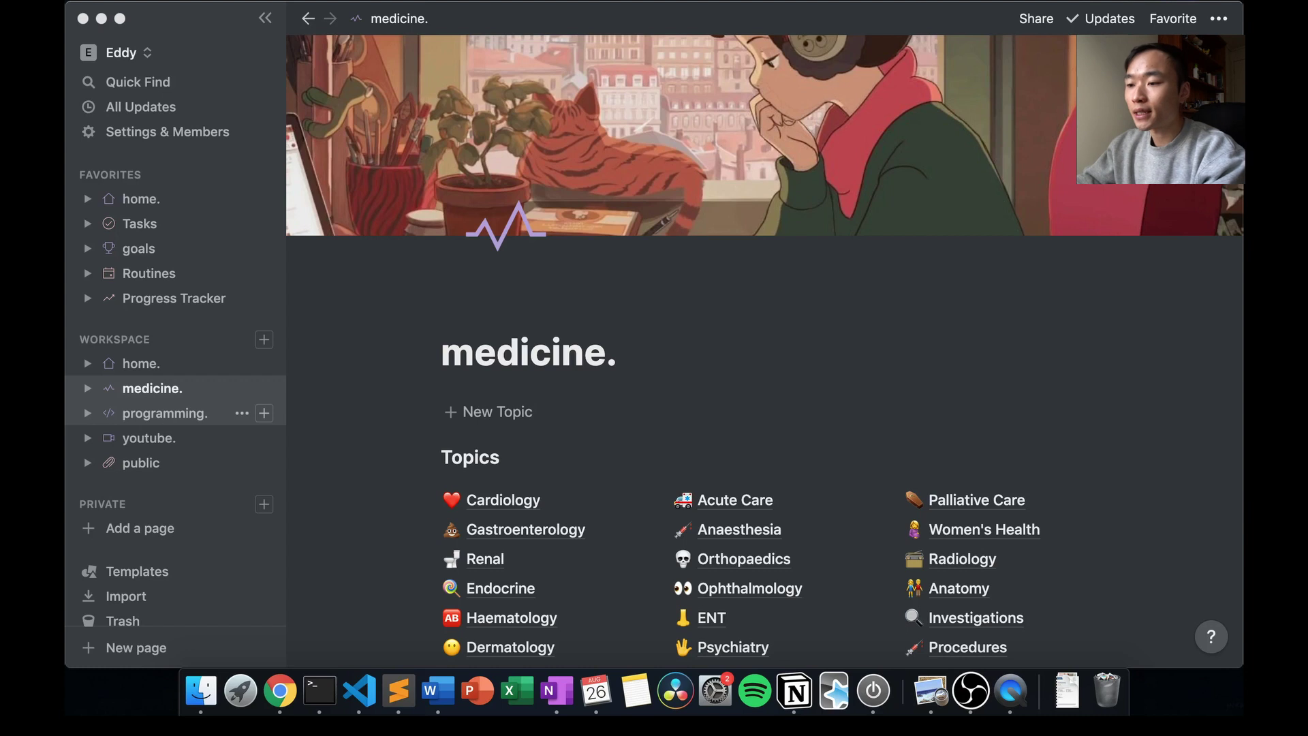
Create a new private page titled "Heart Failure".
click(162, 537)
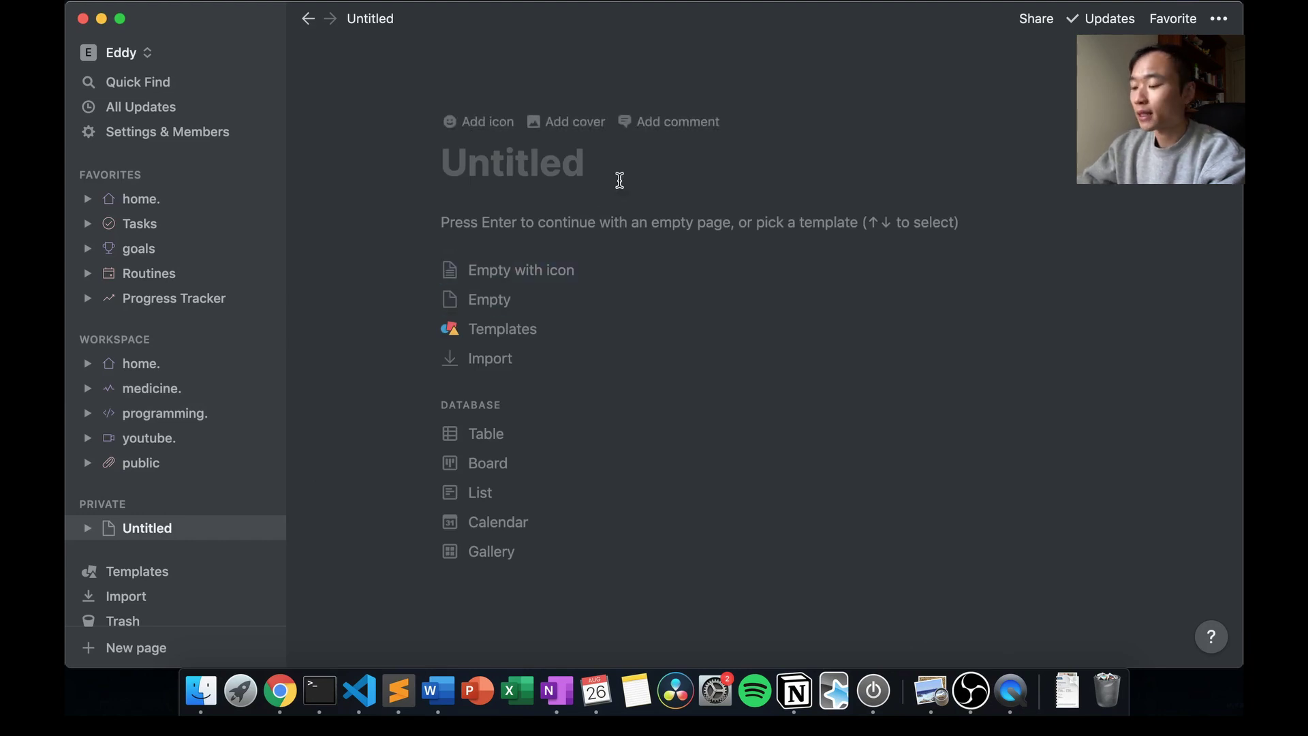
text(Heart F)
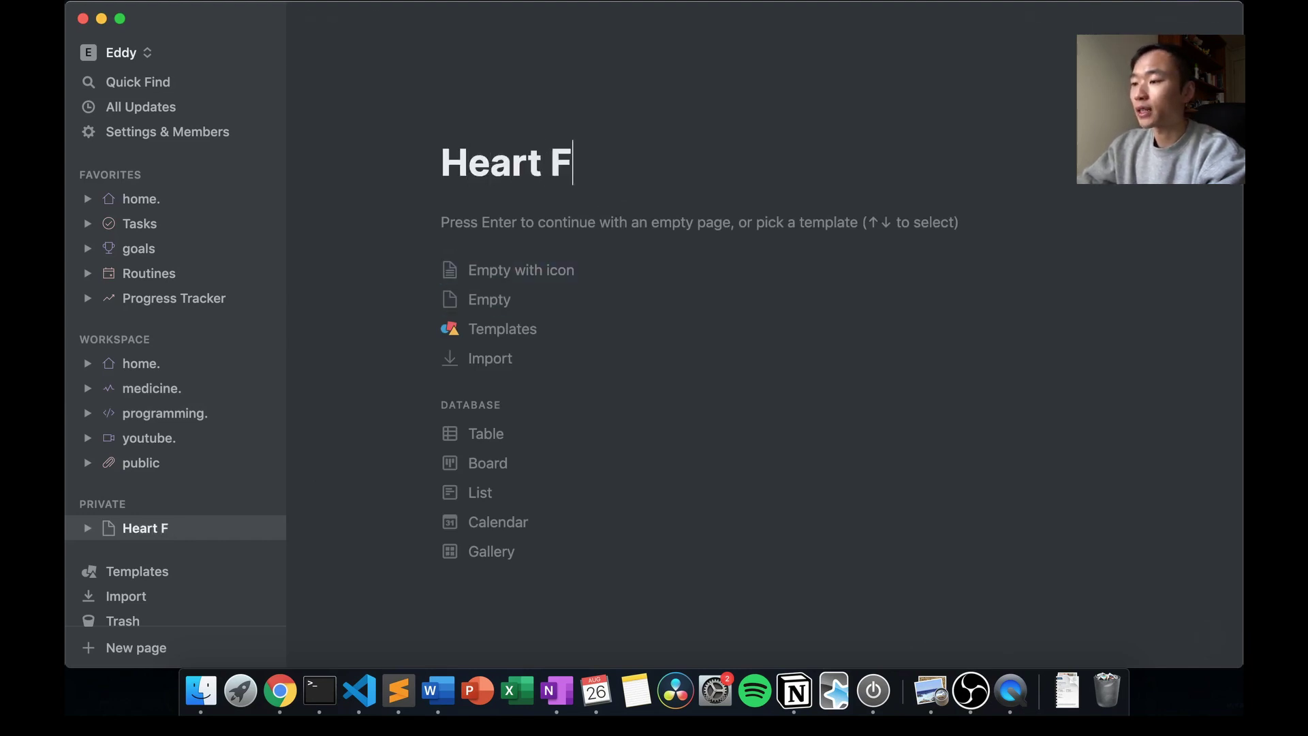
text(ailure)
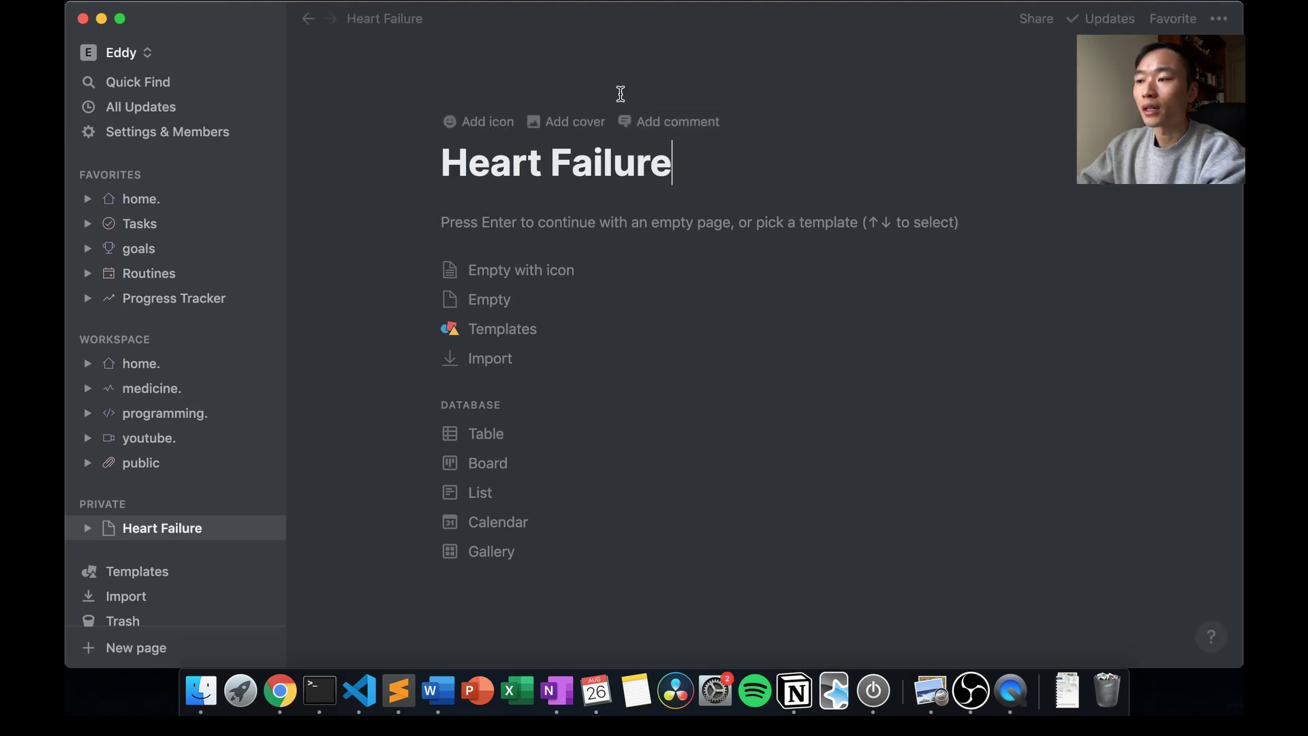
Add an icon to the Heart Failure page and set it to the red heart emoji.
click(497, 121)
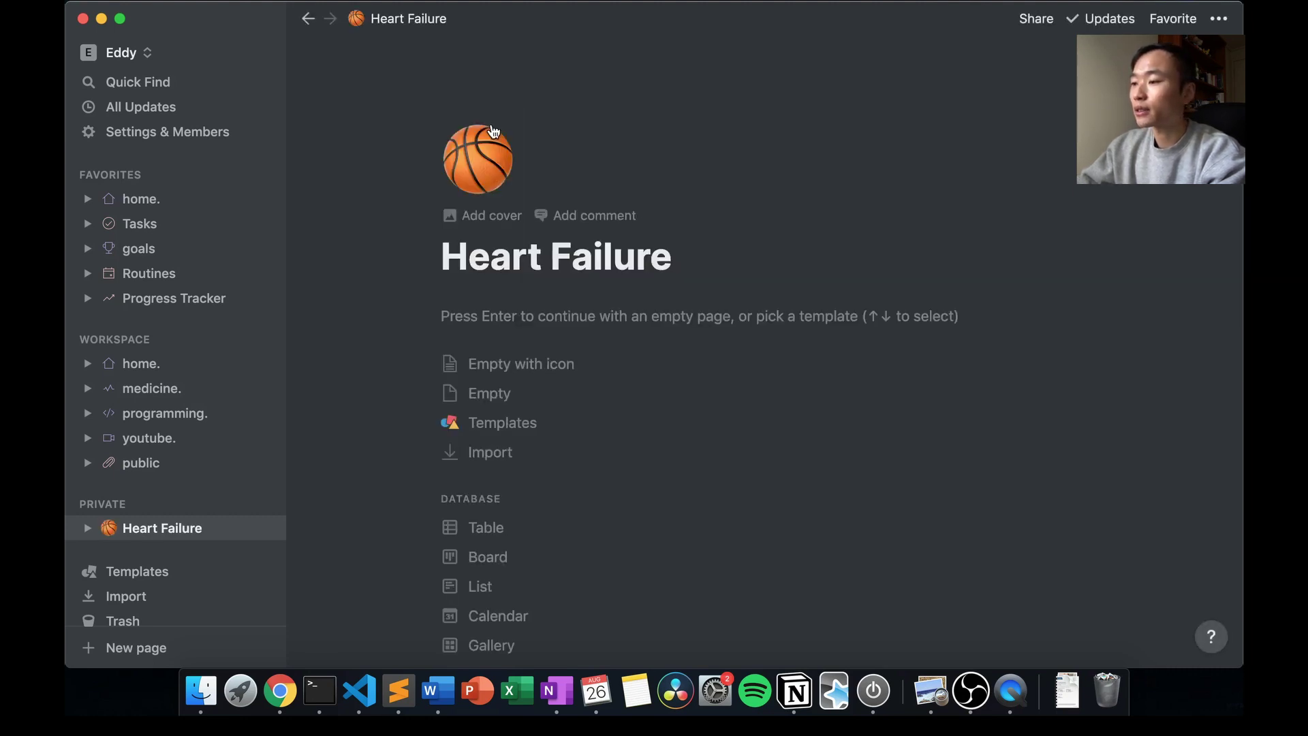
click(478, 163)
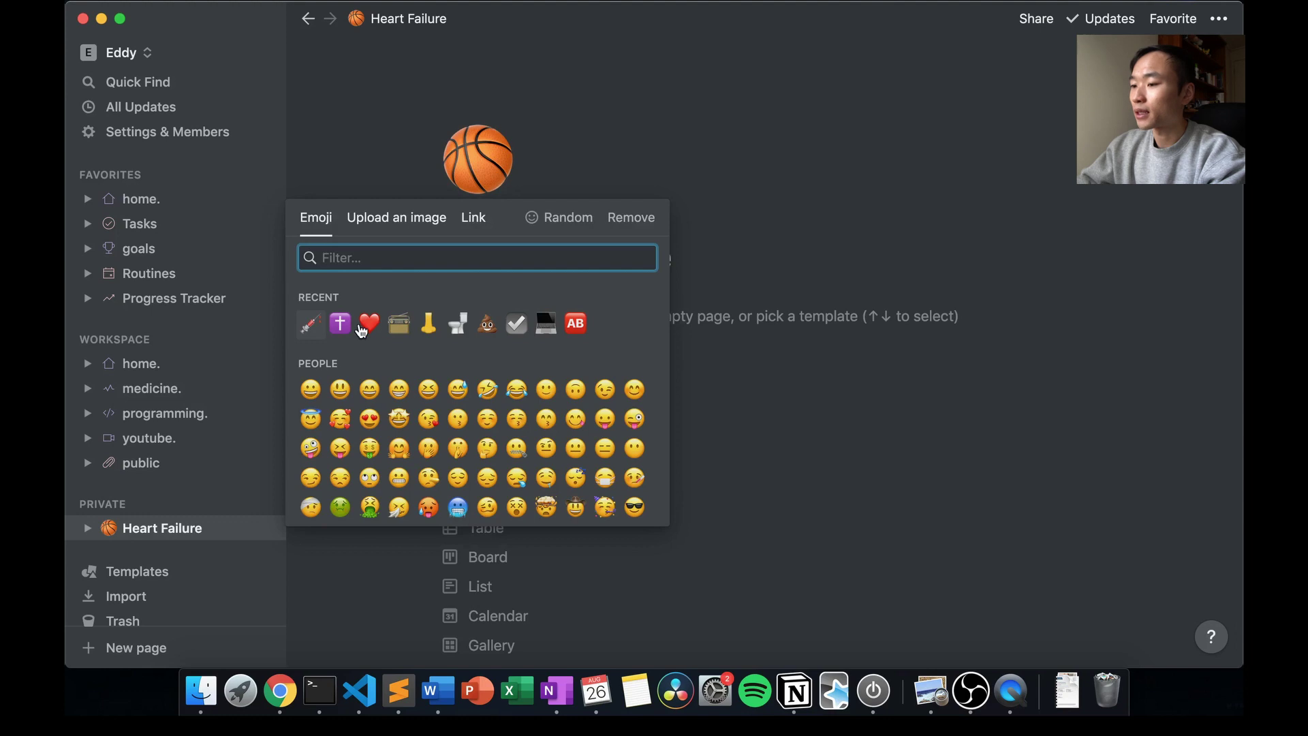
click(370, 325)
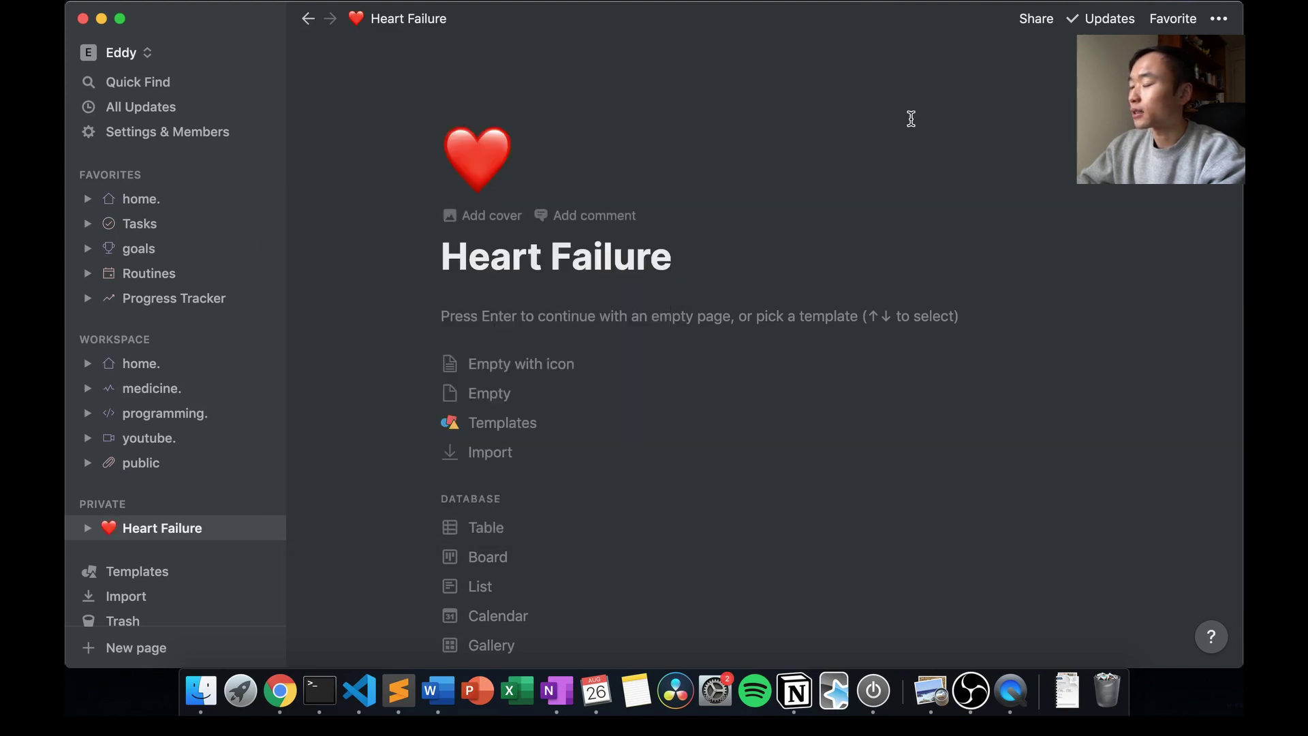
Set the page cover to an Unsplash "heart" image showing a red heart on beige paper, and add the page to favorites.
click(492, 215)
mouse_move(926, 216)
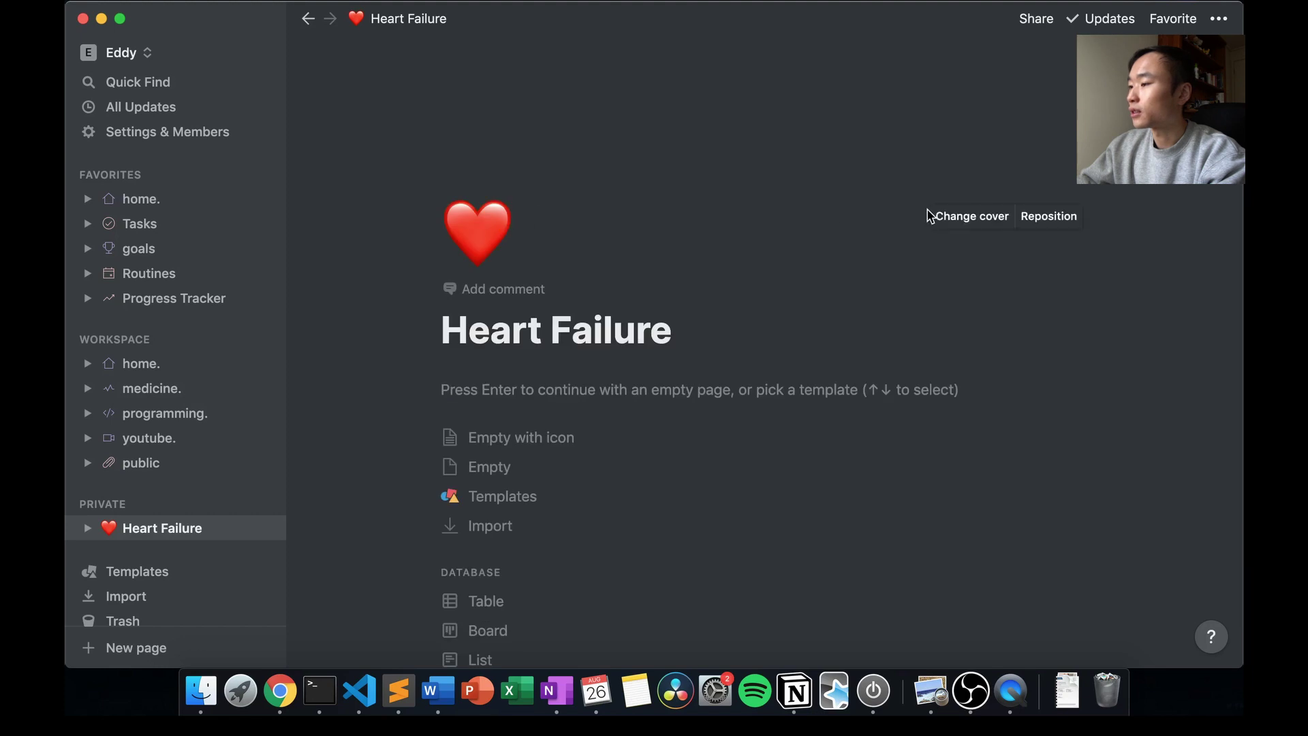
click(960, 223)
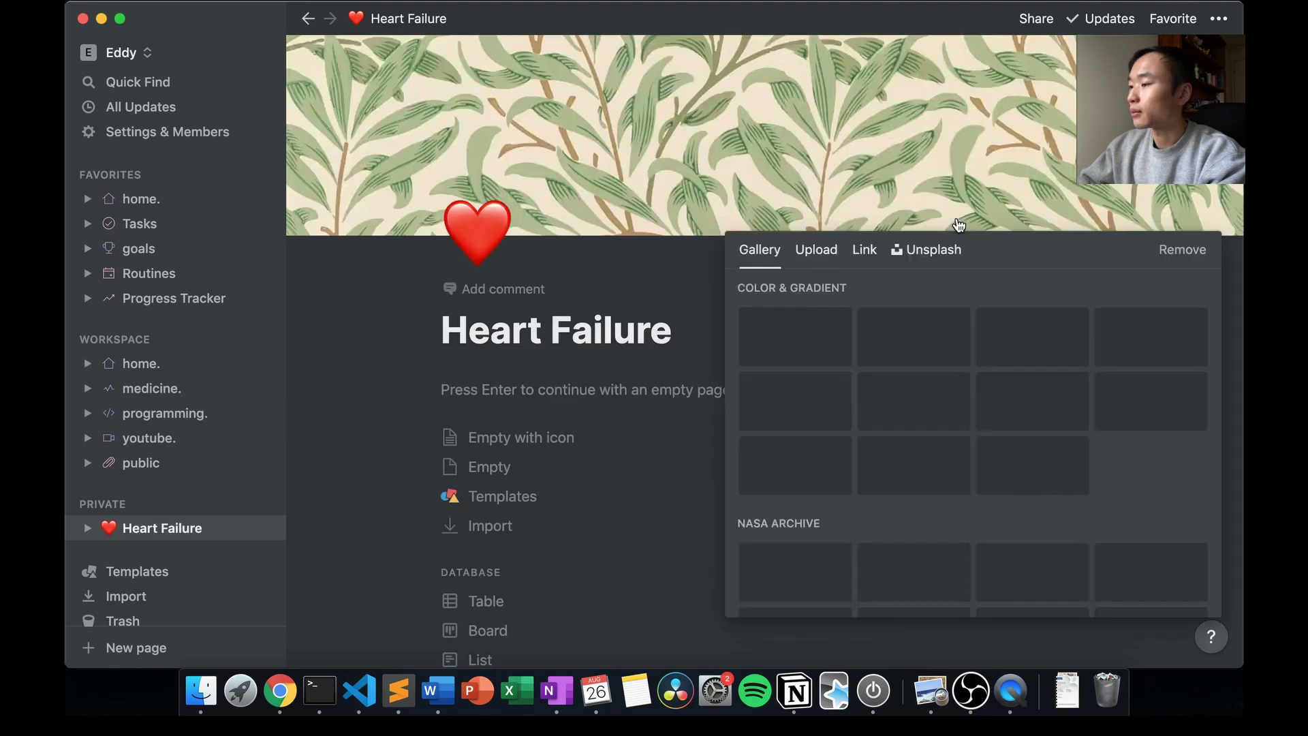
click(930, 252)
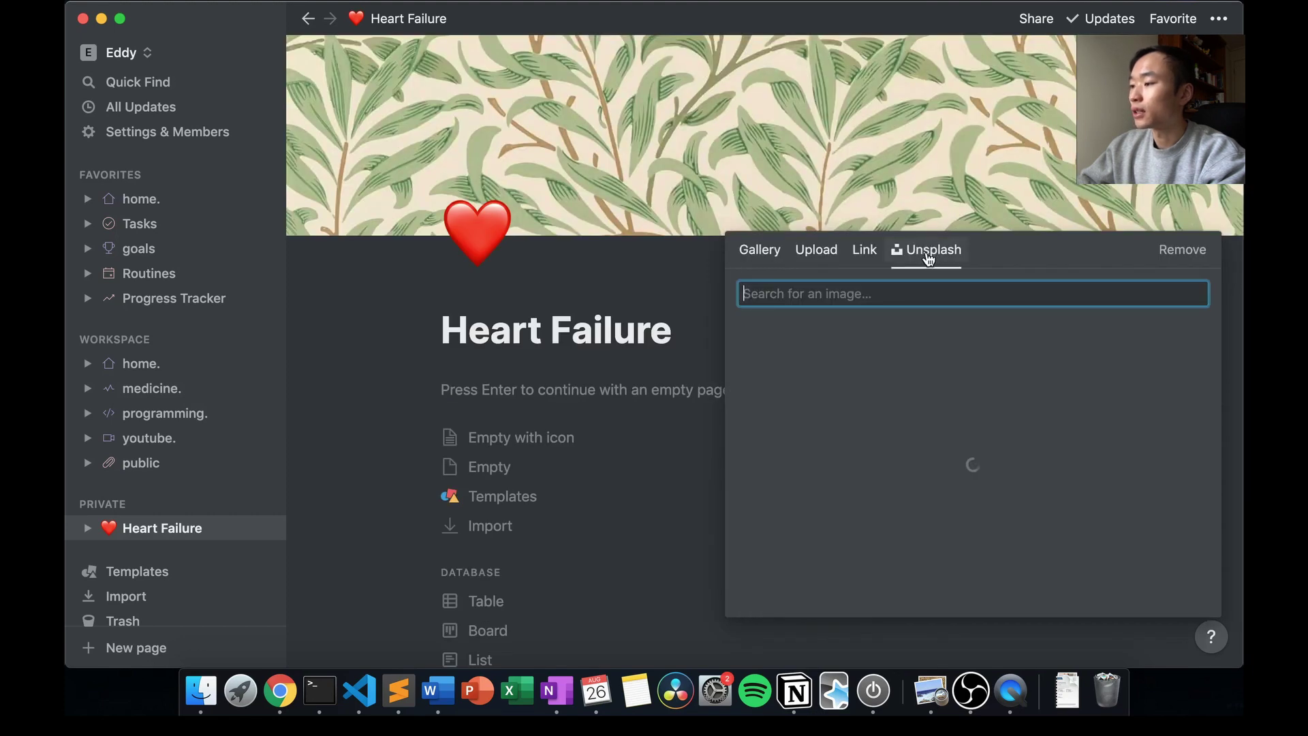
text(heart)
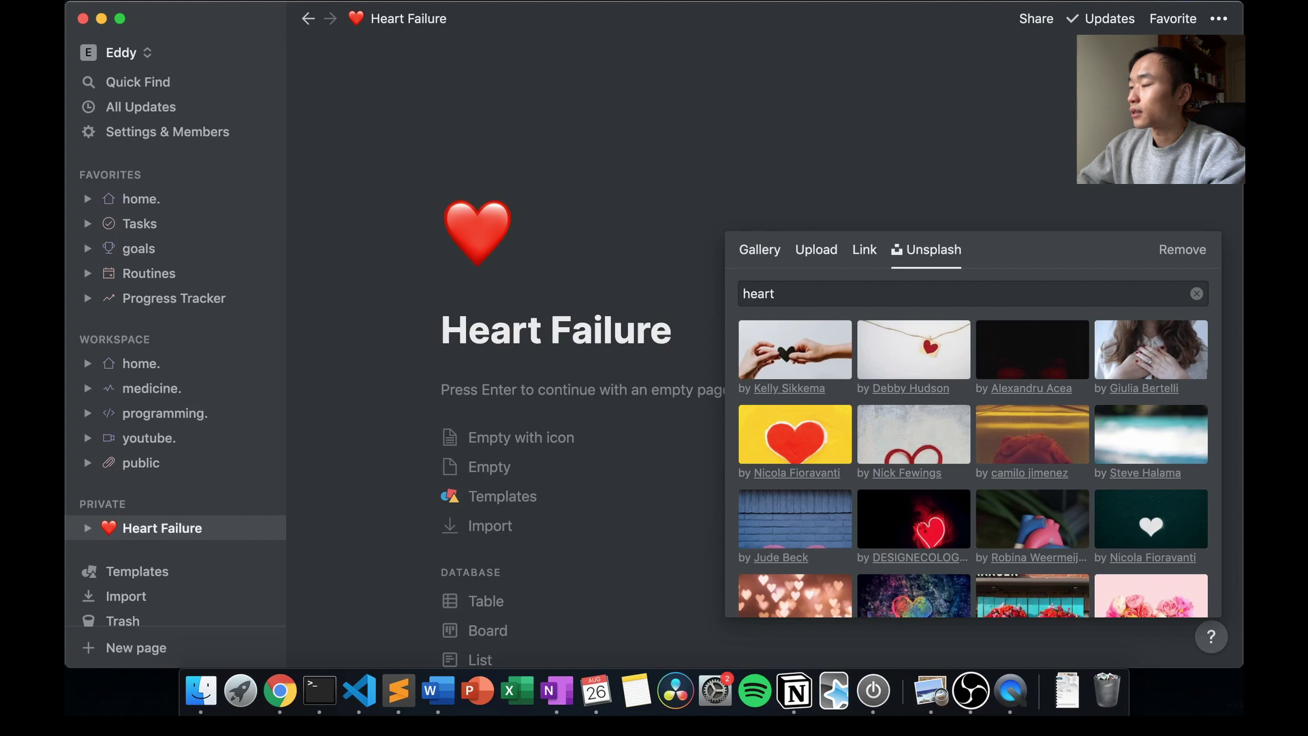
click(971, 32)
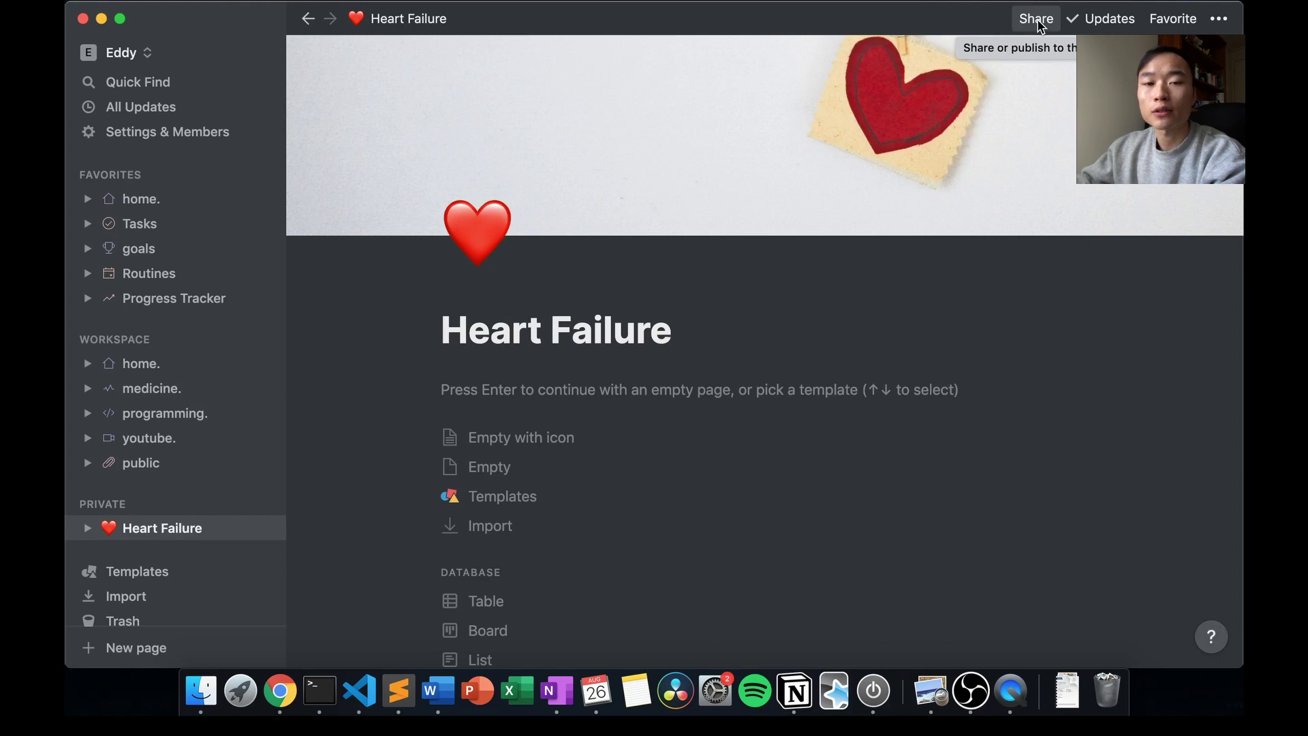
click(1163, 24)
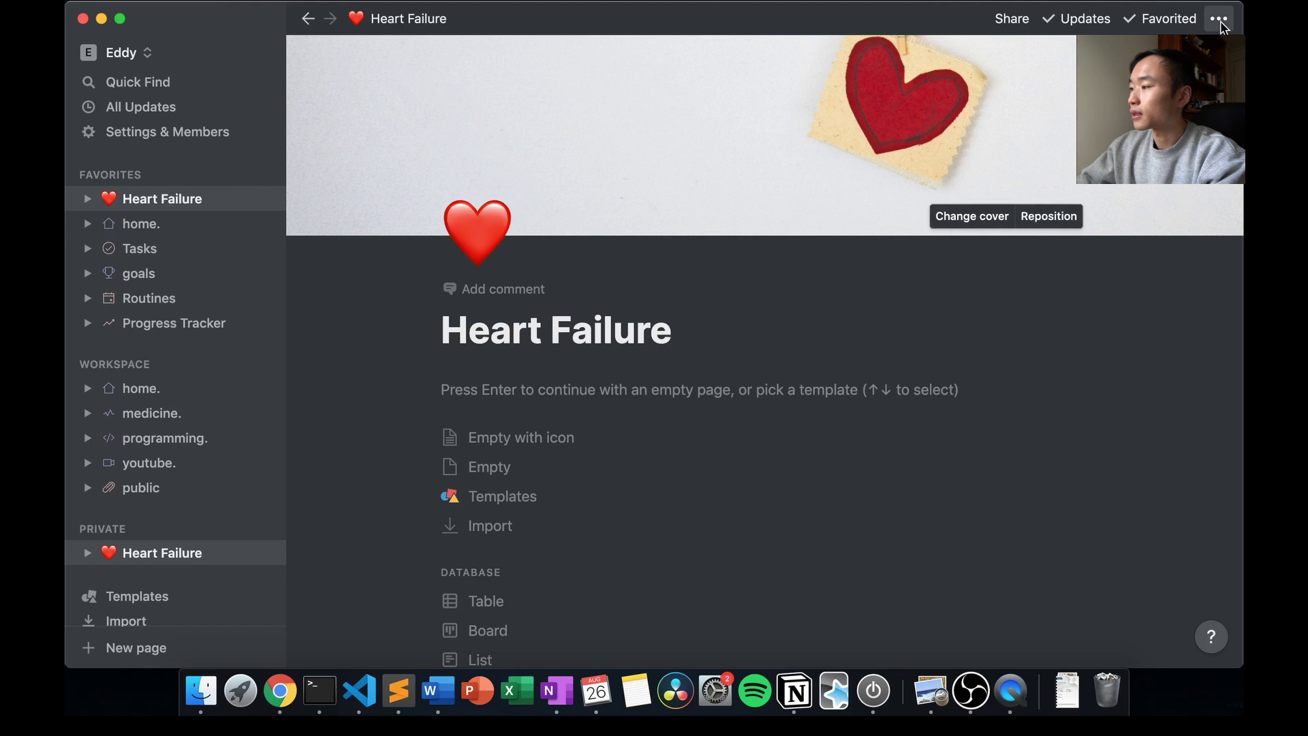
scroll(1083, 280, down, 3)
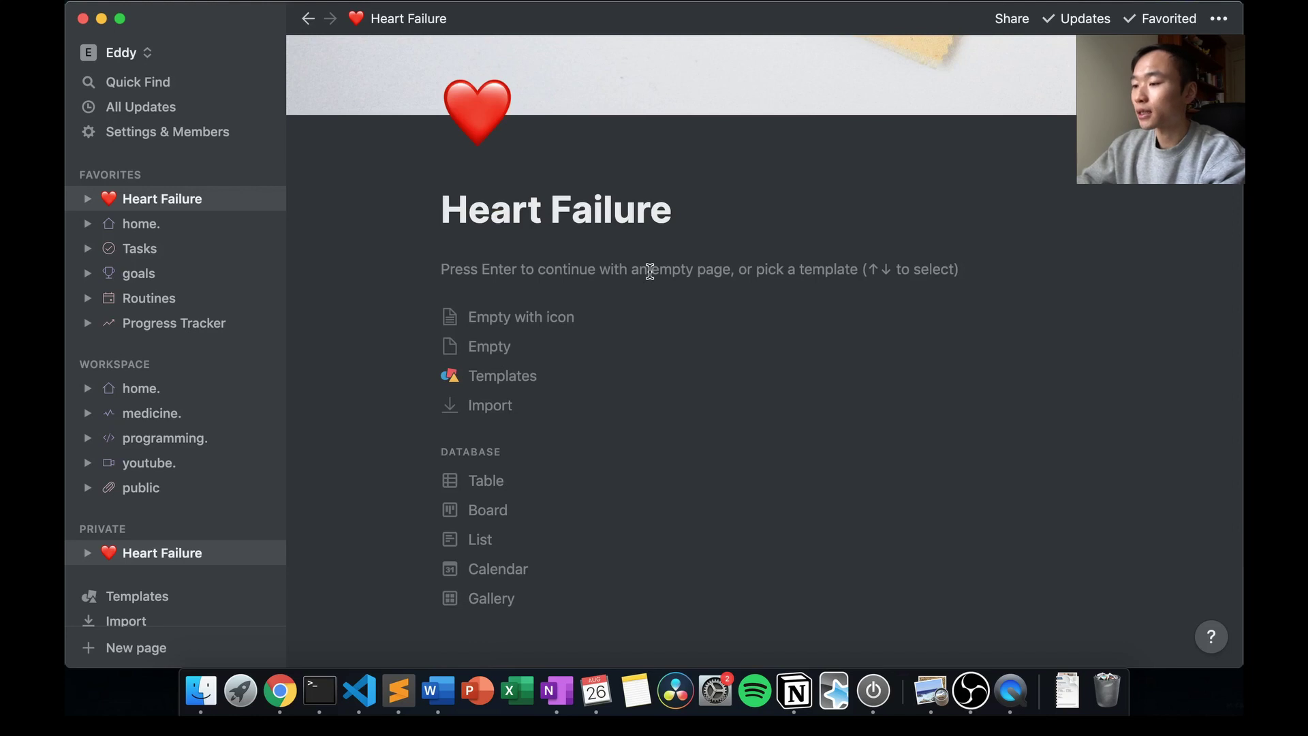
key(Return)
text(Heart F)
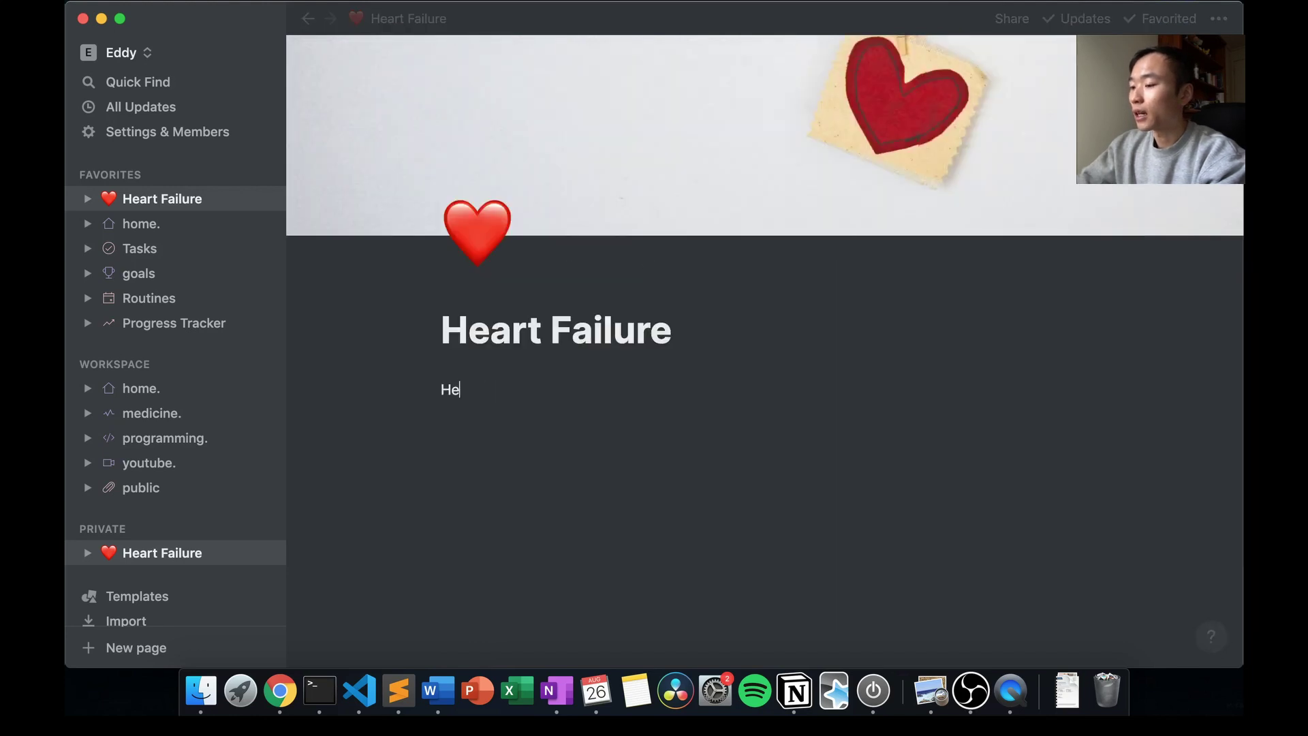
text(ailure)
key(BackSpace)
key(BackSpace)
key(BackSpace)
key(BackSpace)
key(BackSpace)
key(BackSpace)
key(BackSpace)
key(BackSpace)
key(BackSpace)
key(BackSpace)
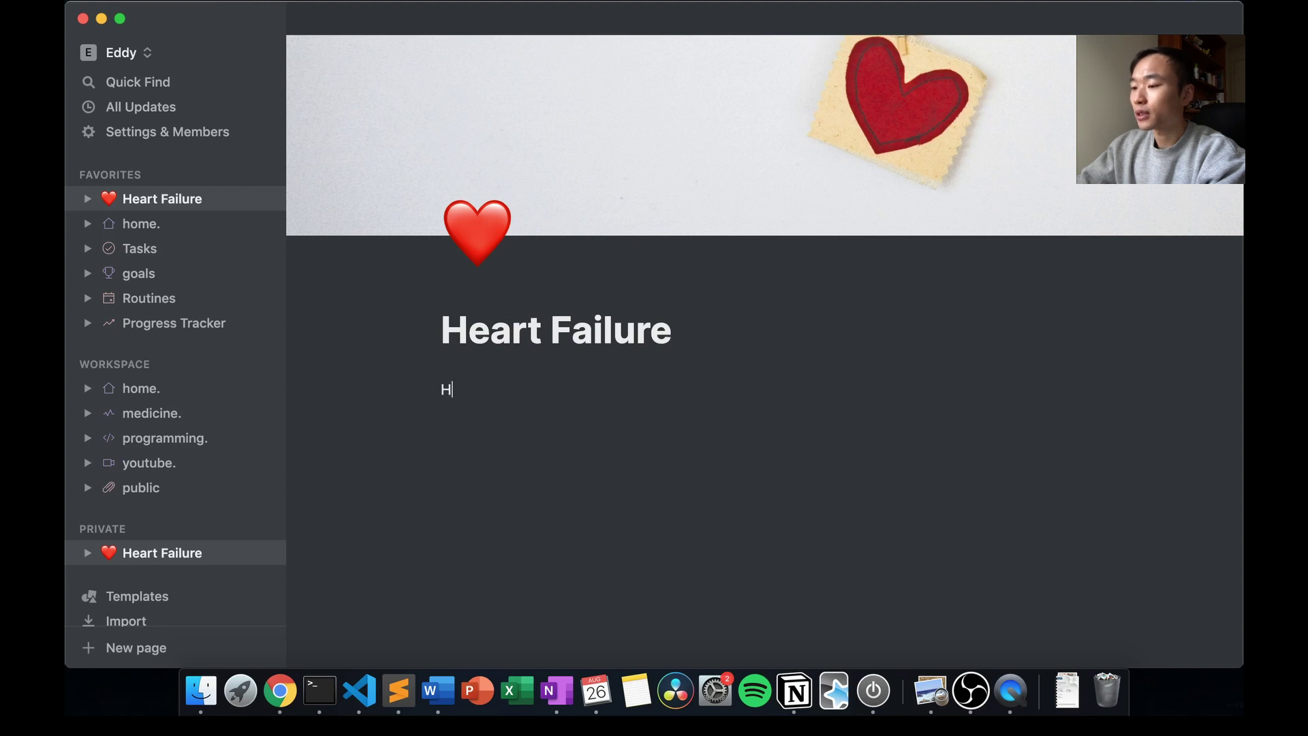
key(BackSpace)
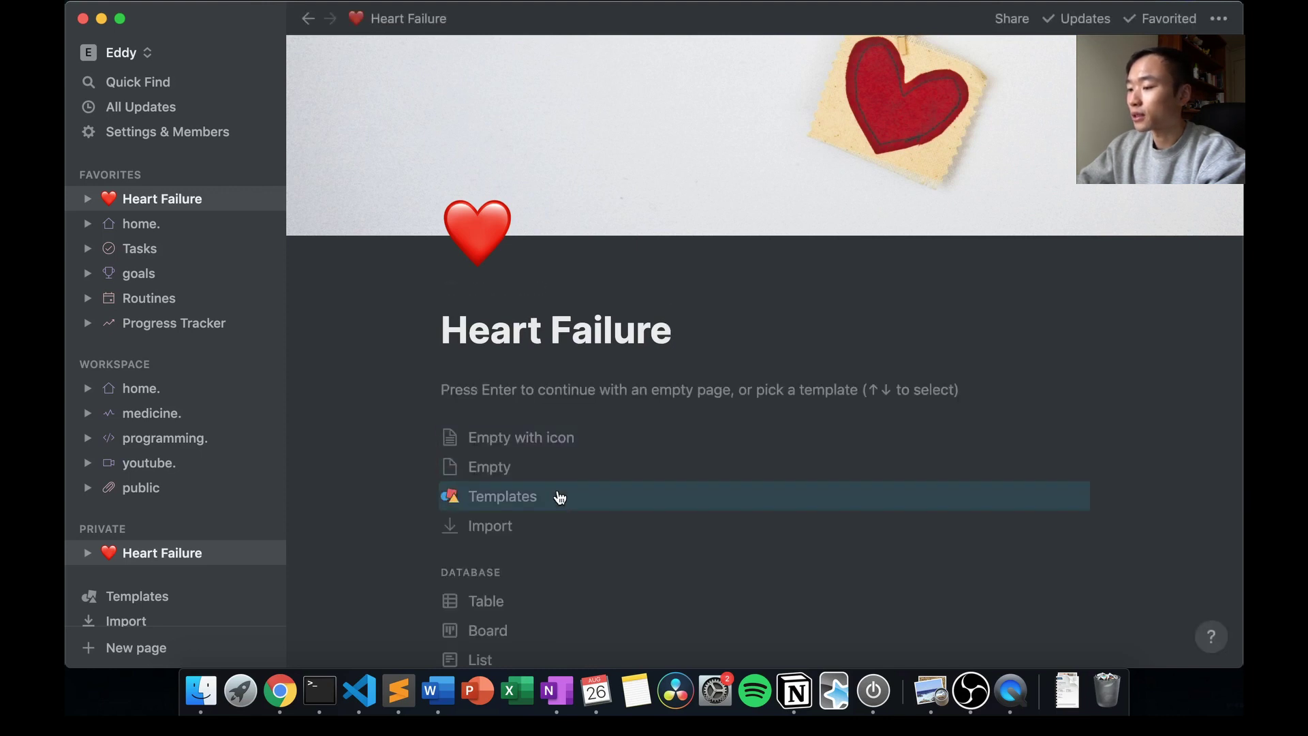
Open the template picker from the empty page and look through the Class Notes template's description and table.
click(566, 437)
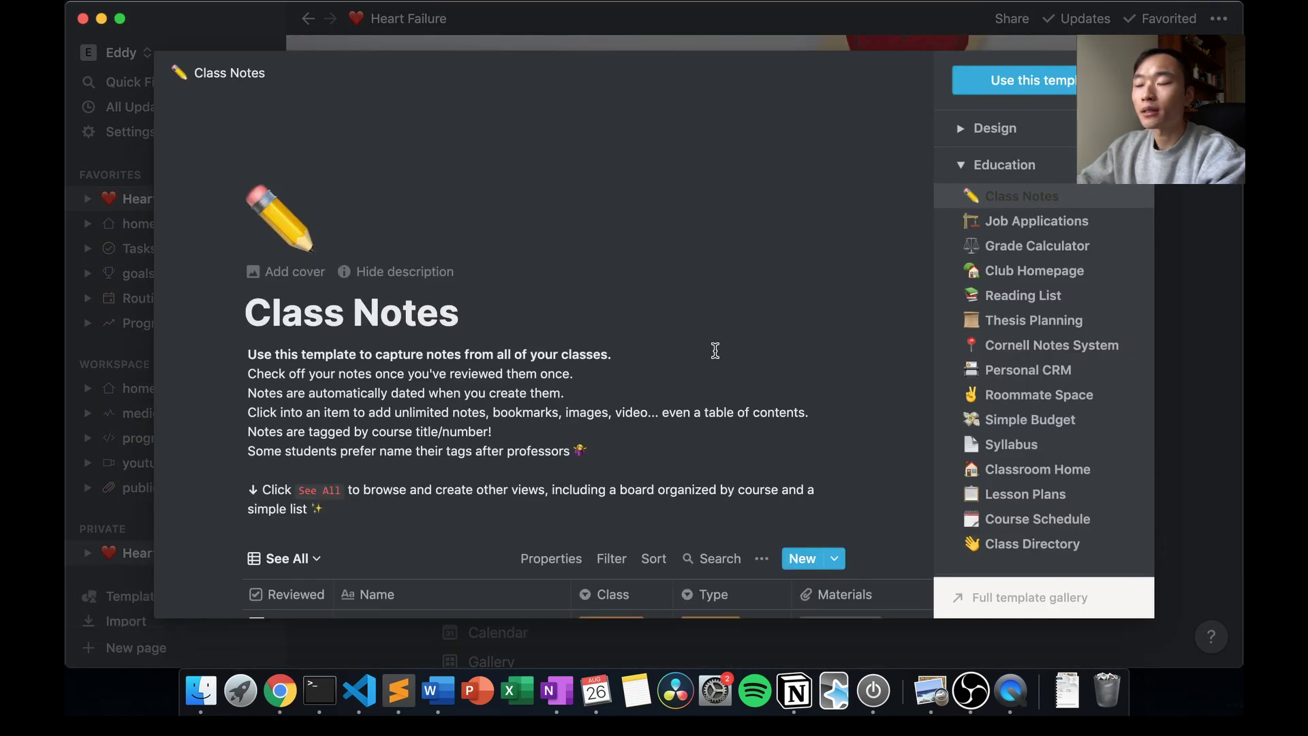
scroll(708, 419, down, 5)
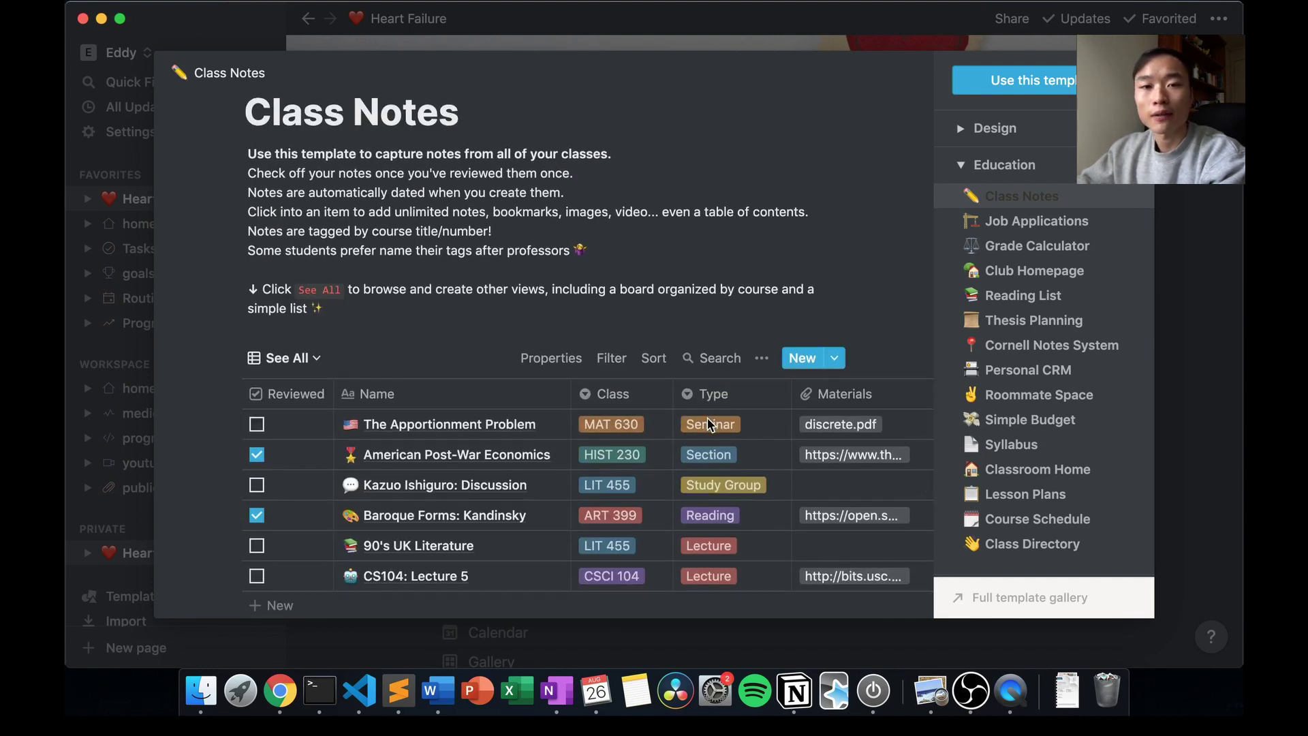
scroll(708, 423, down, 3)
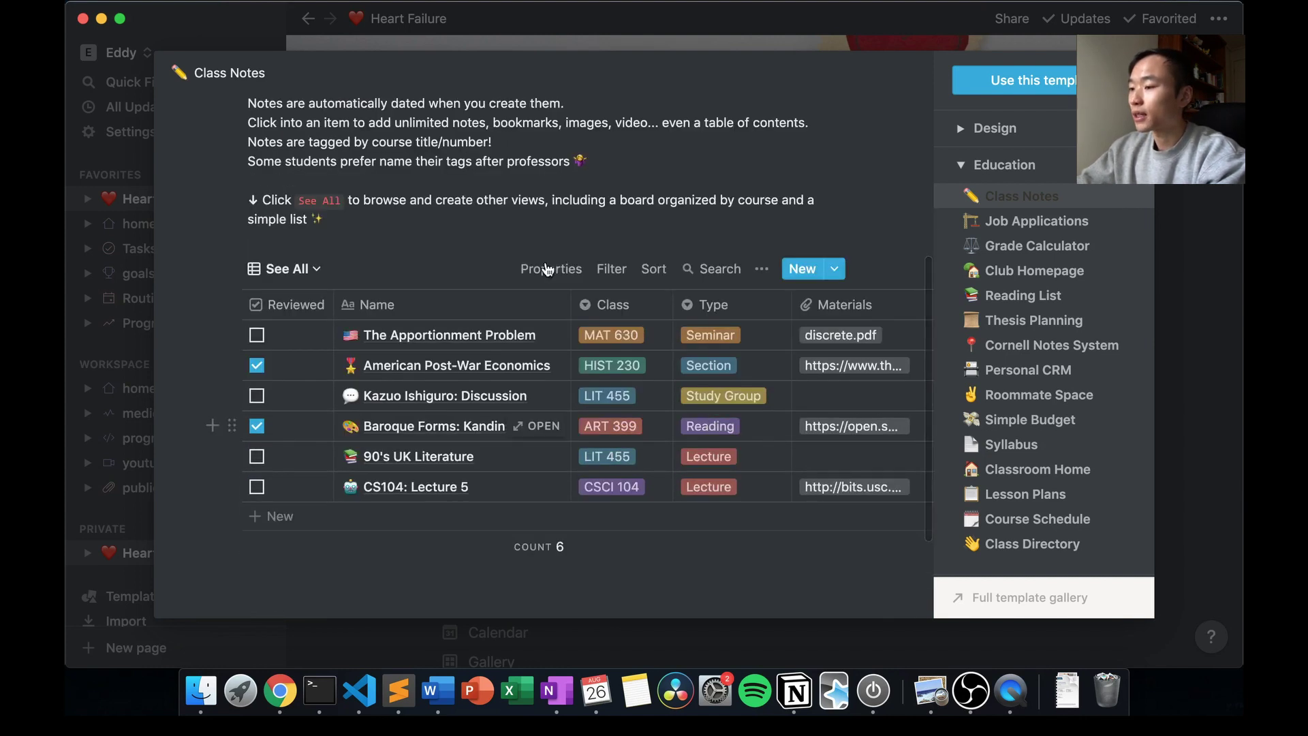
scroll(817, 299, up, 7)
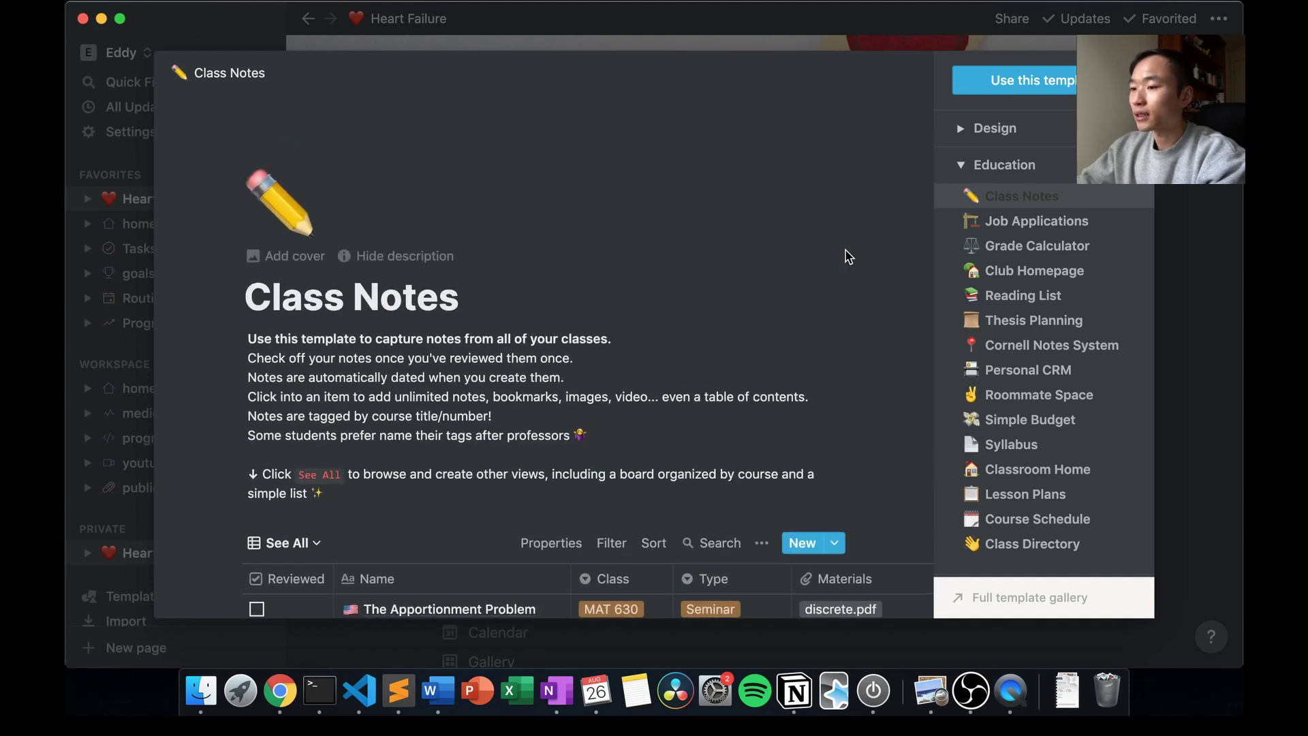
scroll(824, 331, down, 3)
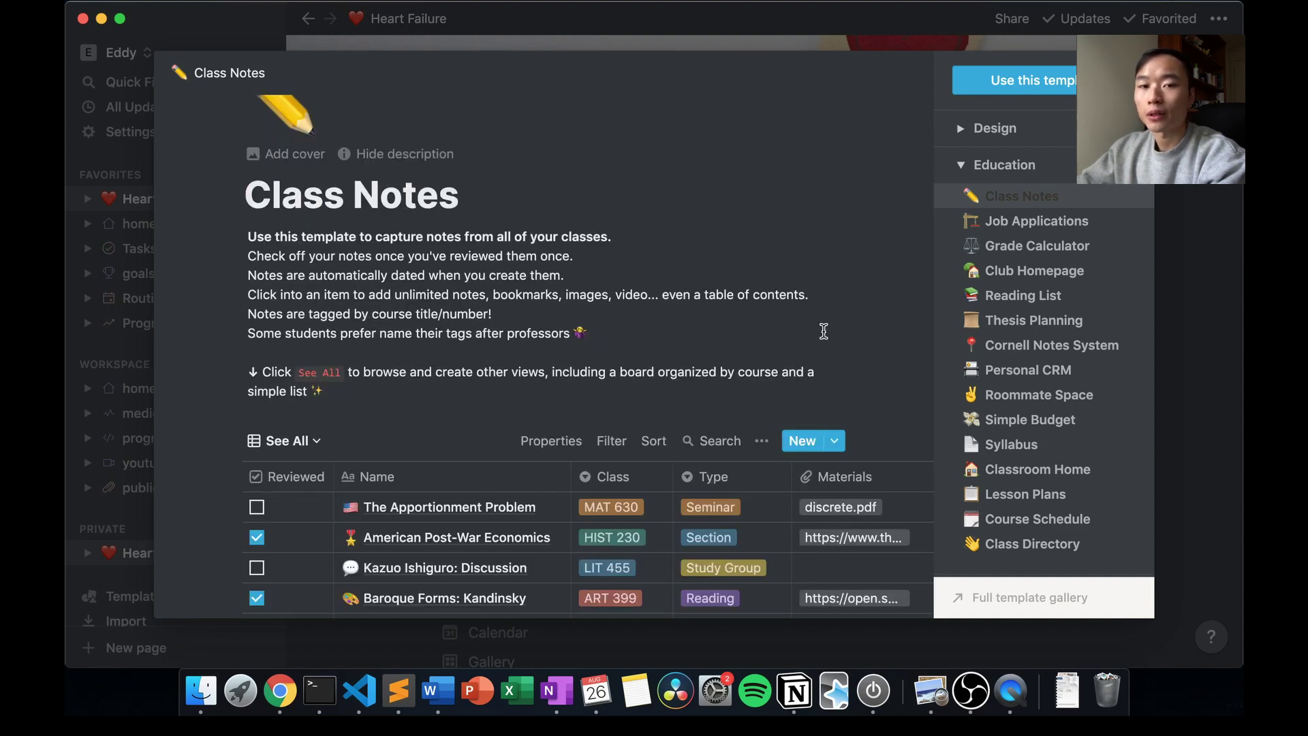
scroll(824, 331, down, 3)
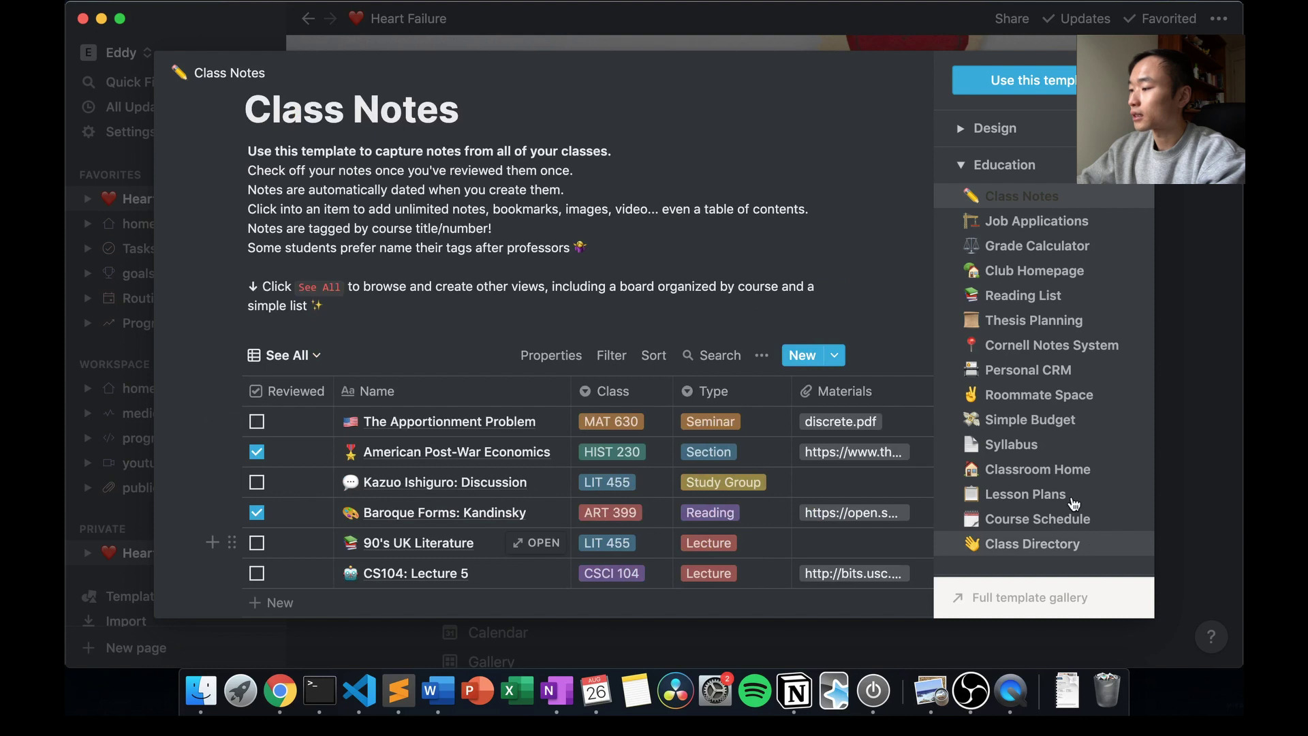
Preview the Cornell Notes System template, including its column layout, summary section and example.
click(1074, 351)
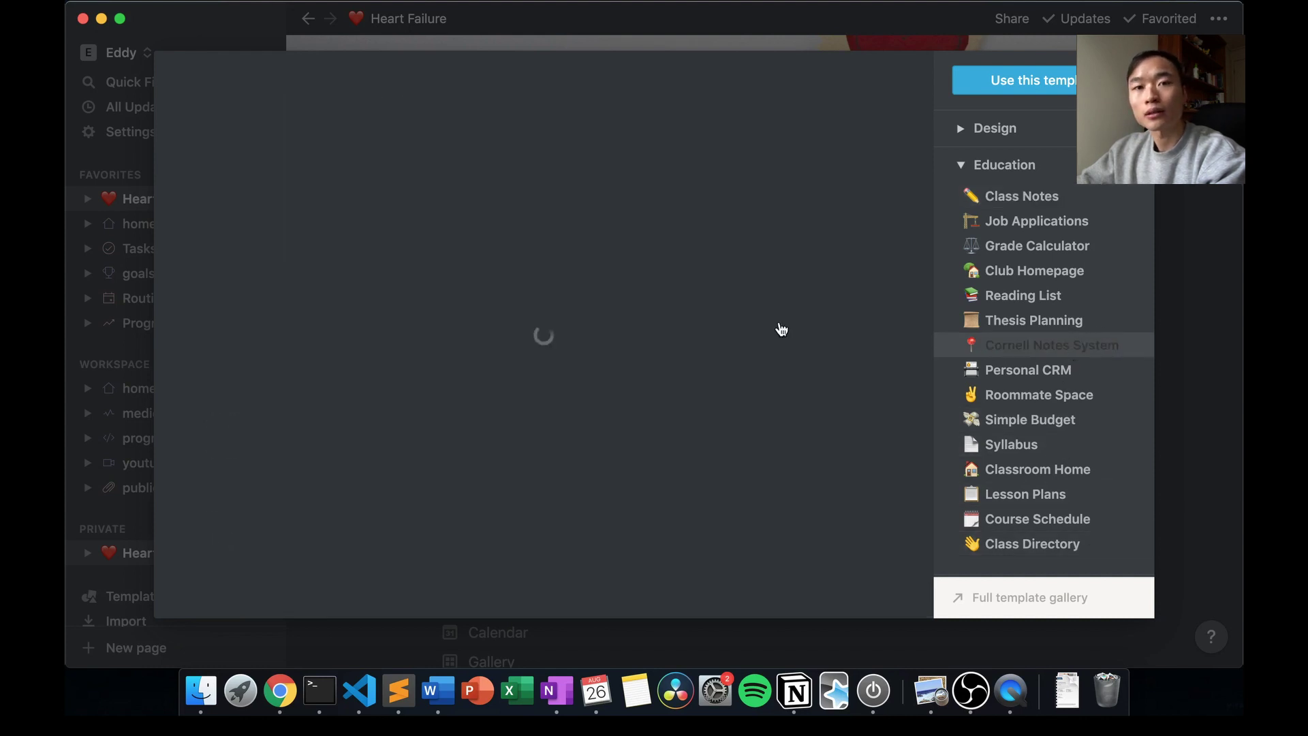
scroll(774, 375, down, 5)
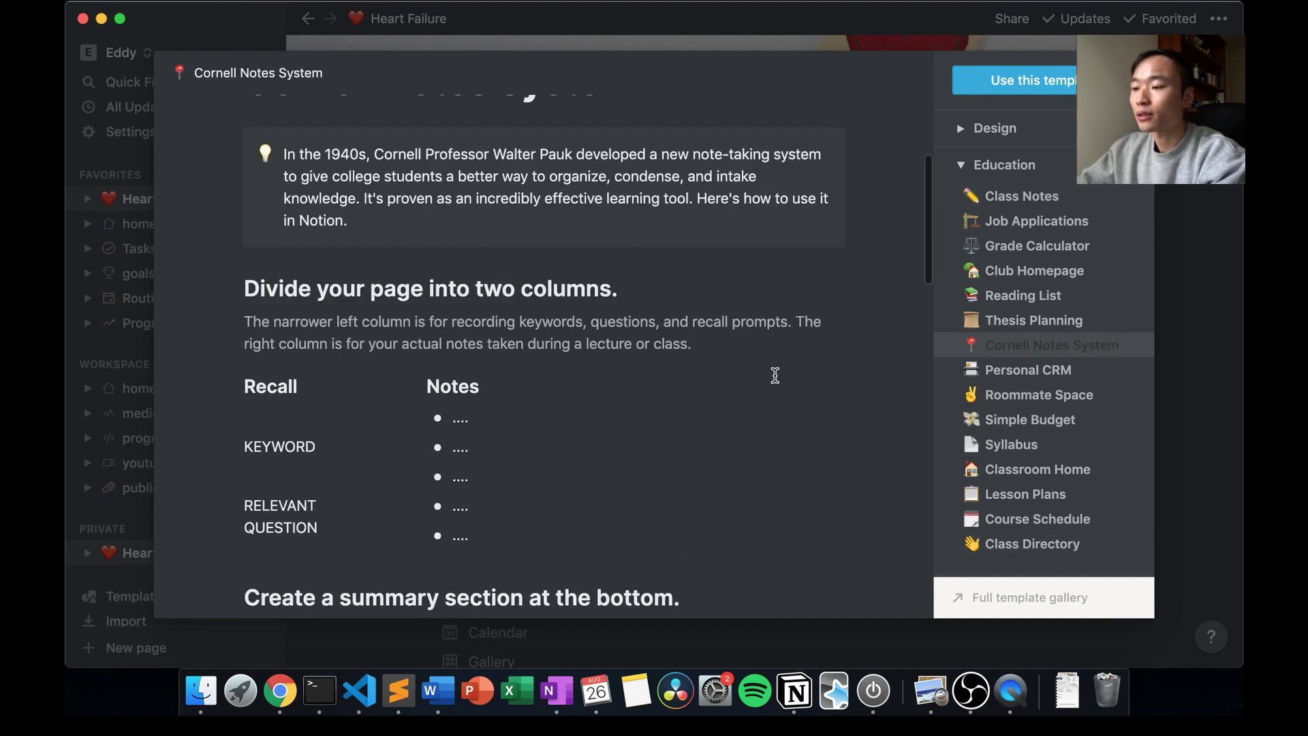
scroll(775, 375, down, 3)
scroll(775, 375, down, 5)
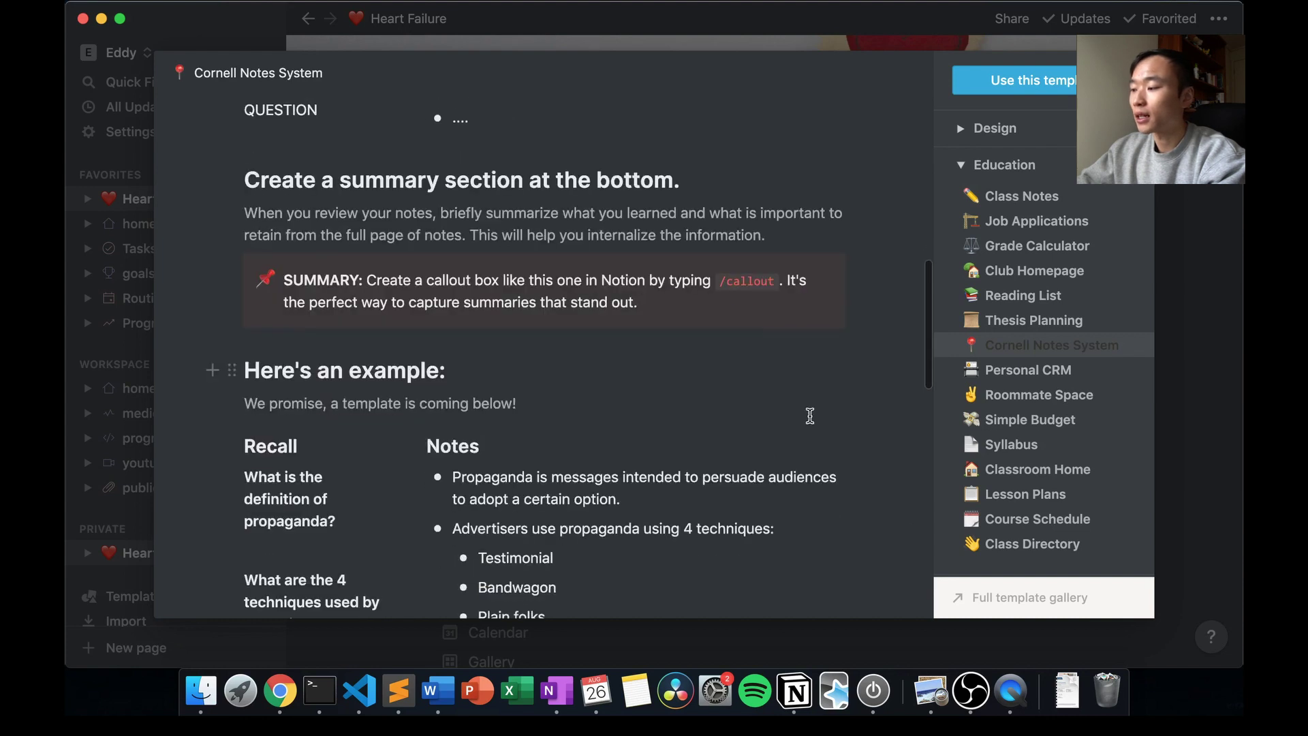
Open the full template gallery in the Chrome browser, then reposition and enlarge its window.
click(994, 604)
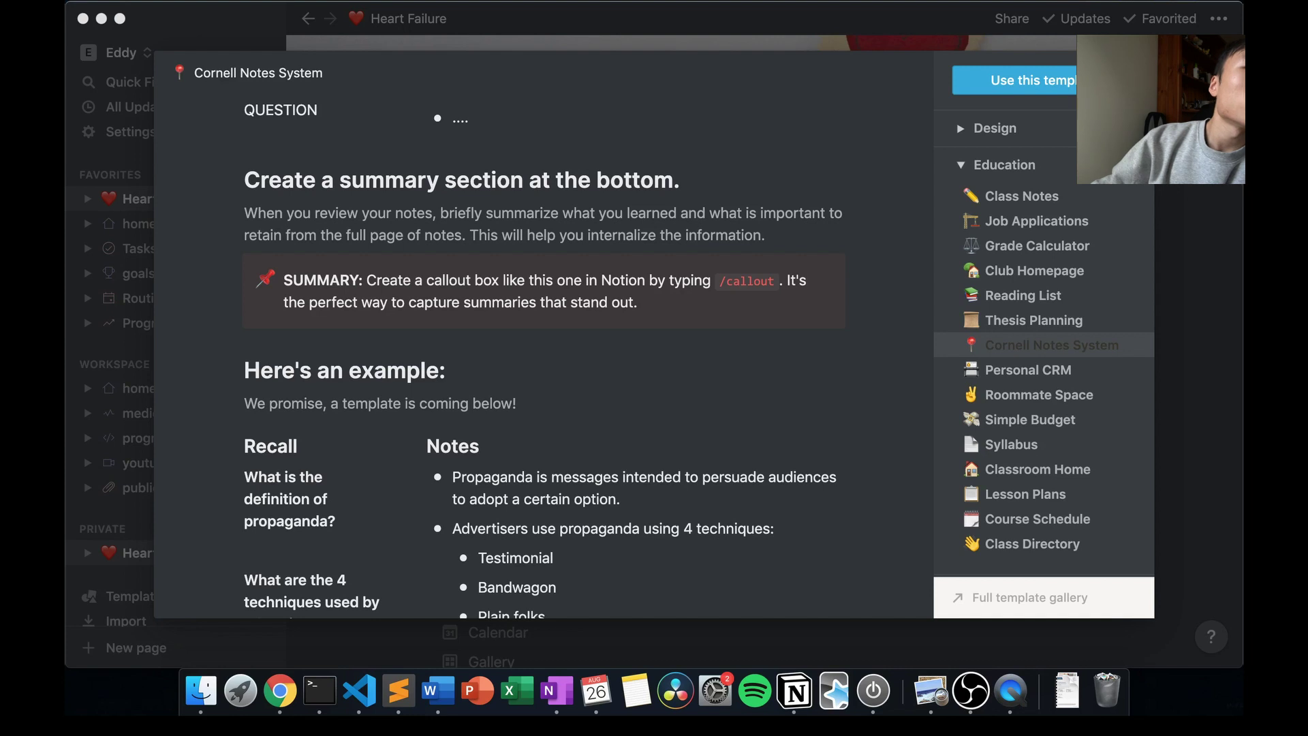
drag(102, 385, 250, 28)
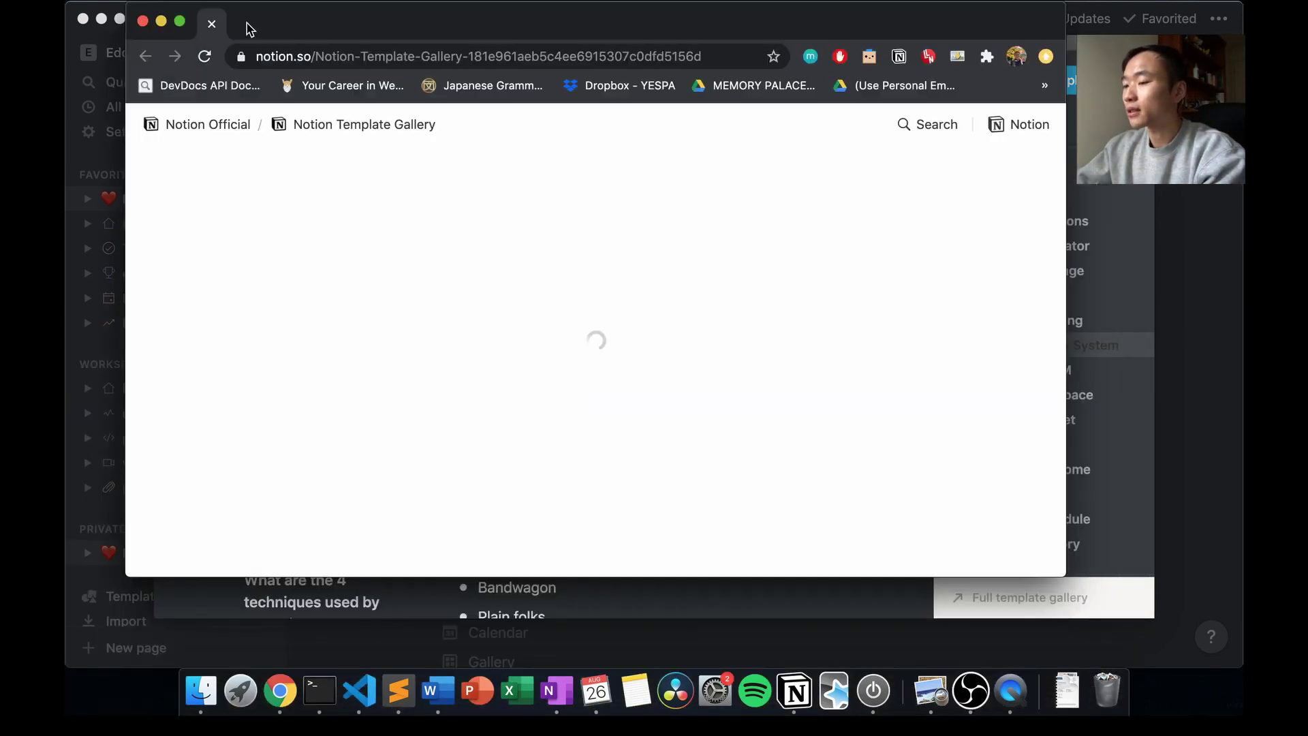
drag(1065, 576, 1161, 622)
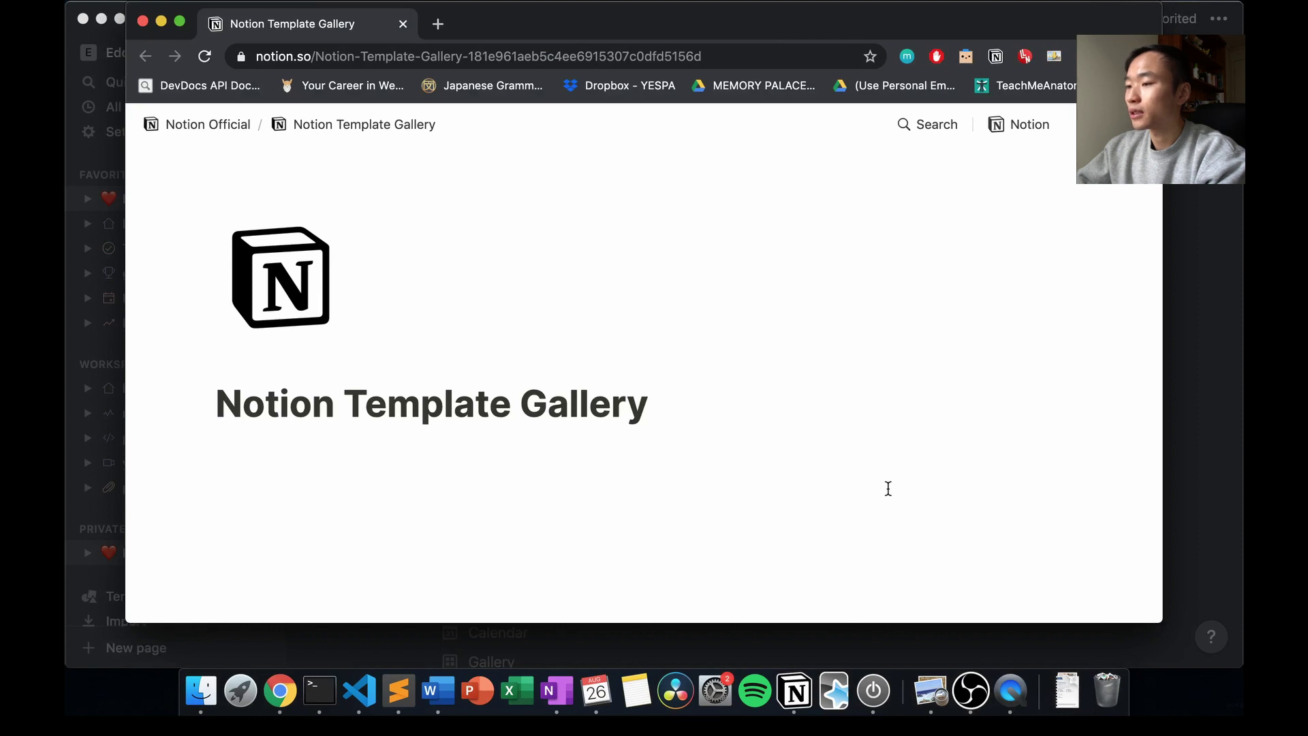
Browse the Notion Template Gallery from the Personal templates heading through the designer, product manager and team template sections.
scroll(888, 488, down, 4)
scroll(809, 476, down, 1)
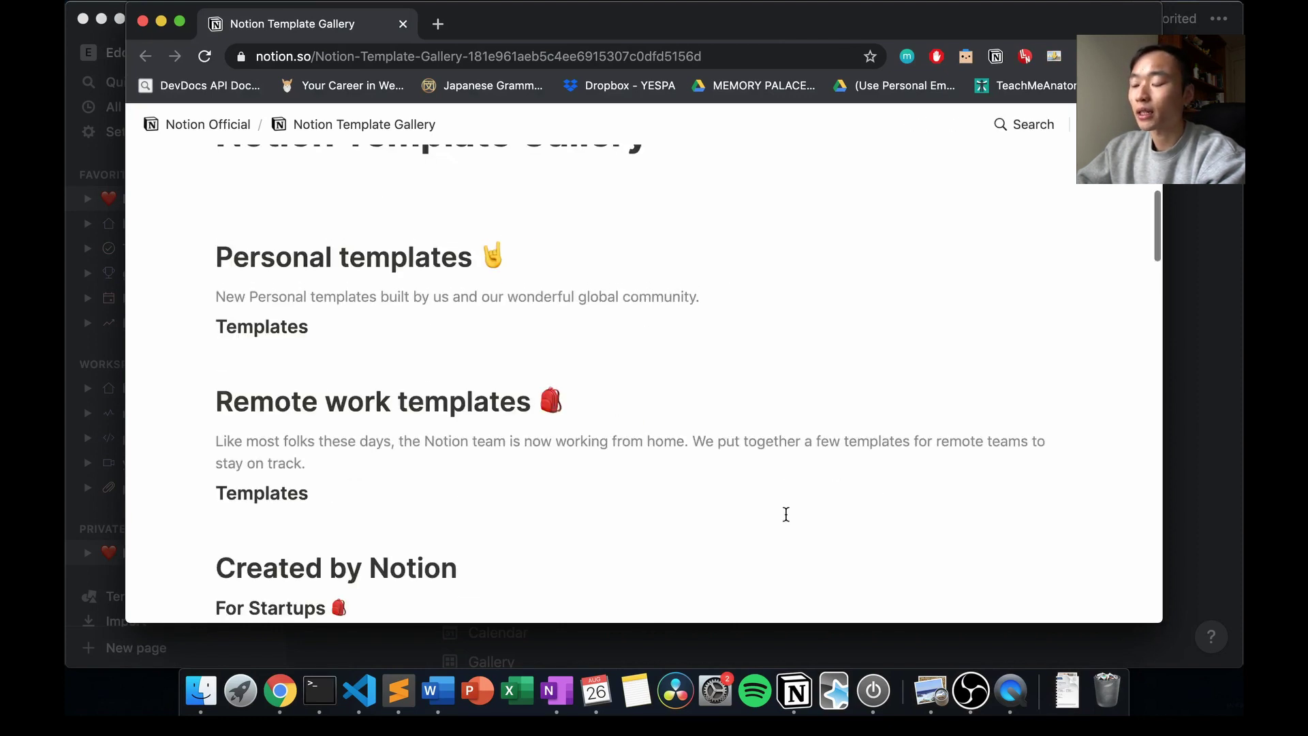
scroll(786, 514, down, 2)
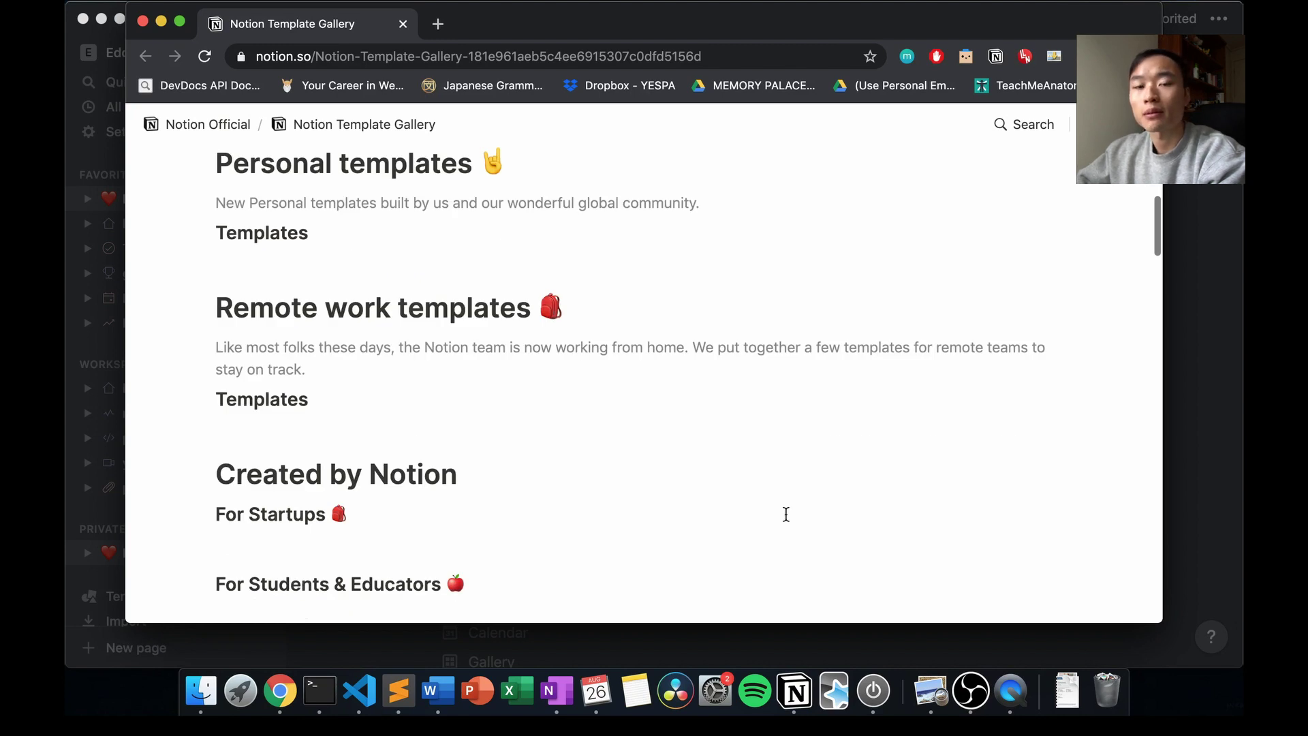
scroll(786, 515, down, 3)
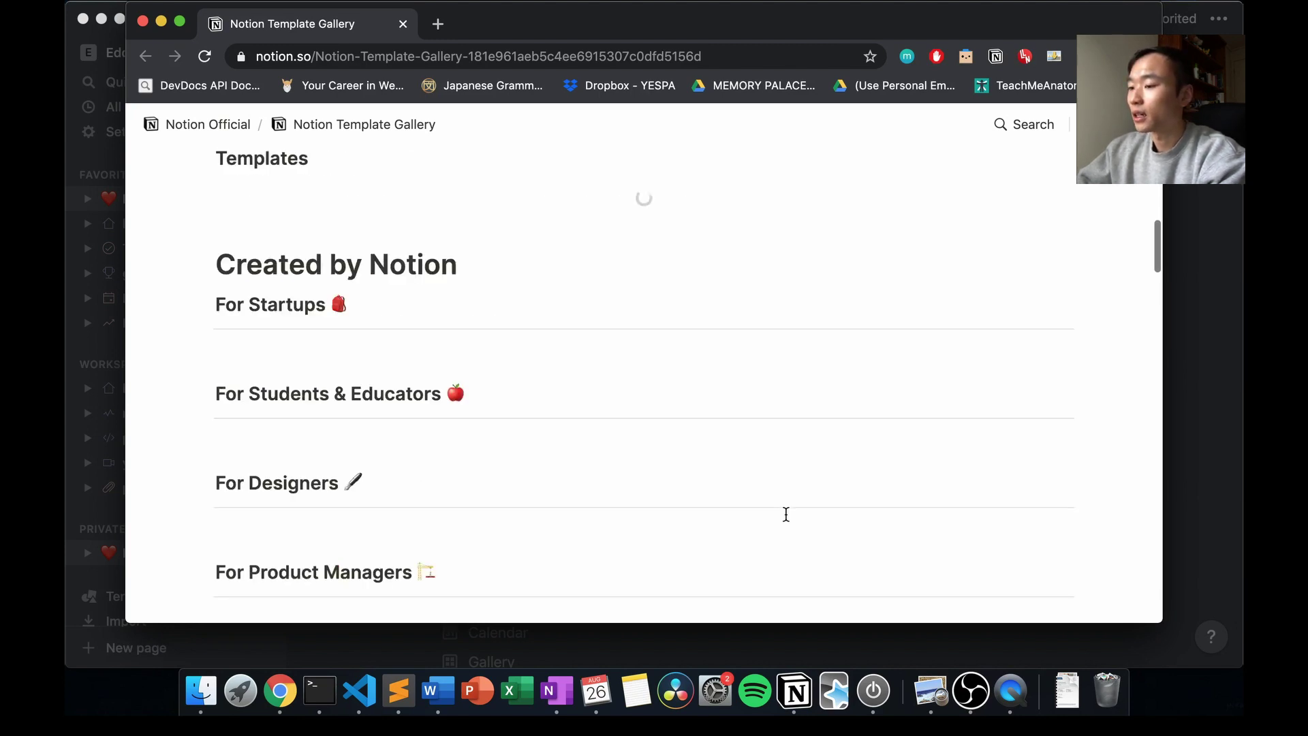
scroll(786, 514, down, 4)
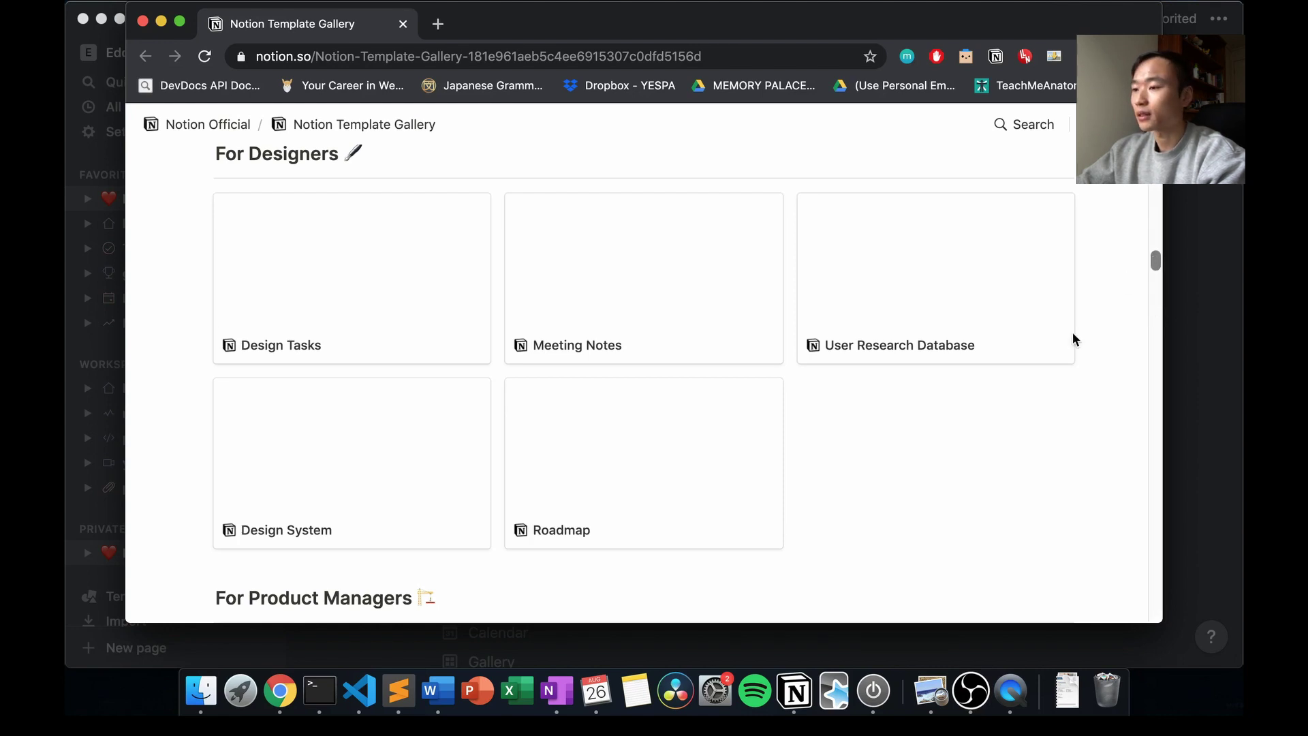
scroll(1069, 331, down, 2)
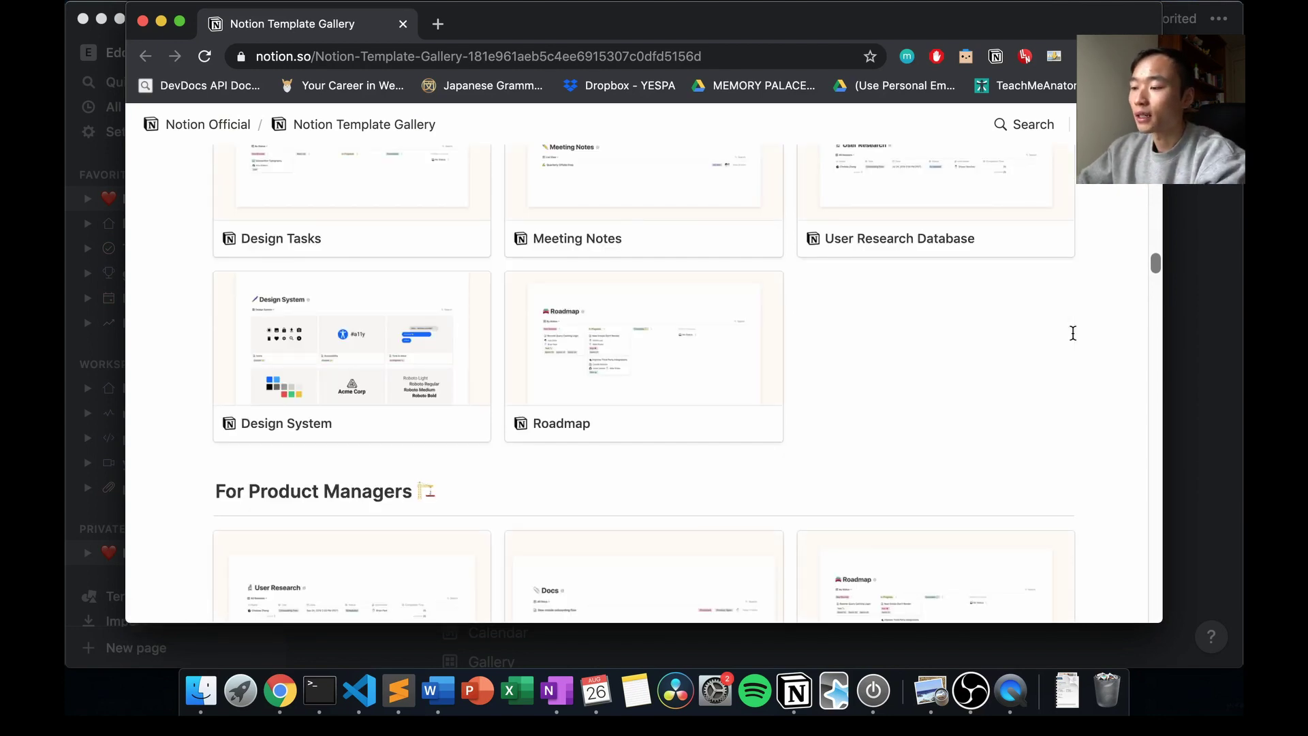
scroll(996, 450, down, 9)
scroll(997, 450, down, 15)
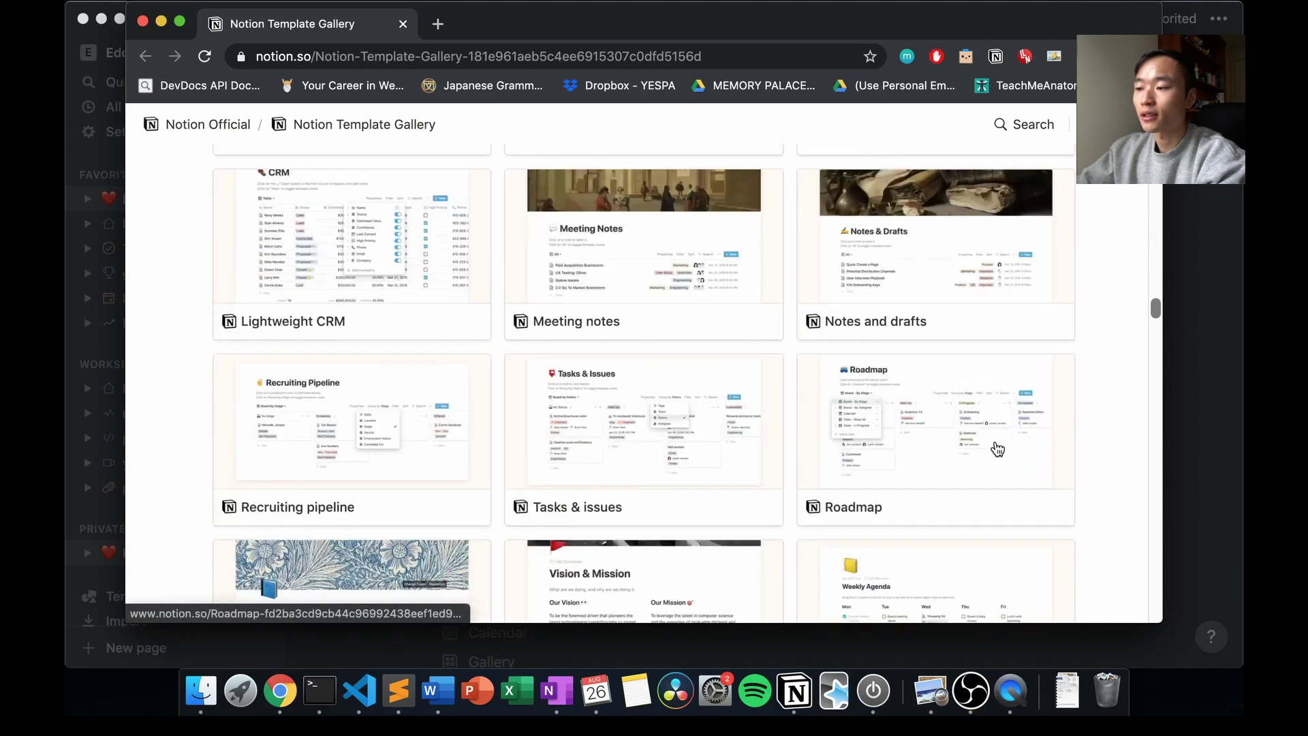
scroll(996, 450, down, 4)
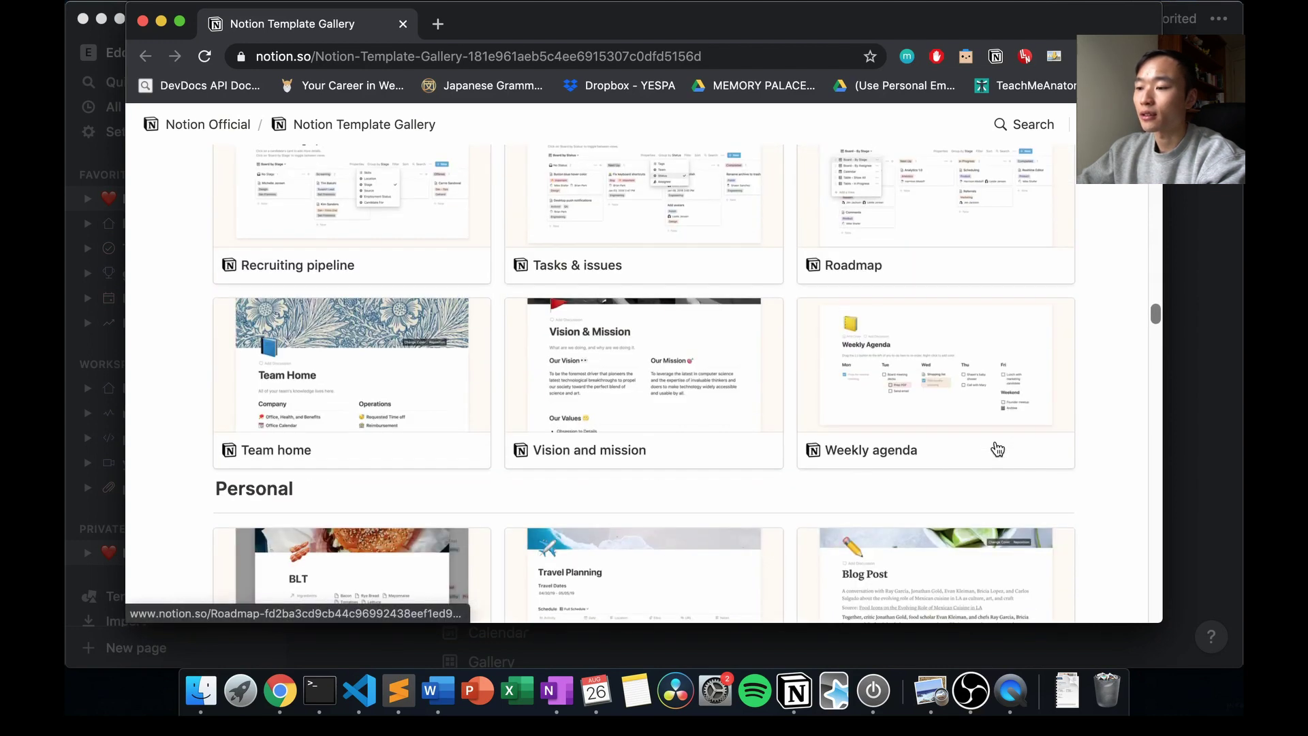
Close the online template gallery and the template picker, and continue Heart Failure as an empty page.
click(405, 26)
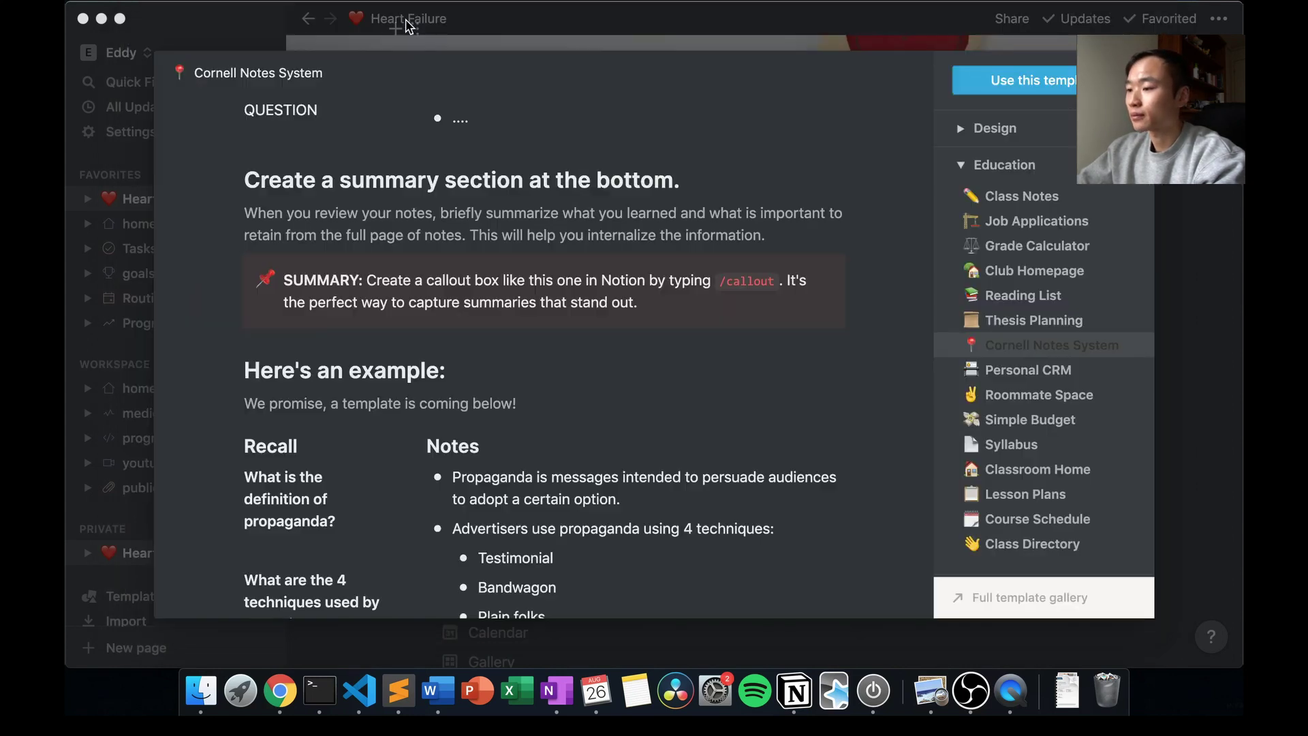
click(872, 39)
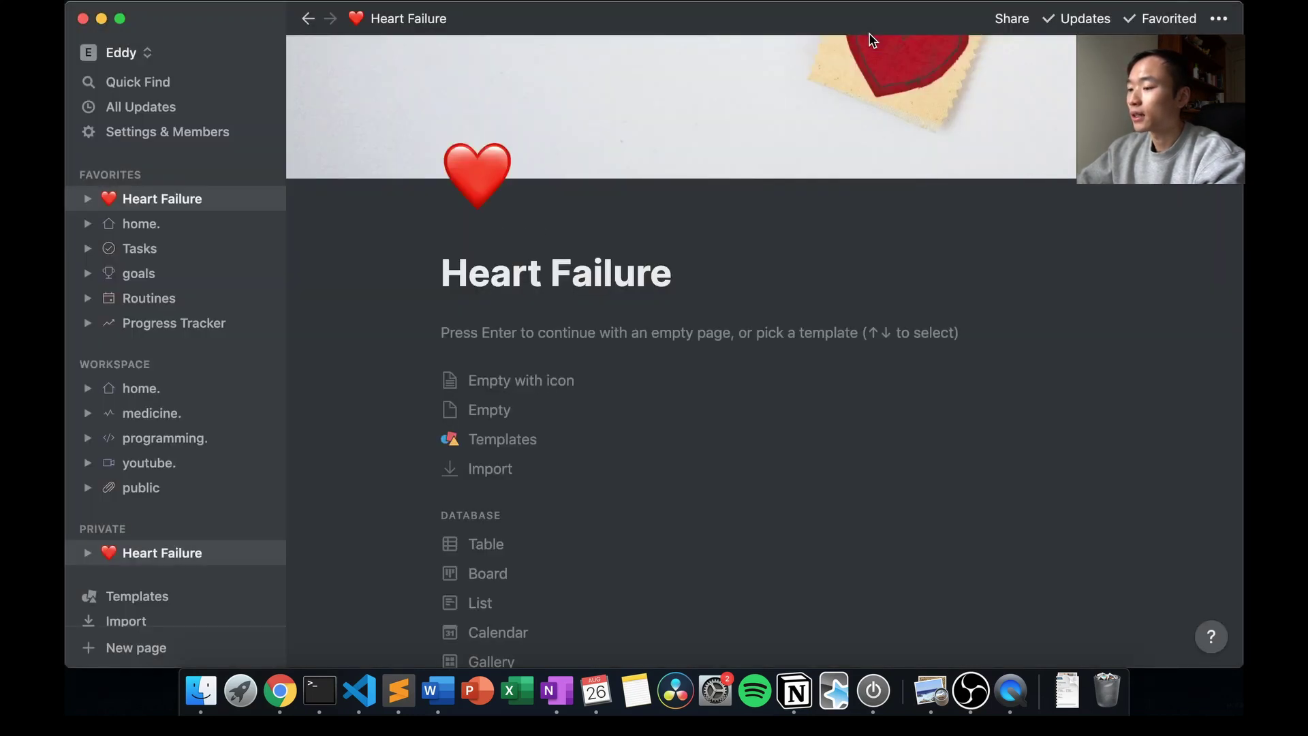
key(Return)
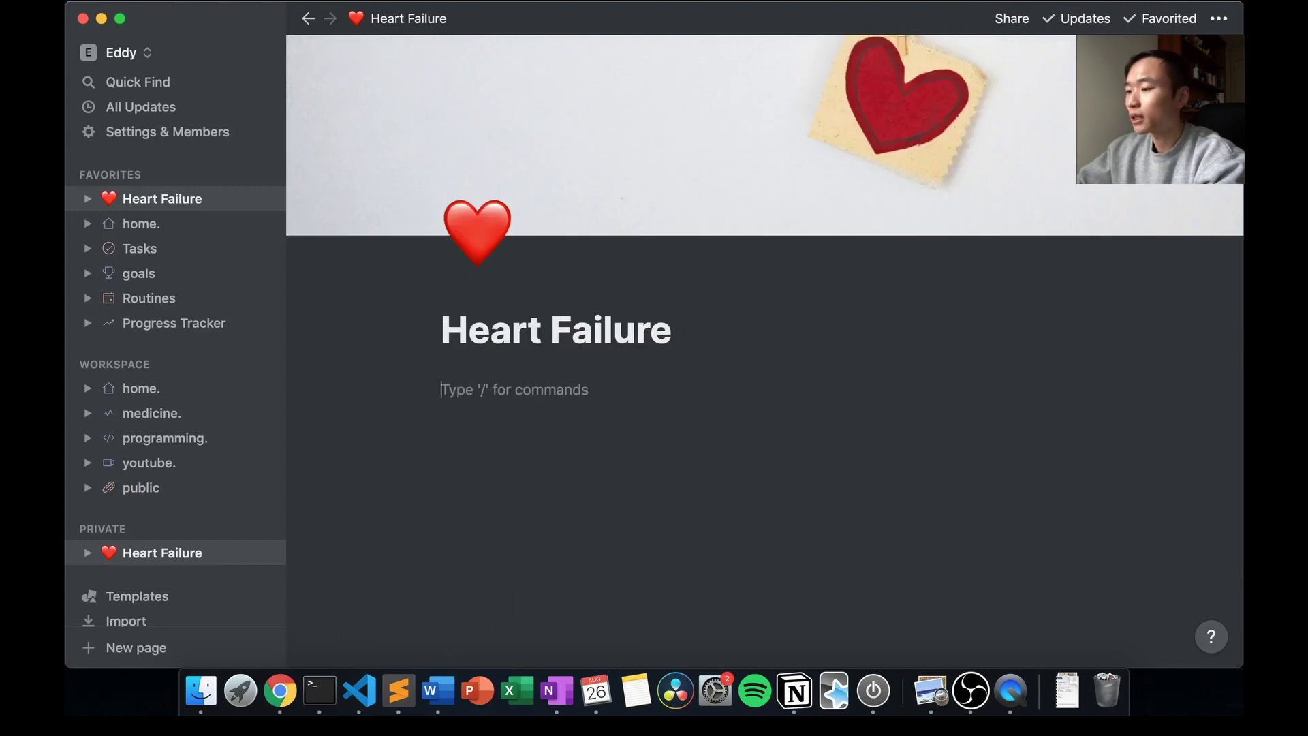
Look through the available block types and add a Heading 2 reading "Title" to the page.
text(/)
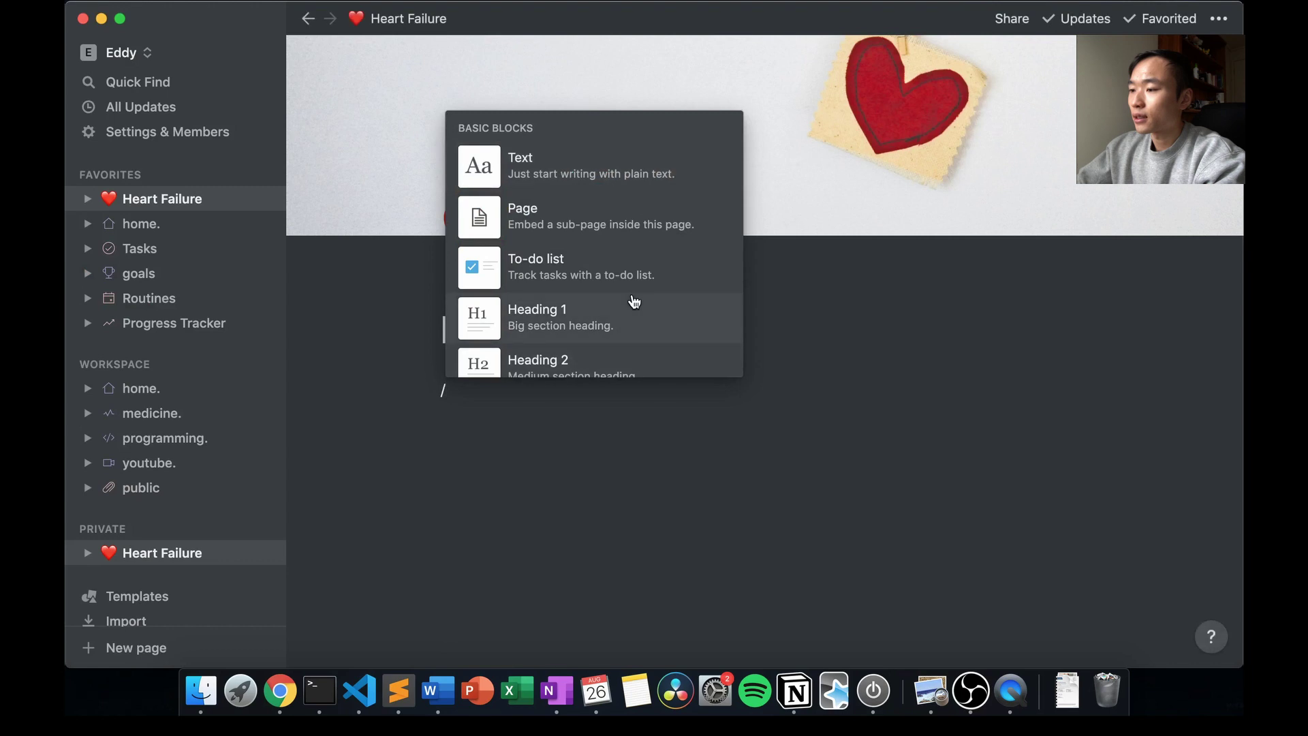
scroll(635, 306, down, 5)
scroll(634, 302, down, 5)
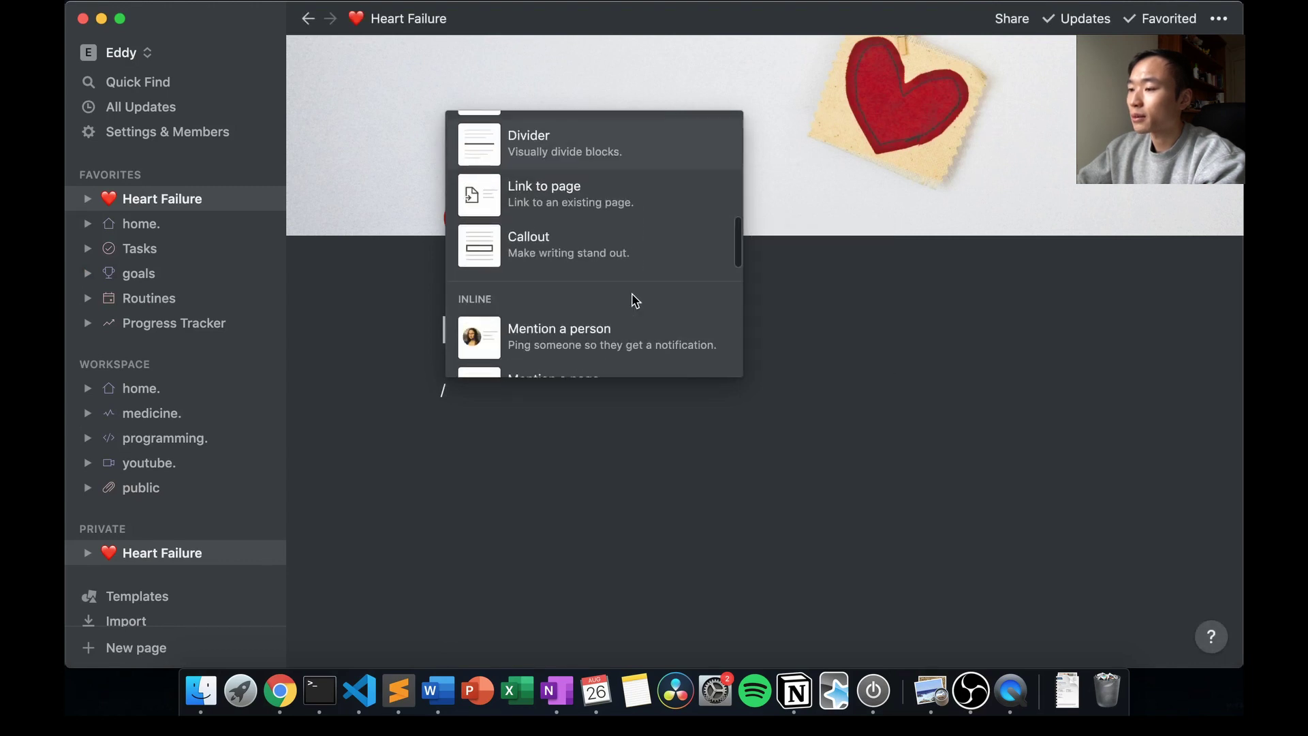
scroll(634, 302, up, 8)
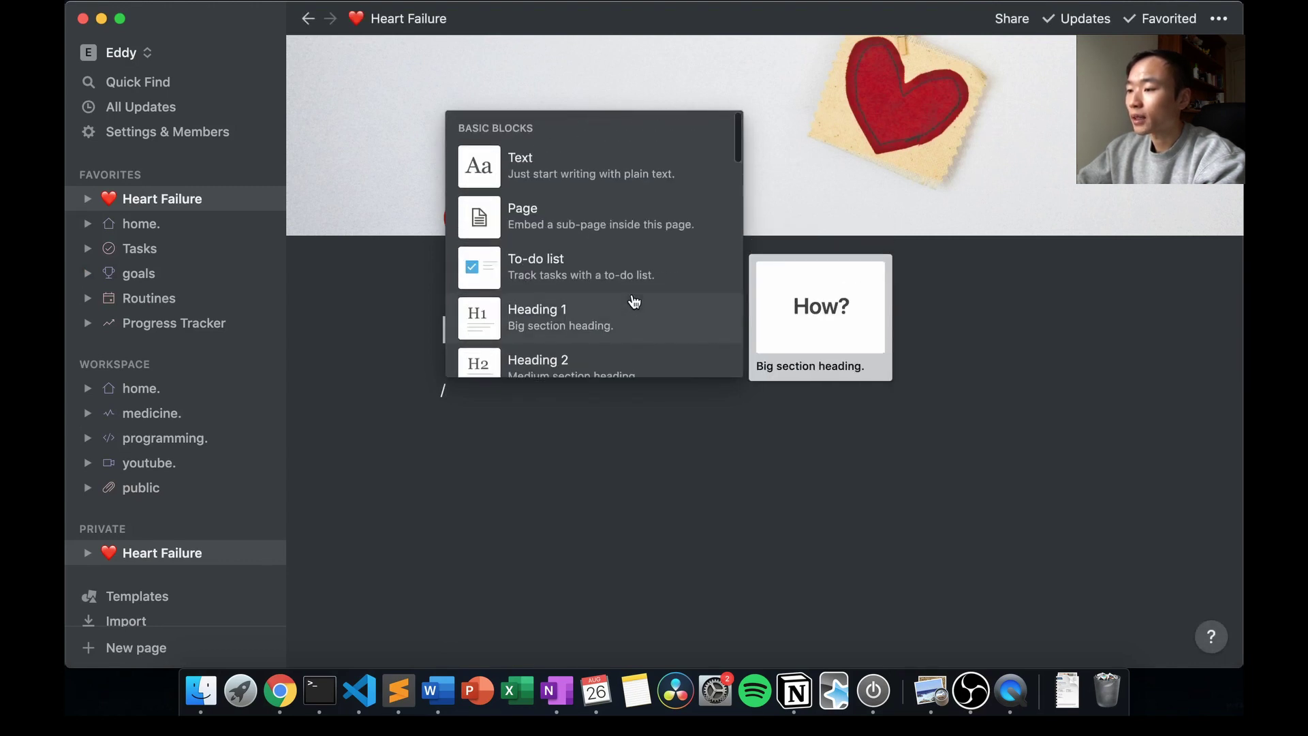
scroll(634, 302, down, 2)
click(631, 252)
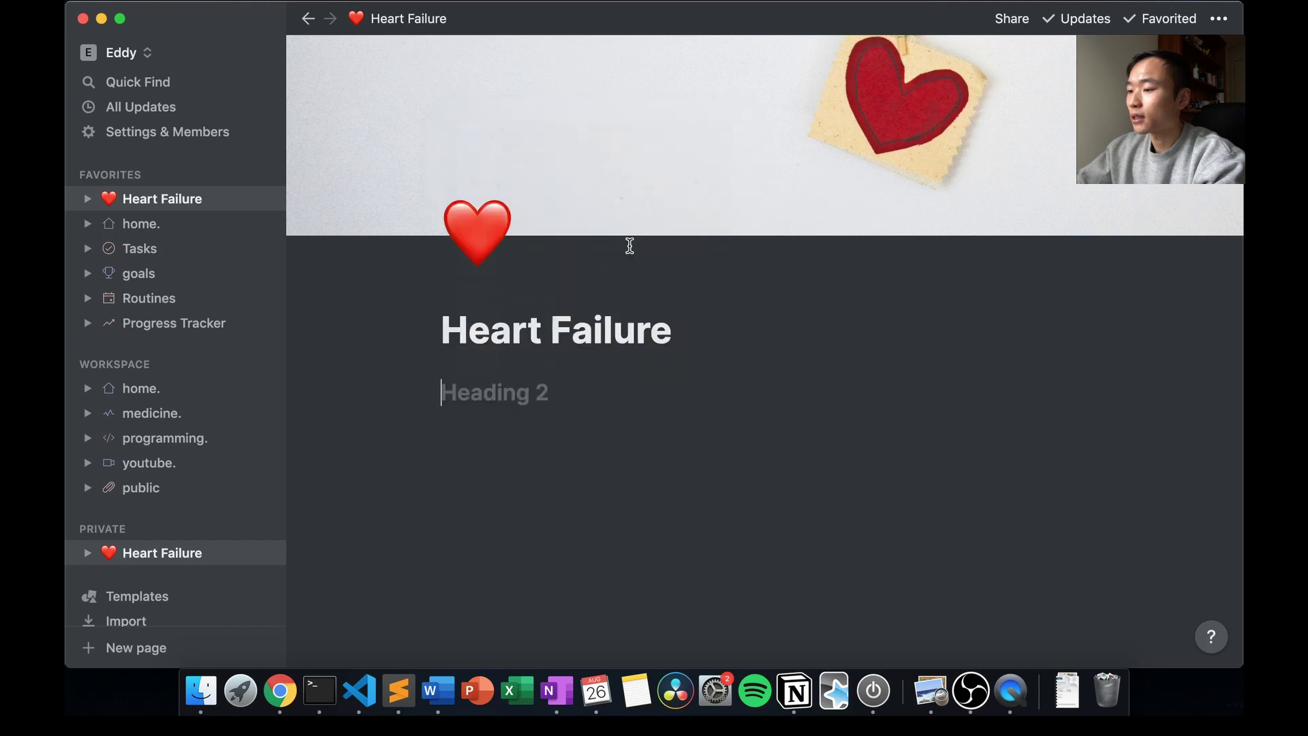
text(Title)
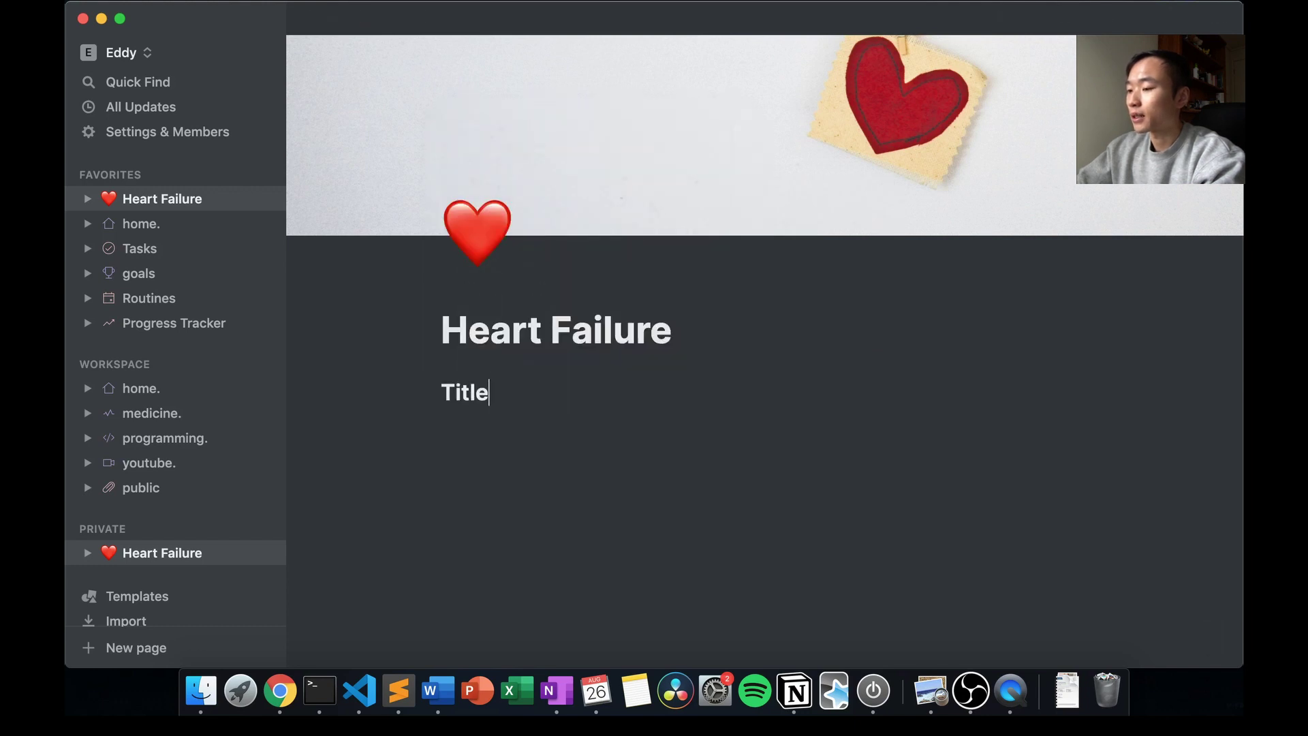
Add a text line "Notes" under the heading and start a bulleted list below it.
key(Return)
text(Notes)
key(Return)
text(/)
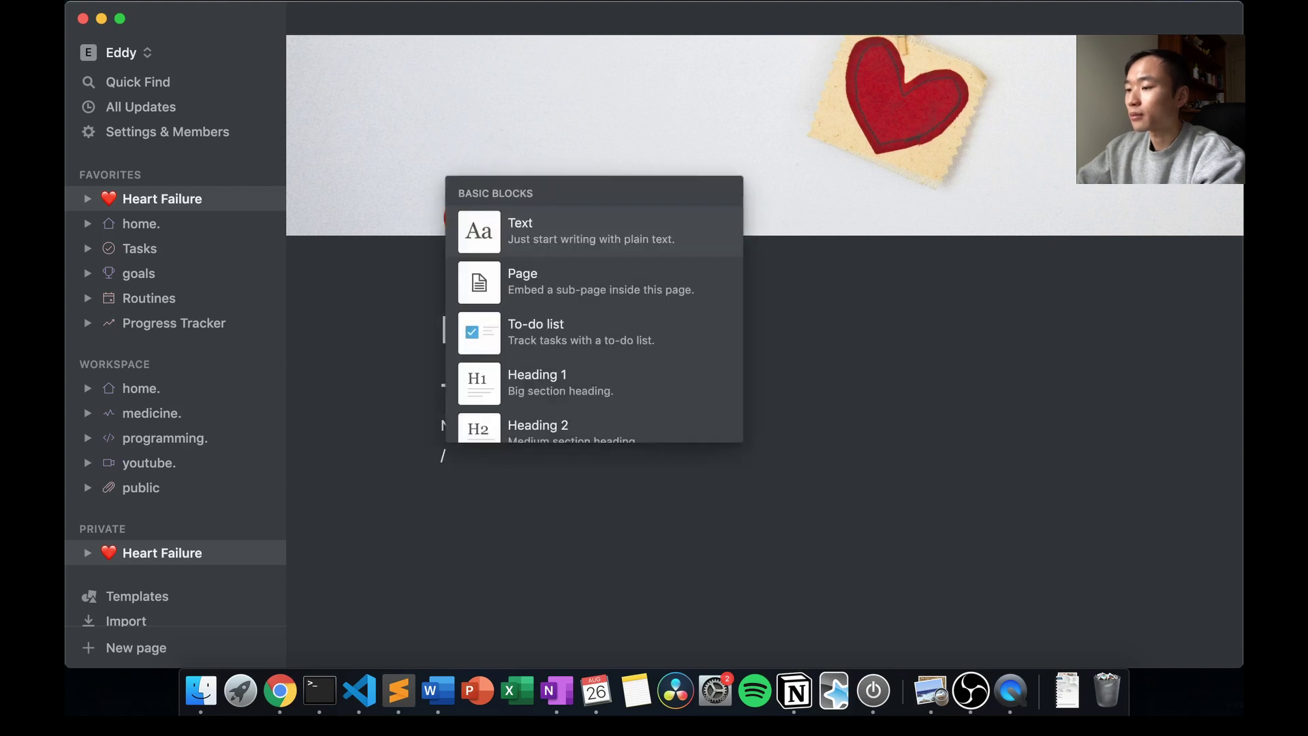
text(bul)
key(Return)
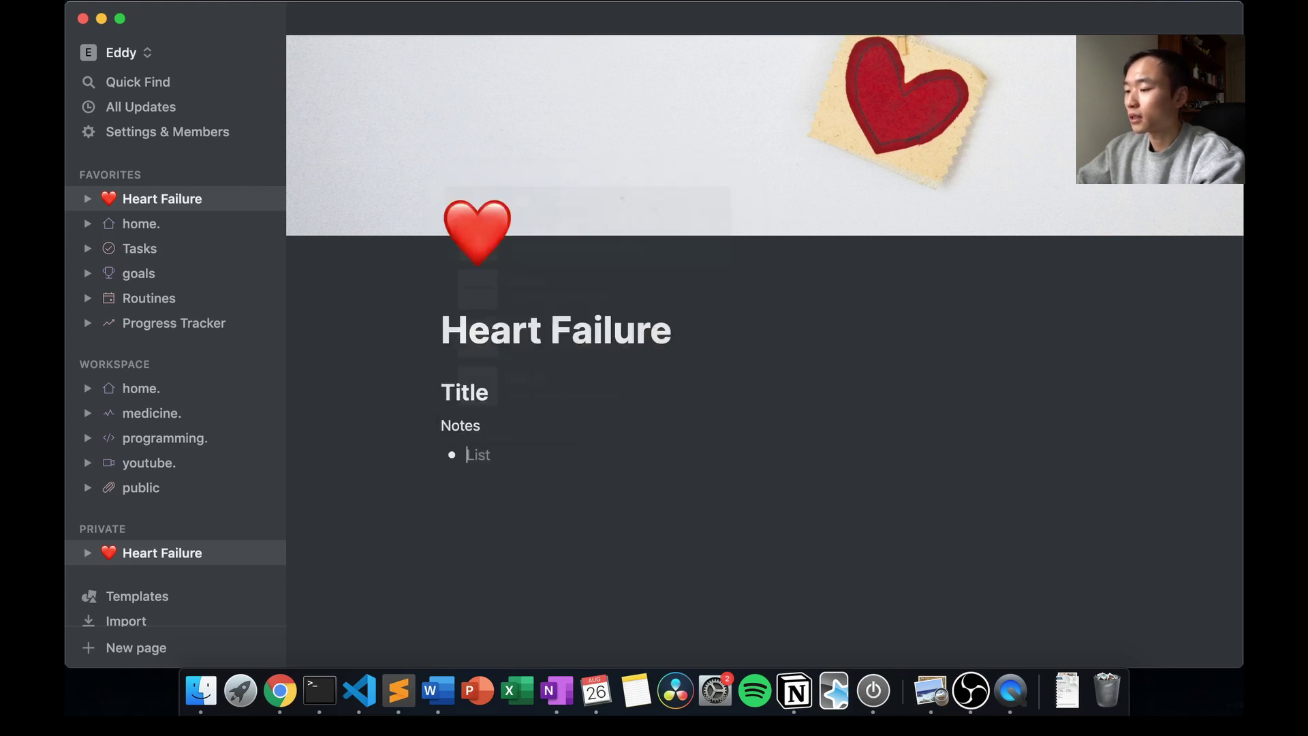
Fill the bulleted list with the items "List 1", "2" and "3".
text(List 1)
key(Return)
text(2)
key(Return)
text(3)
key(Return)
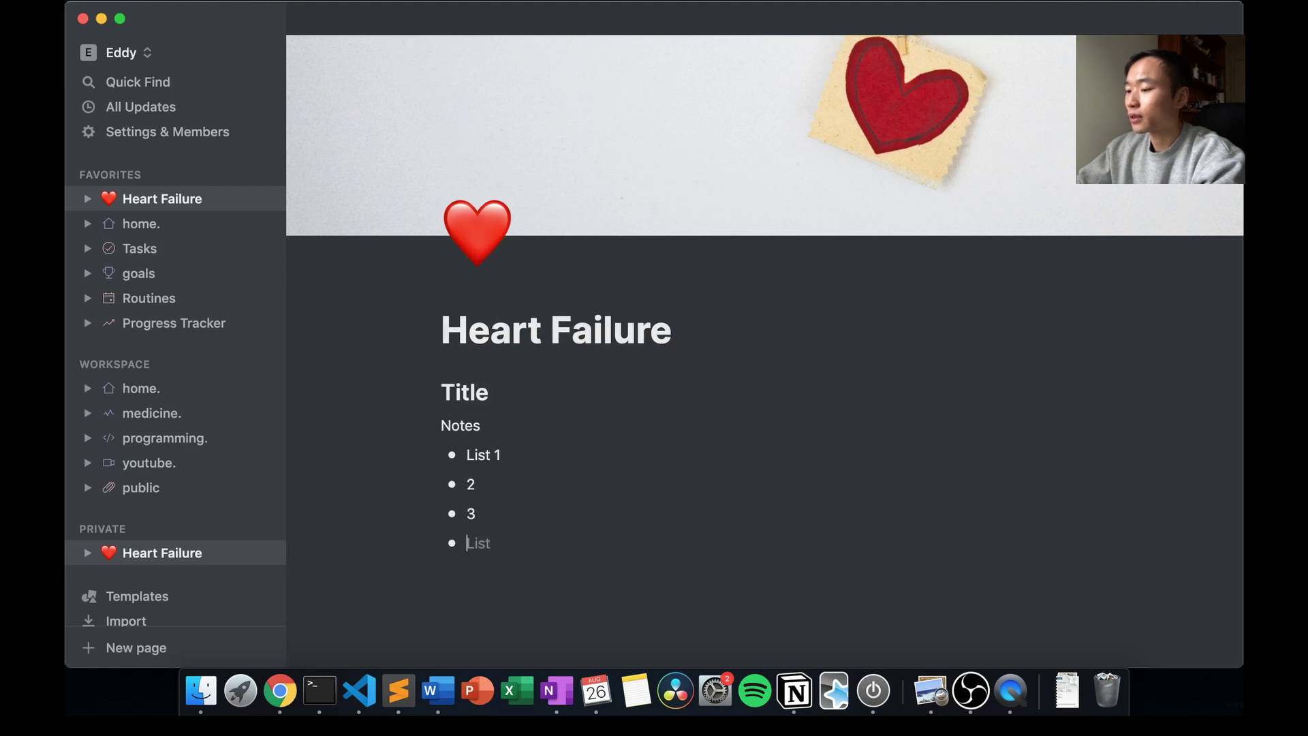
End the bulleted list, leave a blank line below it, and try starting another bullet there.
key(Return)
key(Return)
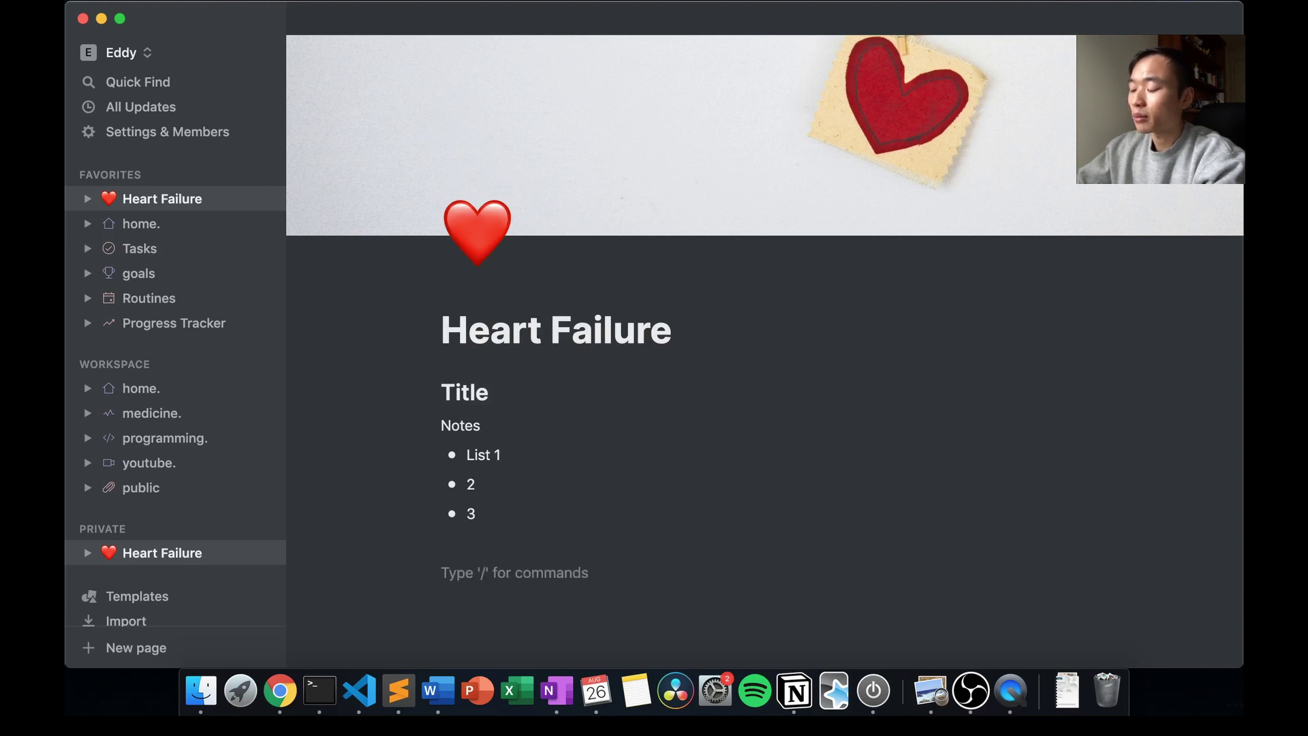
text(-)
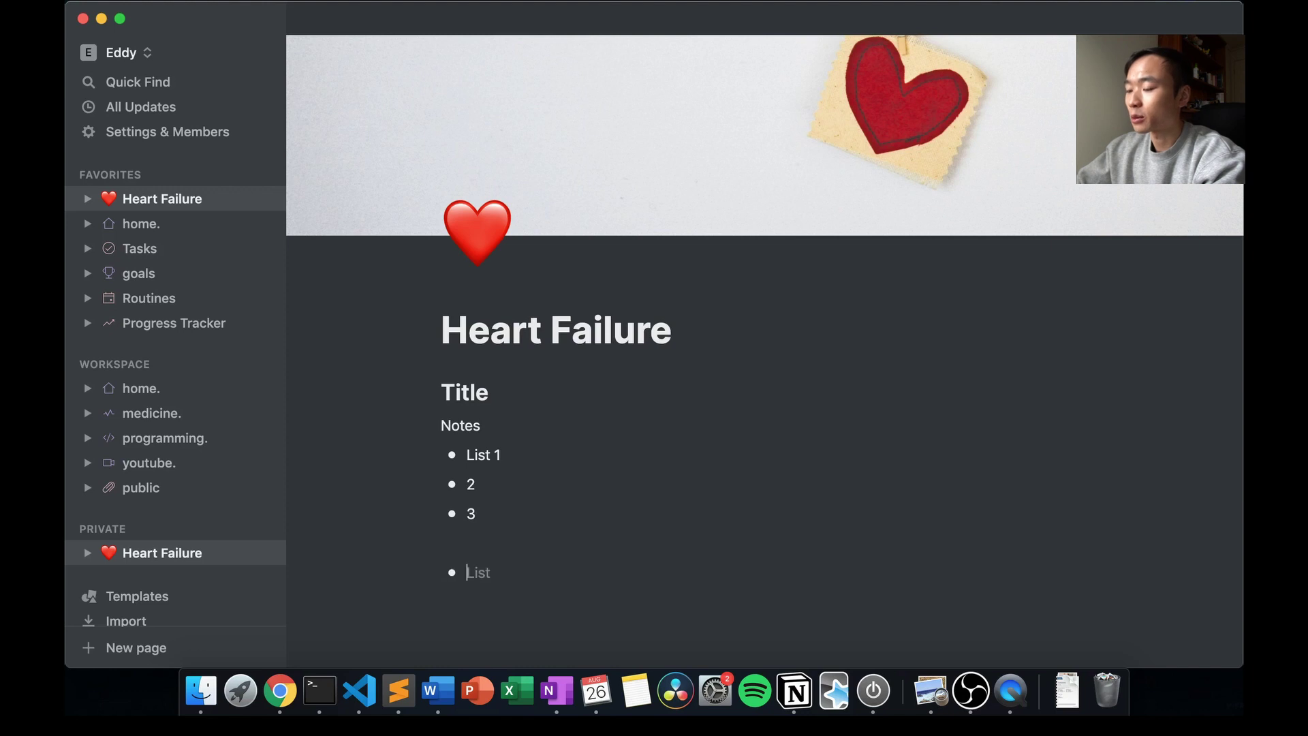
key(BackSpace)
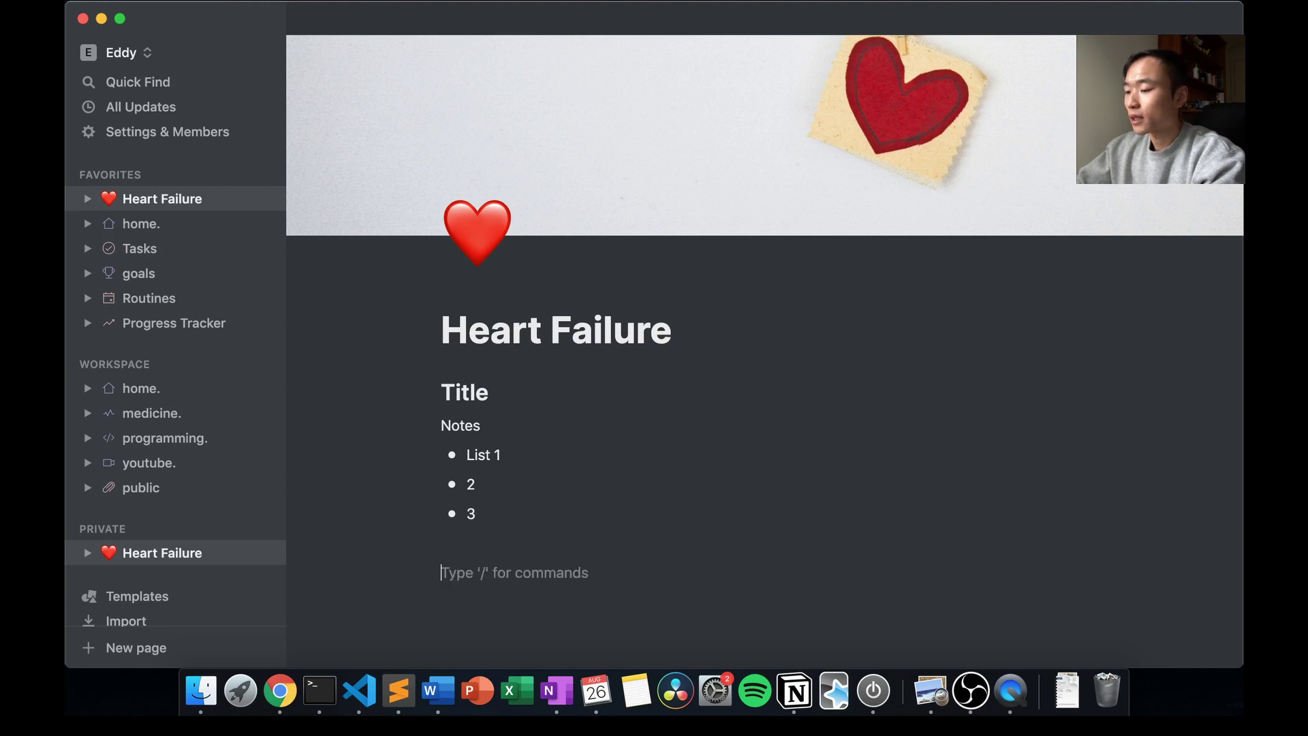
Add a to-do list with the items "Heart" and "Lungs" below the bullets and check off both.
text(/chec)
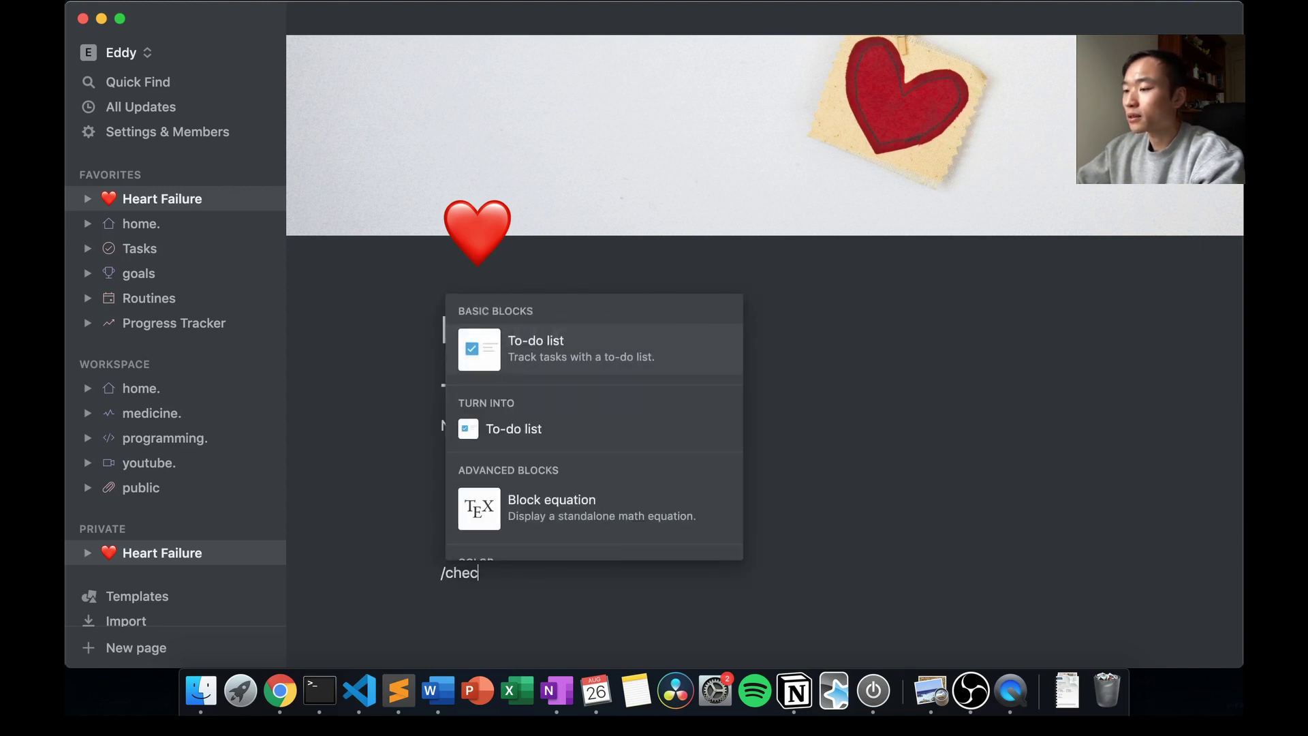
click(579, 342)
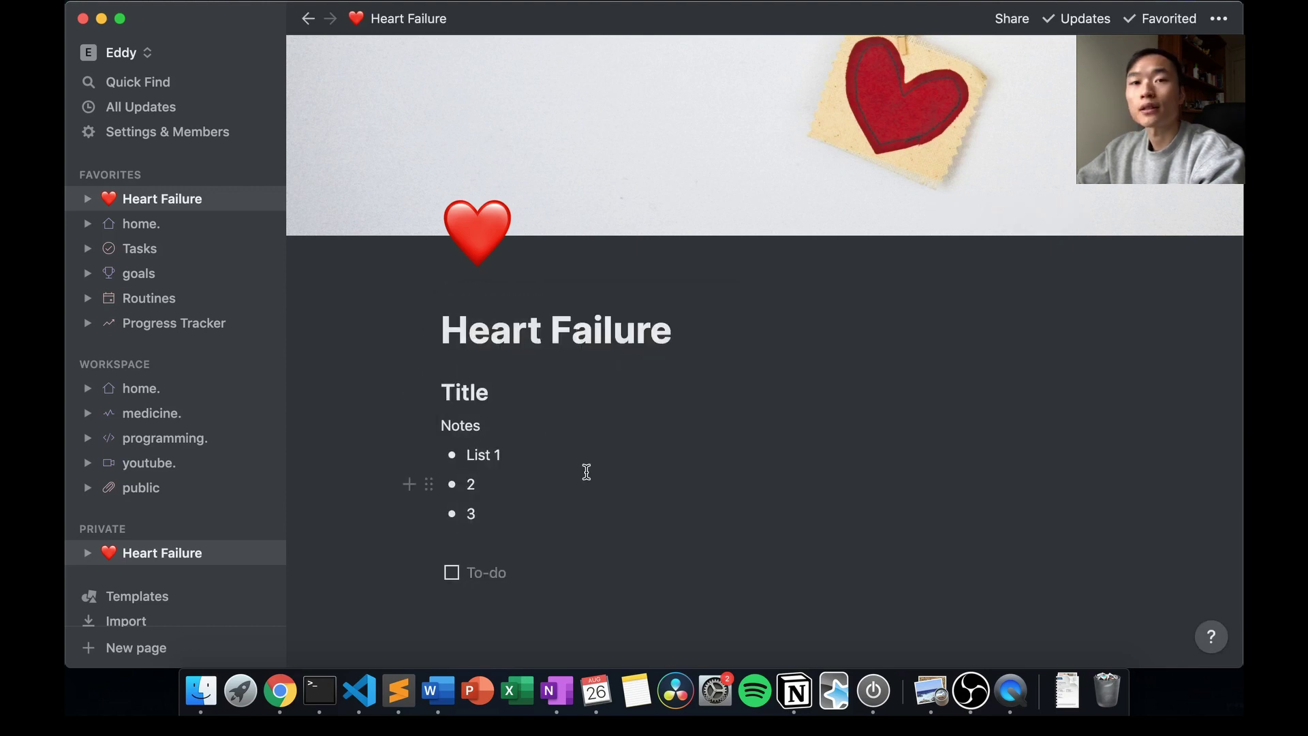
text(H)
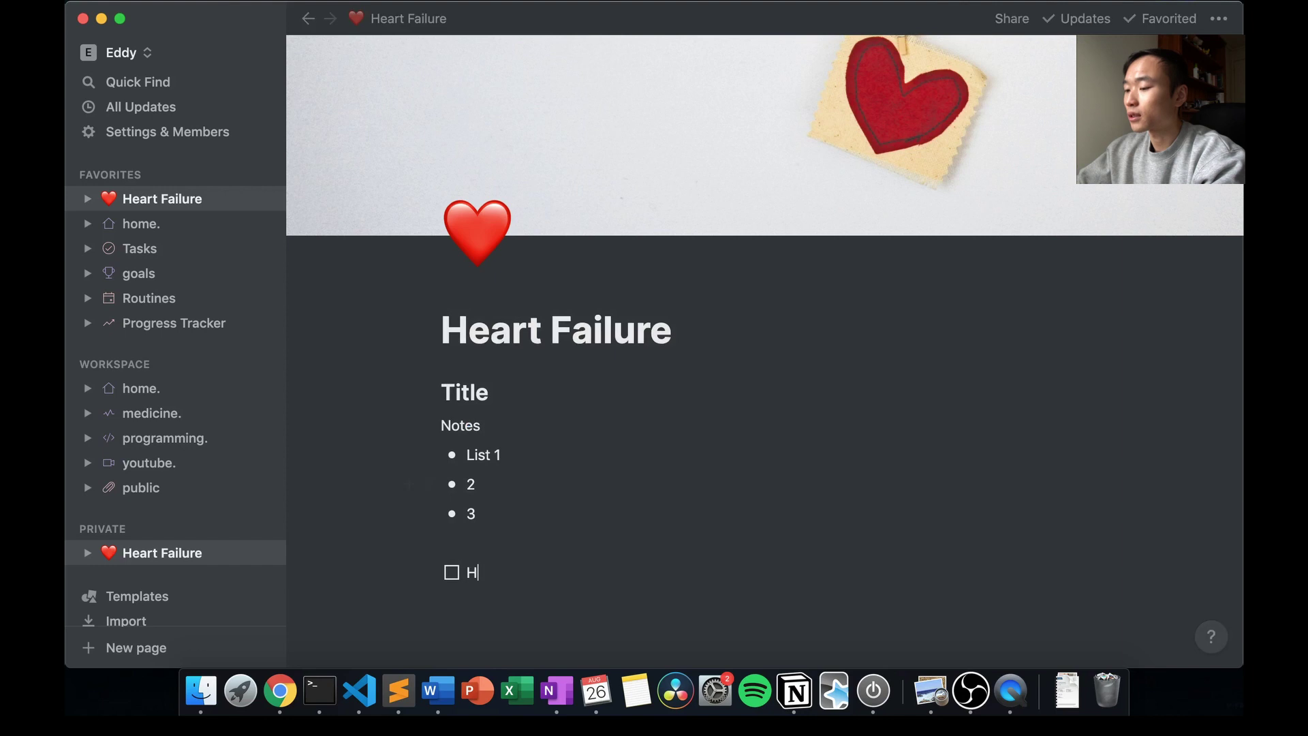
text(eart L)
key(BackSpace)
key(BackSpace)
key(Return)
text(Lun)
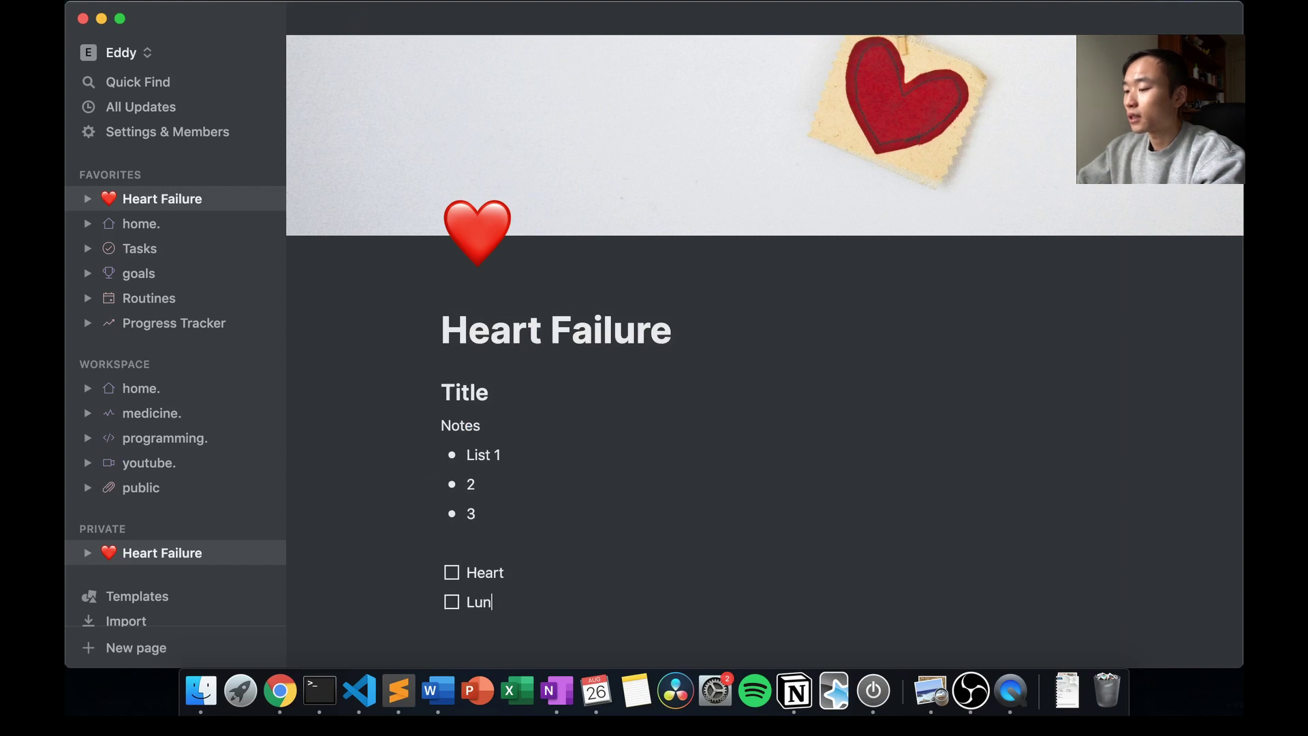
text(gs)
key(Return)
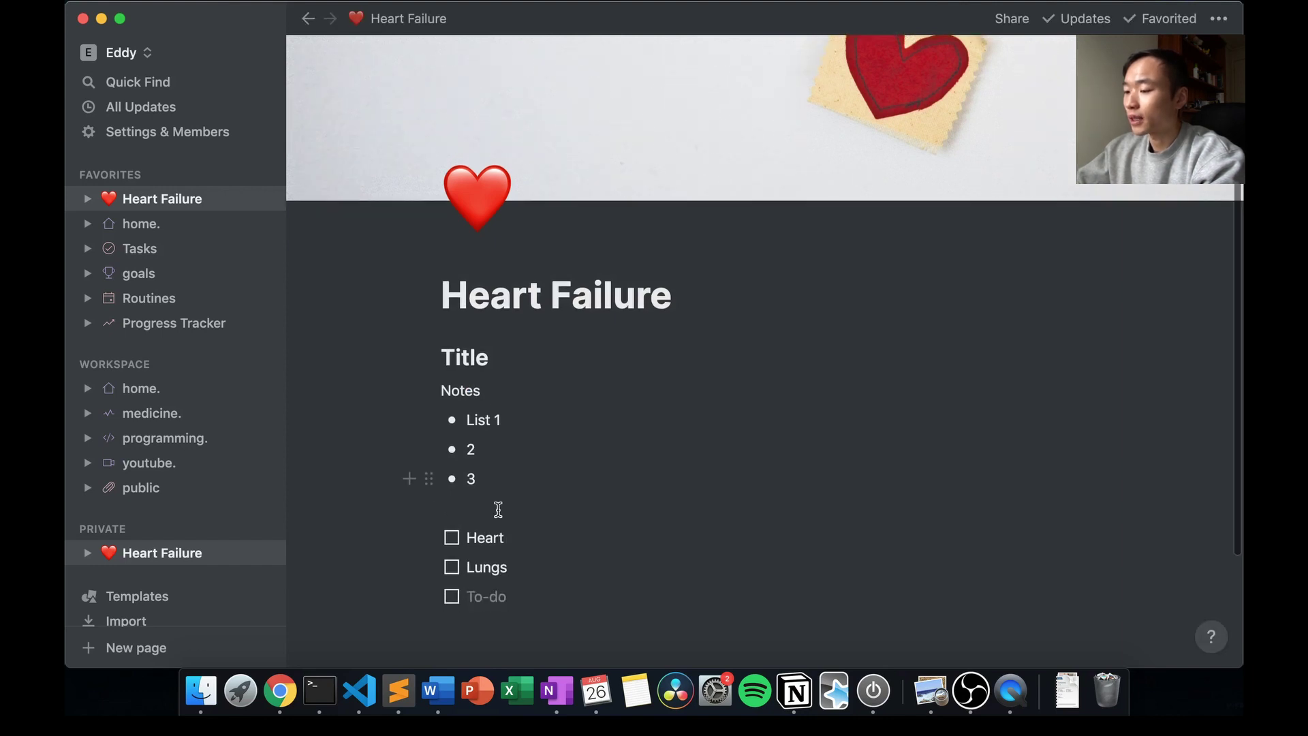
click(451, 537)
click(452, 566)
Turn the three bulleted items into to-do items, and check and uncheck them together.
click(480, 478)
drag(496, 472, 438, 403)
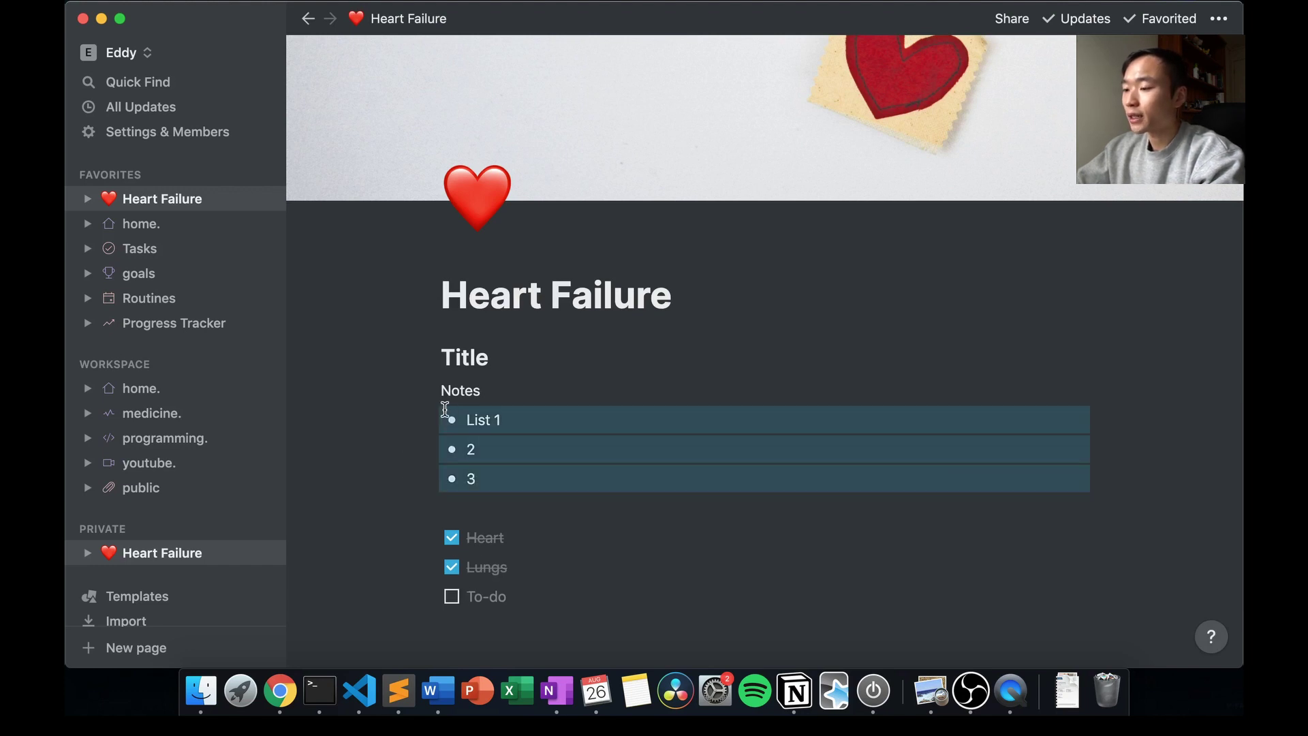
click(430, 420)
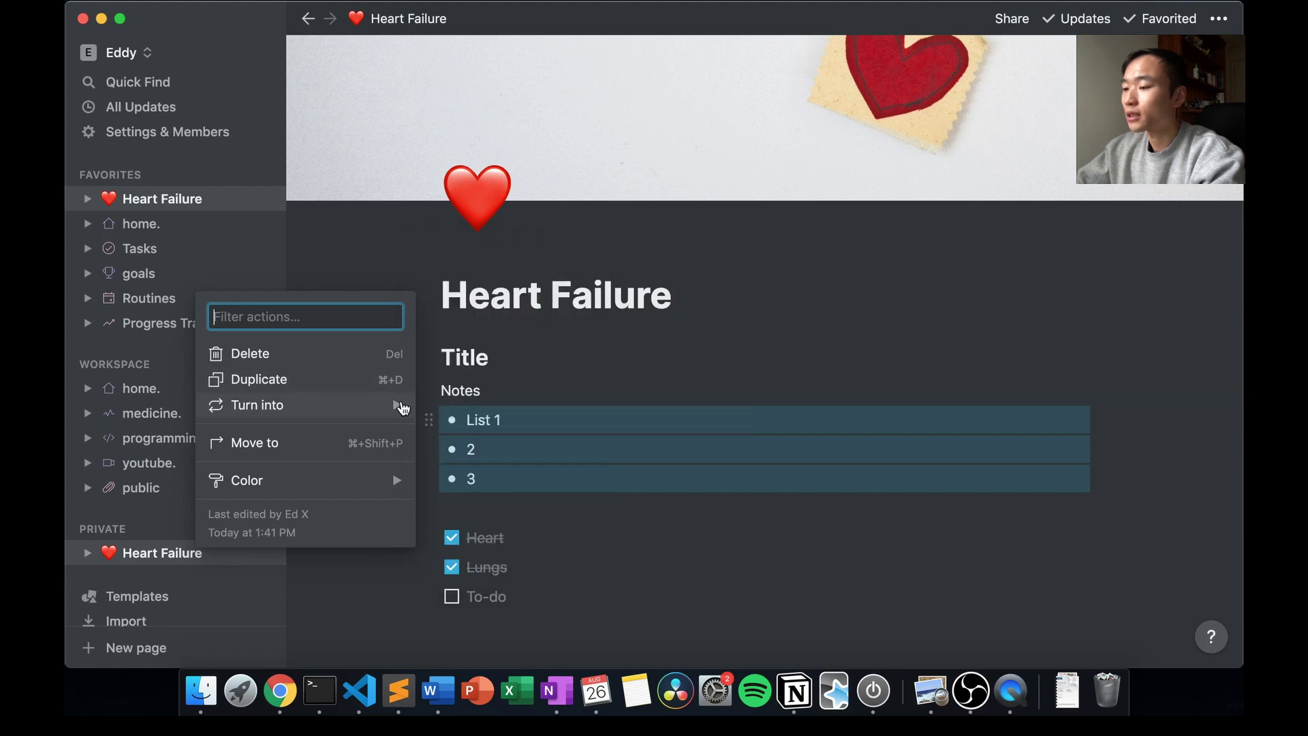
mouse_move(403, 407)
click(463, 380)
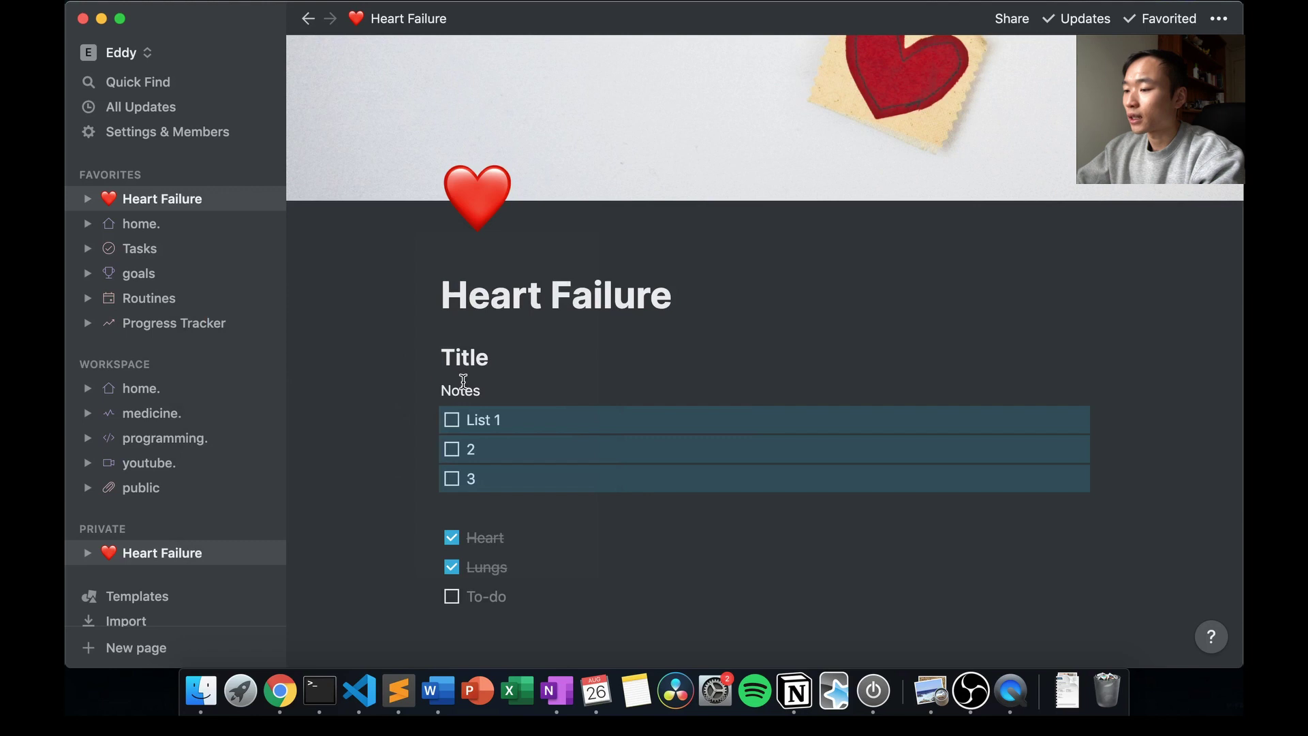
click(458, 424)
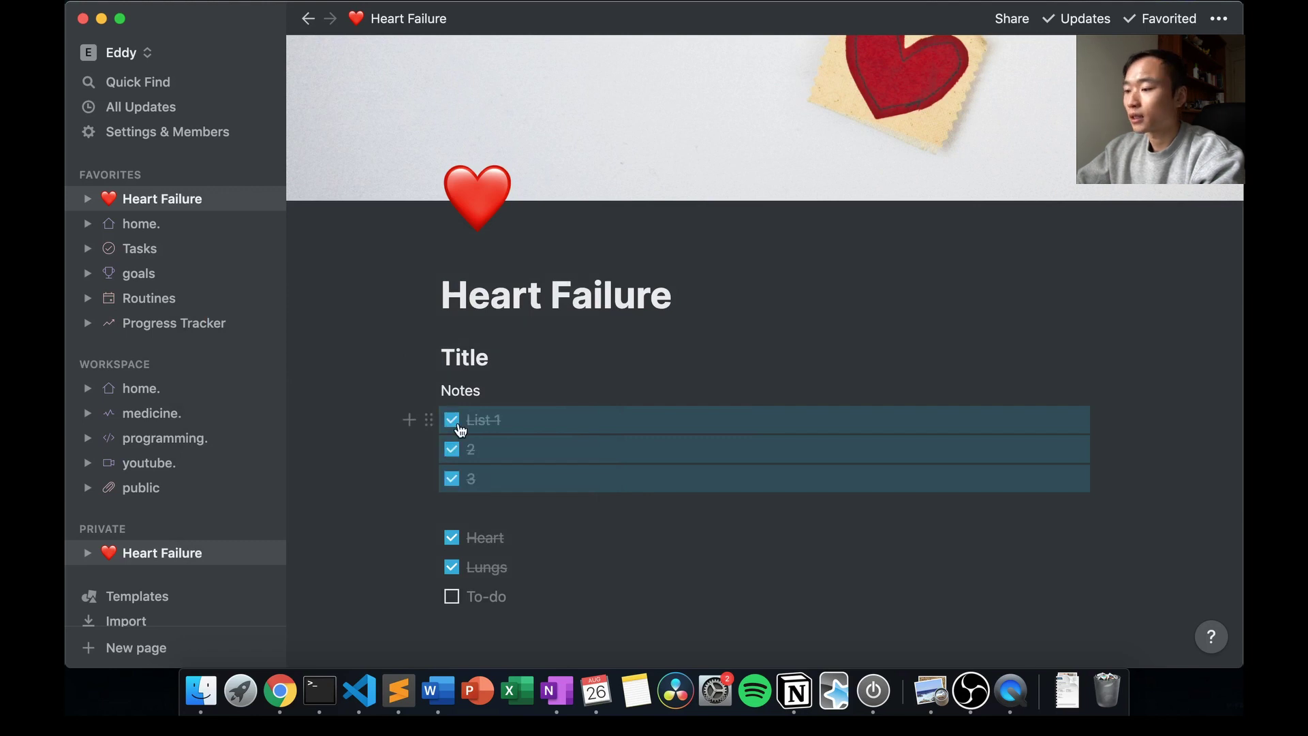
click(461, 425)
Move the Heart, Lungs and empty to-do items together to directly below List 1.
click(514, 510)
drag(529, 587, 434, 433)
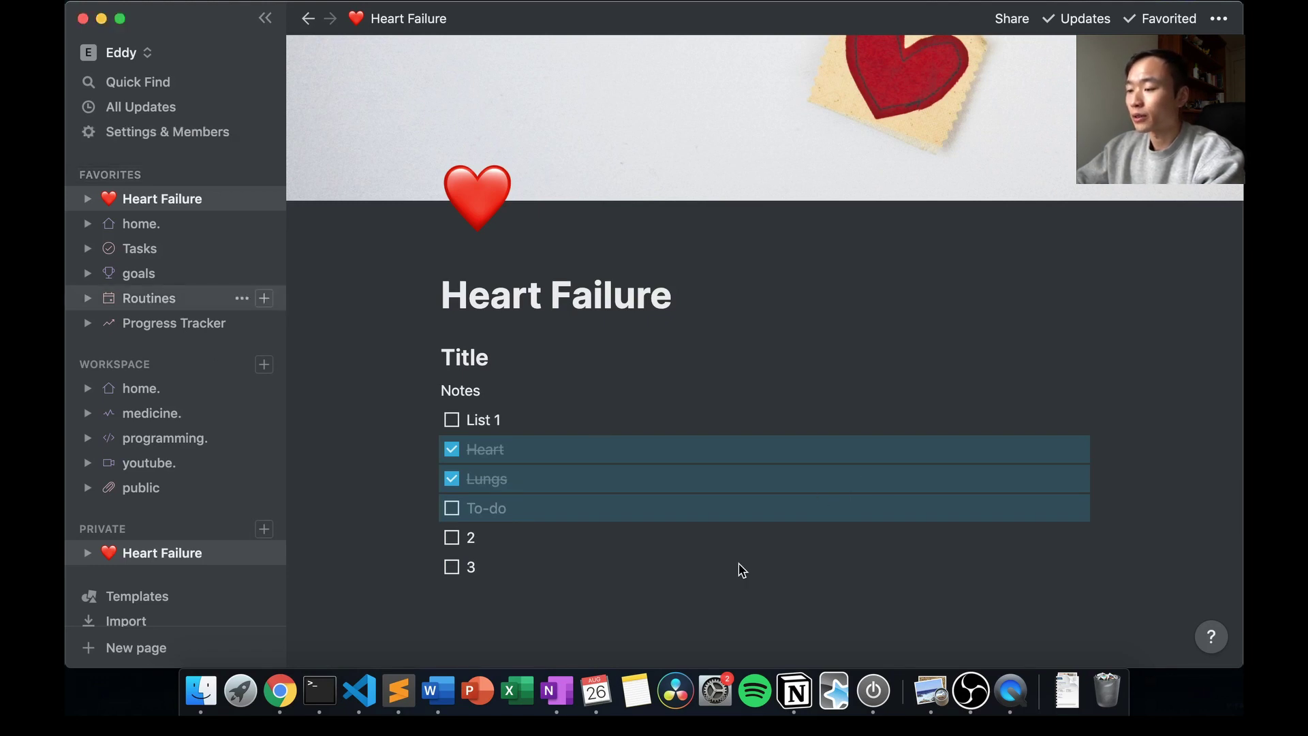
Delete all the sample blocks under the Heart Failure title and start a fresh empty line.
click(679, 596)
drag(667, 566, 565, 364)
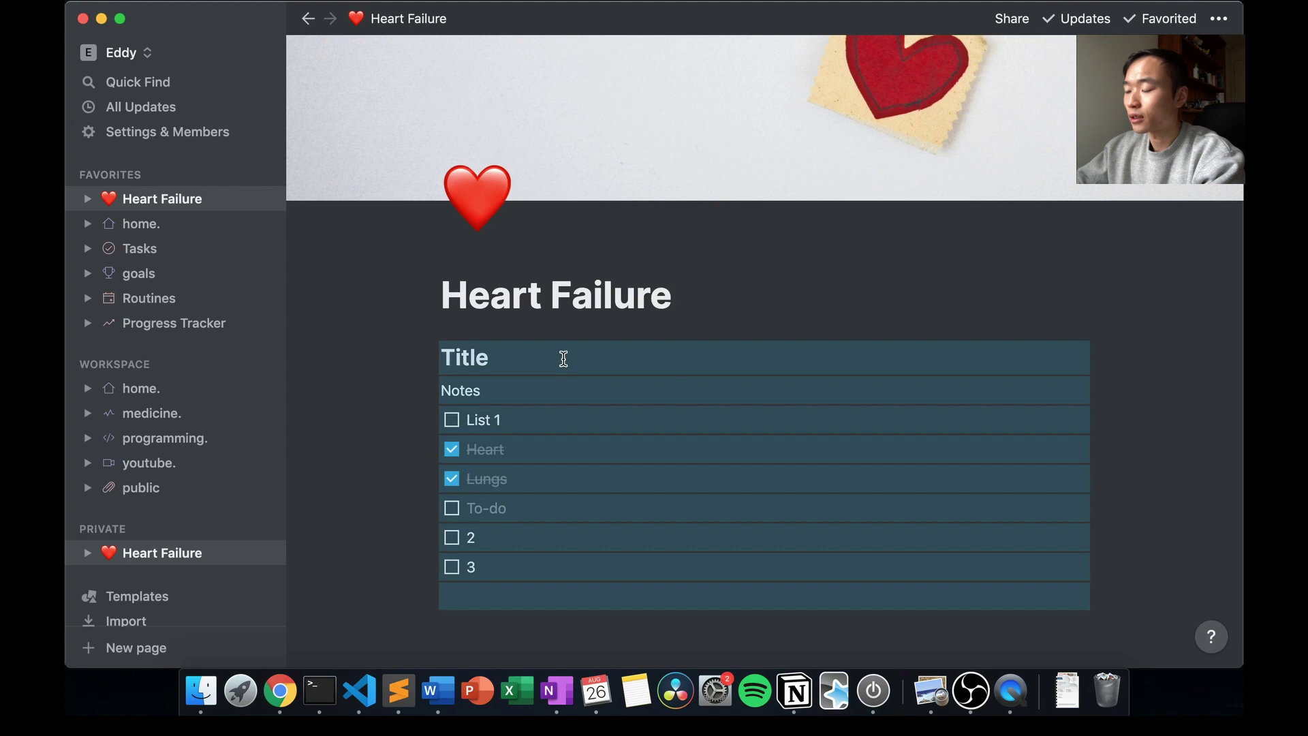
key(BackSpace)
key(Return)
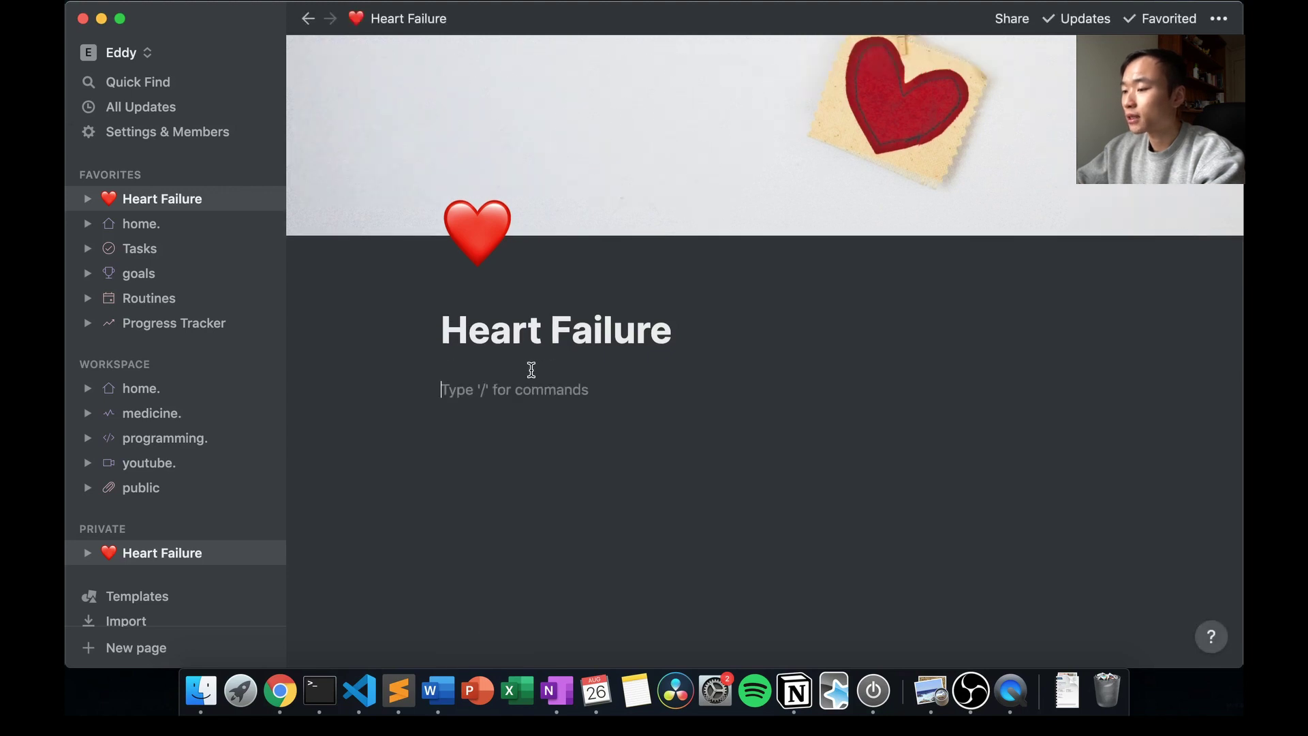
Embed a sub-page titled "Management of Heart Failure" as an empty page with icon, and return to the Heart Failure page.
text(/page)
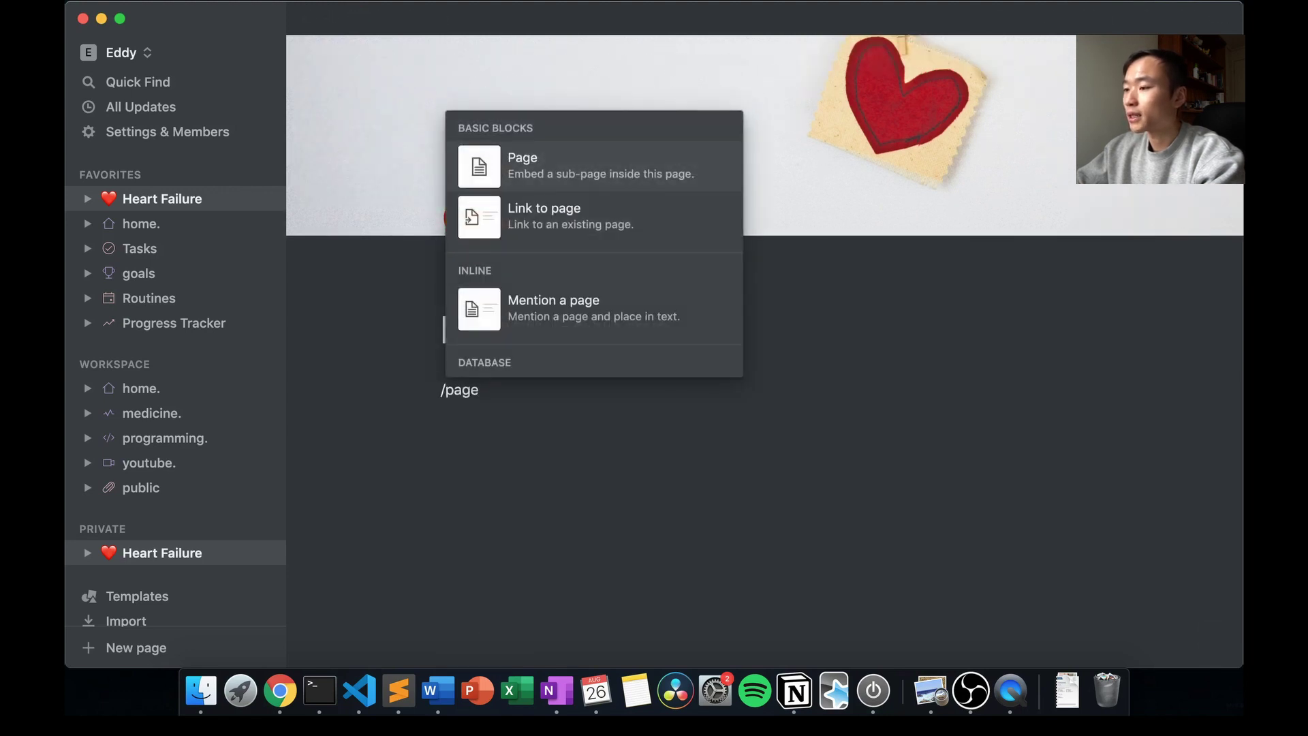
key(Return)
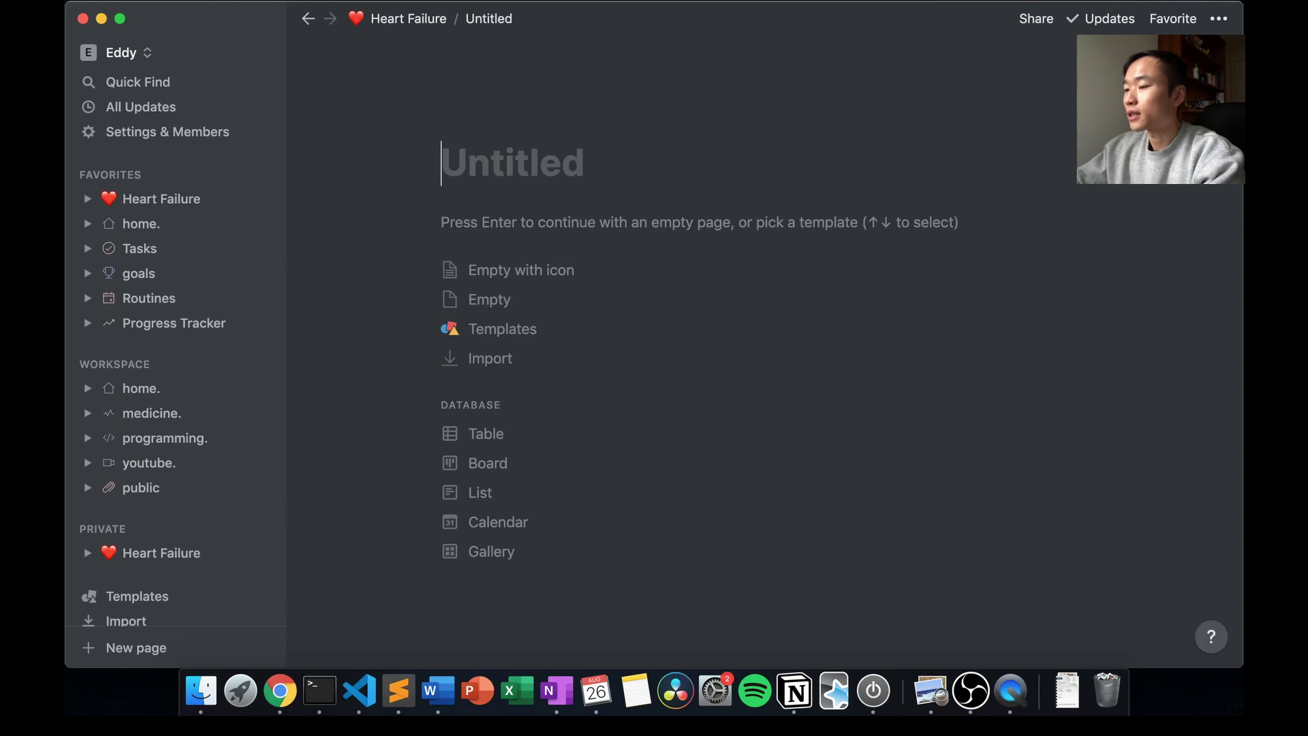
text(Management of )
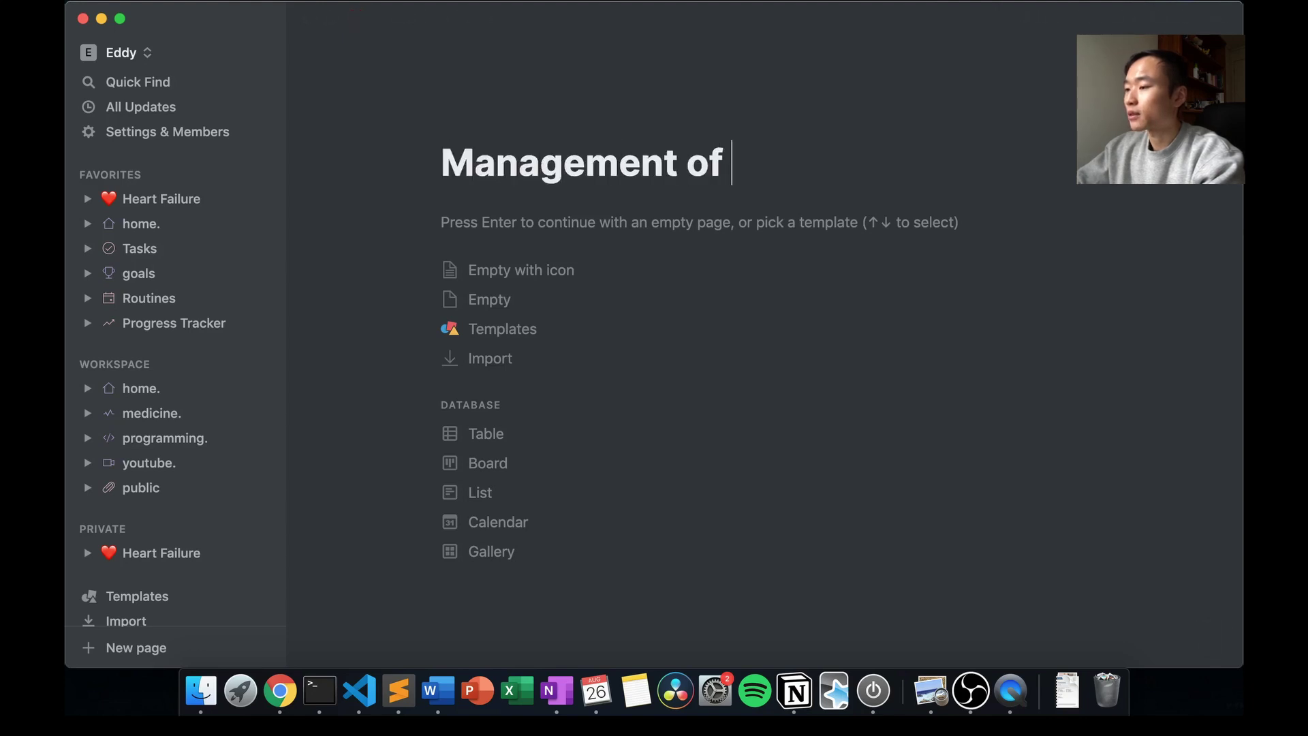
text(Heart Failure)
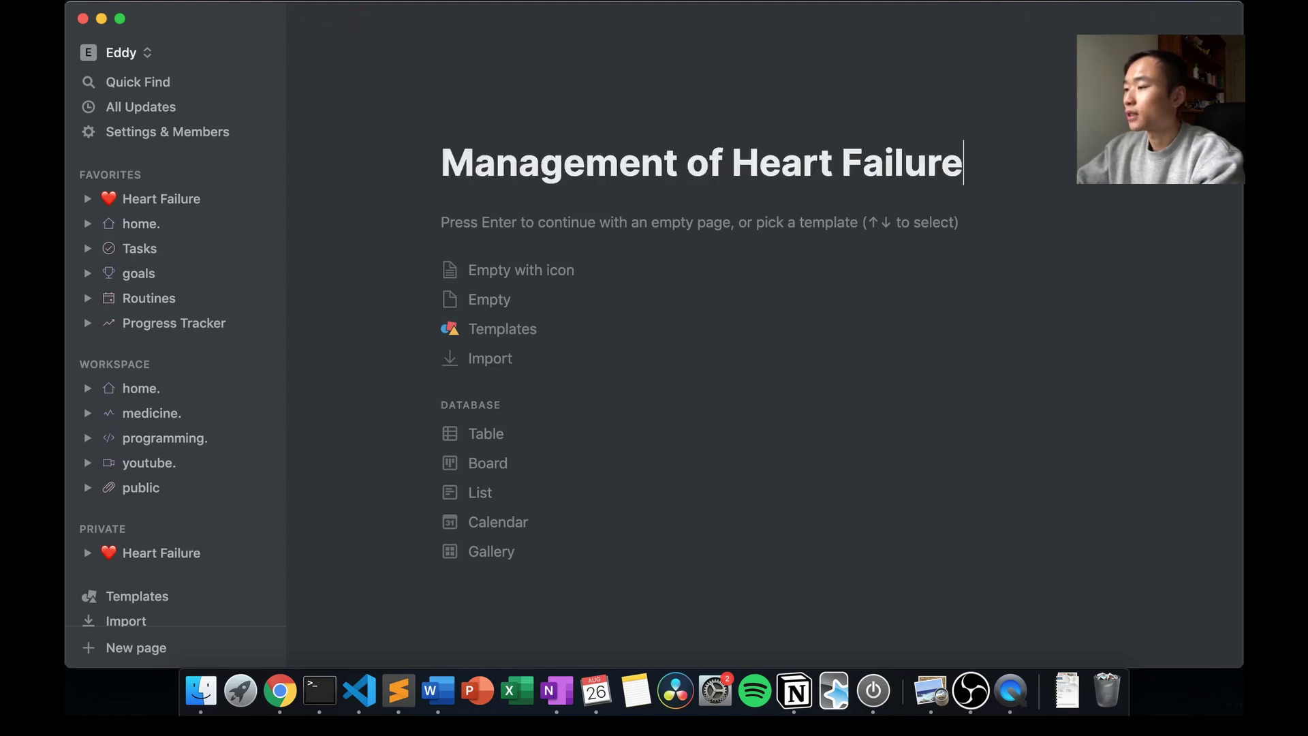
click(495, 272)
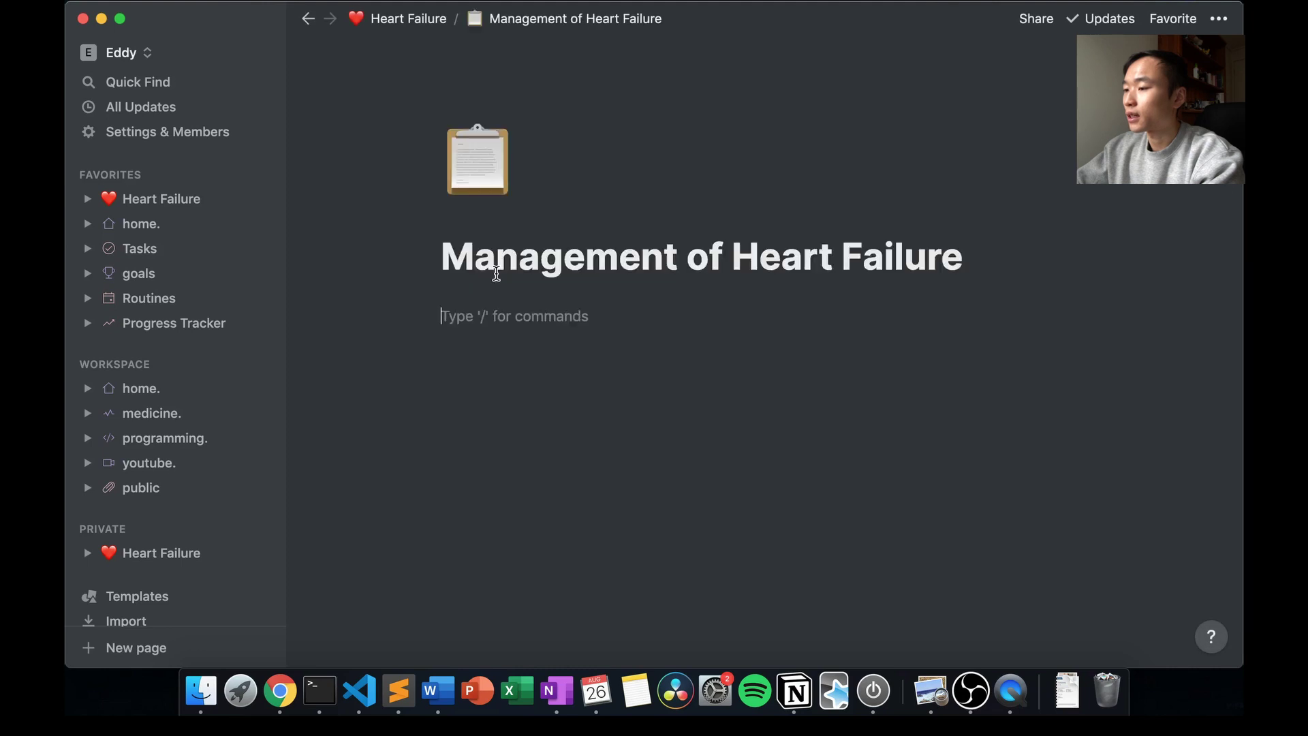
click(174, 555)
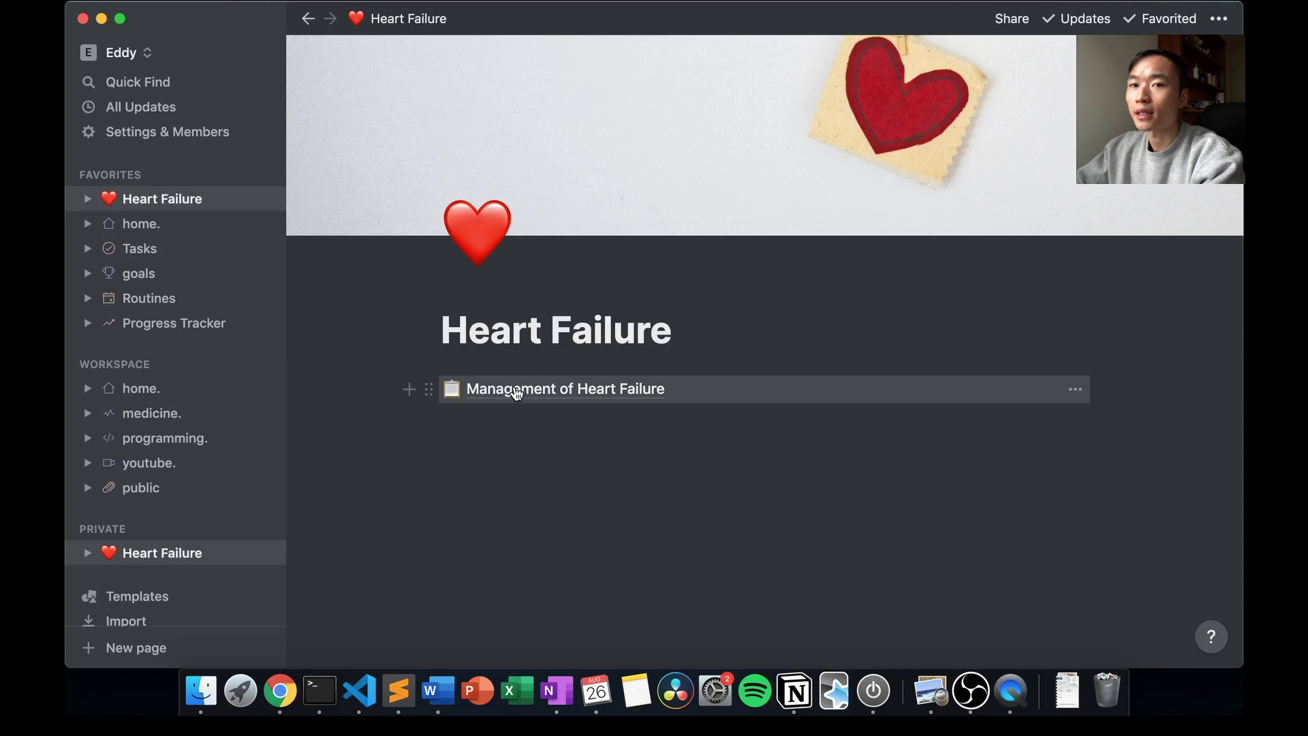
Insert a toggle list block below the Management of Heart Failure sub-page link.
key(Return)
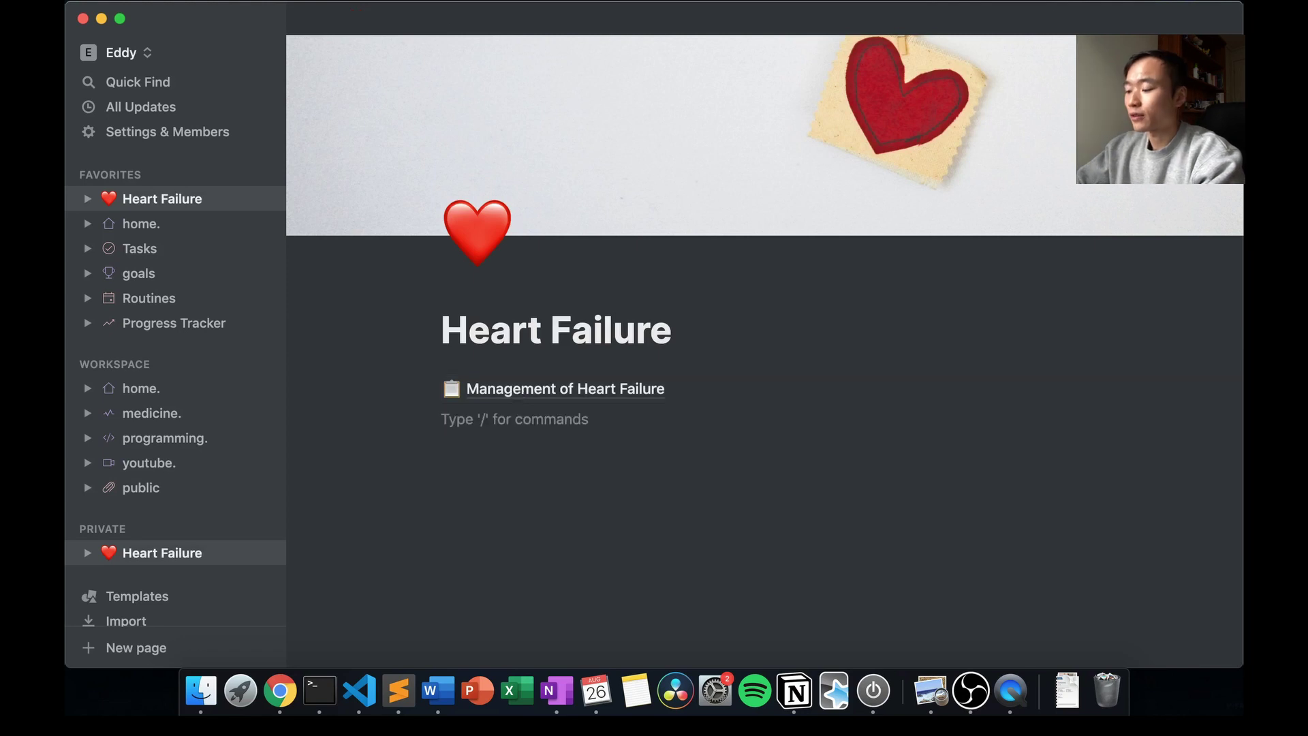
text(/to)
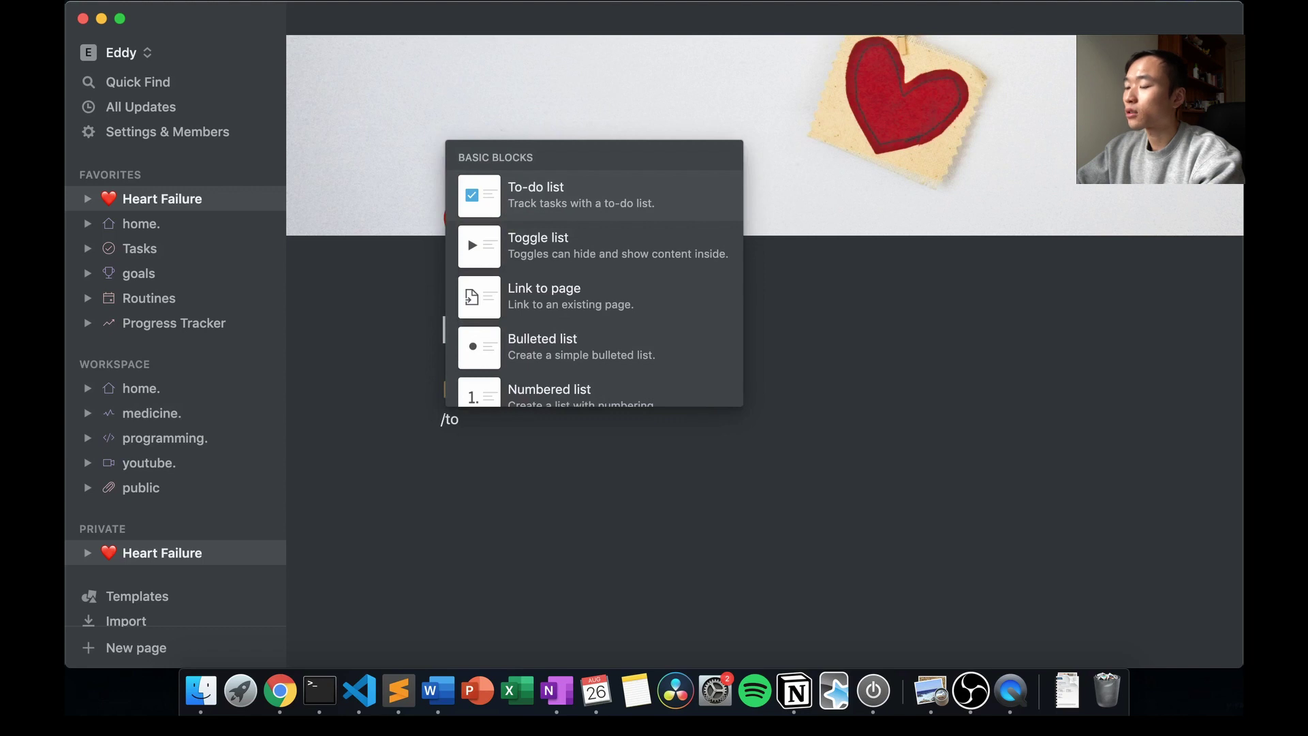
text(g)
key(Return)
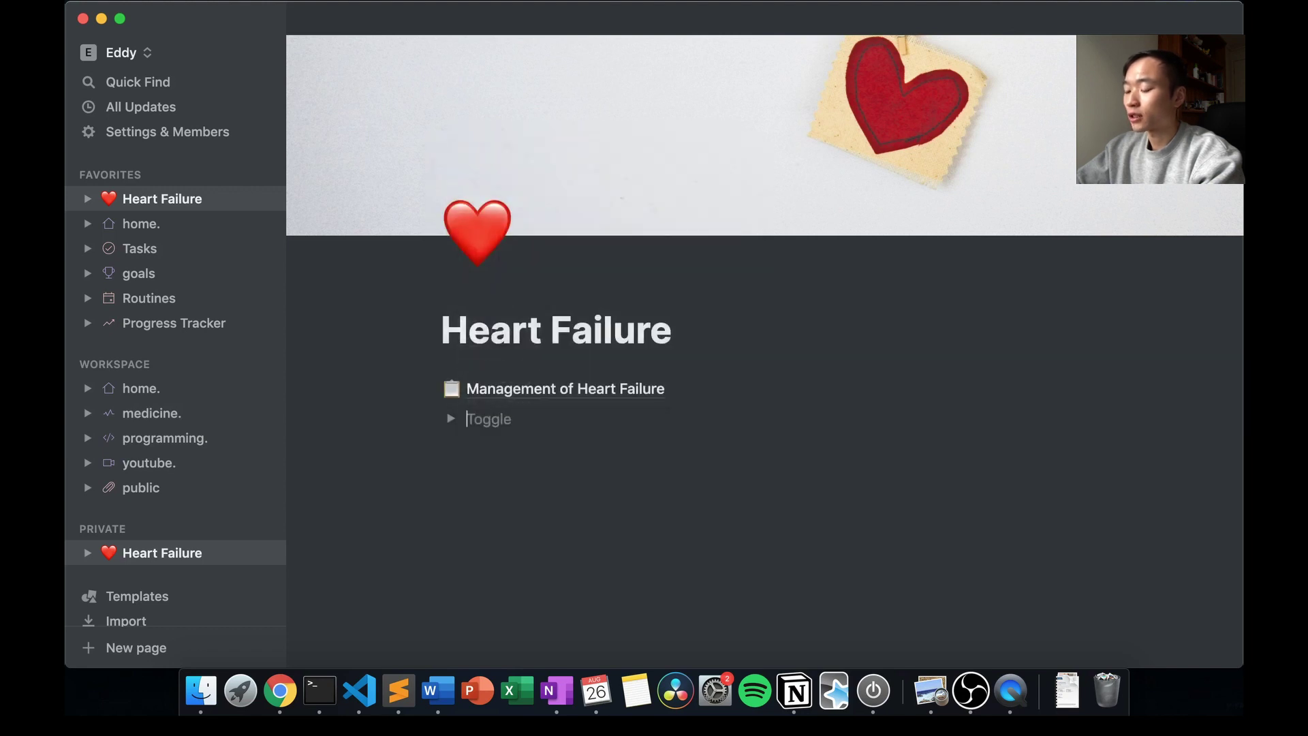
Title the toggle "What are the types of heart failure", write "HFpEF, HFrEF" inside it, and collapse it.
text(What are the types of heart failure)
key(Return)
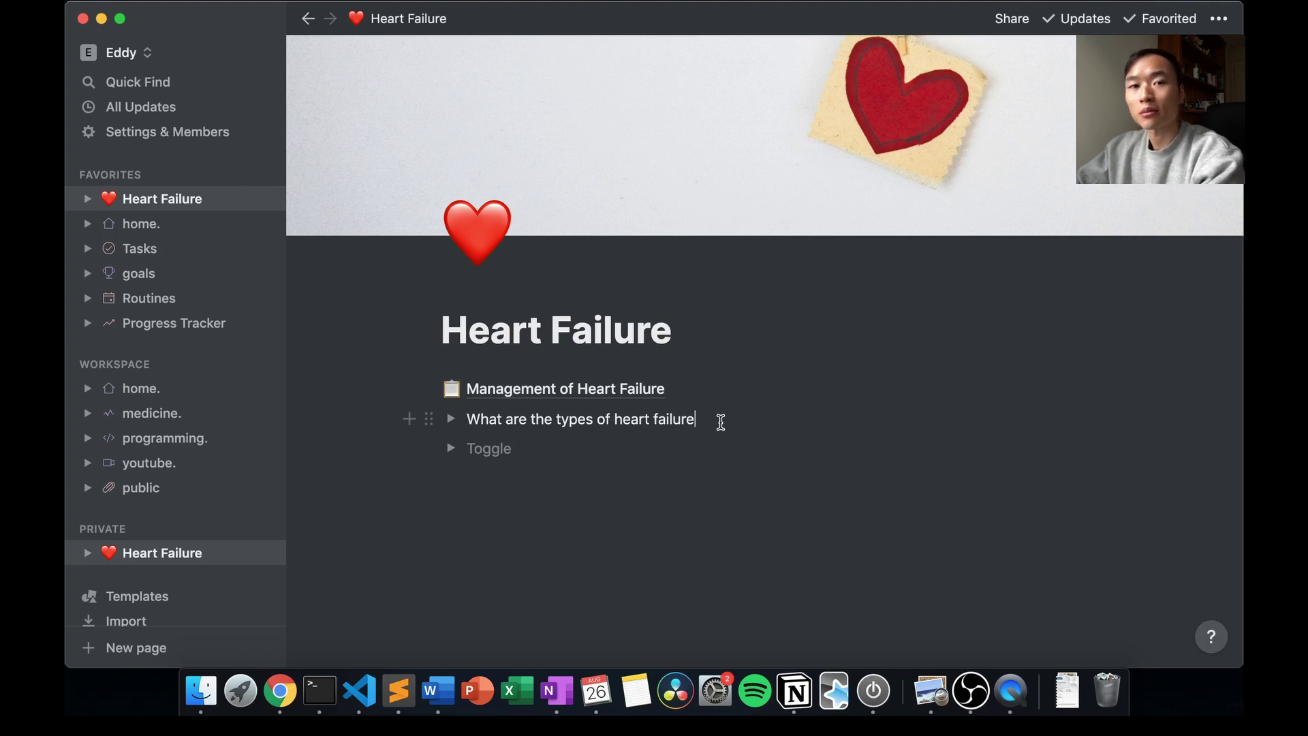
key(super+Return)
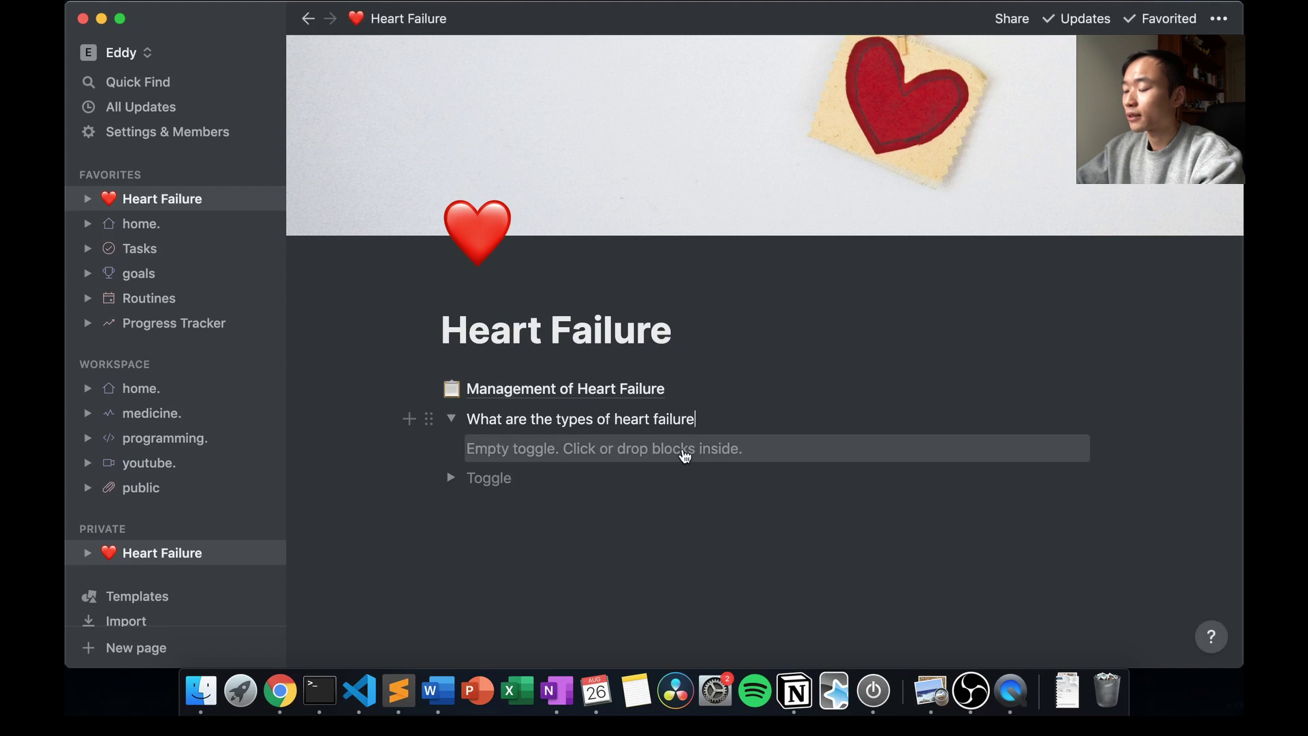
click(702, 446)
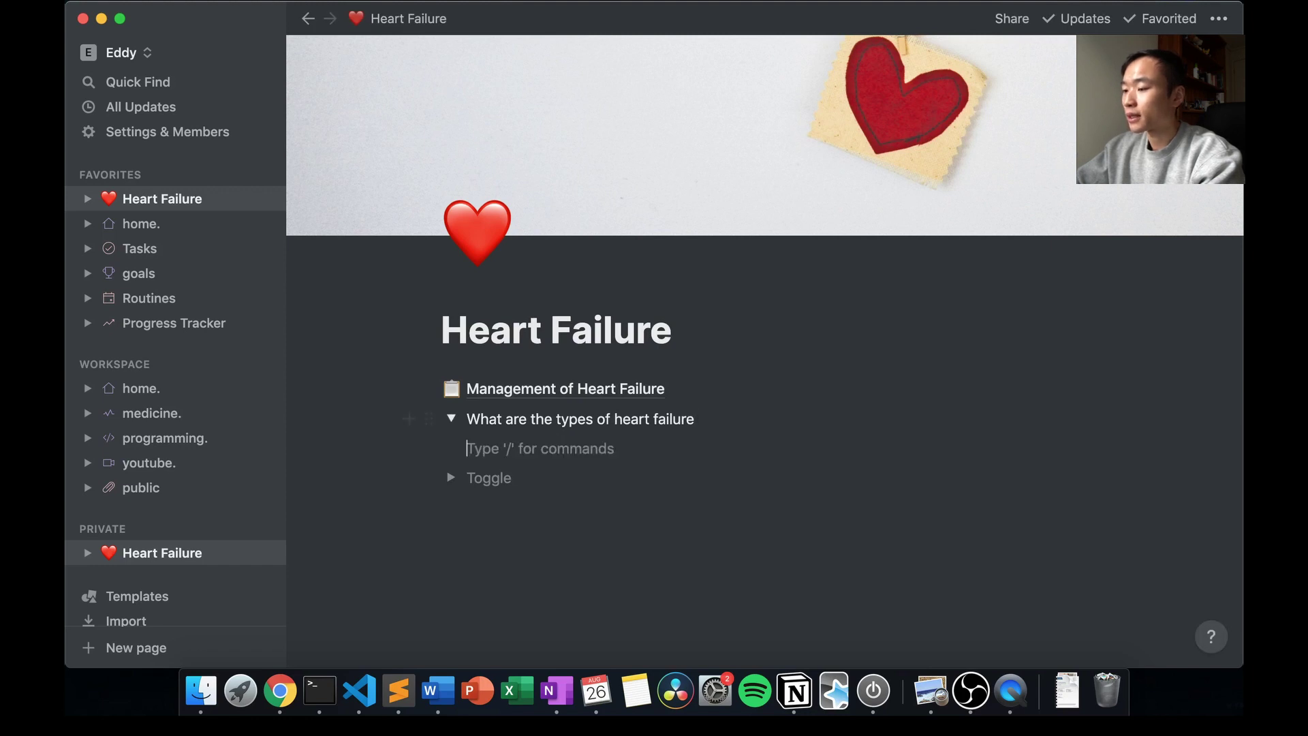
text(HFpEF, HFrEF)
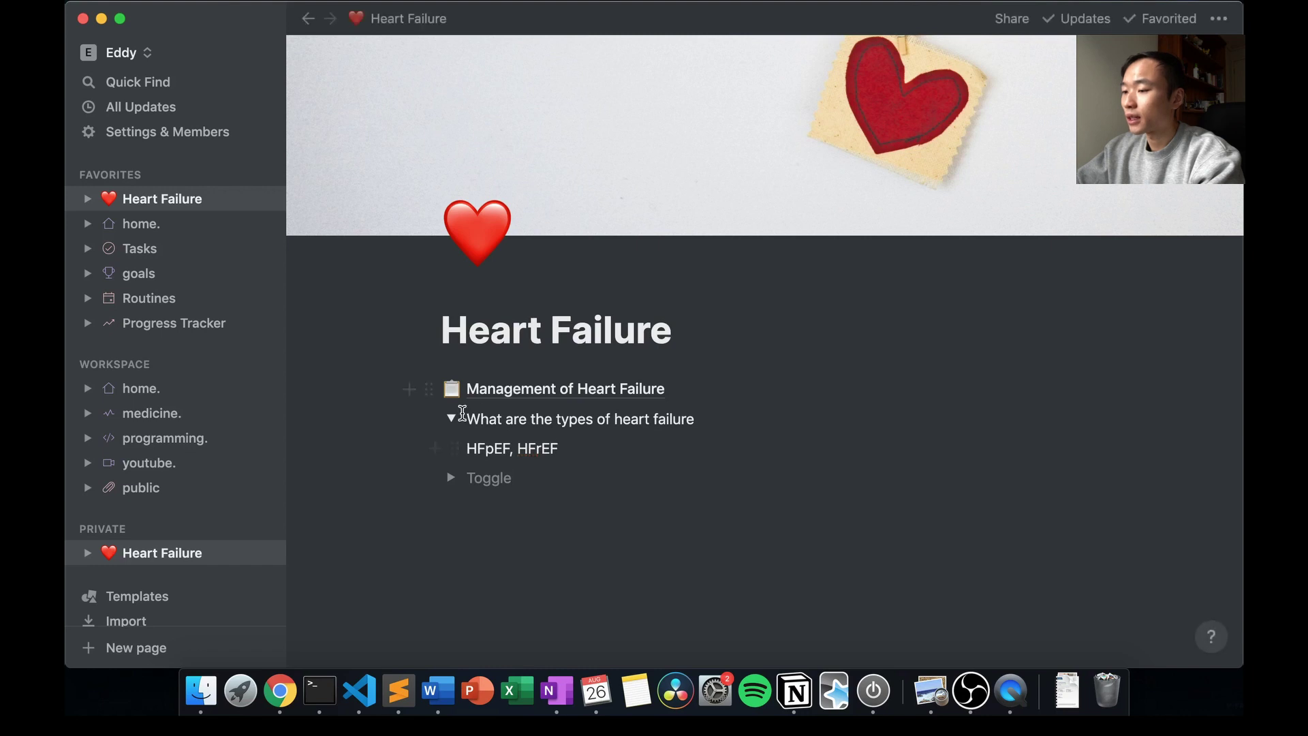
click(451, 420)
click(450, 419)
click(450, 419)
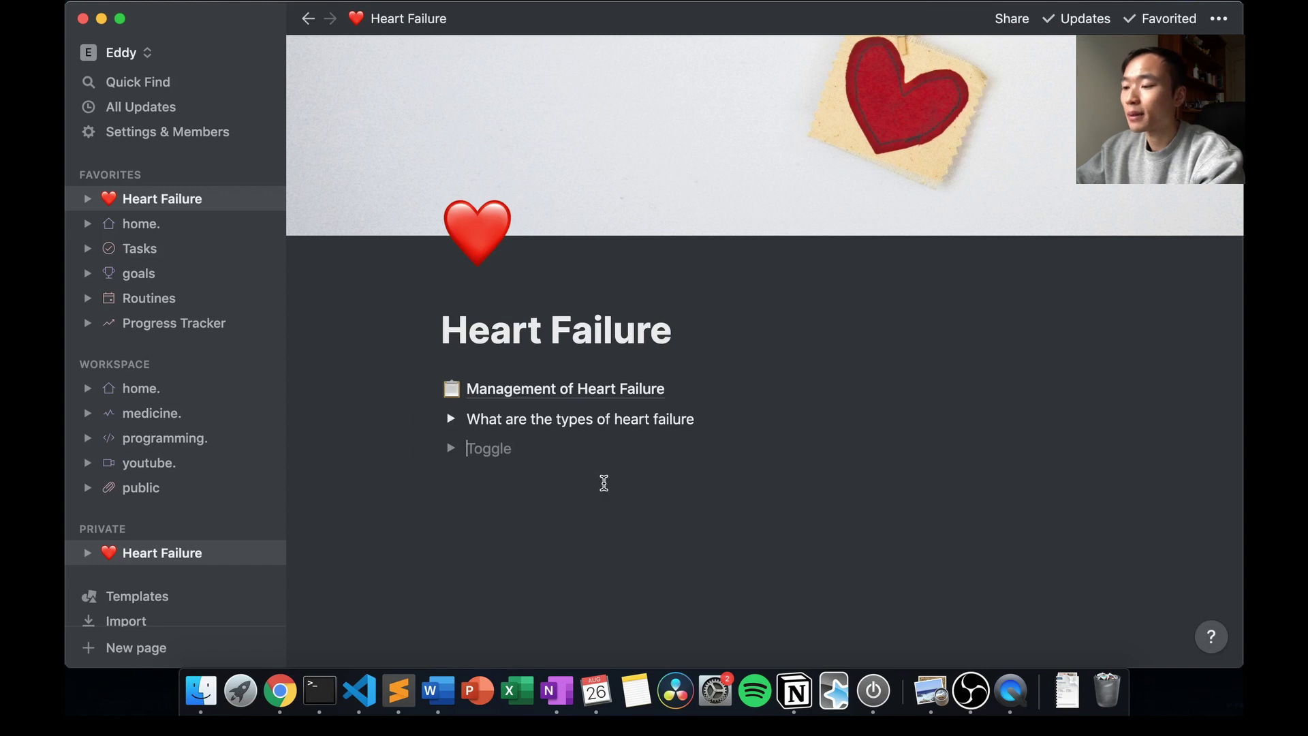
Select the sub-page link and both toggle blocks under the Heart Failure title.
drag(598, 477, 479, 386)
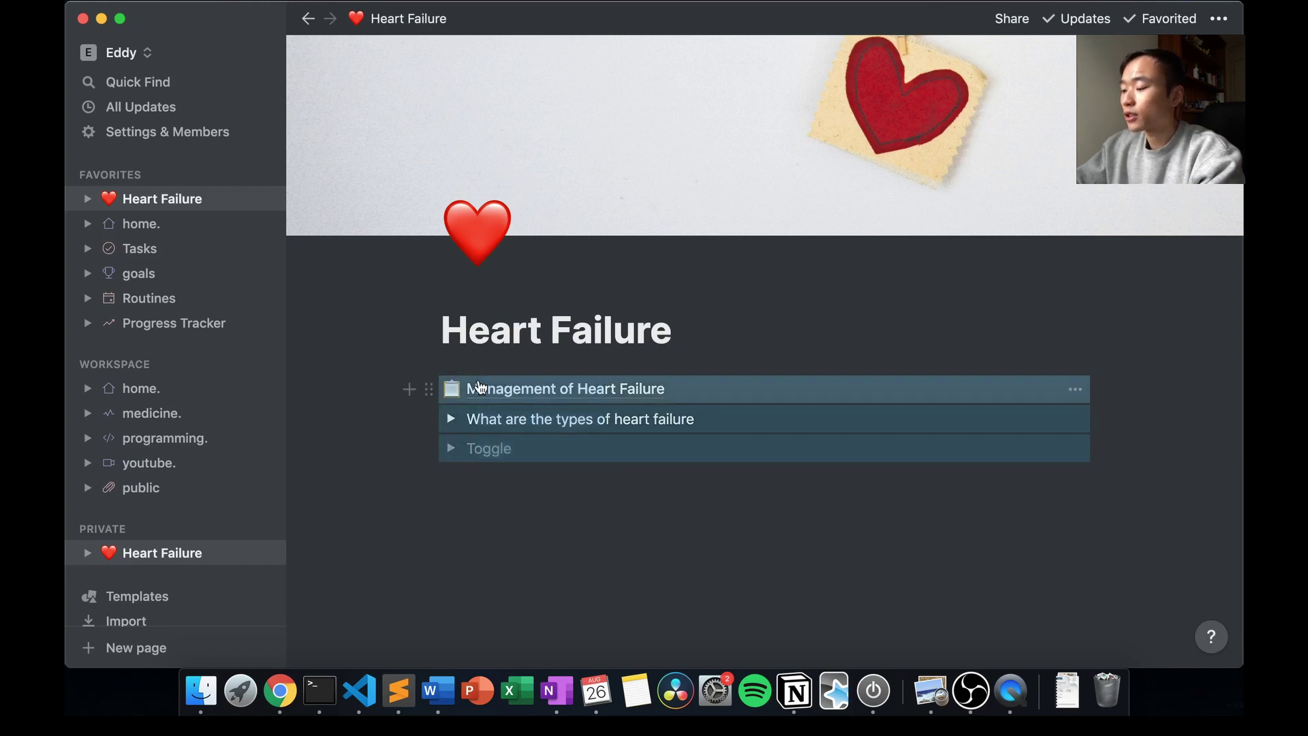
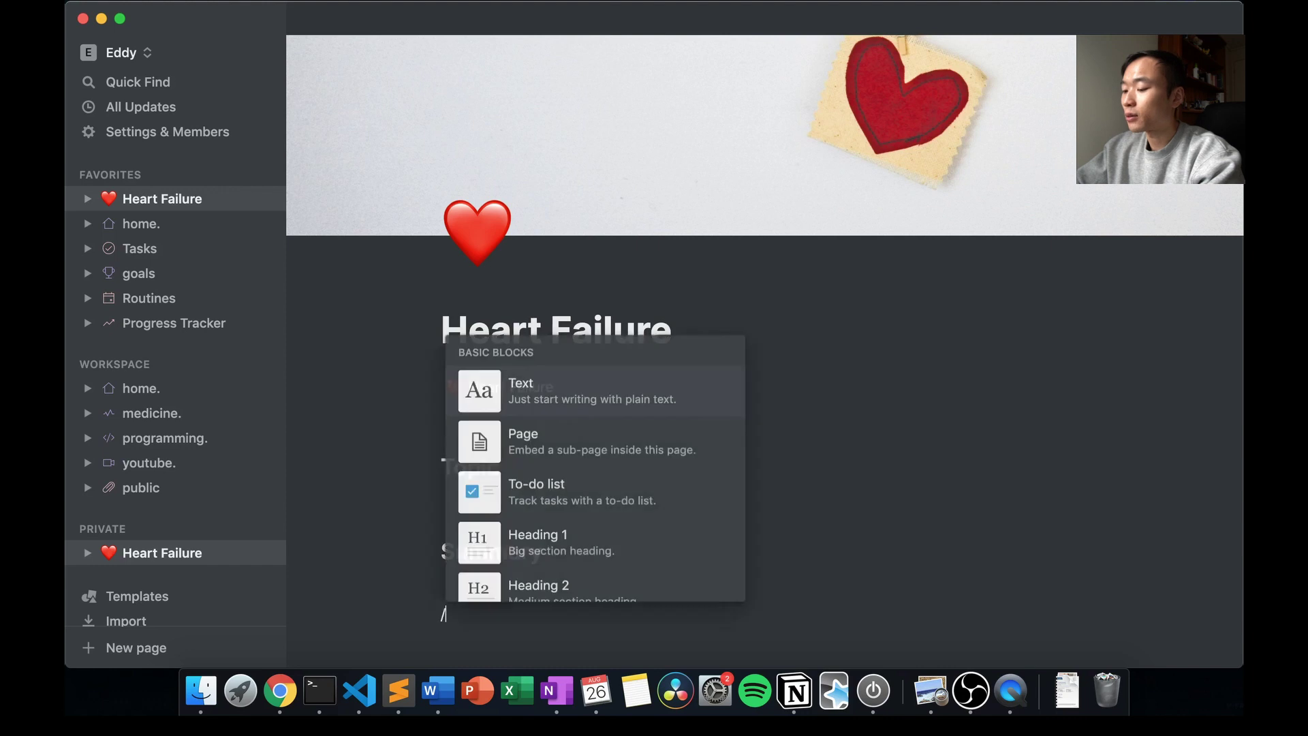
Add the section heading "Additional Resources" below the Summary section.
key(Return)
text(Addition)
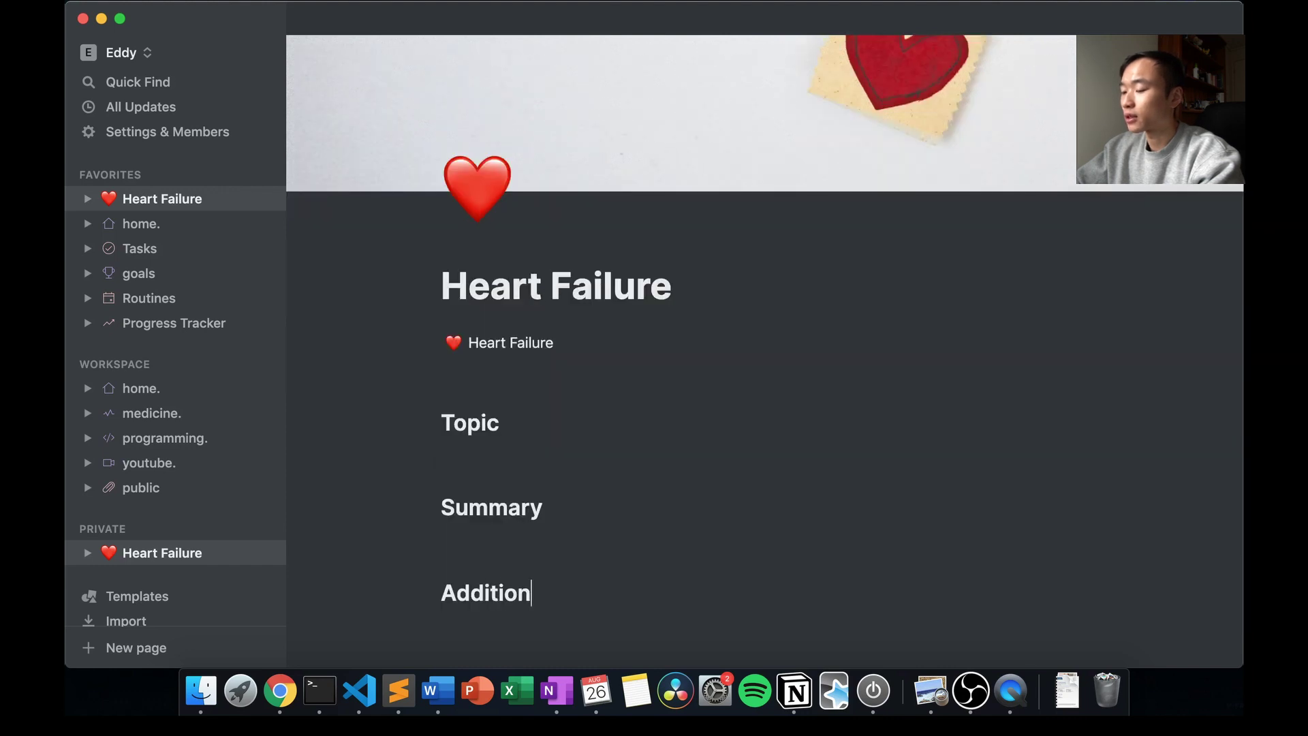
text(al Resources)
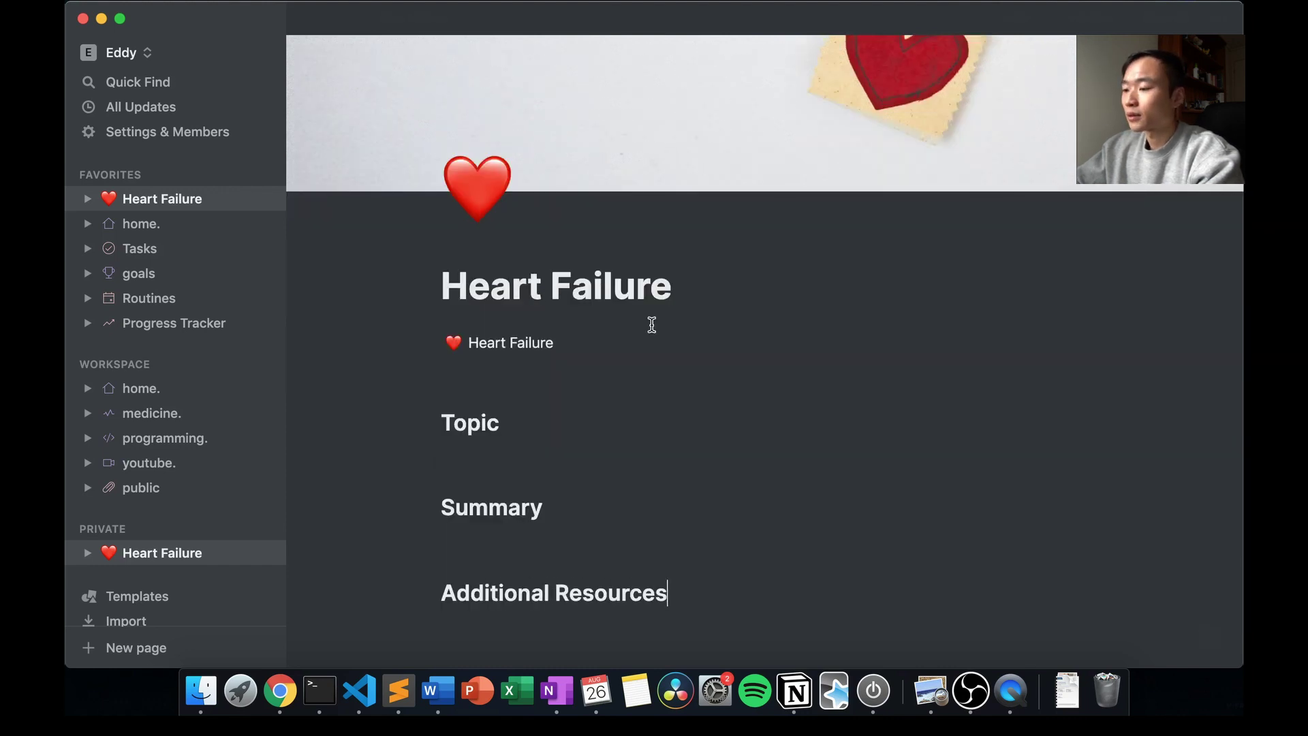
Insert a toggle list under the Topic heading with the question "What are the clinical features of heart failure".
click(619, 429)
scroll(609, 474, down, 1)
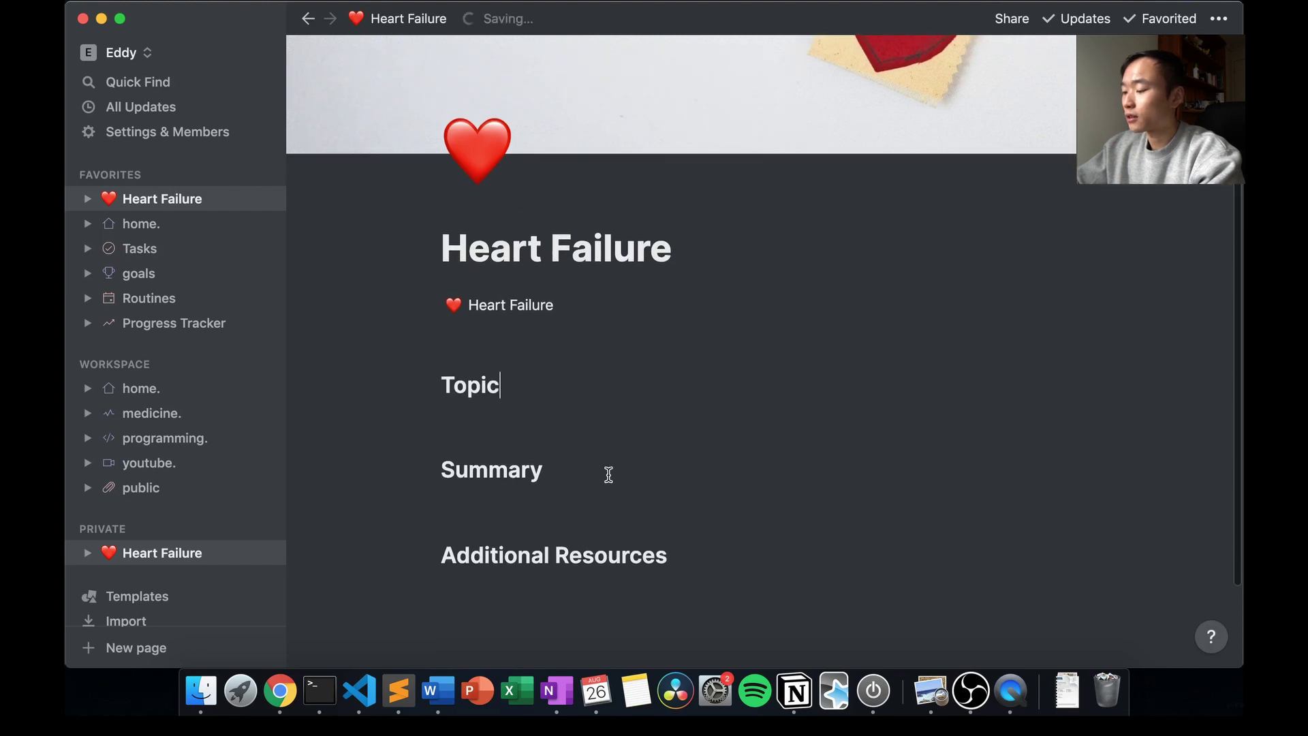
key(Return)
text(/togl)
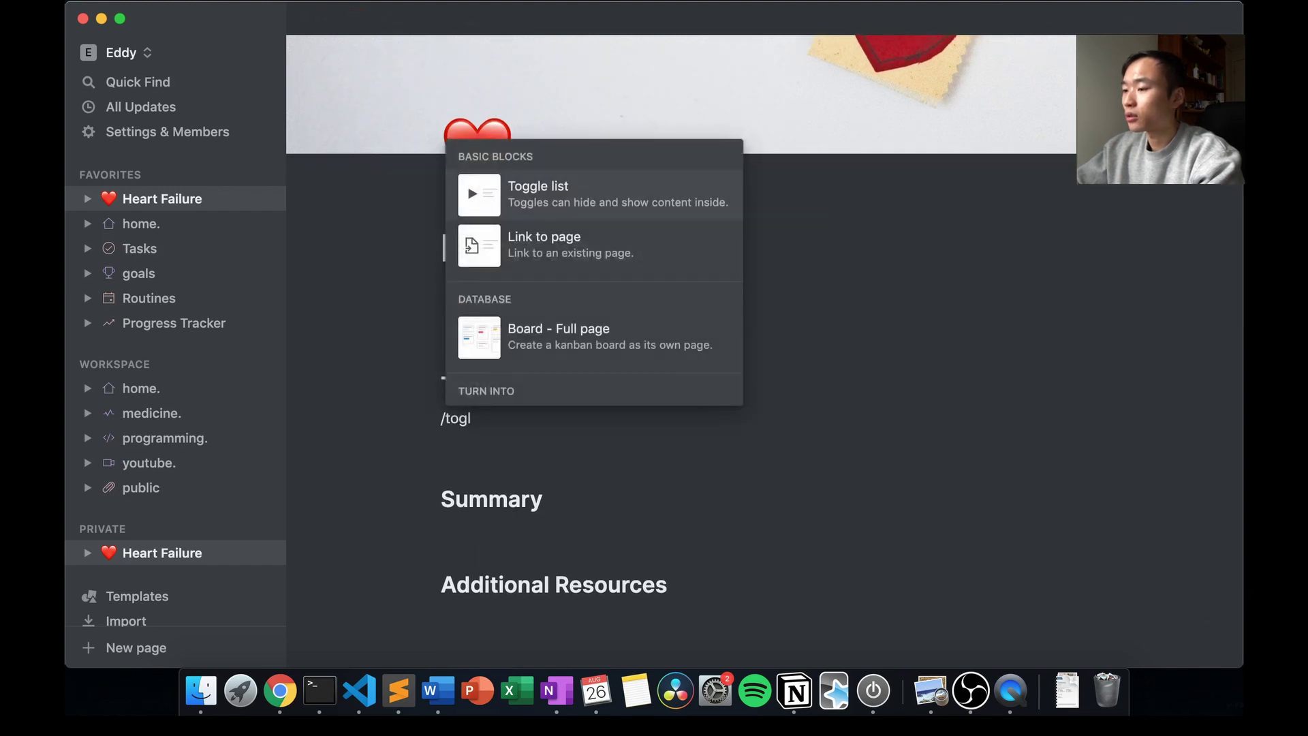
key(Return)
text(Whata)
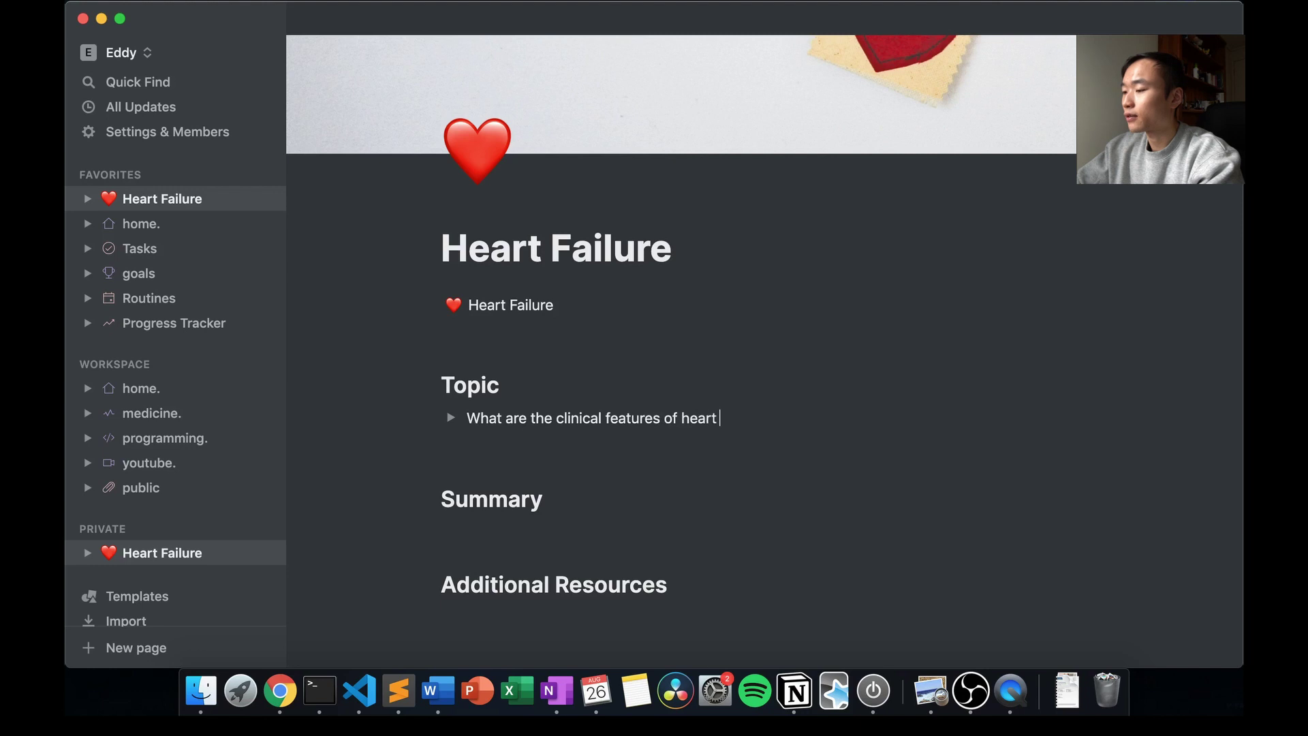
text(re)
key(Return)
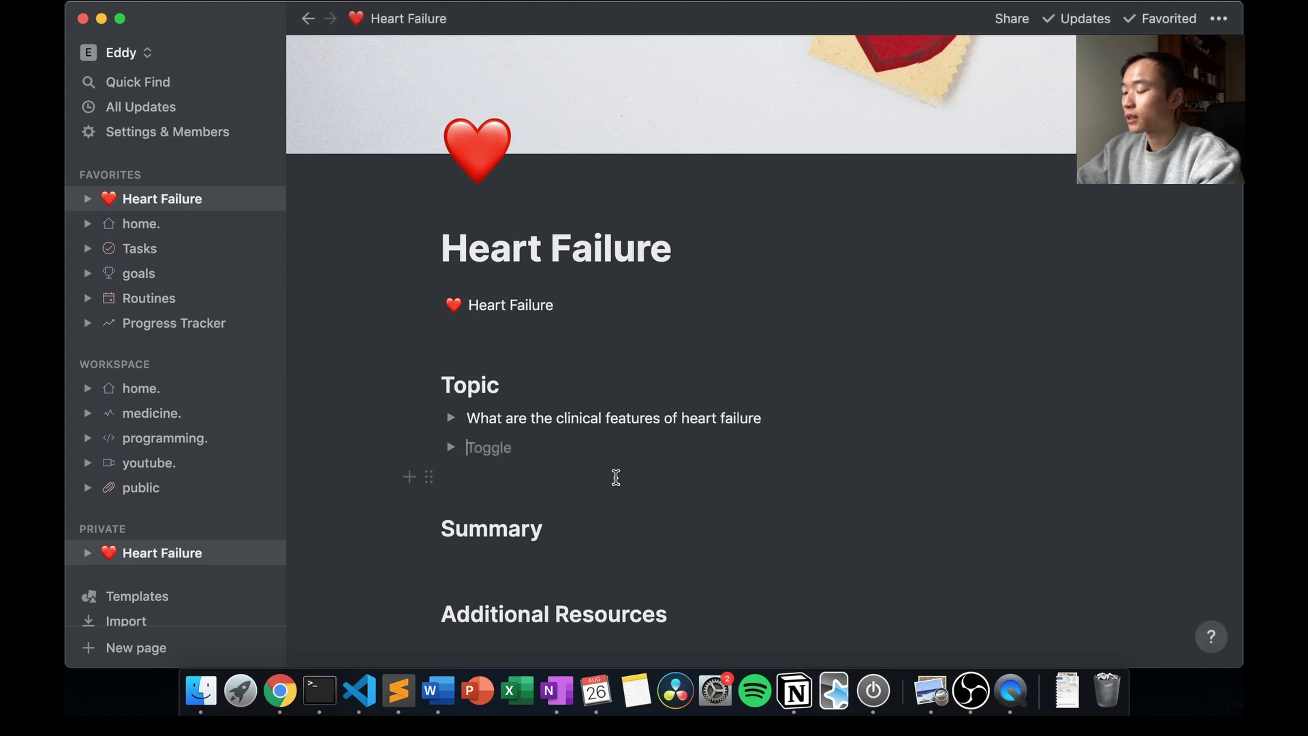
Fill the second Topic toggle with "How do you manage heart failure", and expand and collapse both toggles.
text(W)
key(BackSpace)
text(How do you manage heart failure)
click(451, 418)
click(451, 417)
click(451, 447)
click(450, 447)
Insert a bulleted list under the Summary heading with the item "d".
scroll(482, 511, down, 2)
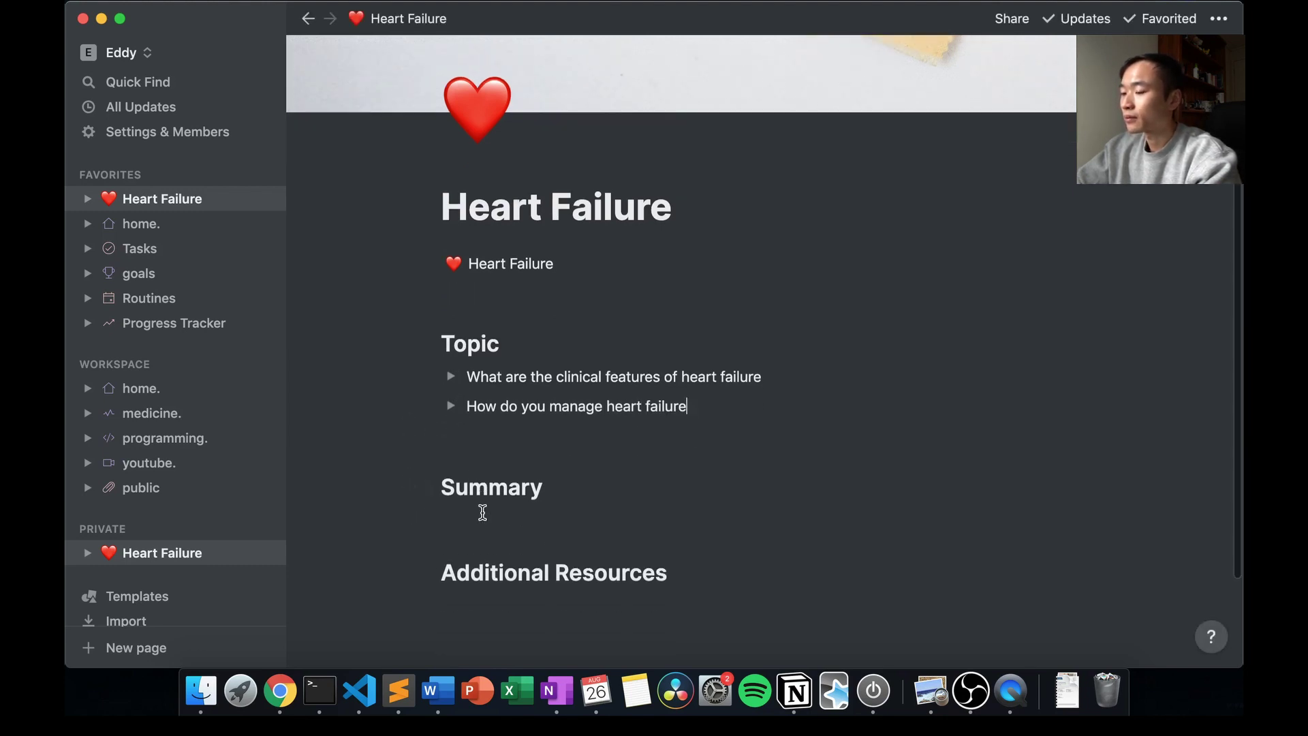
click(483, 511)
text(/bul)
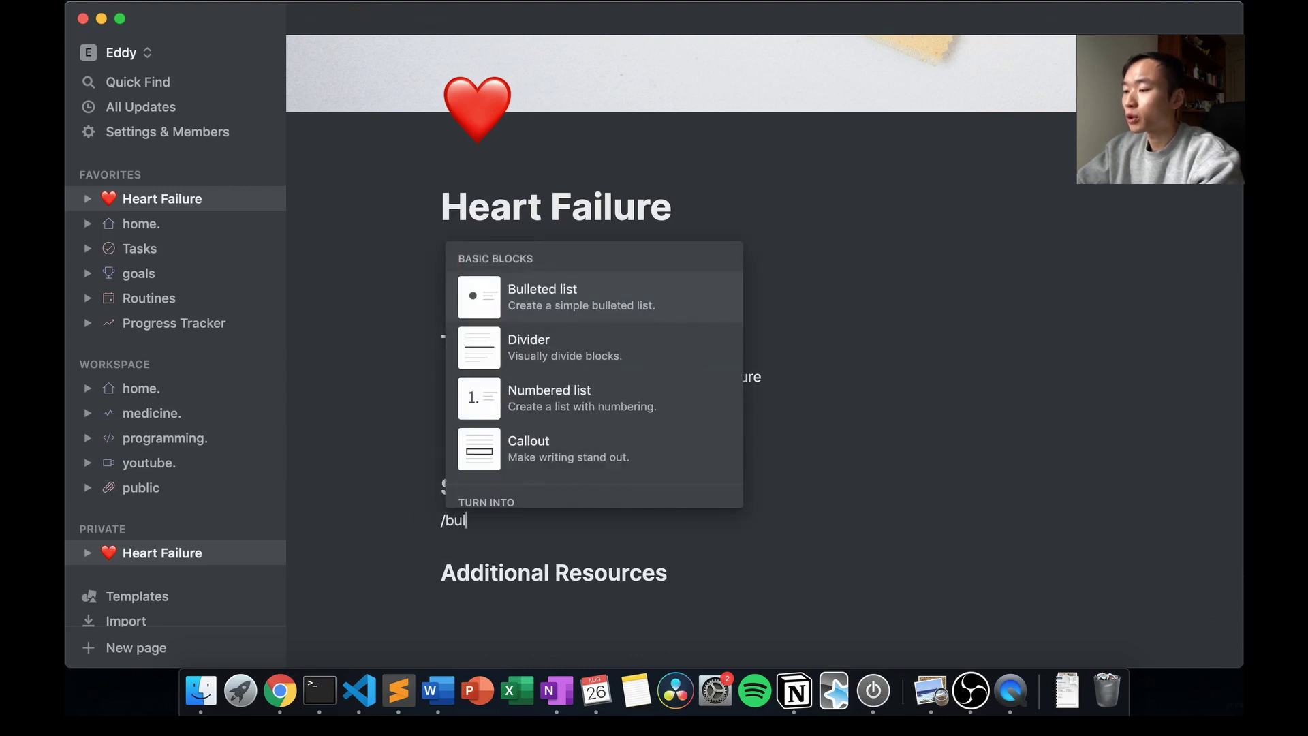
key(Return)
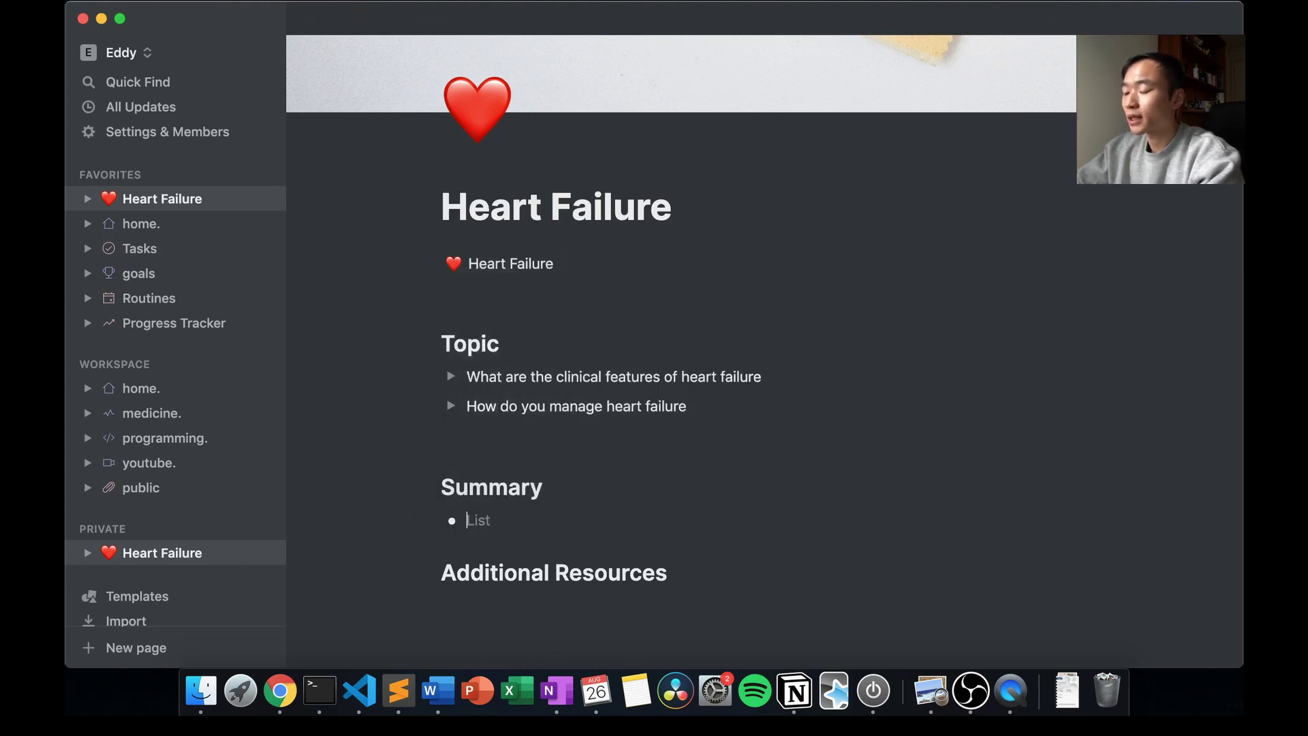
text(d)
key(Return)
Add a callout block below the Summary bullet reading "Check the JVP".
key(Return)
text(/)
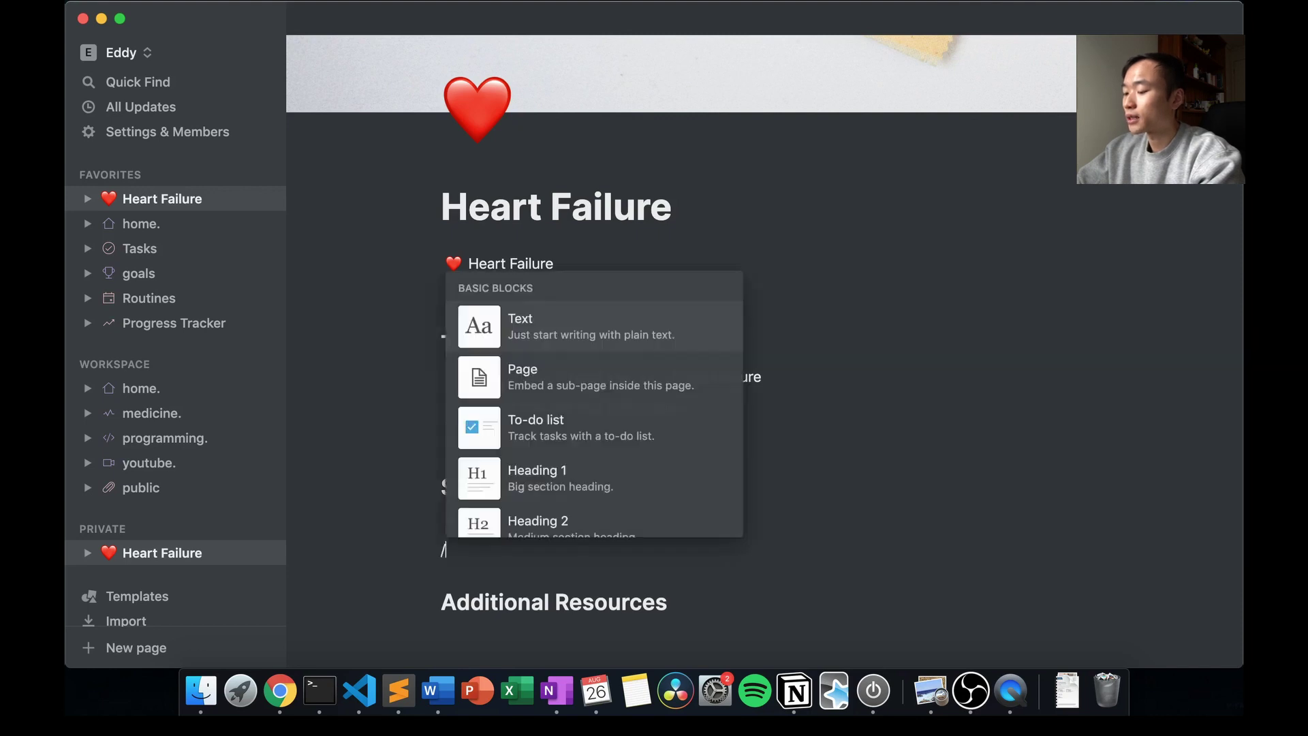
text(cal)
key(Return)
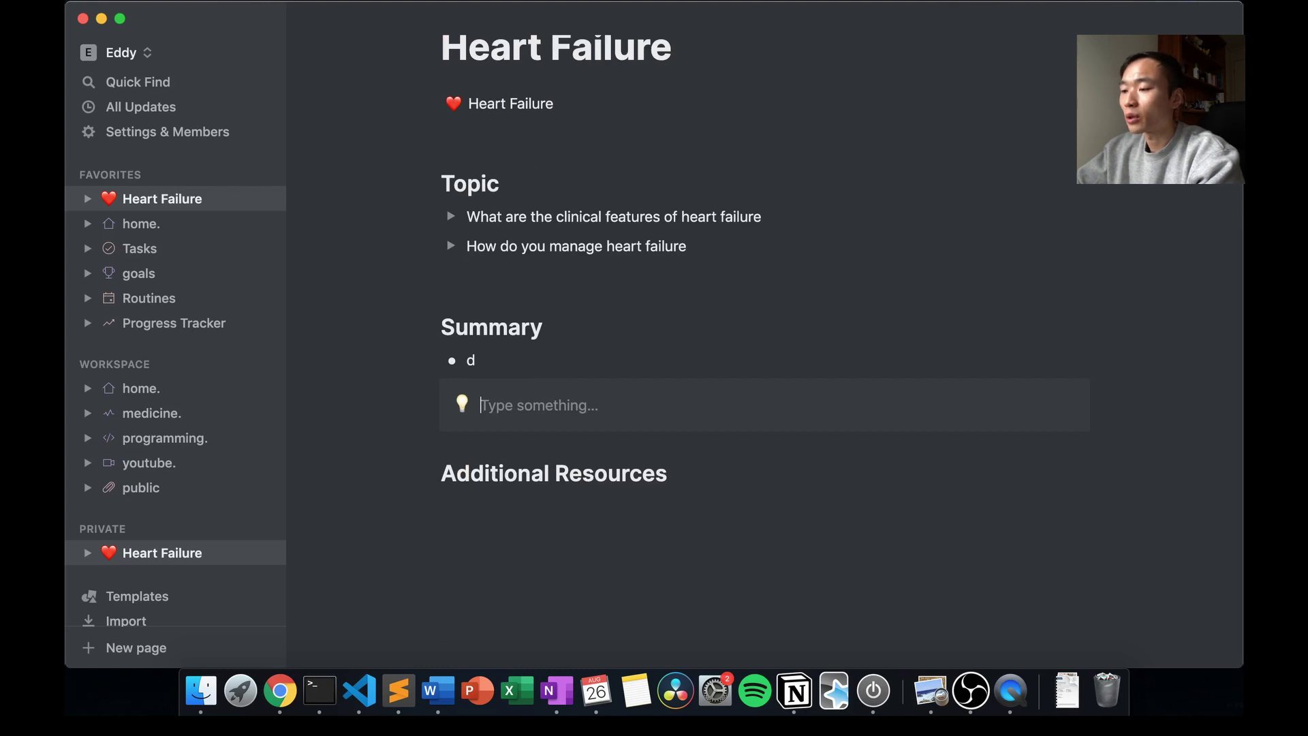
text(Check the JVP)
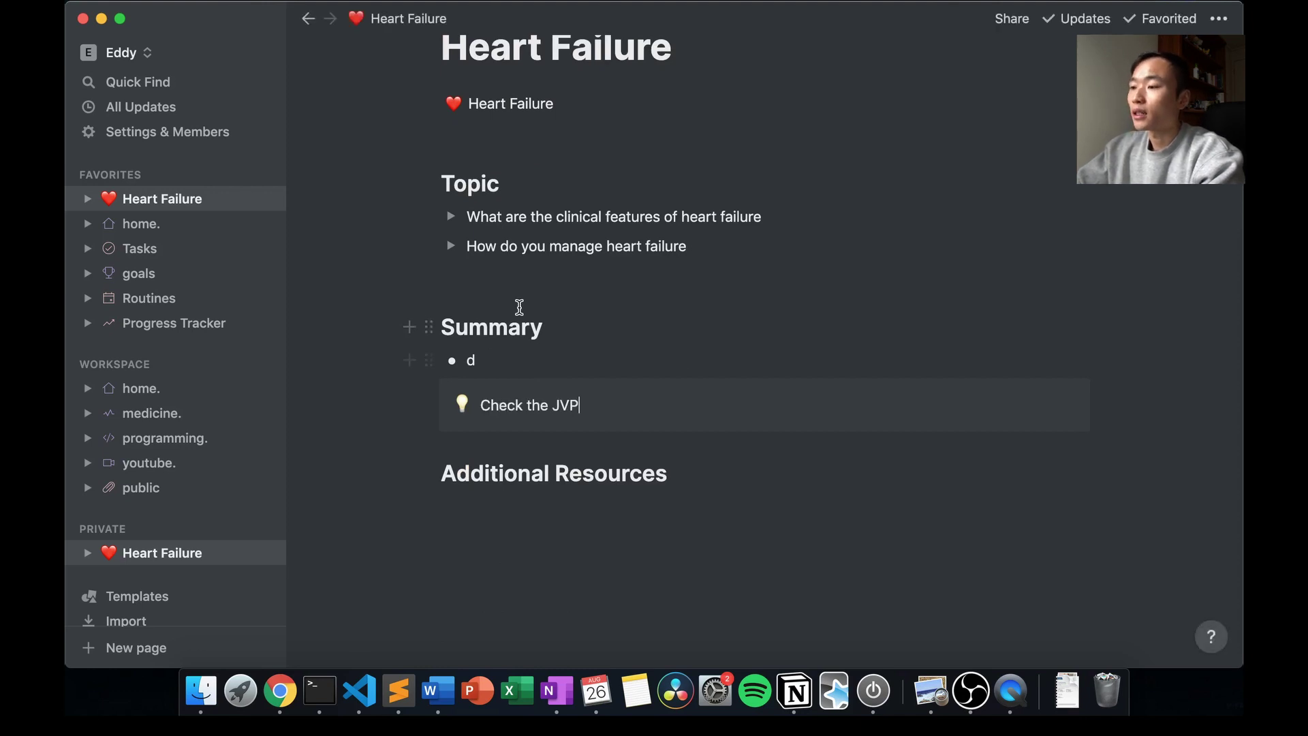
scroll(519, 307, up, 2)
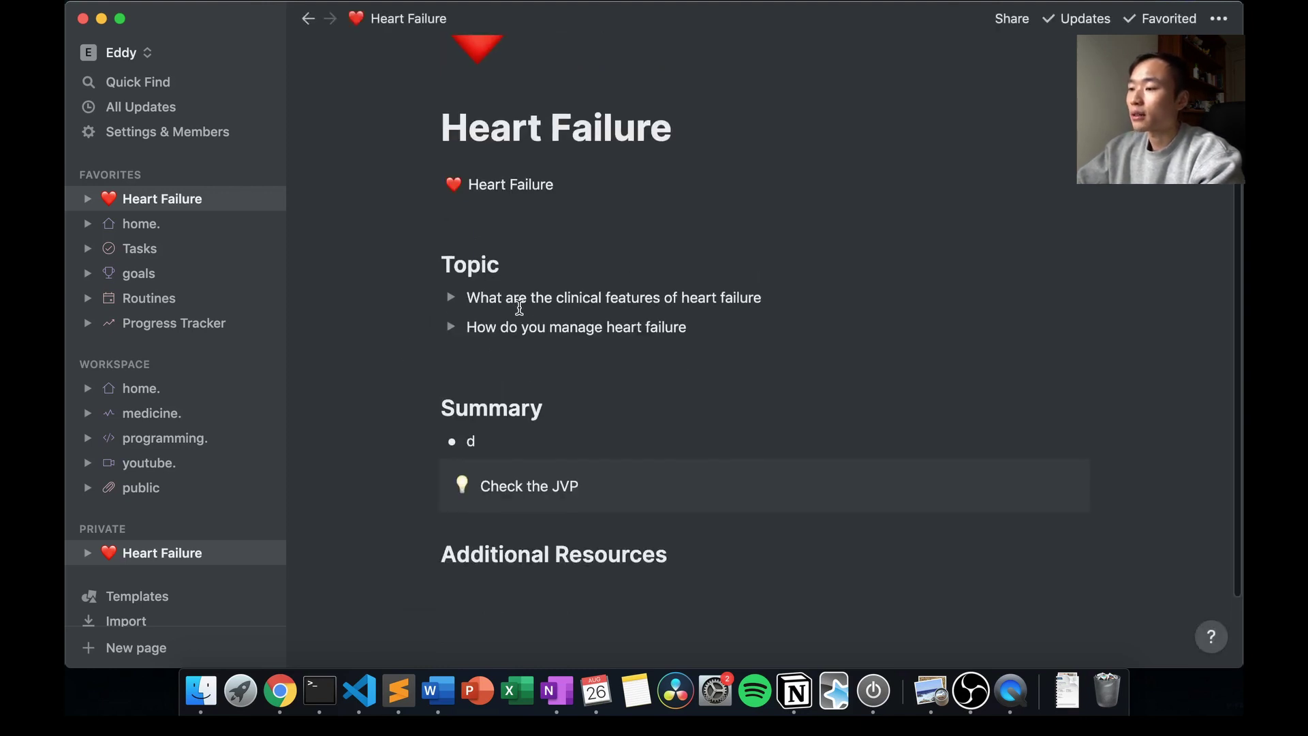
scroll(520, 307, down, 3)
click(535, 504)
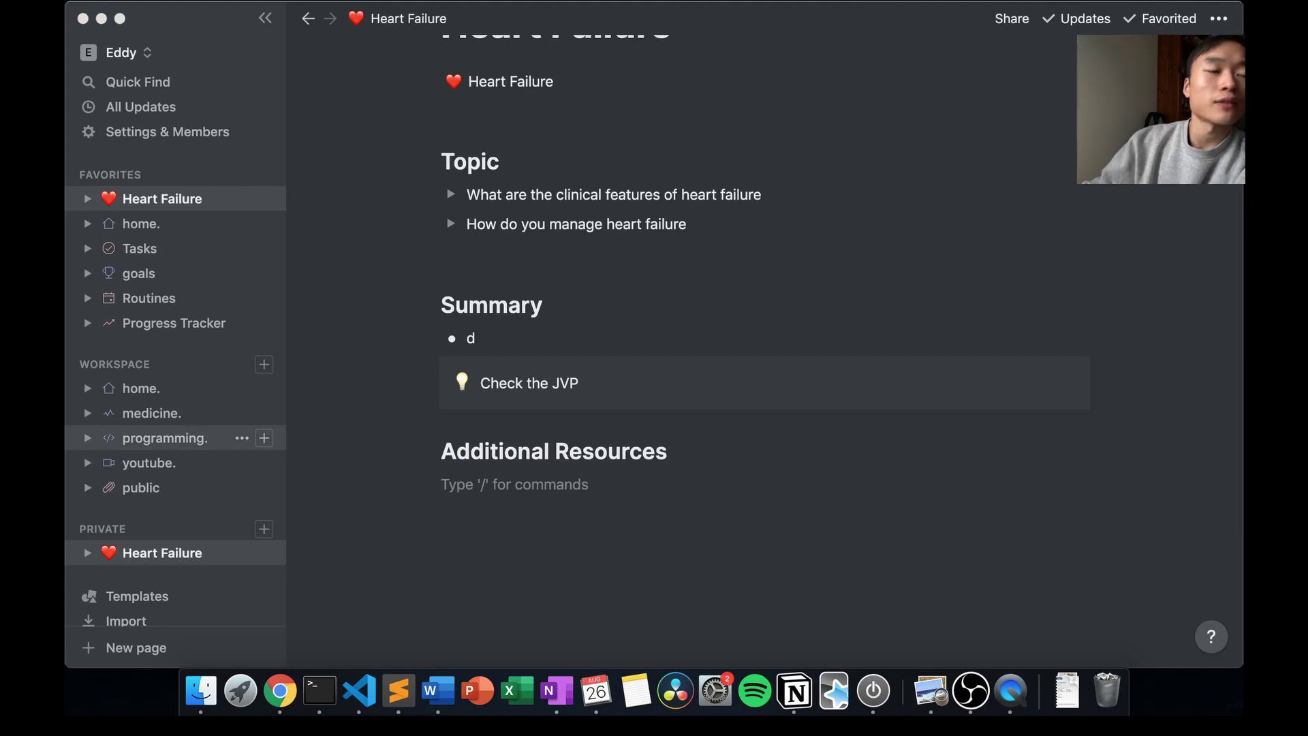
click(746, 470)
text(https://www.youtube.com/watch?v=mhYeO2fwSps)
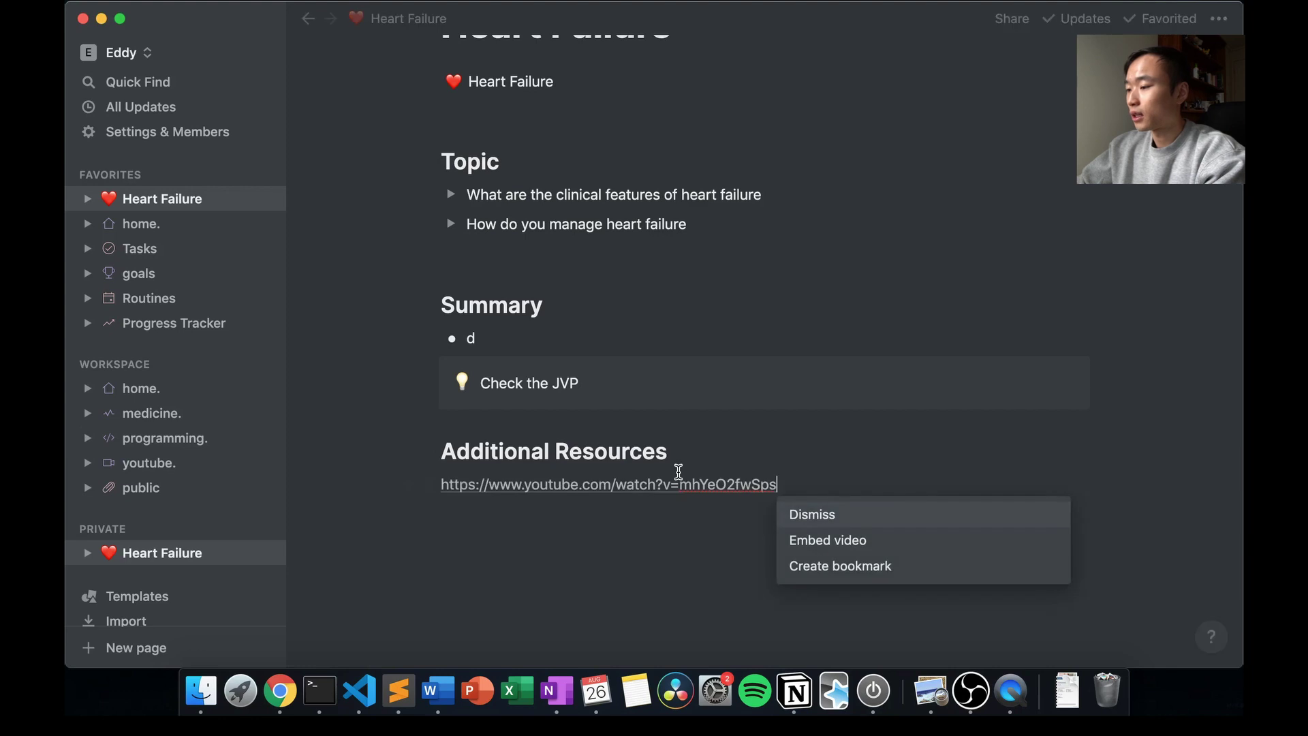
click(870, 543)
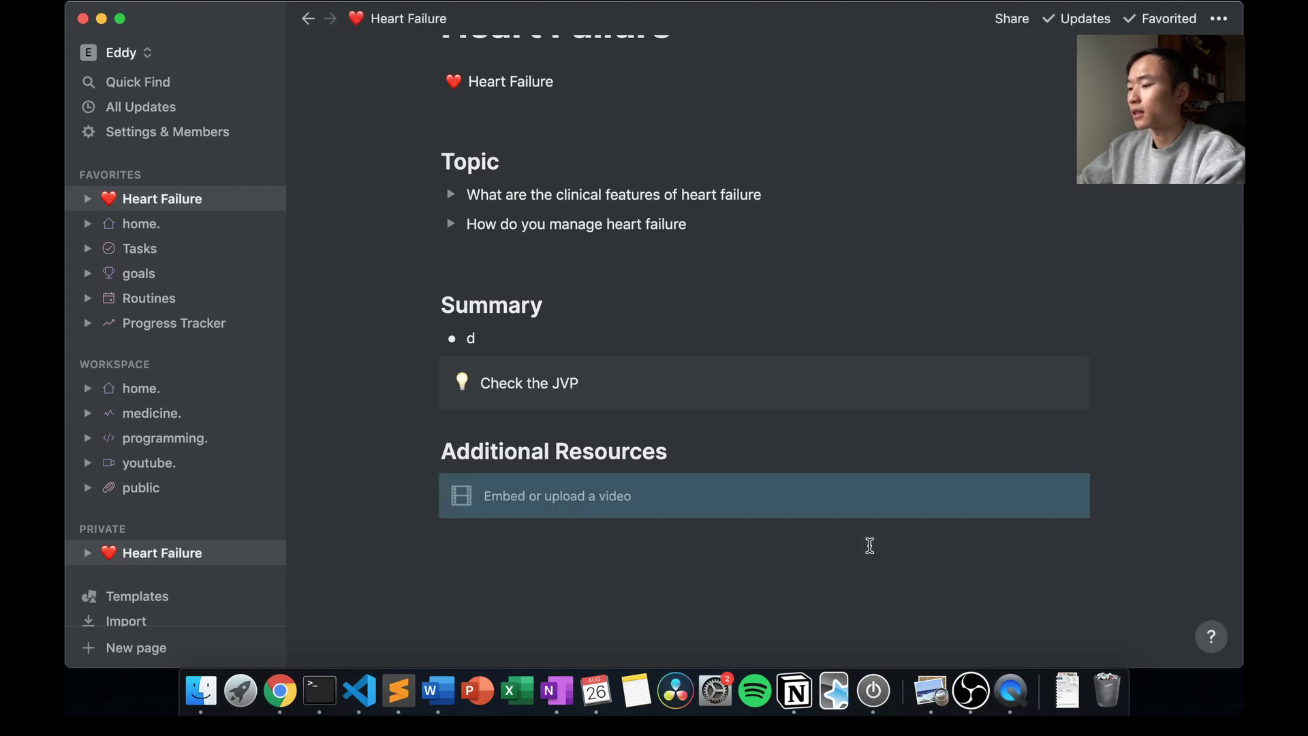
scroll(870, 545, down, 10)
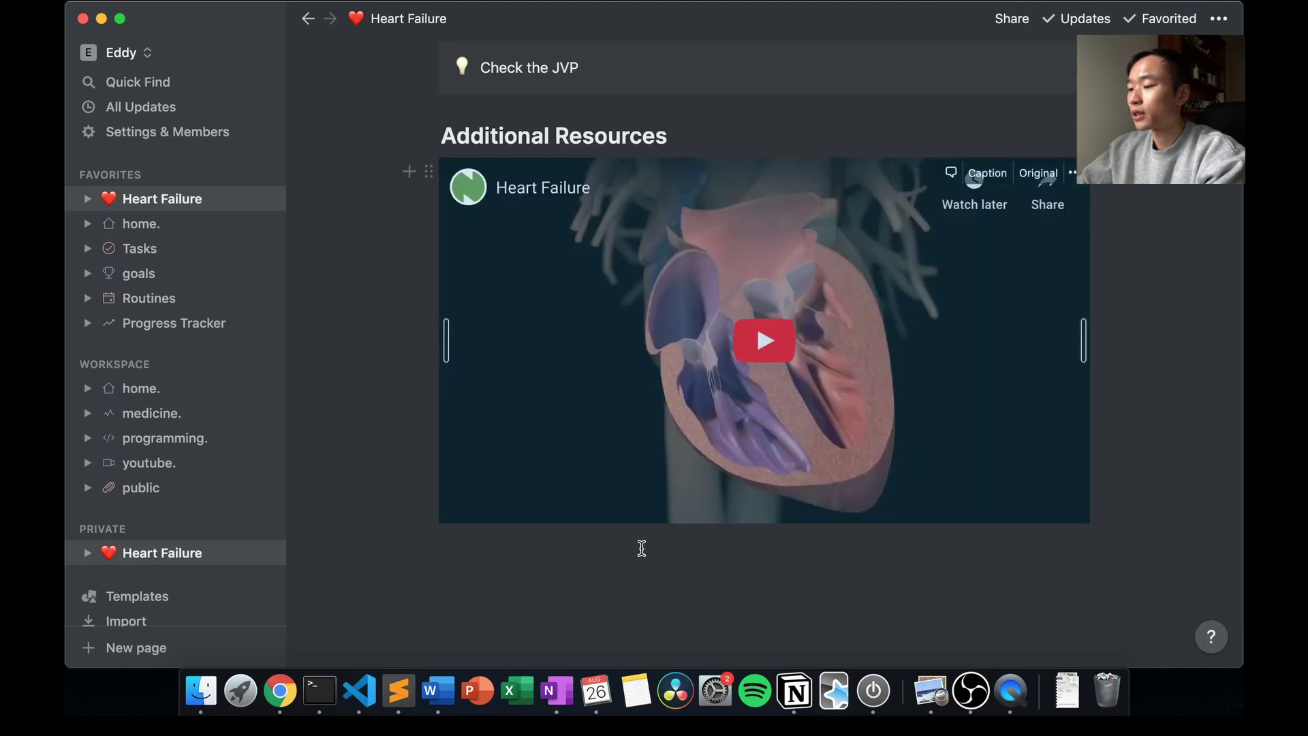
click(602, 591)
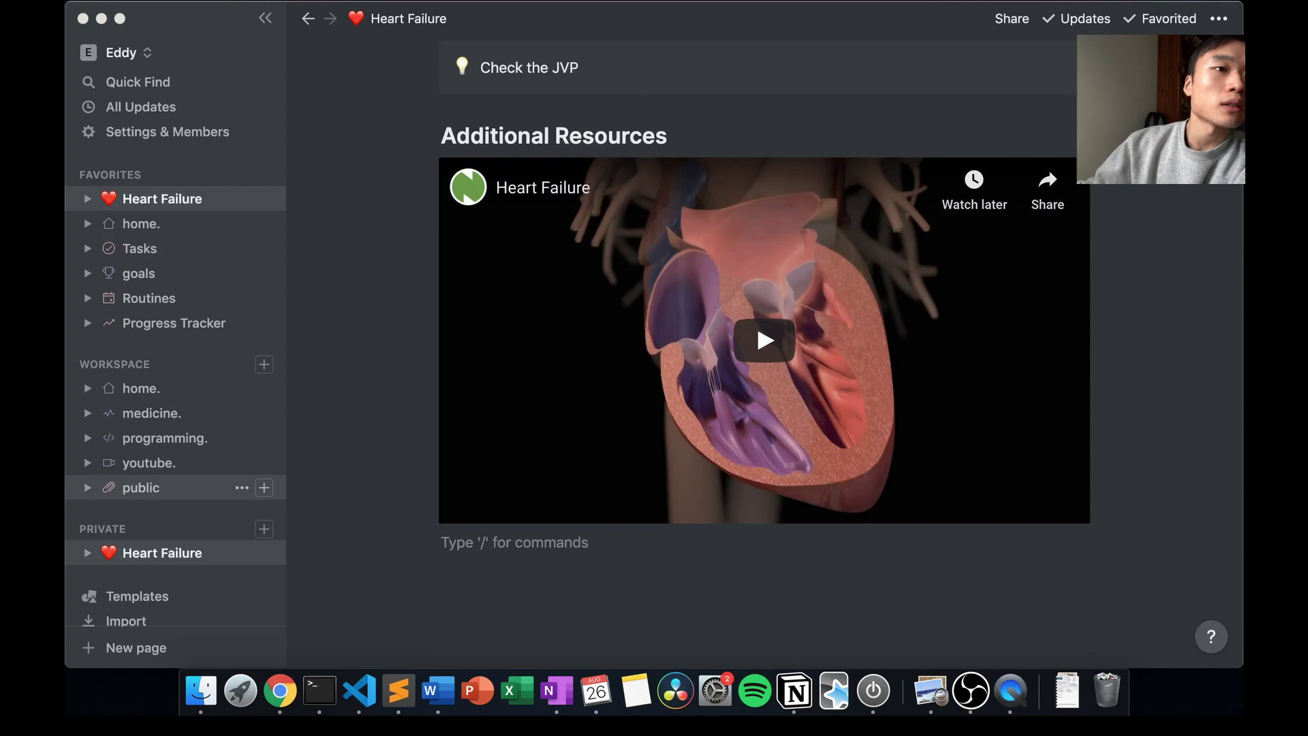
click(628, 542)
text(https://www.amboss.com/us/knowledge/Congestive_heart_failure)
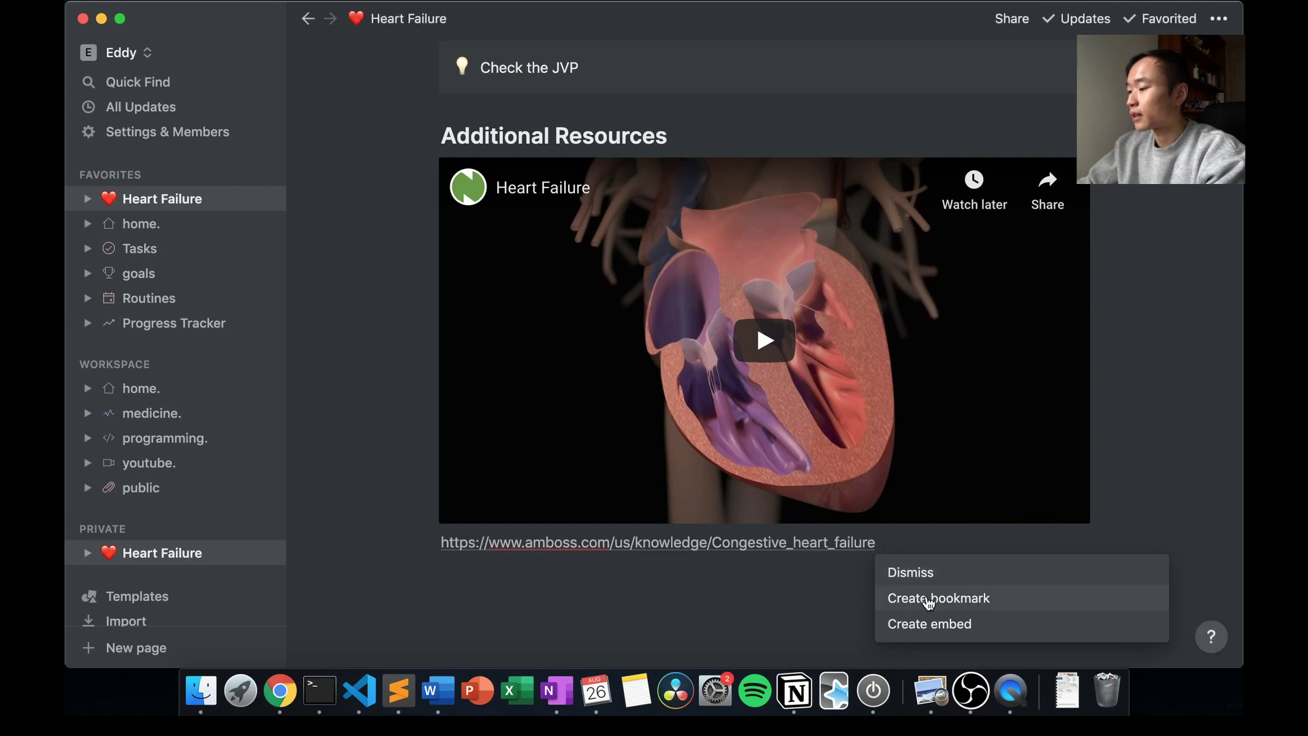
click(929, 600)
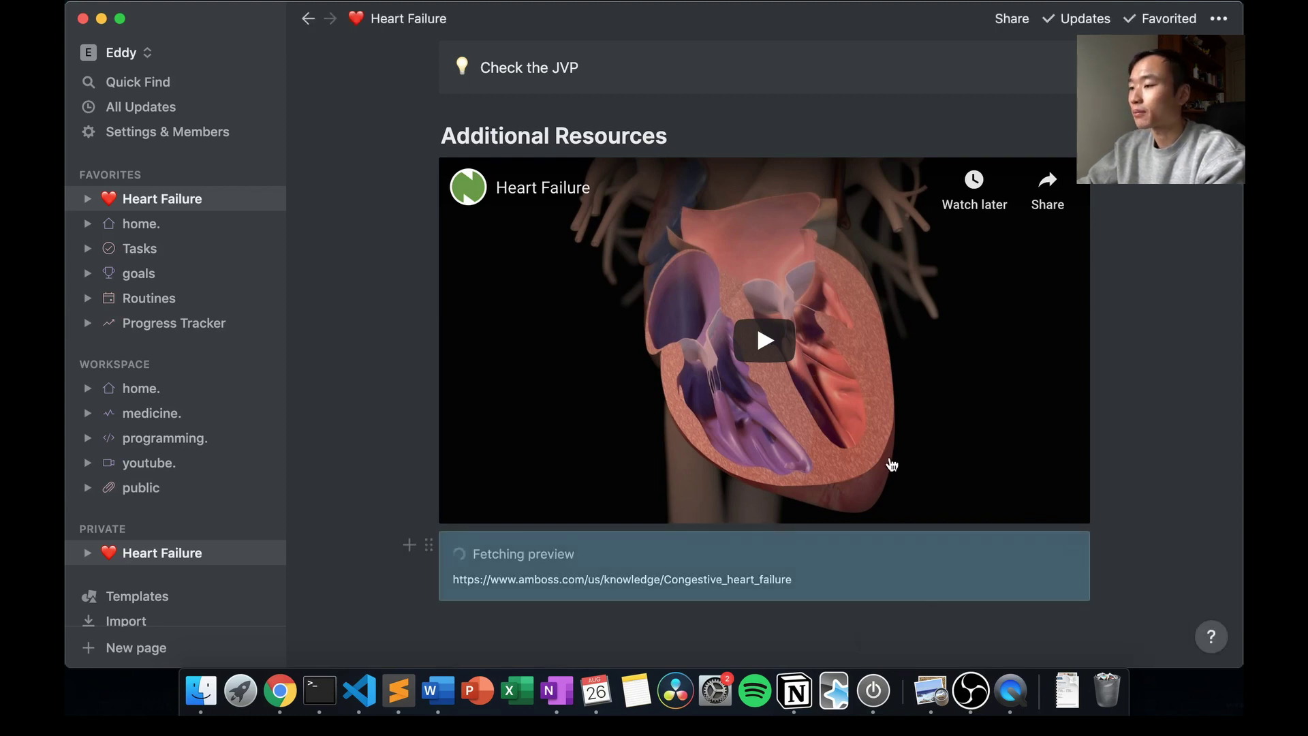
Create a new private page and set it up as a Table database.
scroll(891, 463, up, 4)
scroll(891, 463, up, 4)
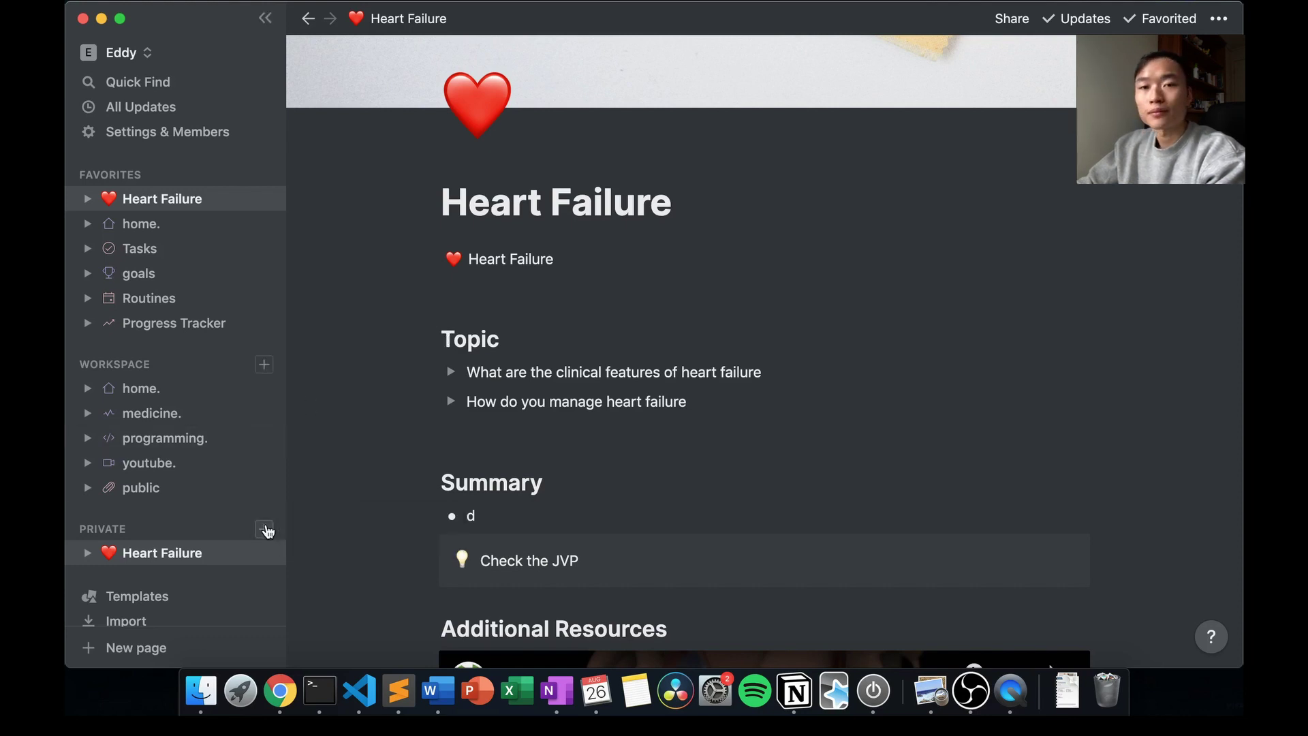
click(264, 529)
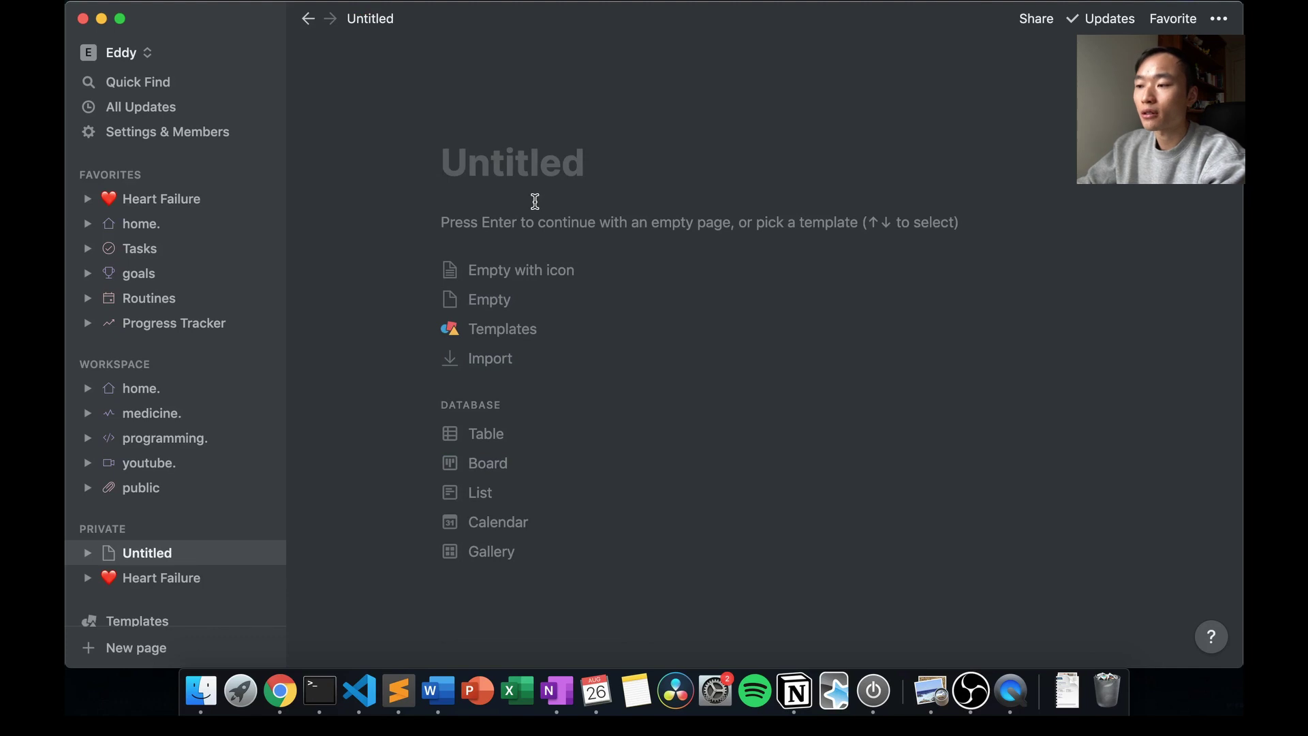
click(515, 431)
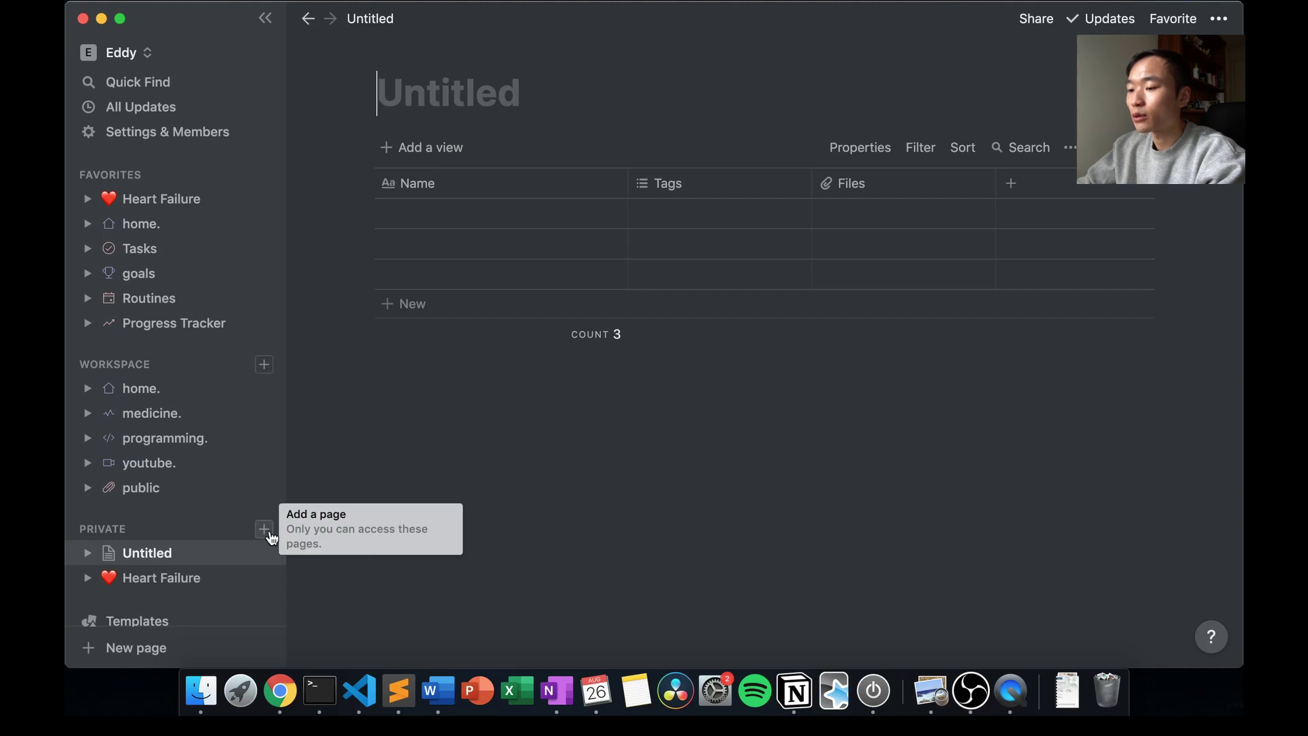
Create a new empty private page.
click(267, 532)
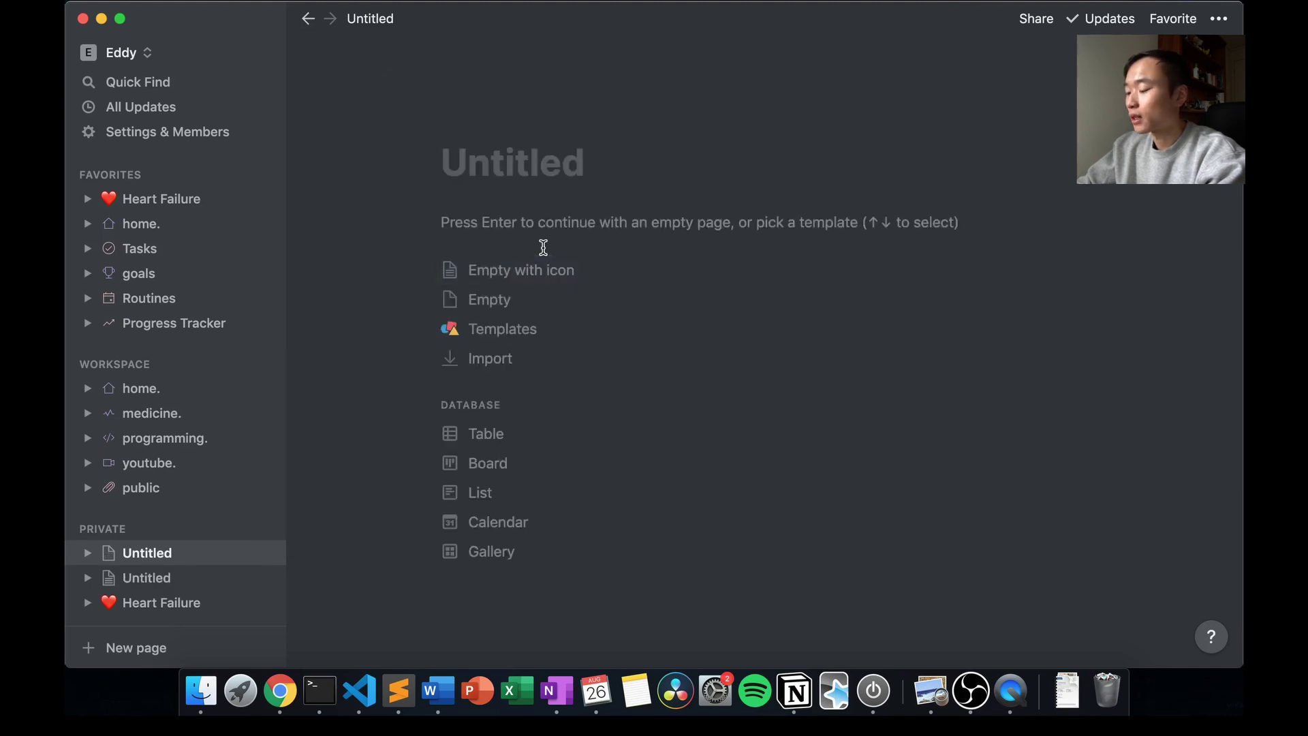
click(526, 293)
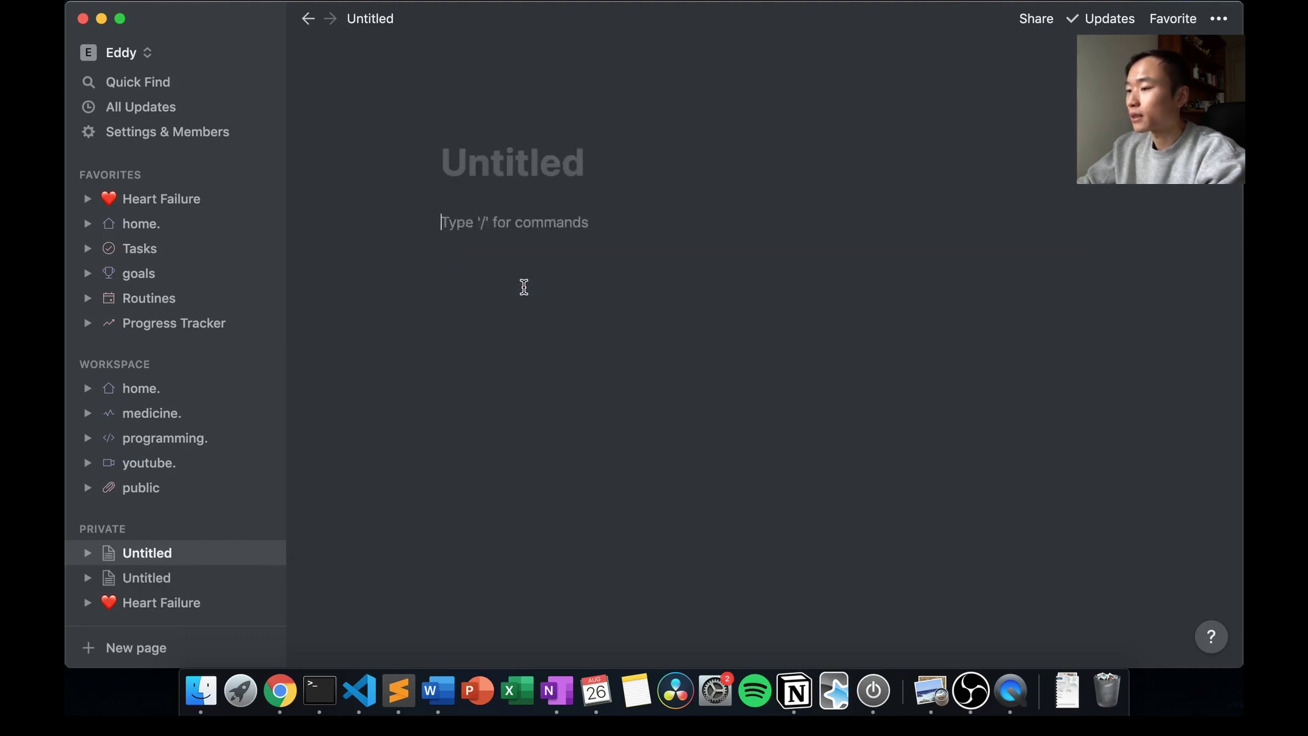
text(/tabel)
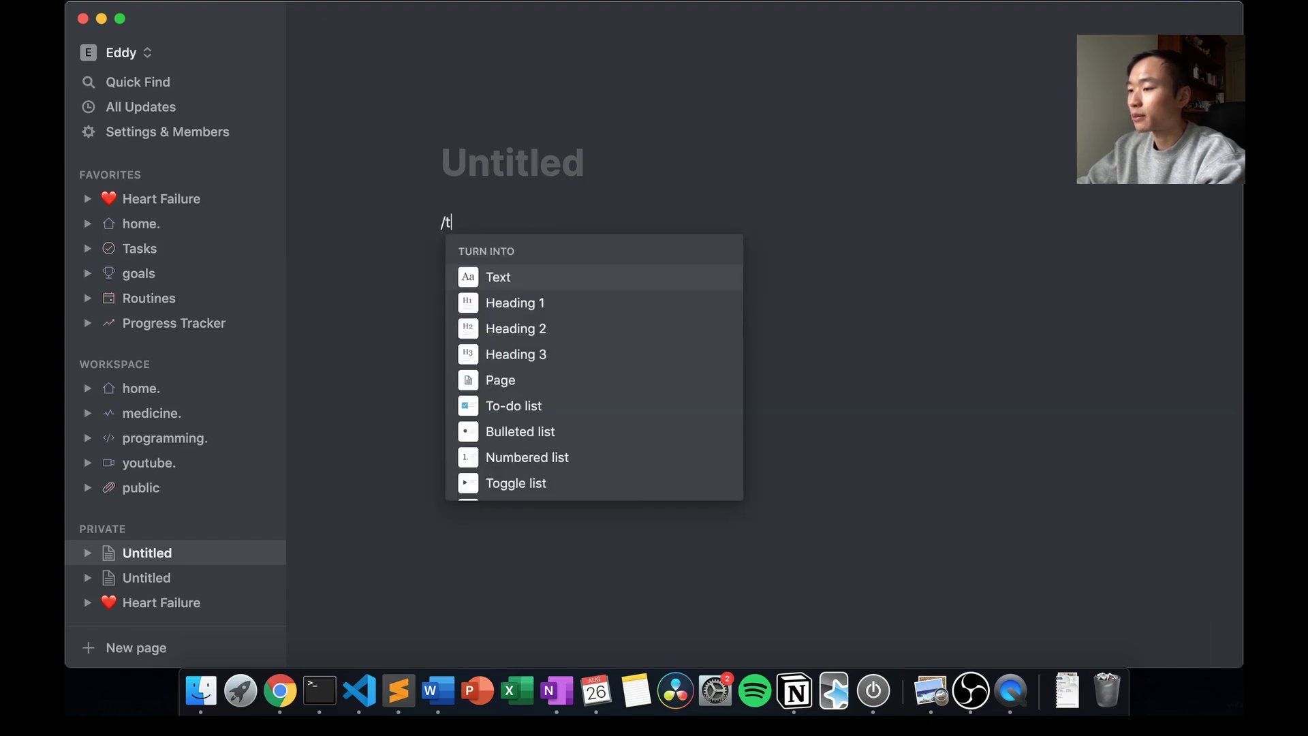
mouse_move(541, 280)
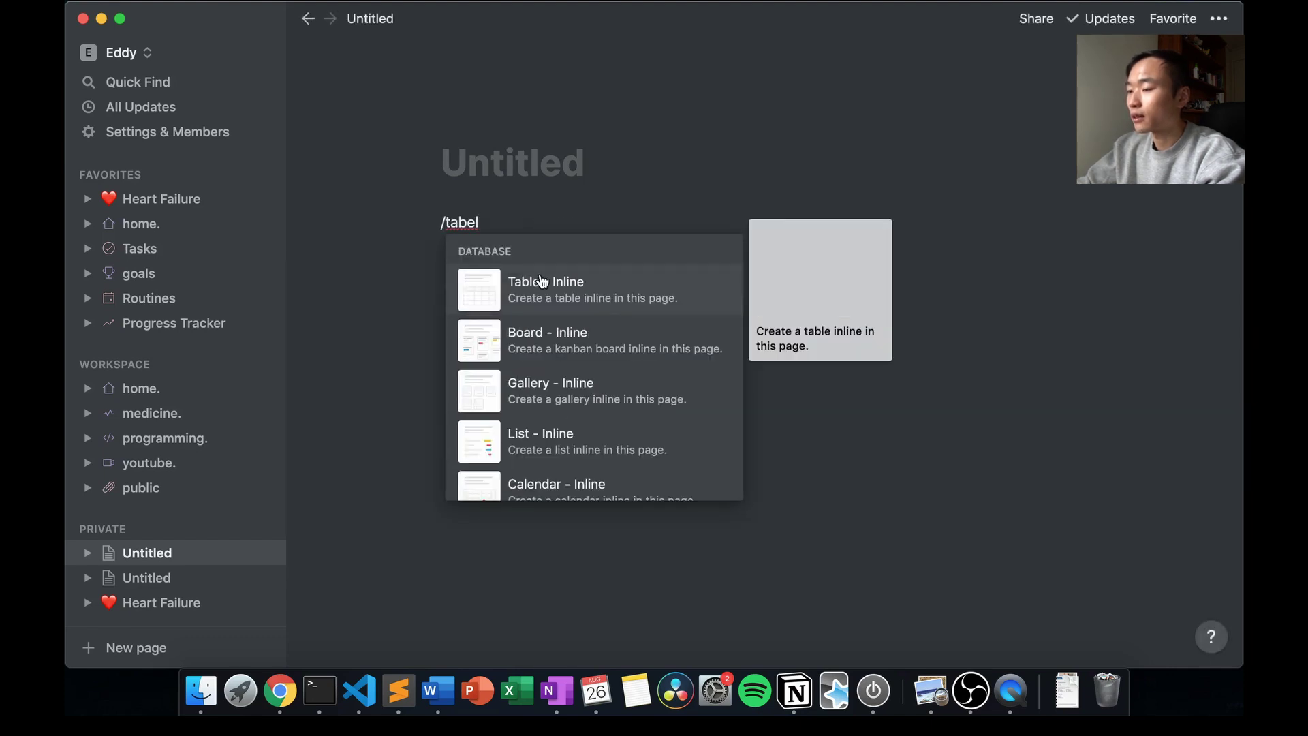
key(BackSpace)
key(BackSpace)
key(BackSpace)
key(BackSpace)
key(BackSpace)
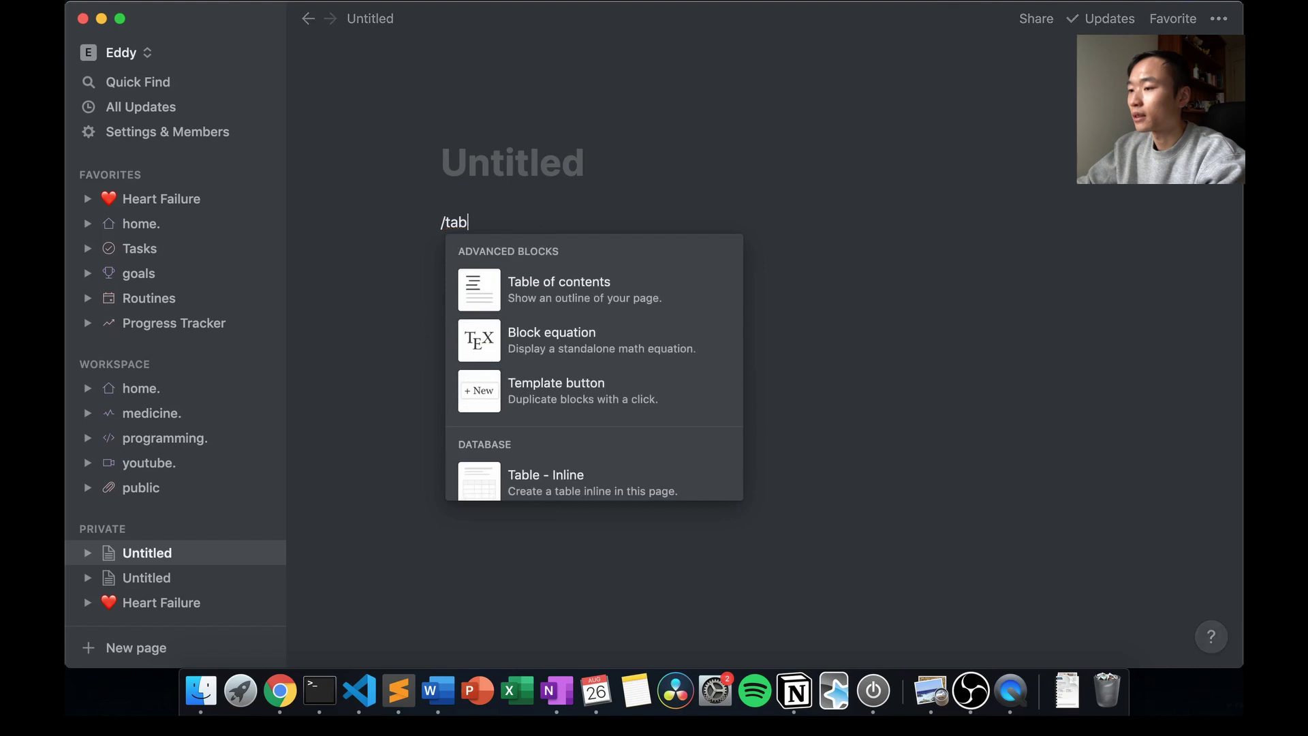
Open the untitled table database page and title it "Cardiology Notes".
click(166, 581)
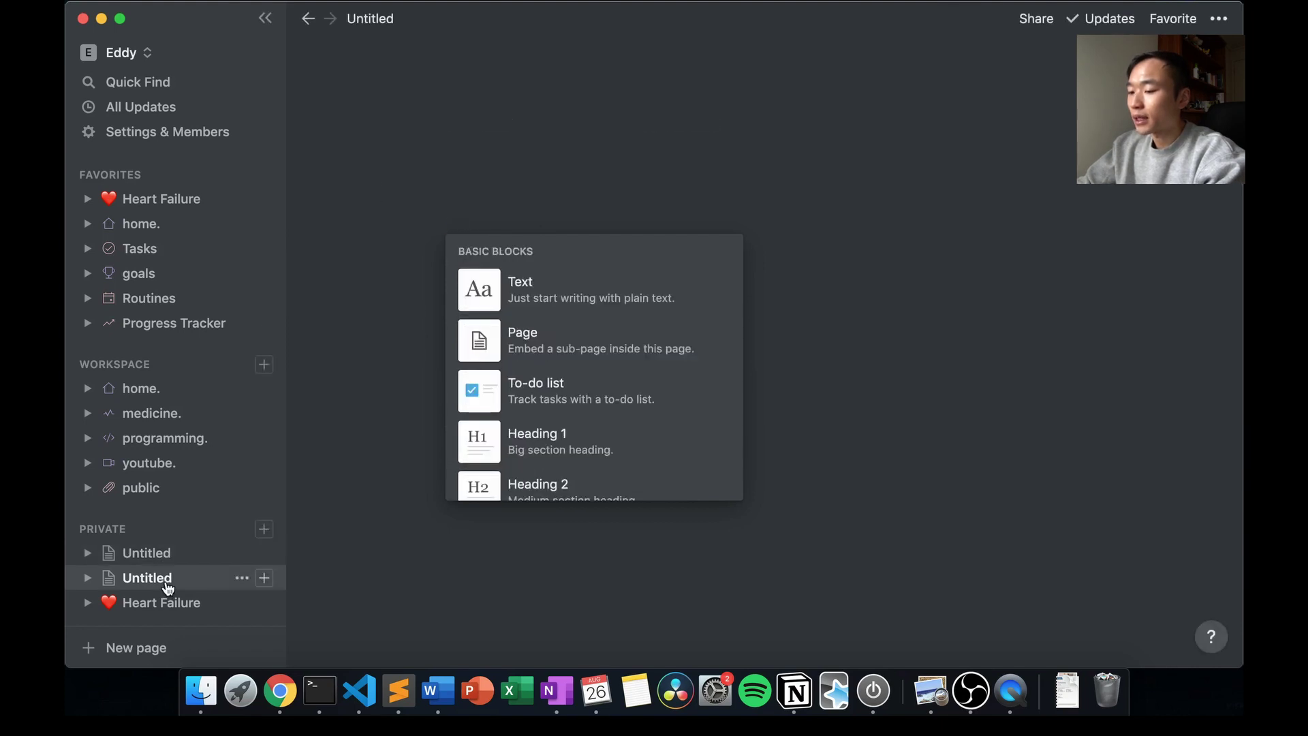
text(Ca)
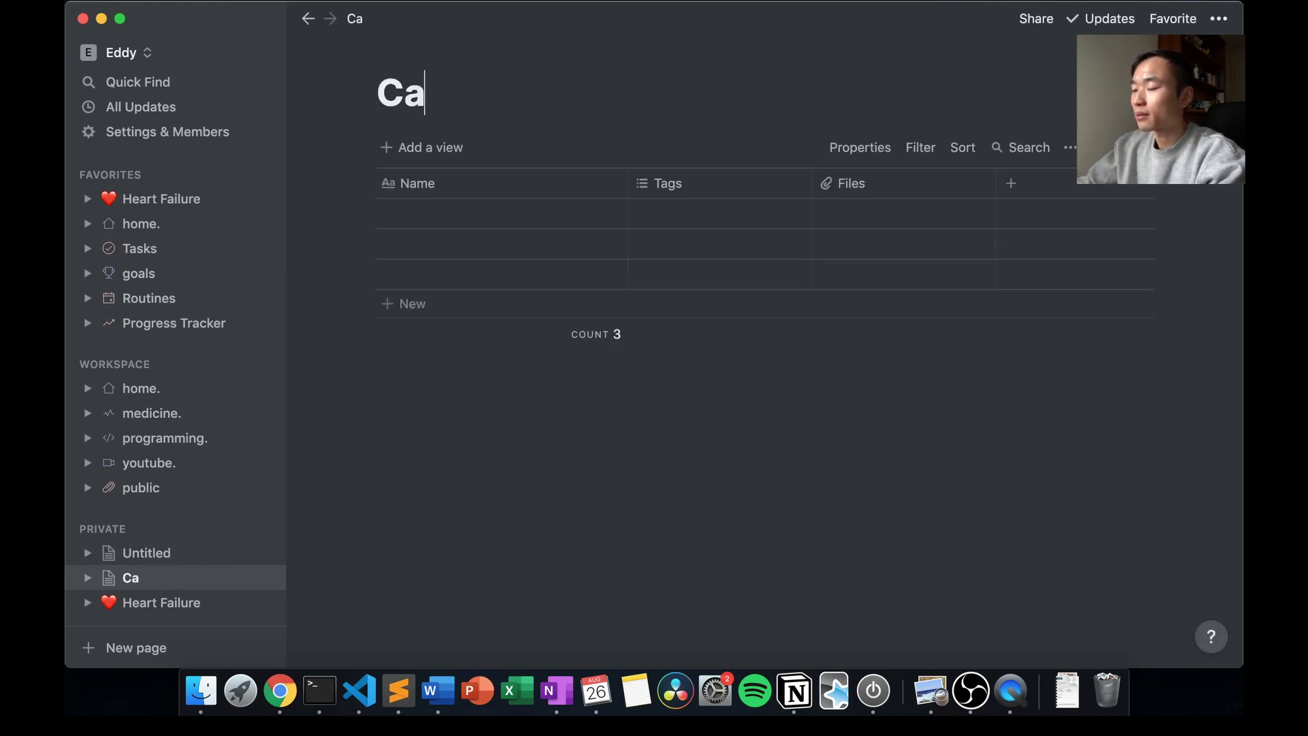
text(rdiology Notes)
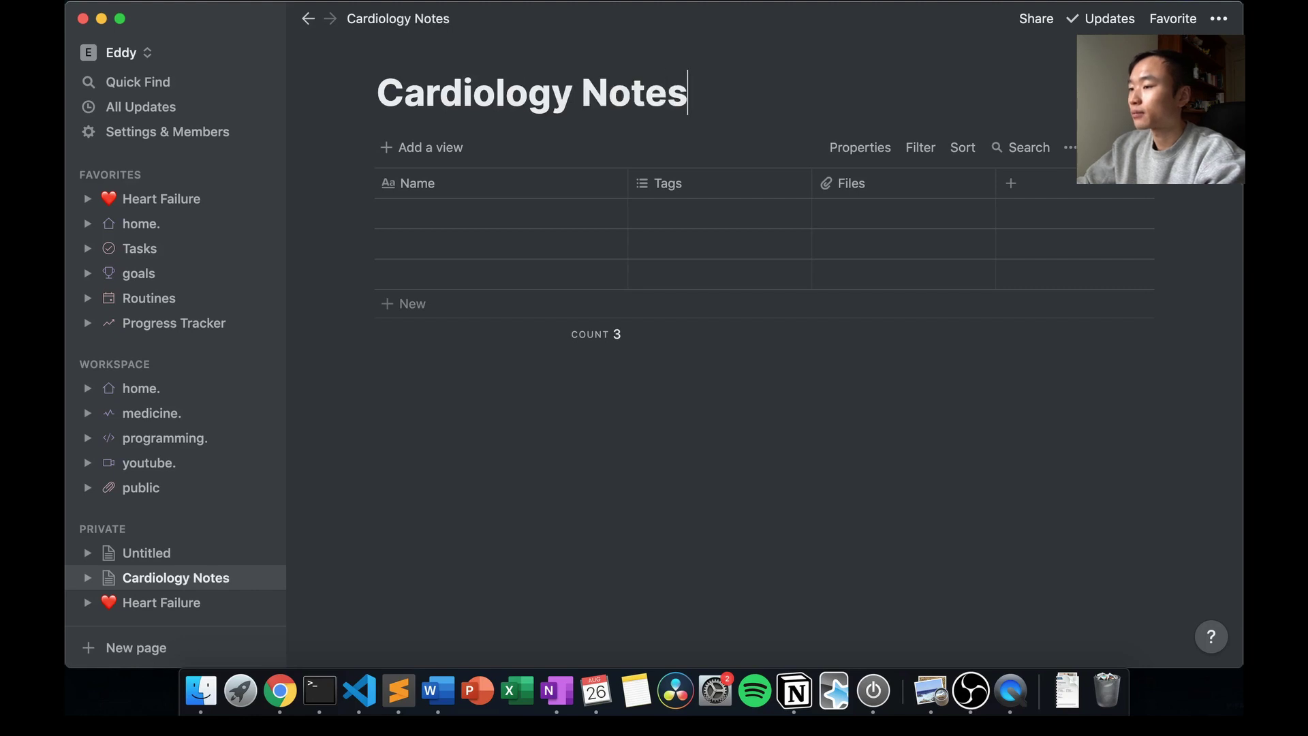
Delete the three blank rows from the Cardiology Notes table and move the Heart Failure page into it.
click(364, 213)
key(BackSpace)
click(362, 216)
key(BackSpace)
click(364, 215)
key(BackSpace)
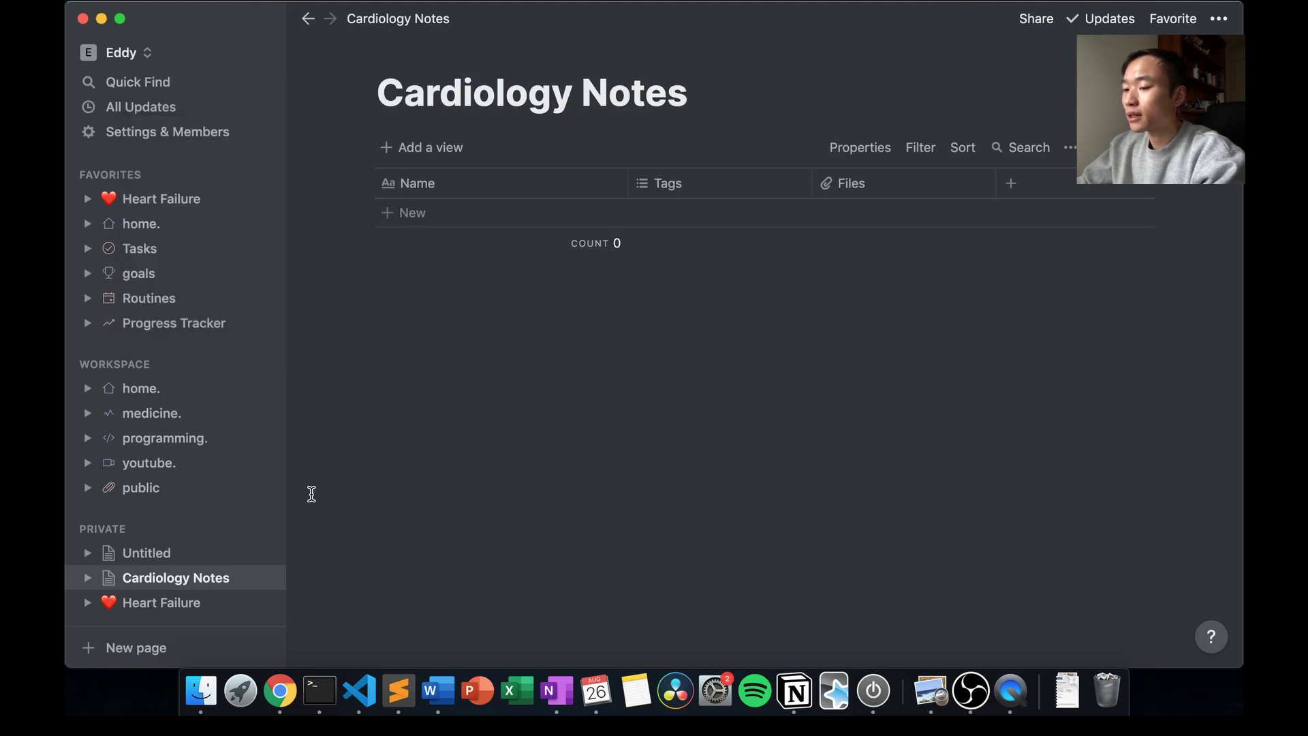
drag(145, 608, 489, 201)
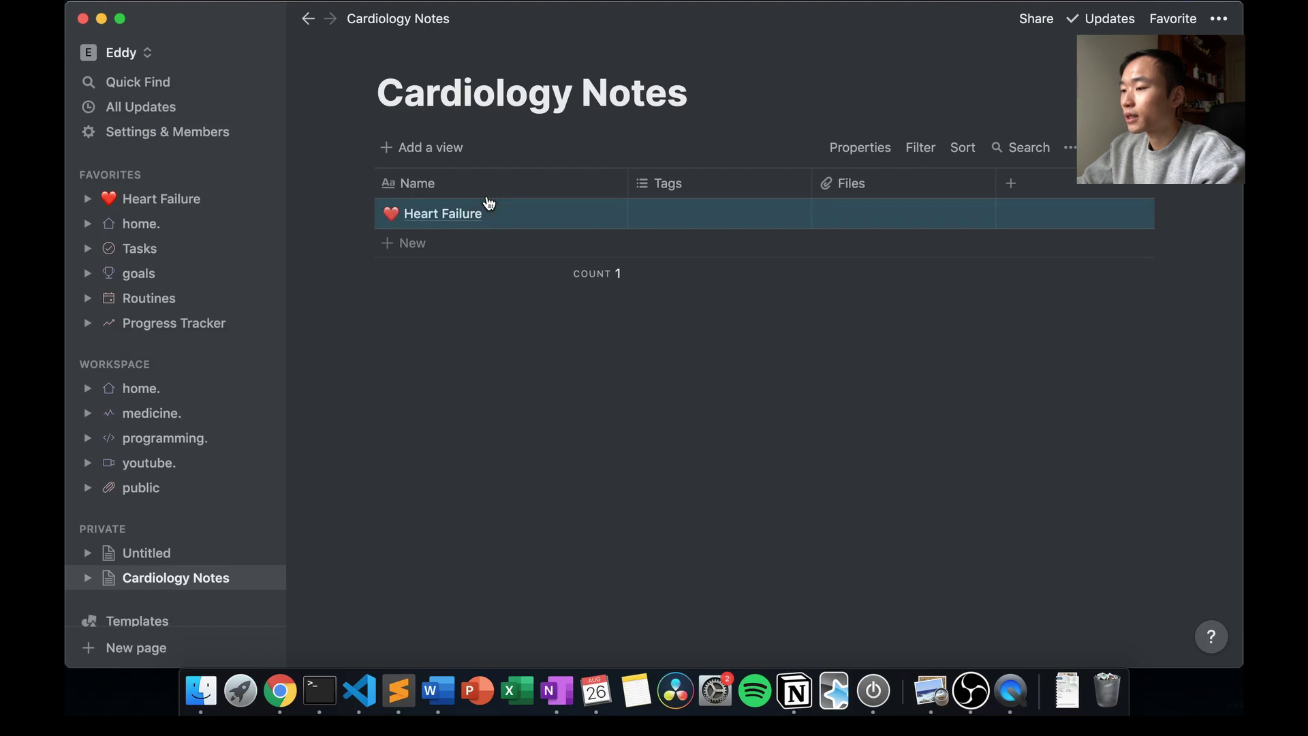
Look through the property types available for the Tags column.
click(712, 196)
click(704, 290)
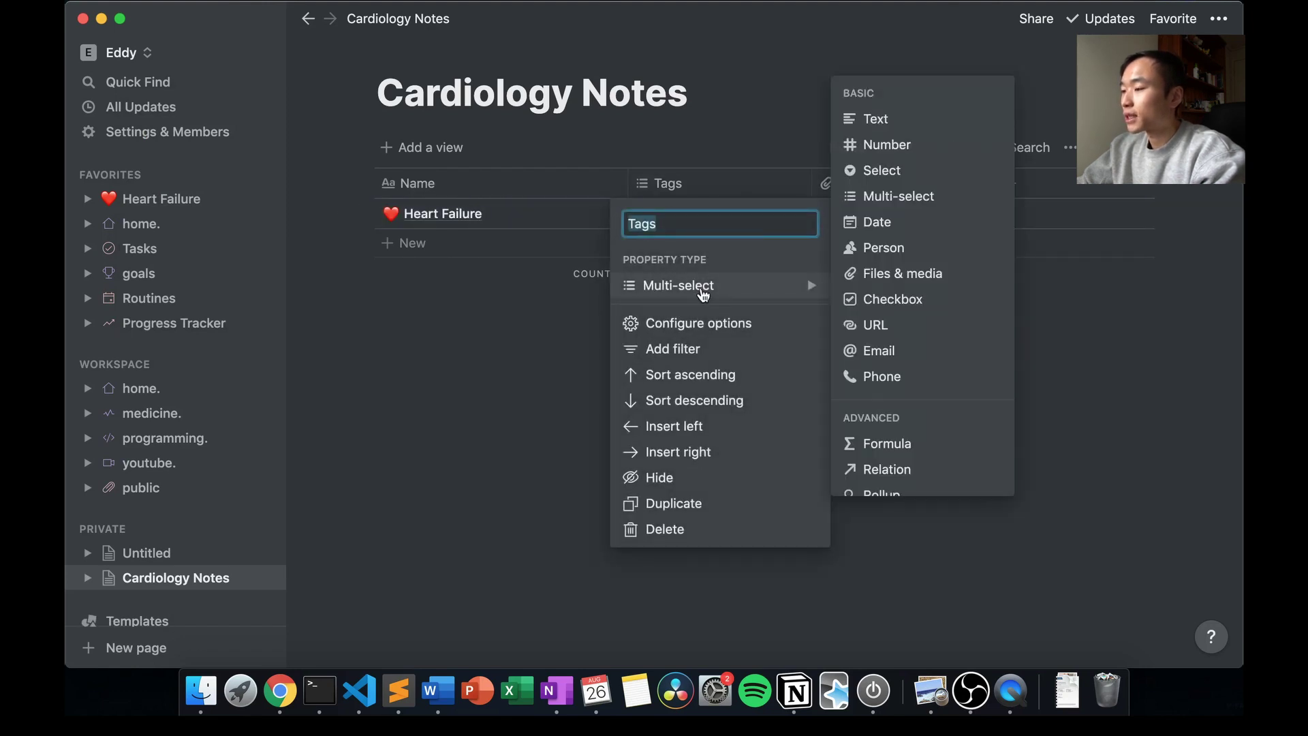
key(Escape)
key(Escape)
Create the tags Clinical, Anatomy and Physiology in the Heart Failure row's Tags cell.
click(697, 213)
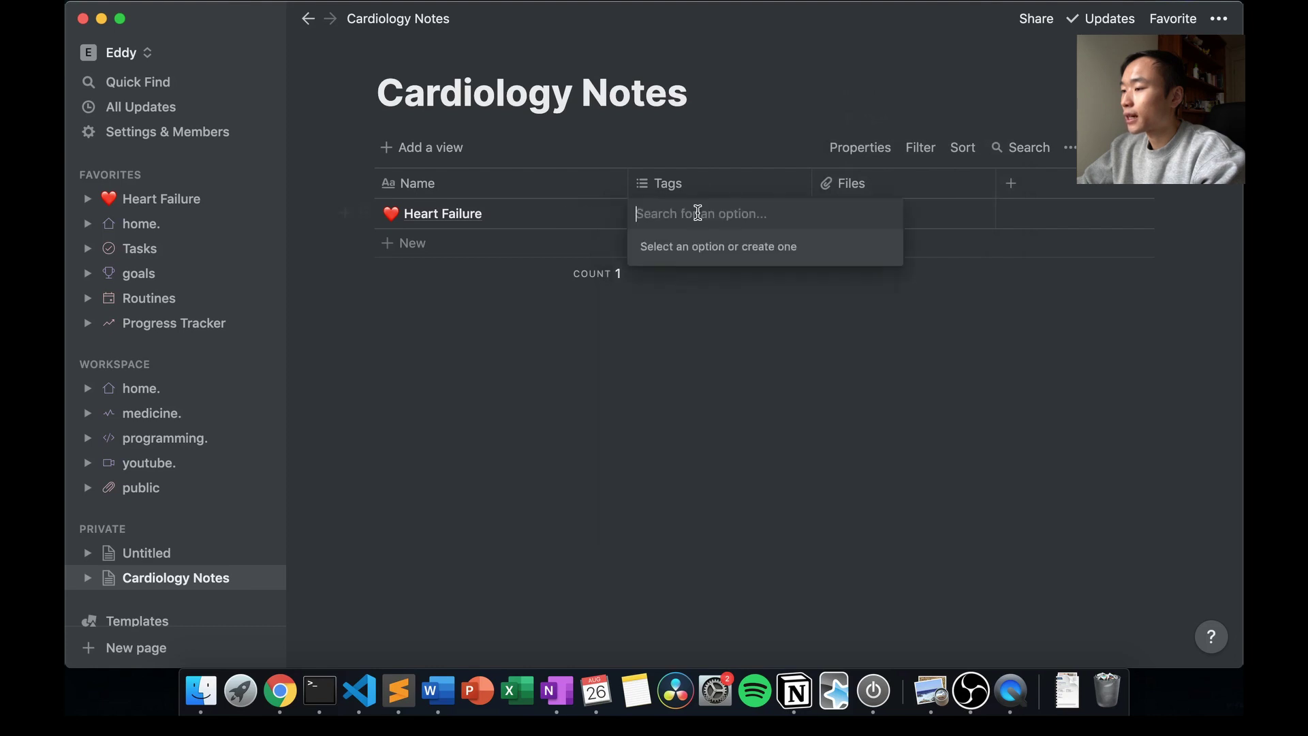
text(Clinical)
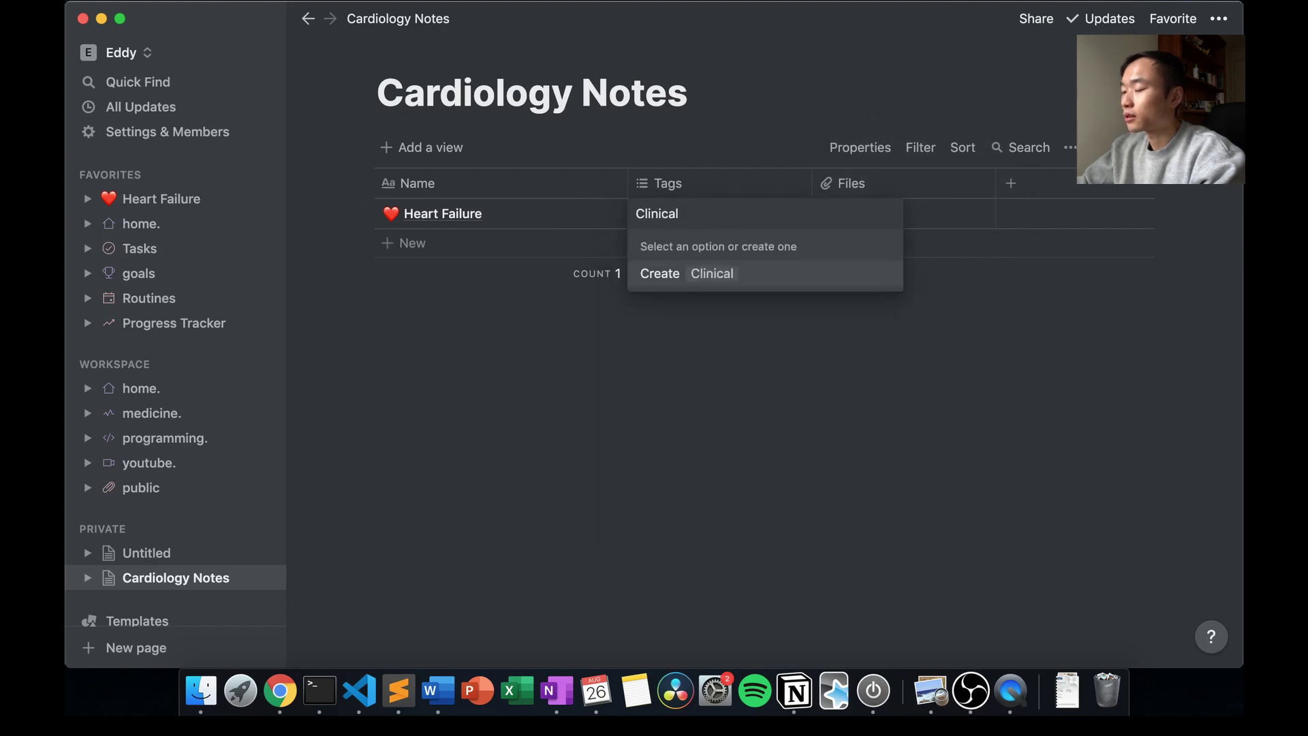
key(Return)
text(Anatomy)
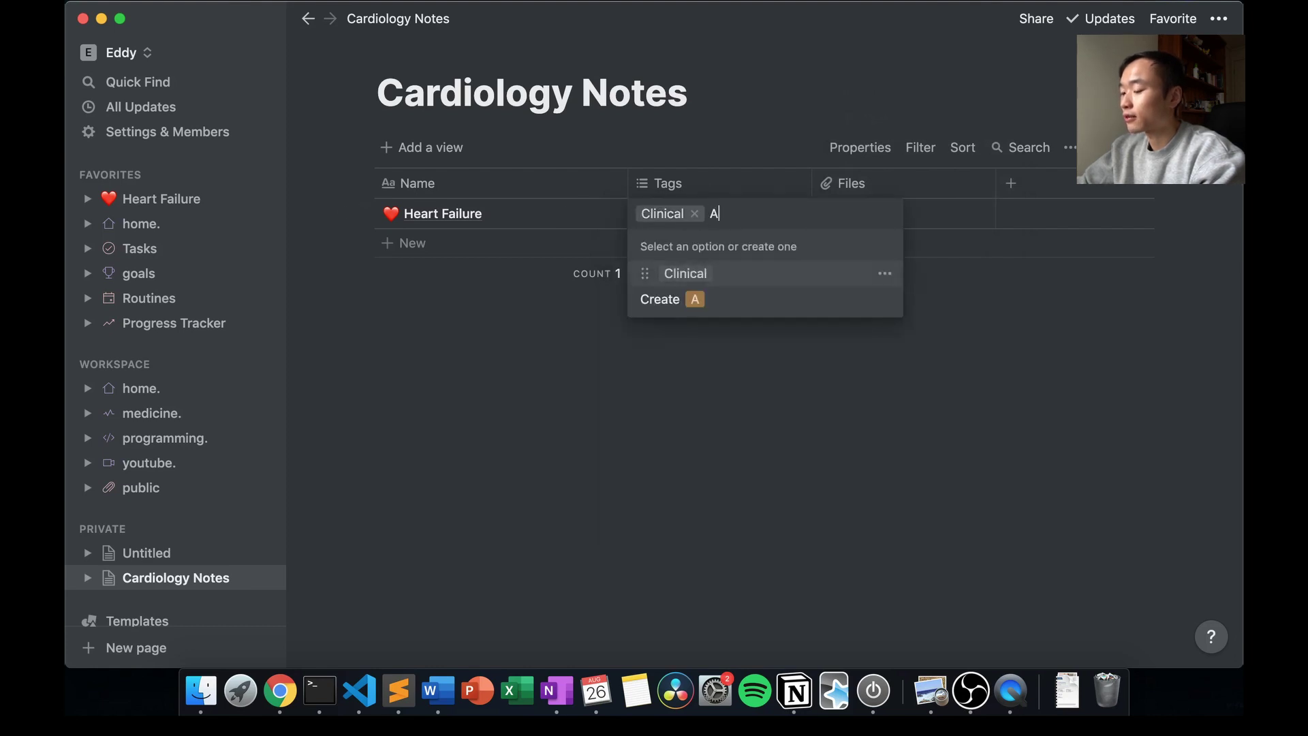
key(Return)
text(Physiology)
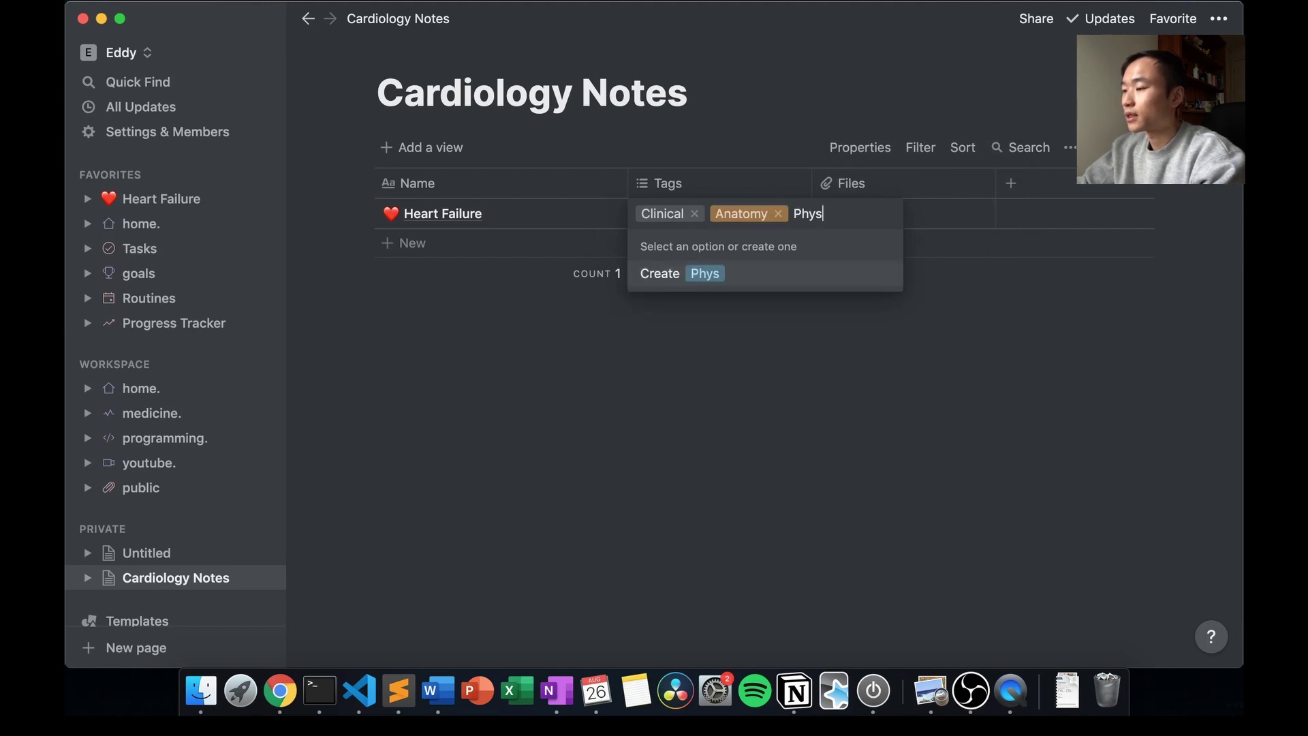
key(Return)
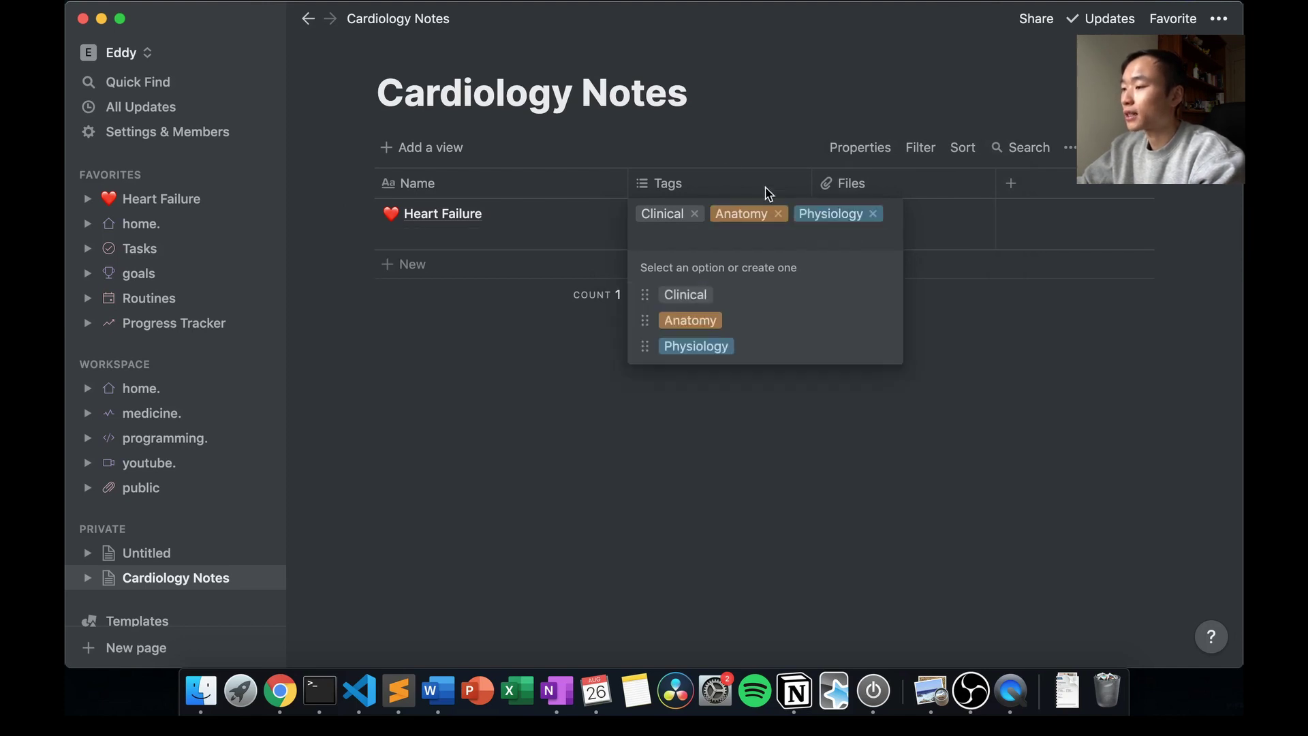
Remove the Anatomy and Physiology tags from the Heart Failure row, keeping only Clinical.
click(778, 213)
click(791, 214)
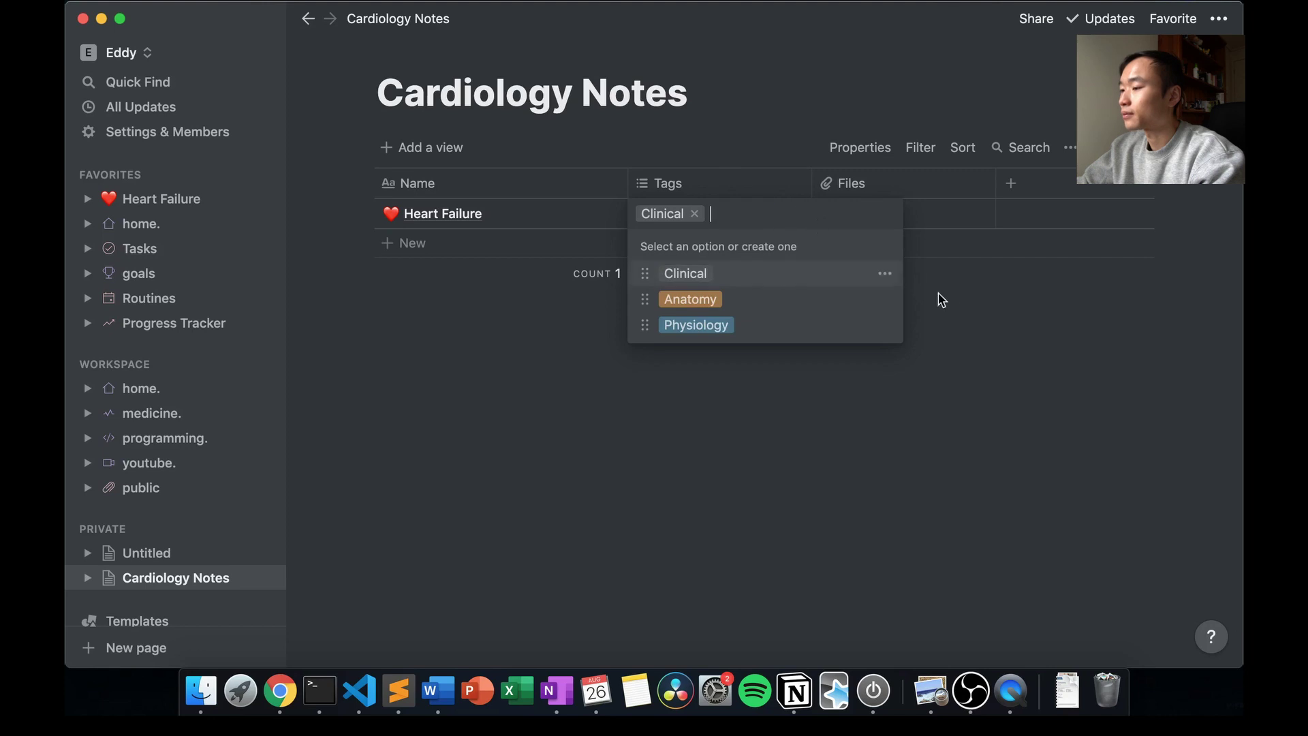
click(954, 304)
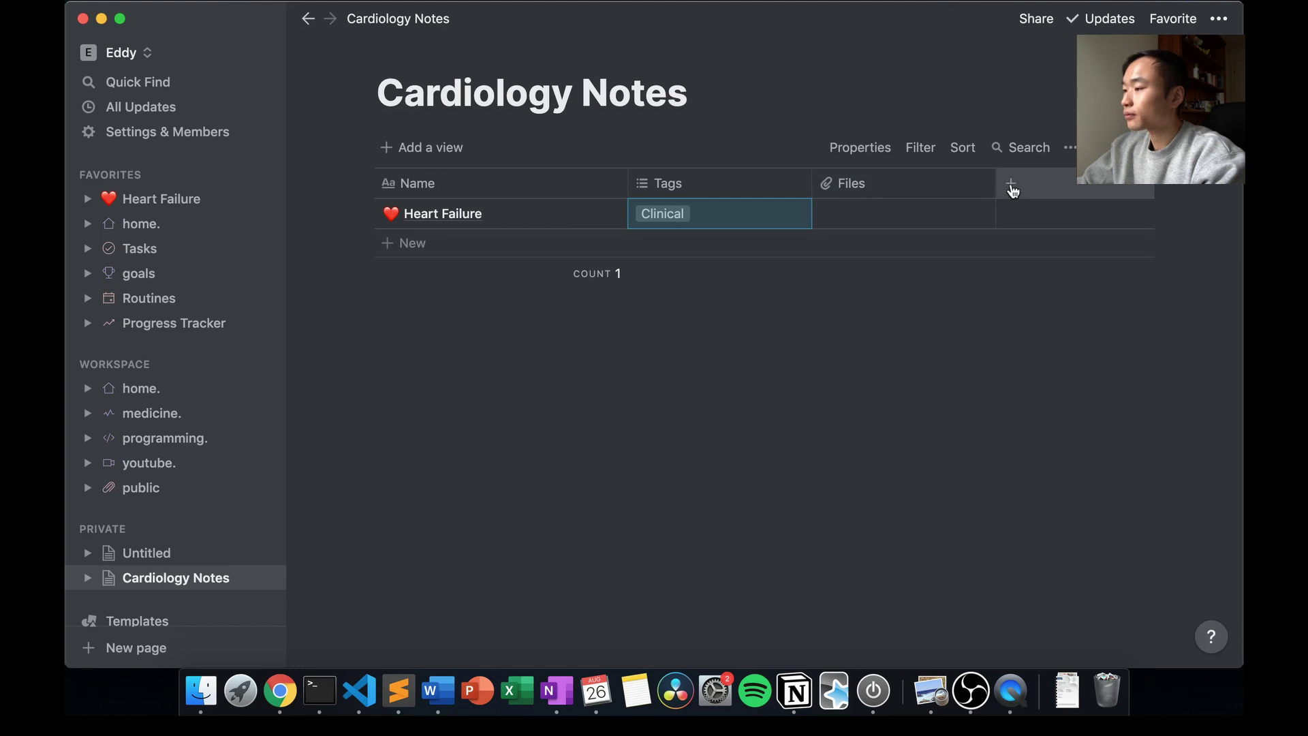
View the upload and embed link options for the Heart Failure row's Files cell.
click(940, 216)
click(940, 222)
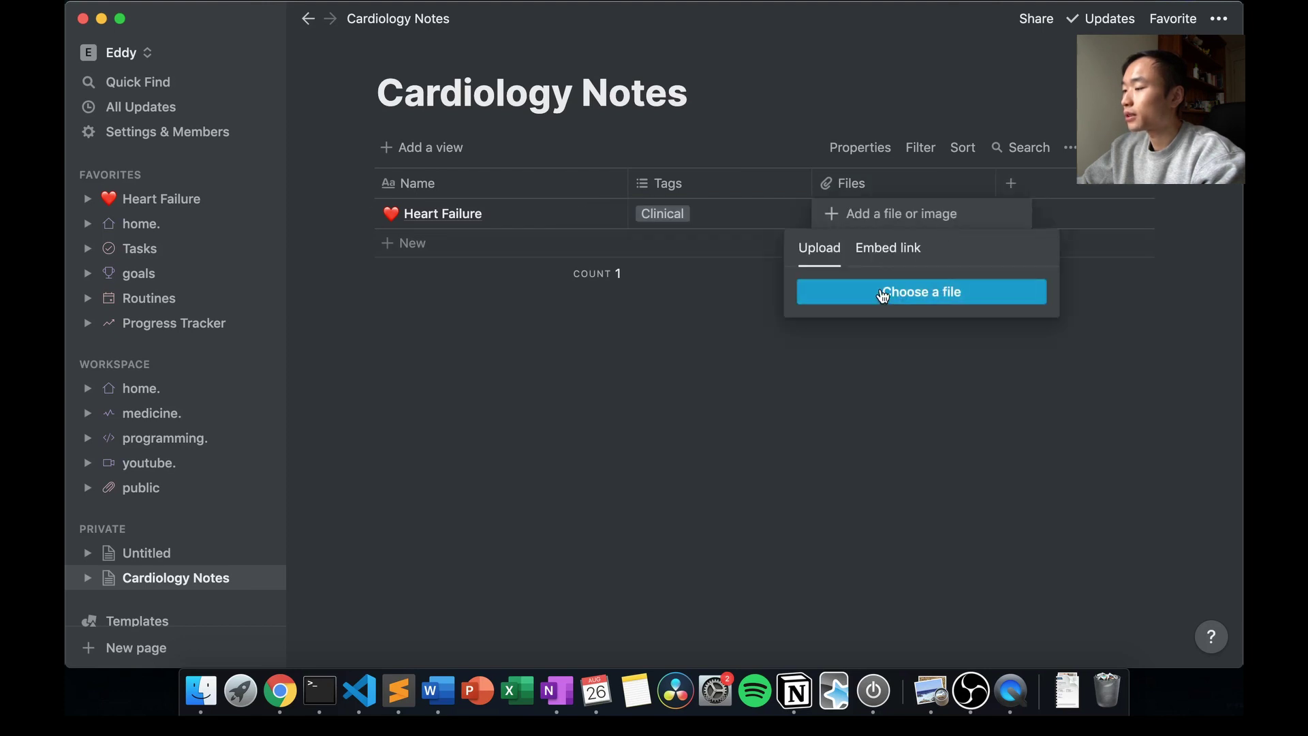
click(896, 254)
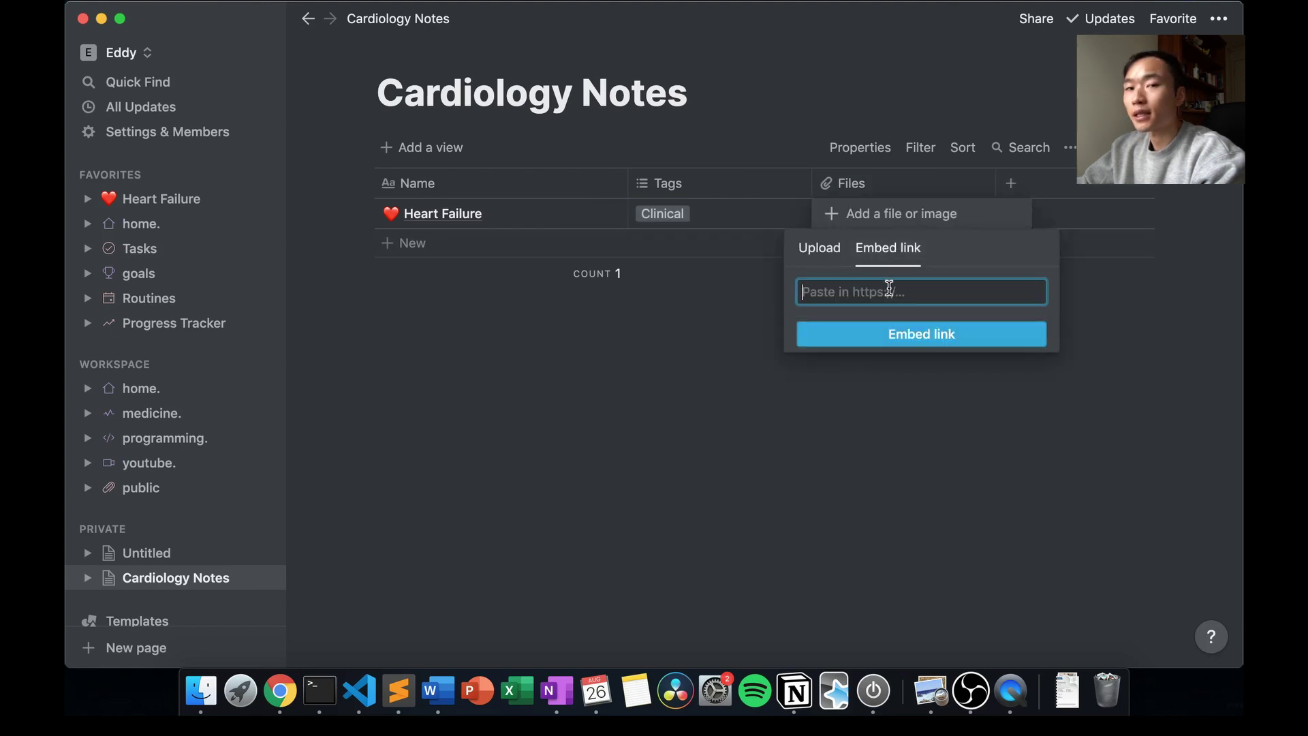
click(1015, 193)
key(Escape)
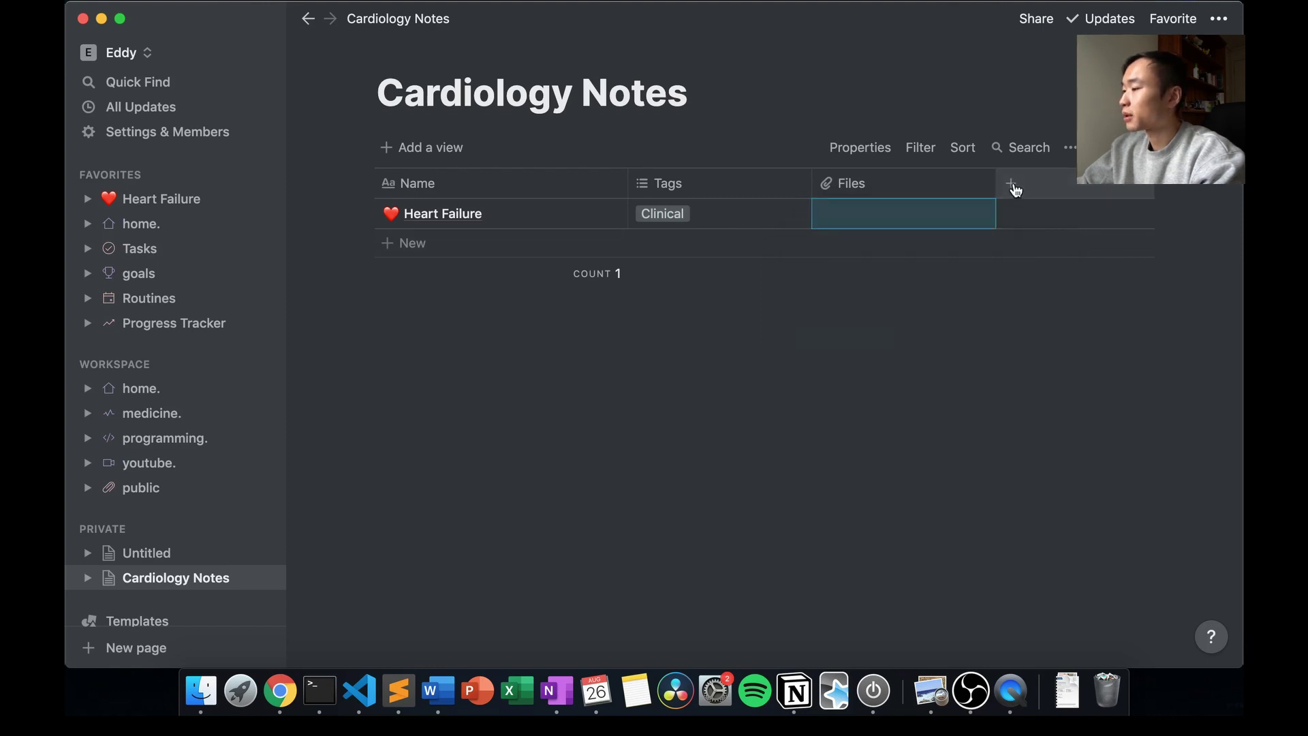
Add a Number column named "Difficulty" after the Files column.
click(1014, 188)
mouse_move(1037, 293)
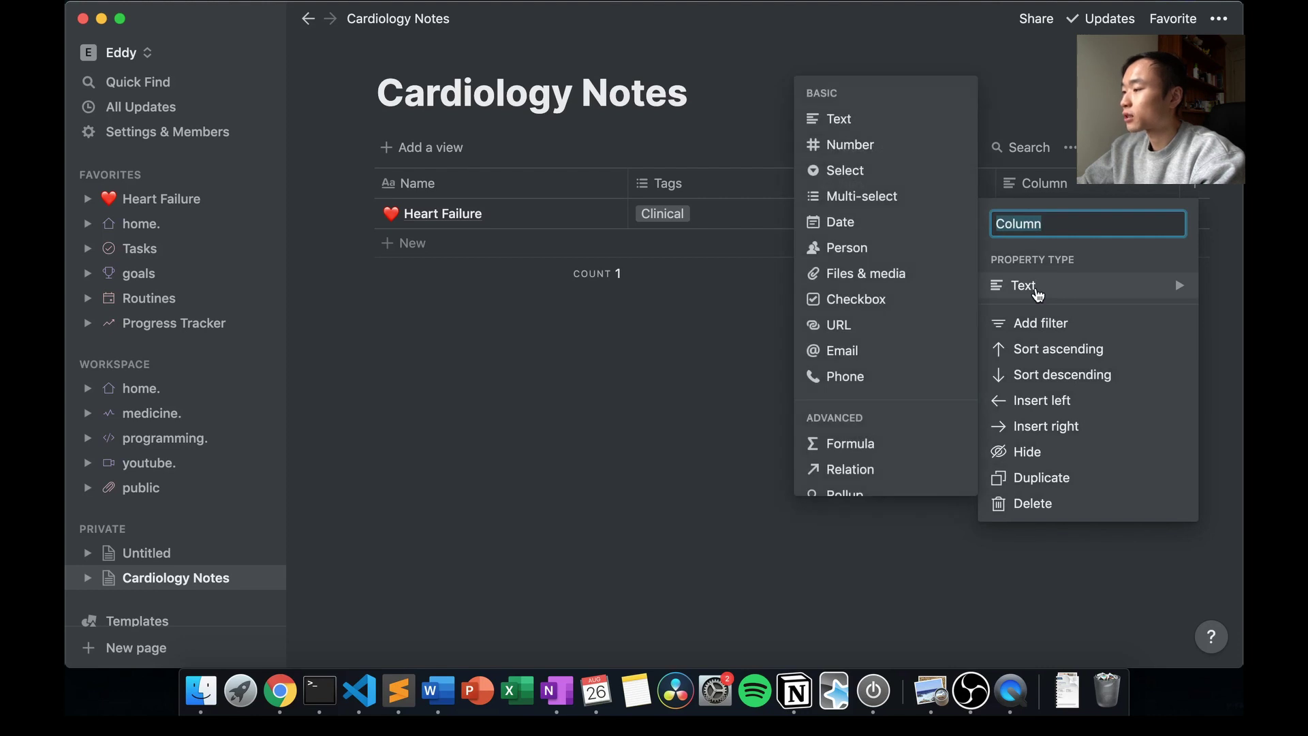
key(Escape)
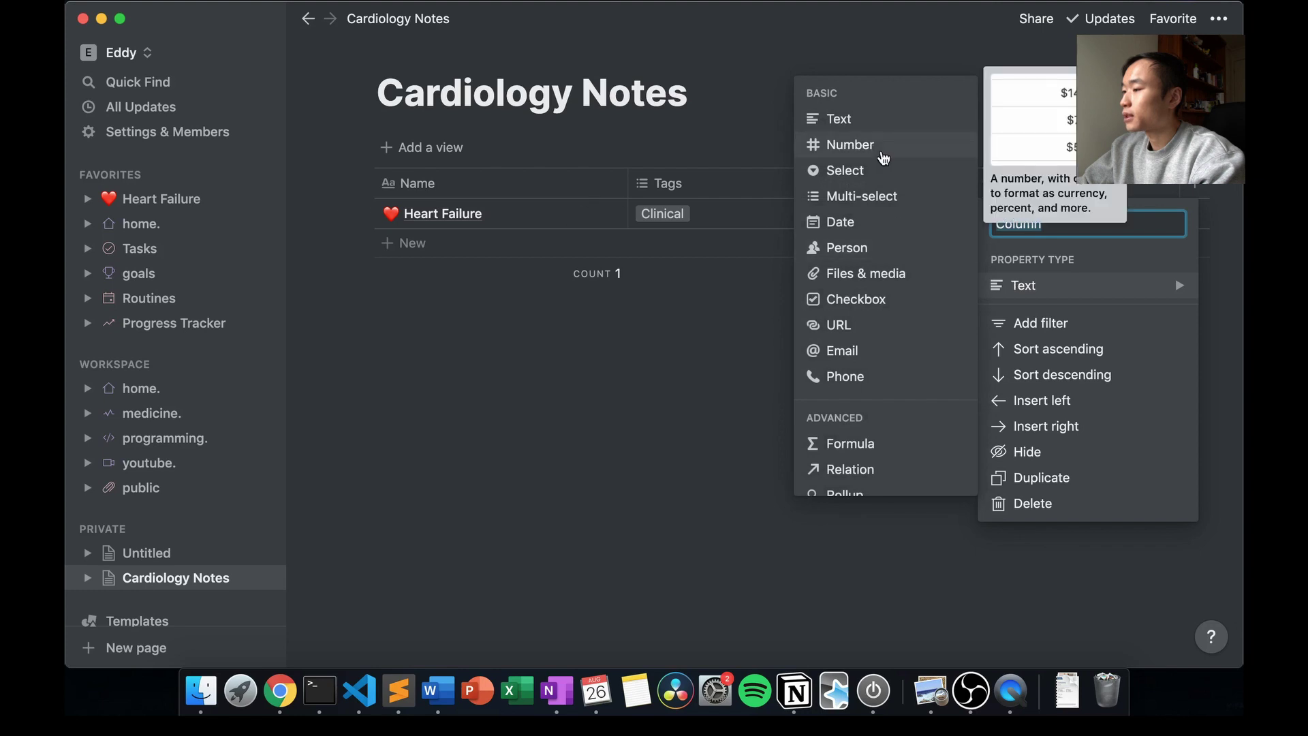
click(886, 150)
click(1035, 188)
text(Difficulty)
key(Return)
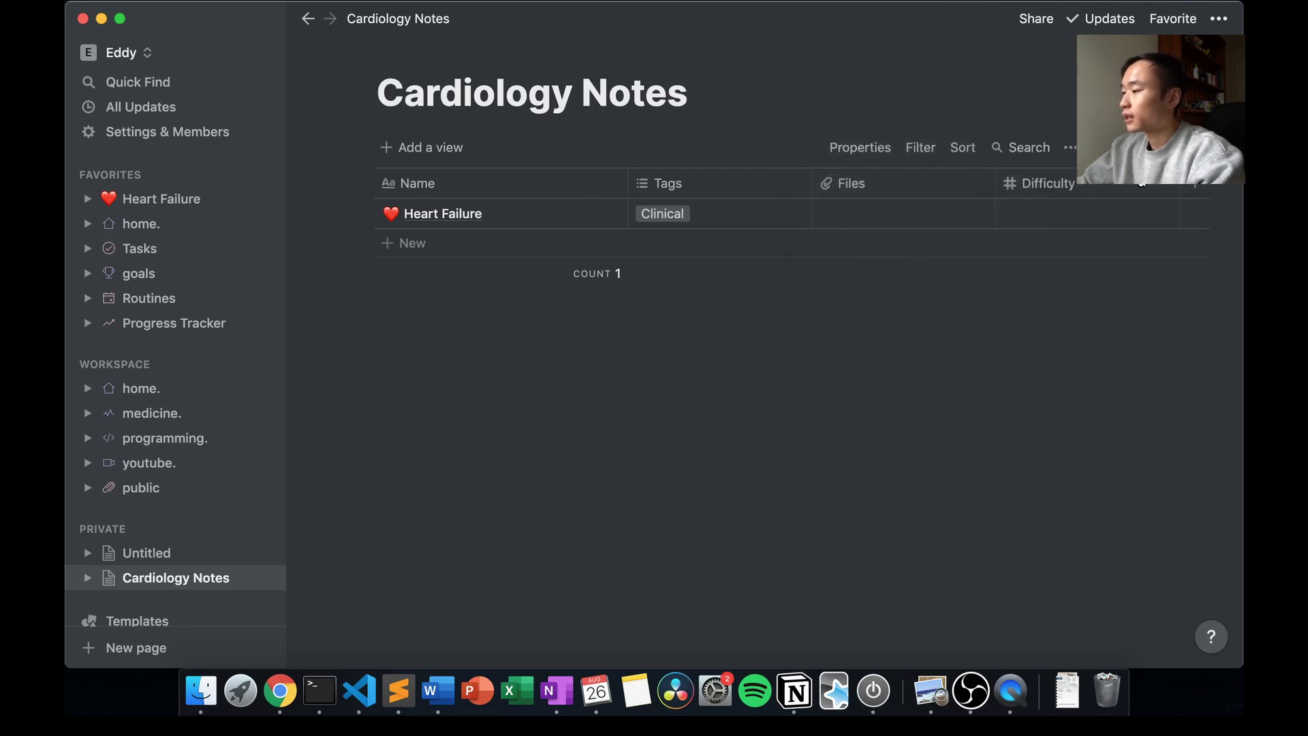
Narrow the Difficulty column and set the Heart Failure row's difficulty to 10.
drag(1177, 183, 1087, 185)
click(1050, 211)
text(10)
key(Return)
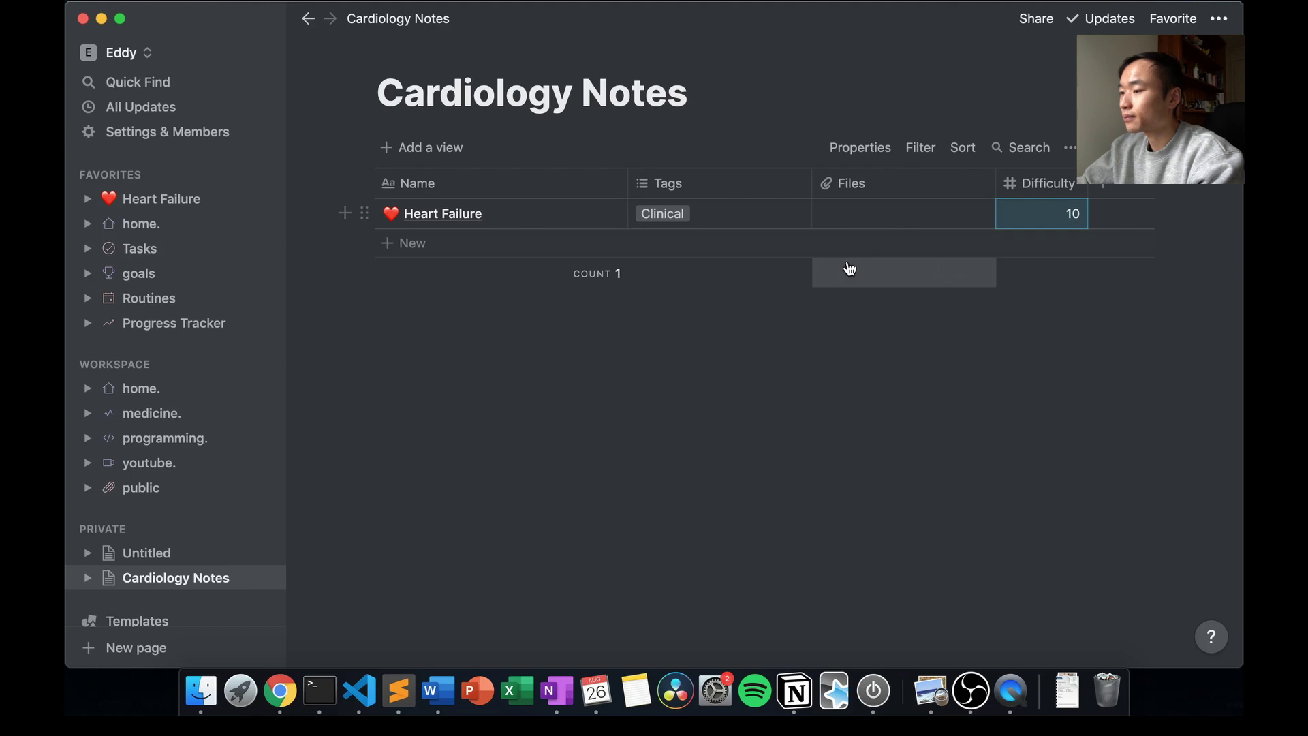
Add two rows named "STEMI" and "NSTEMI" below Heart Failure.
click(852, 245)
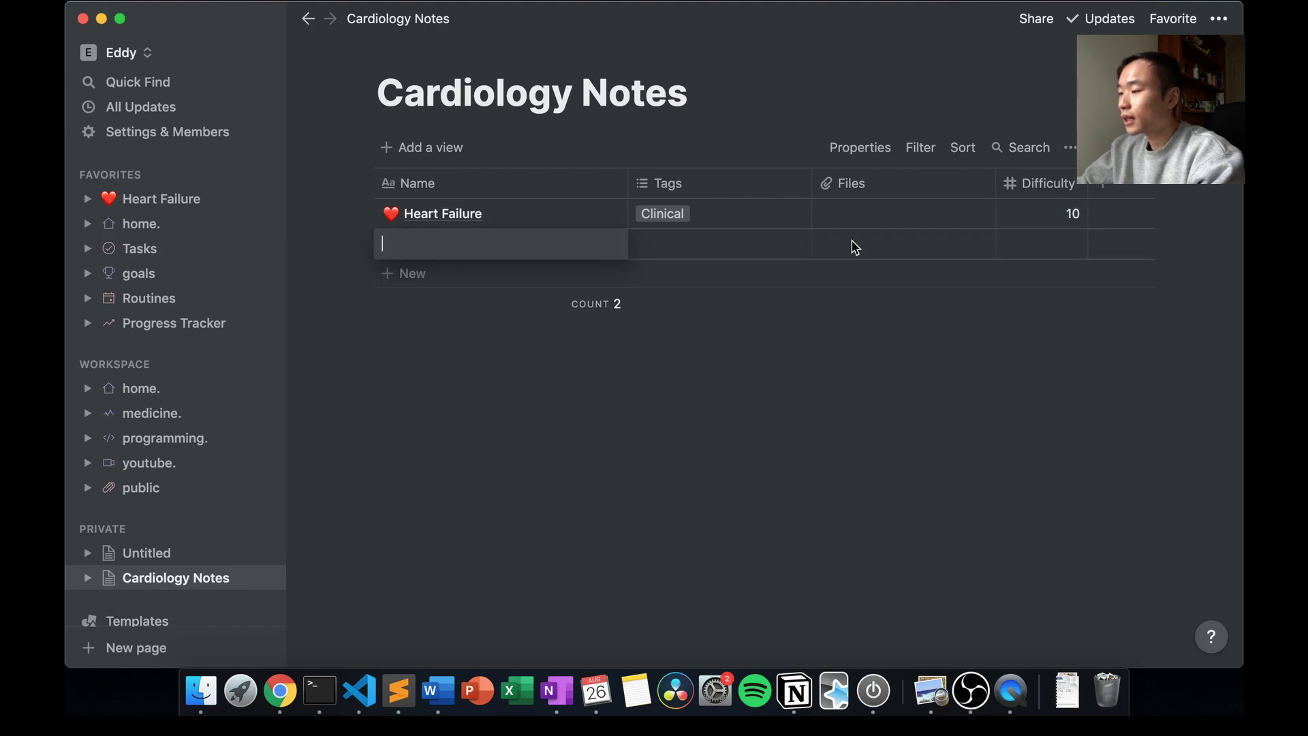
click(850, 287)
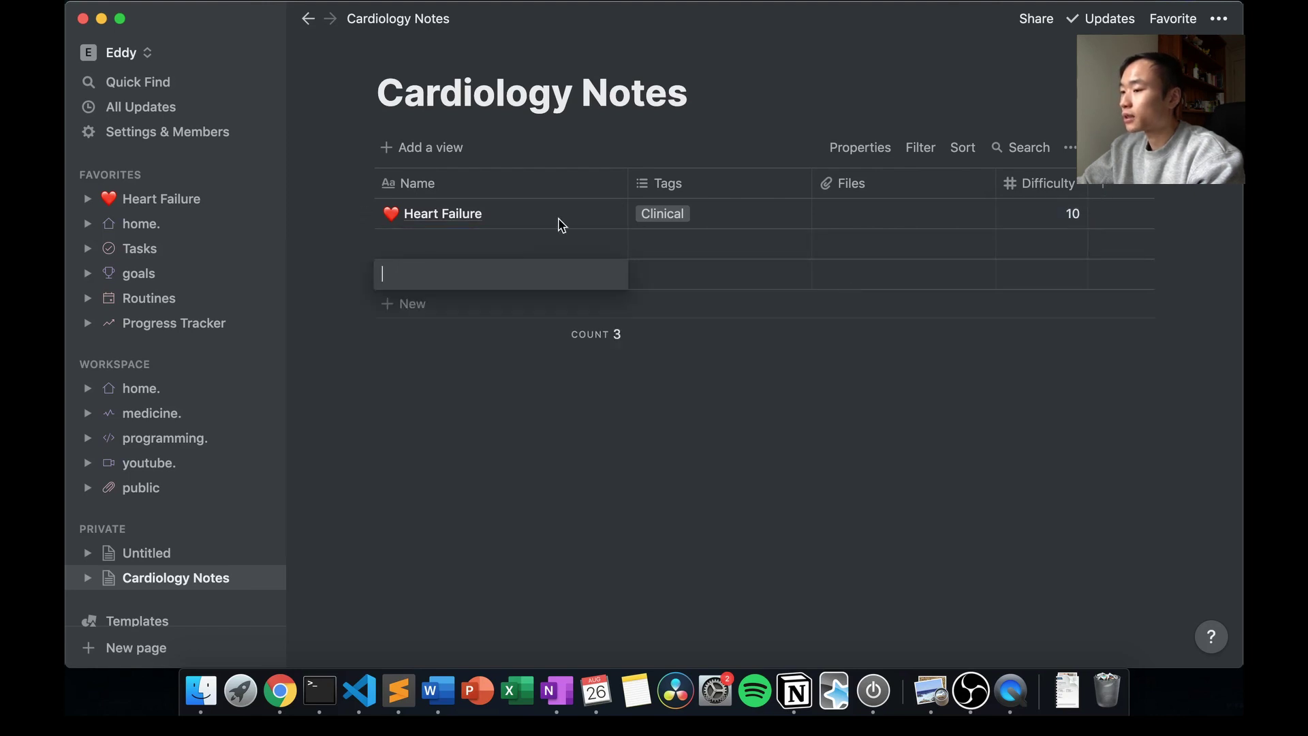
click(533, 250)
text(STEMI)
click(518, 274)
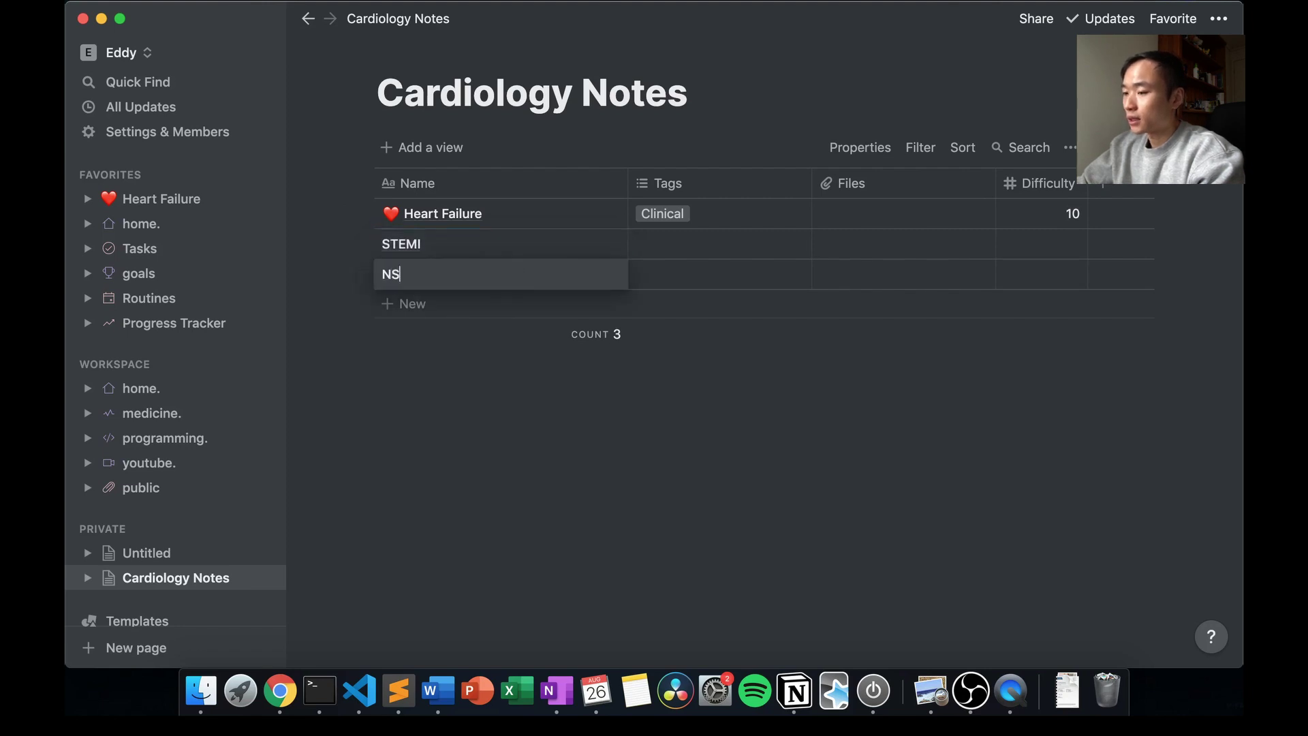
key(Escape)
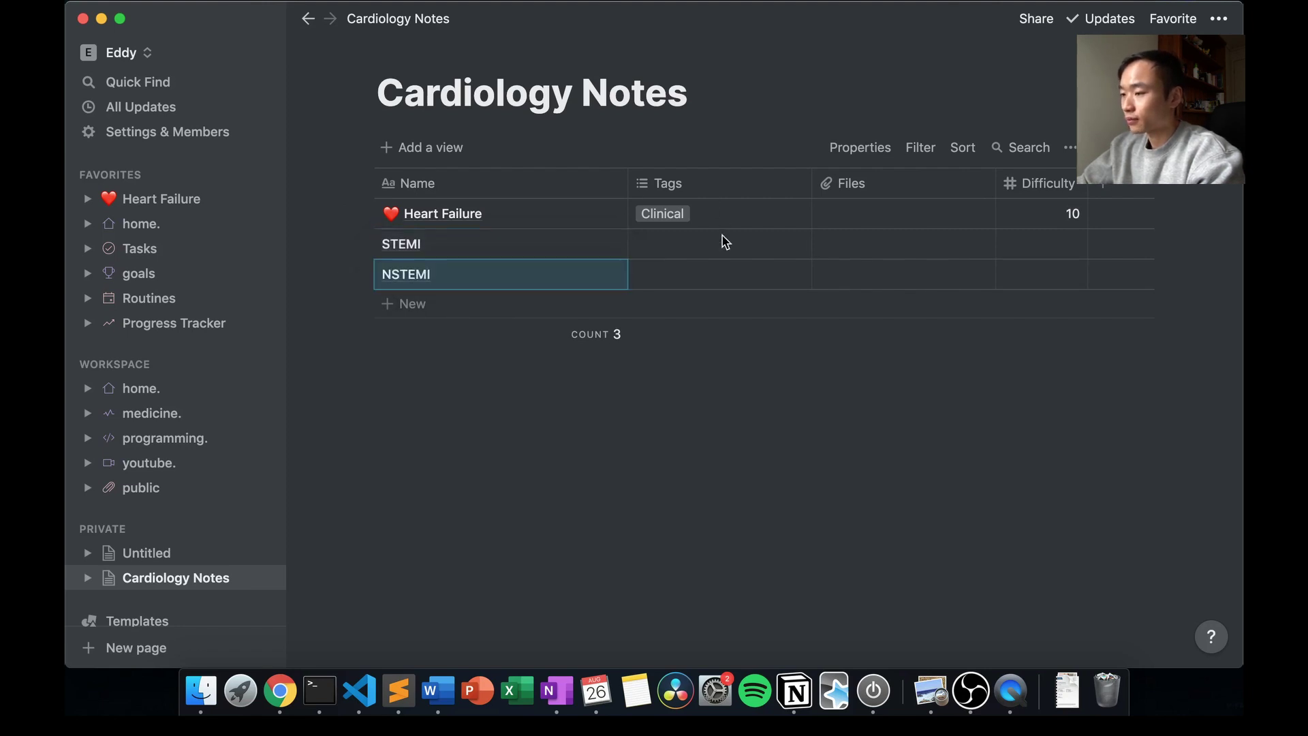
Tag the STEMI row as Clinical and the NSTEMI row as Anatomy.
click(721, 242)
click(709, 308)
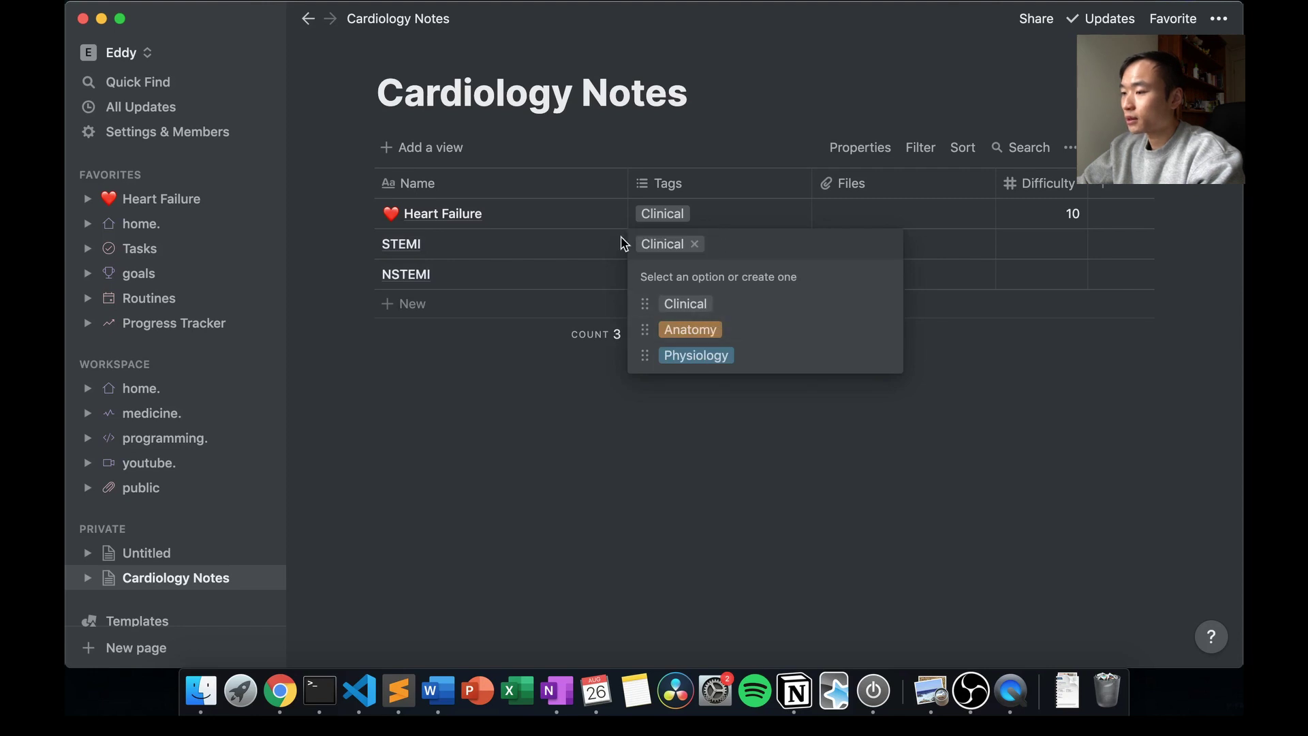
key(Escape)
click(652, 273)
click(689, 361)
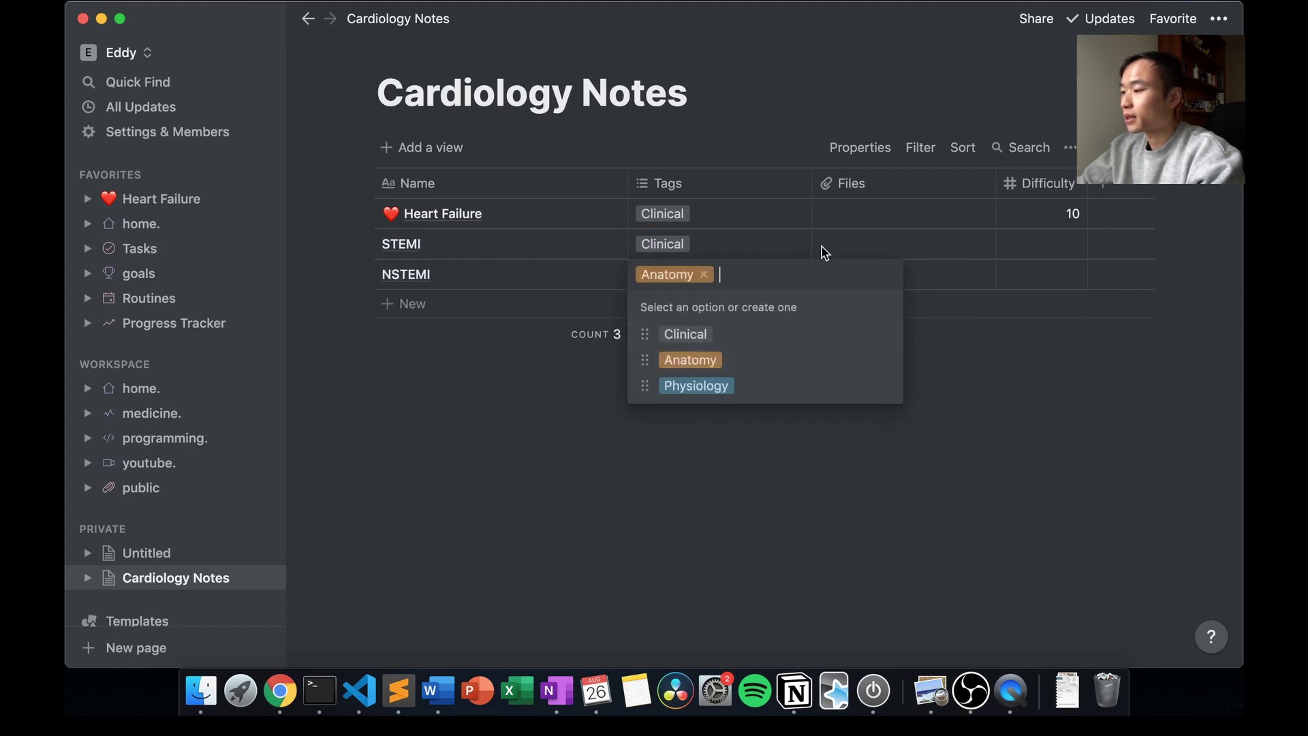
key(Escape)
Set the difficulty to 5 for STEMI and 7 for NSTEMI.
click(1039, 238)
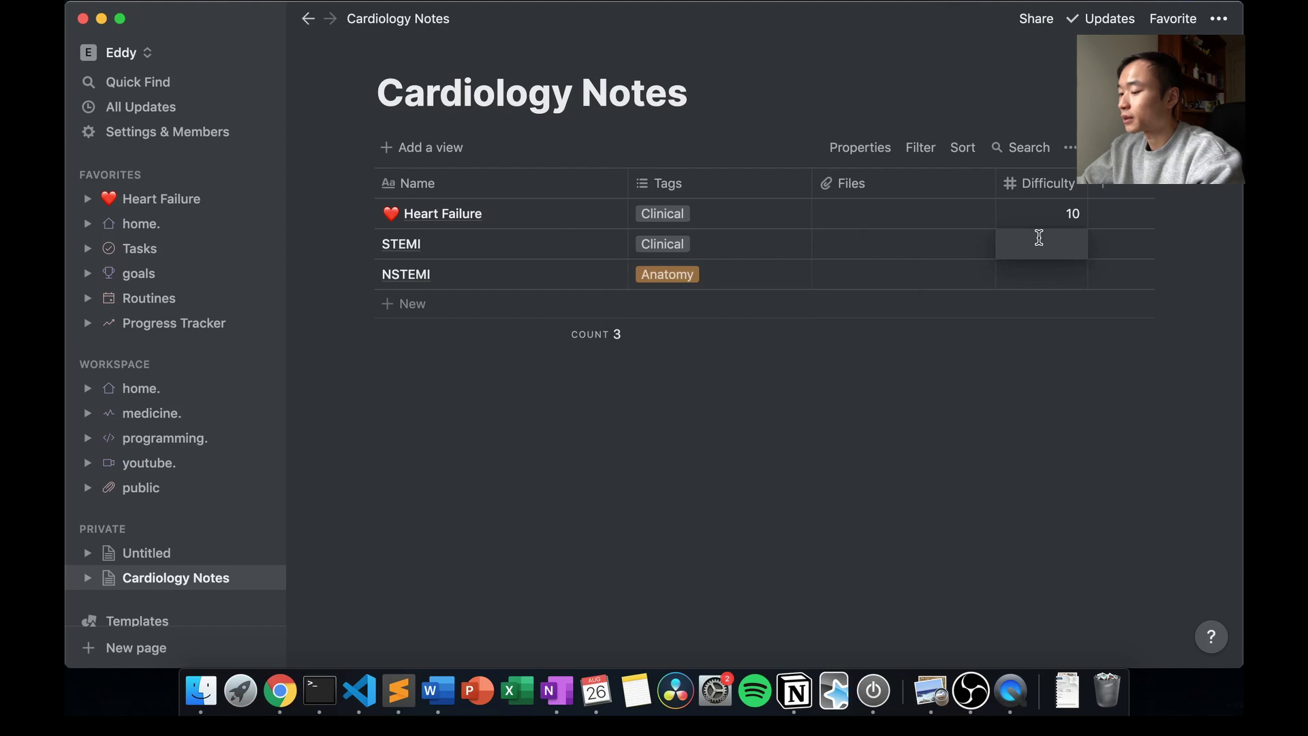
text(5)
click(1039, 278)
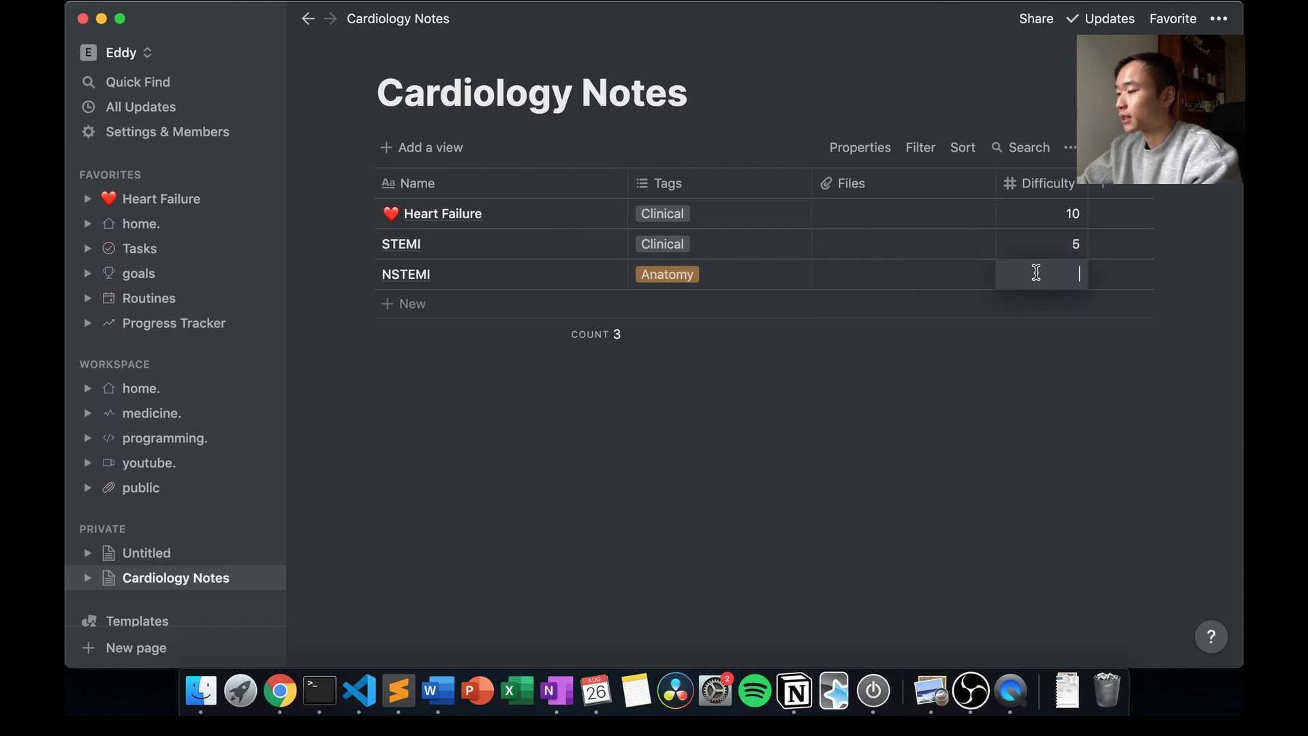
text(7)
Add a Checkbox column after the Difficulty column.
click(1102, 185)
mouse_move(1100, 286)
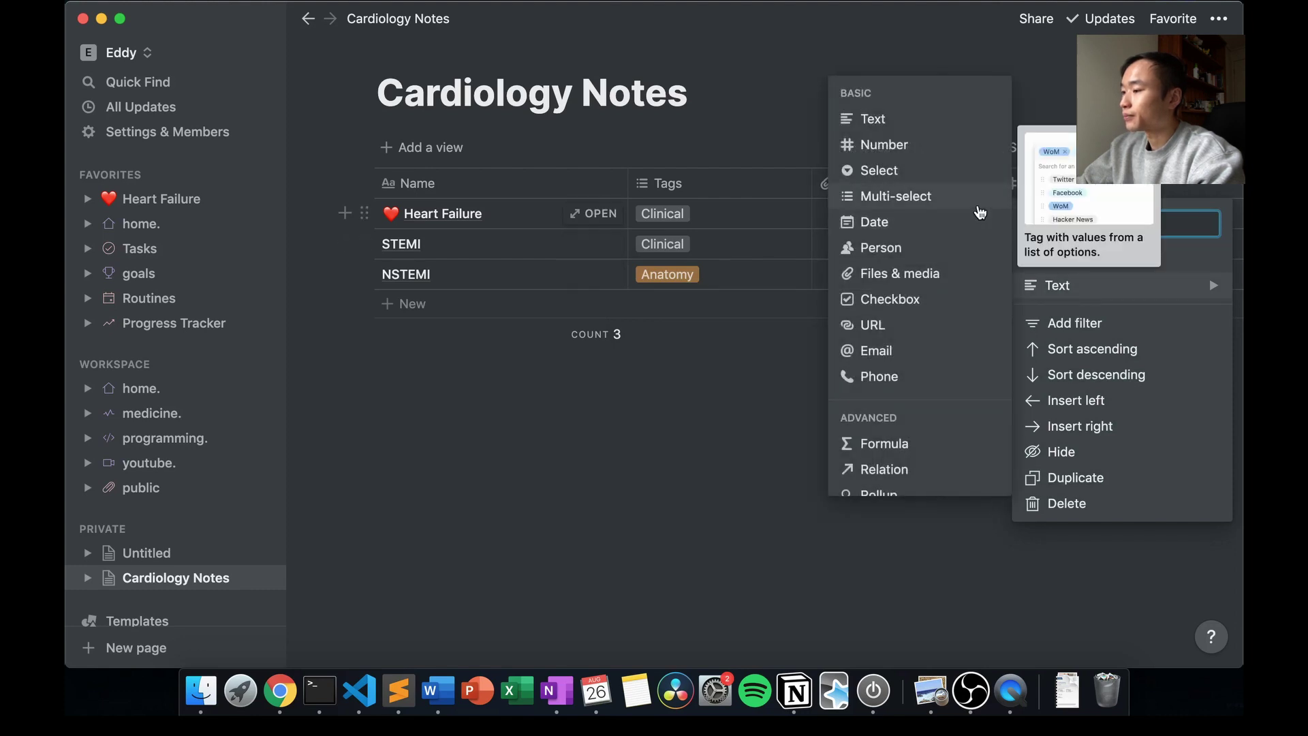
click(981, 297)
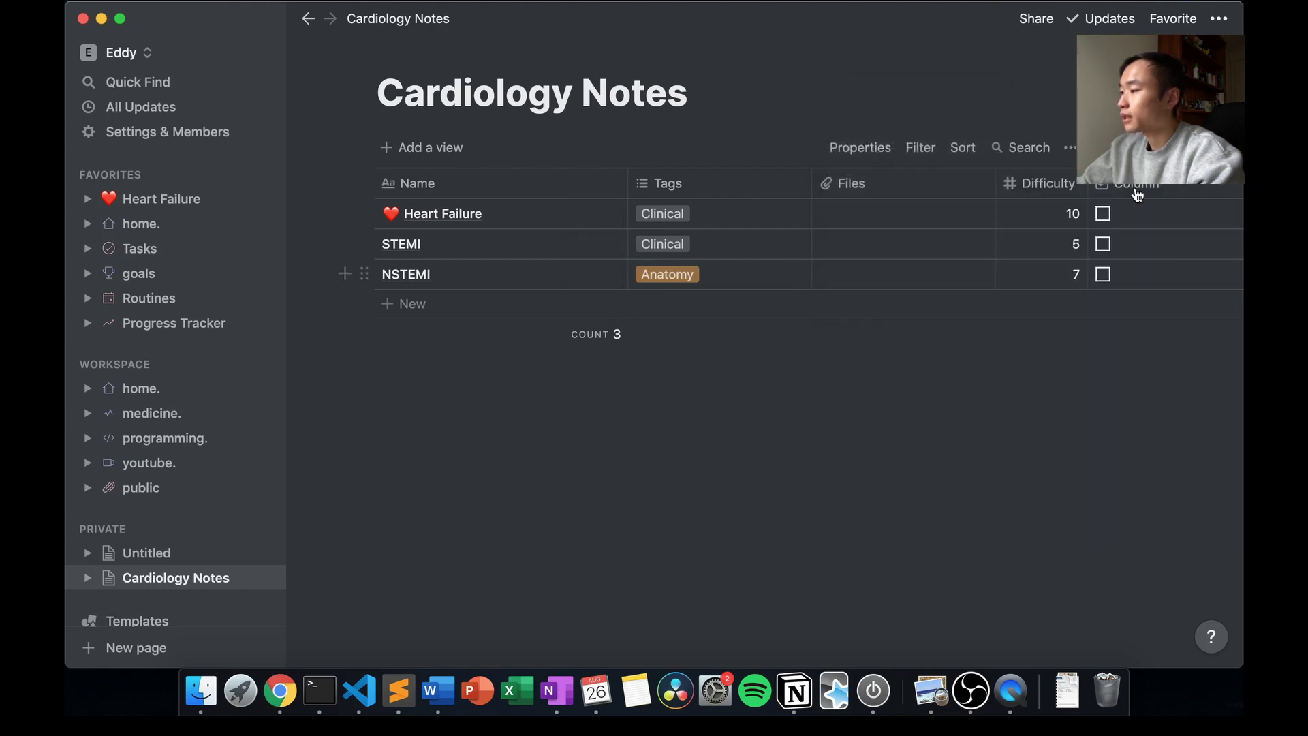
Rename the checkbox column as "Anki" and move it in front of the Name column.
click(1137, 186)
text(Anki)
key(Return)
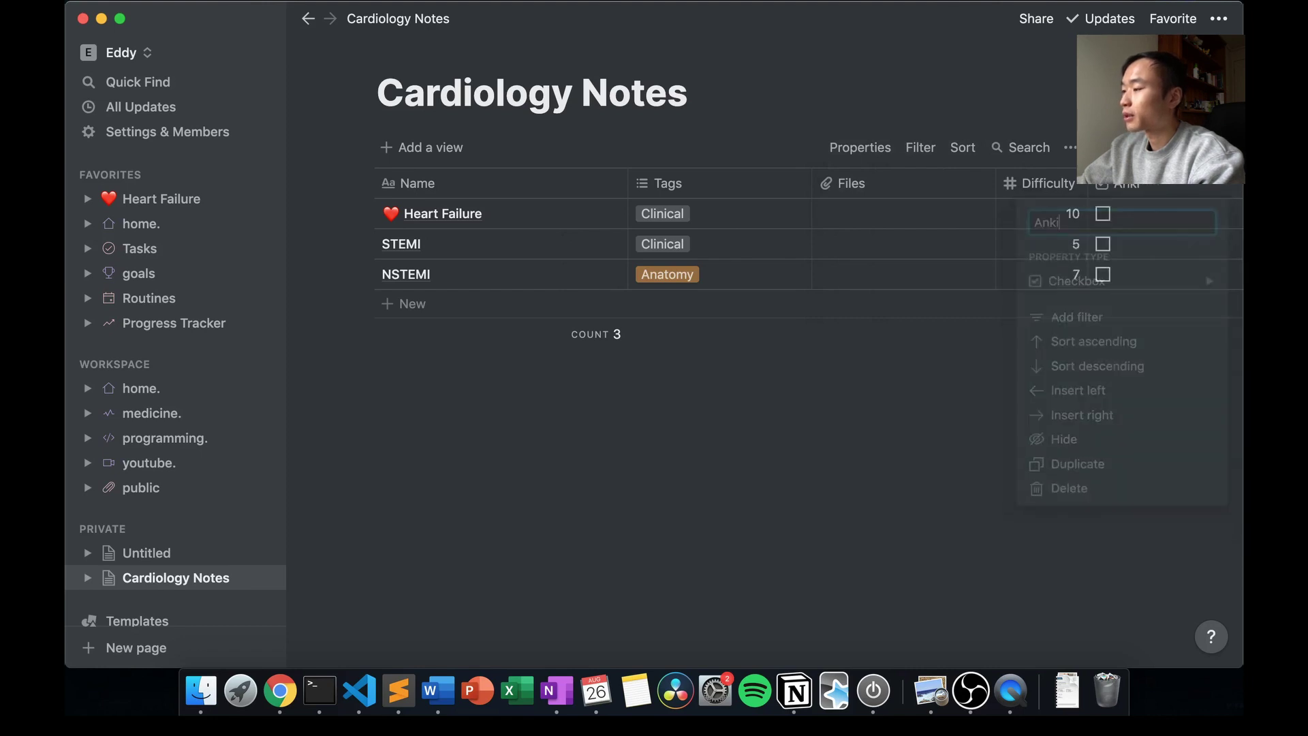
drag(1171, 193, 467, 184)
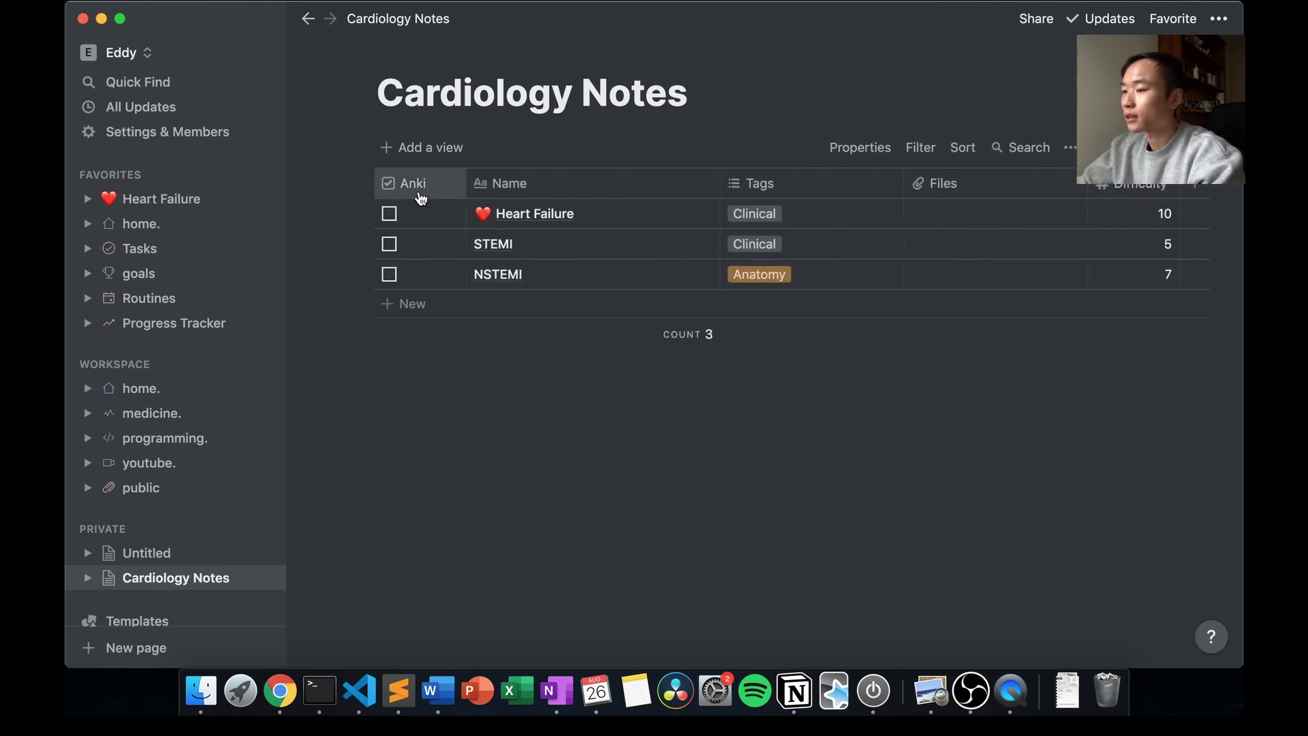
Tick and untick the Anki checkboxes of the Heart Failure and STEMI rows.
click(389, 213)
click(389, 244)
click(389, 213)
click(389, 243)
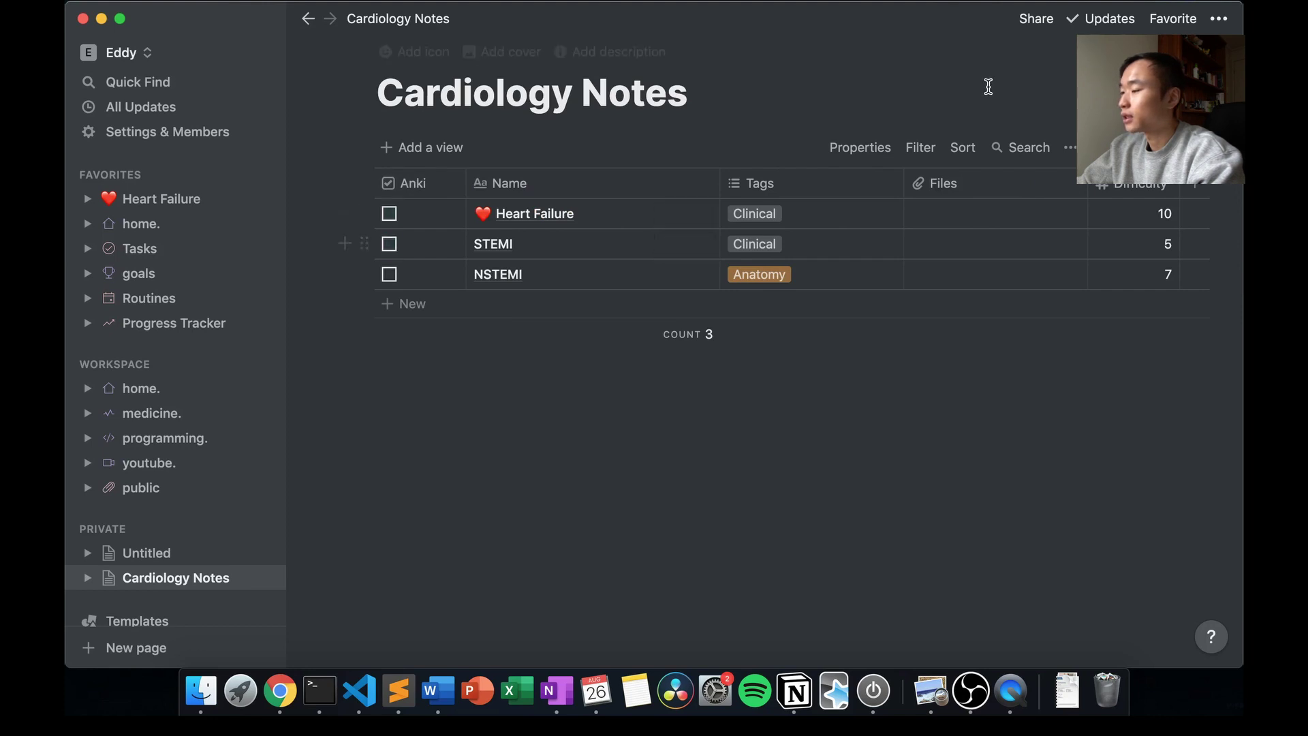
Add a Multi-select column named "Progress" between the Tags and Files columns.
click(1198, 185)
click(1148, 296)
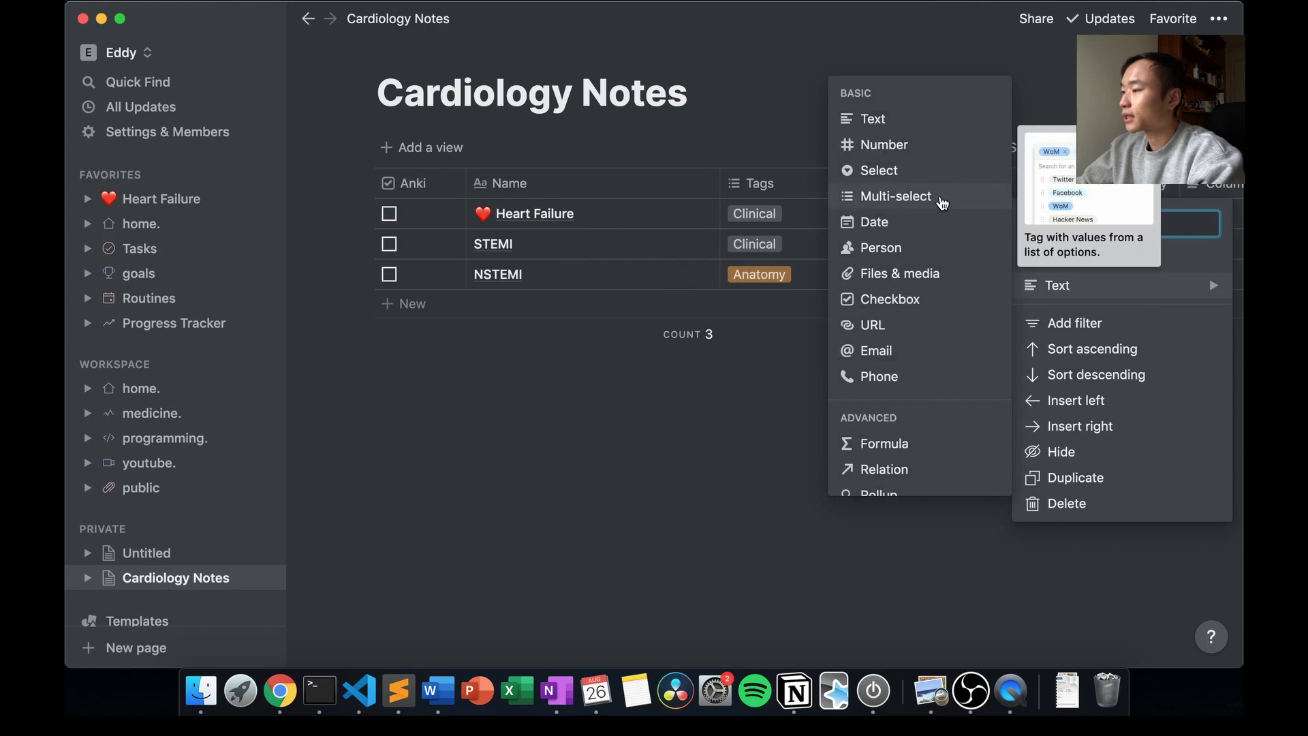
click(942, 198)
scroll(984, 184, right, 1)
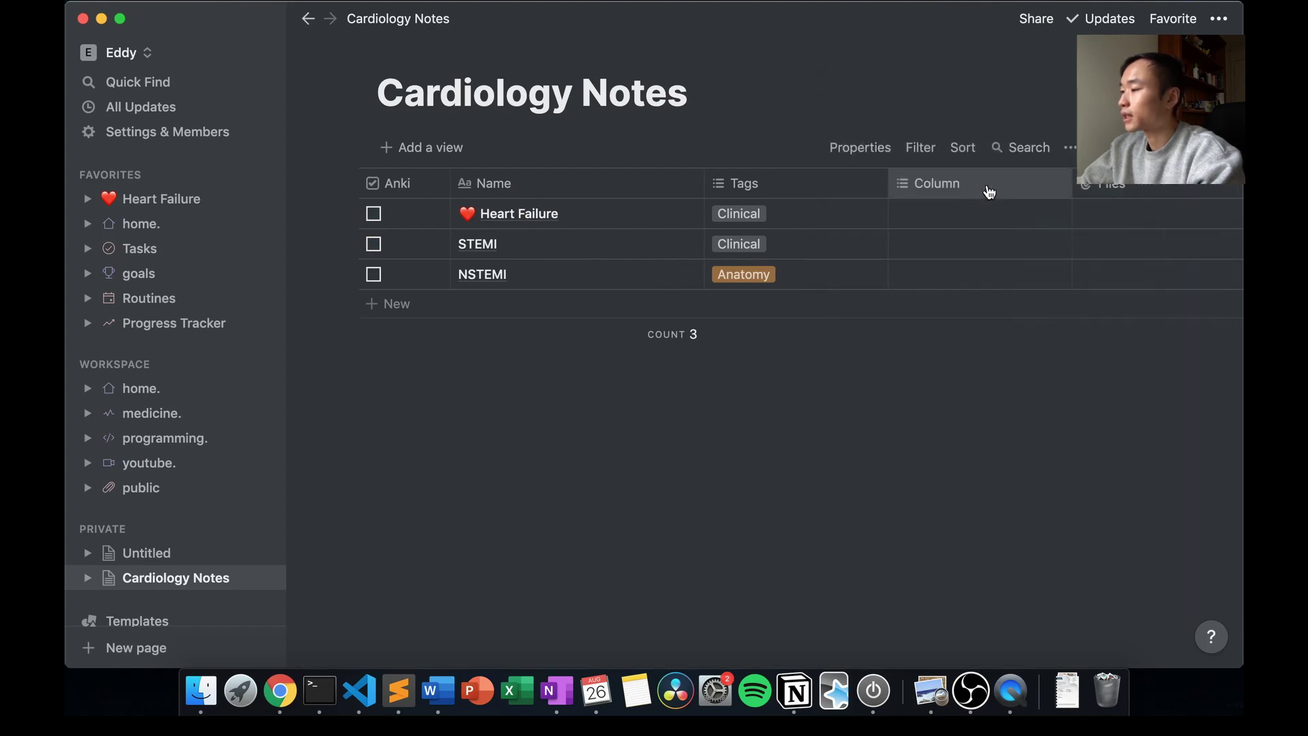
click(980, 184)
text(Progress)
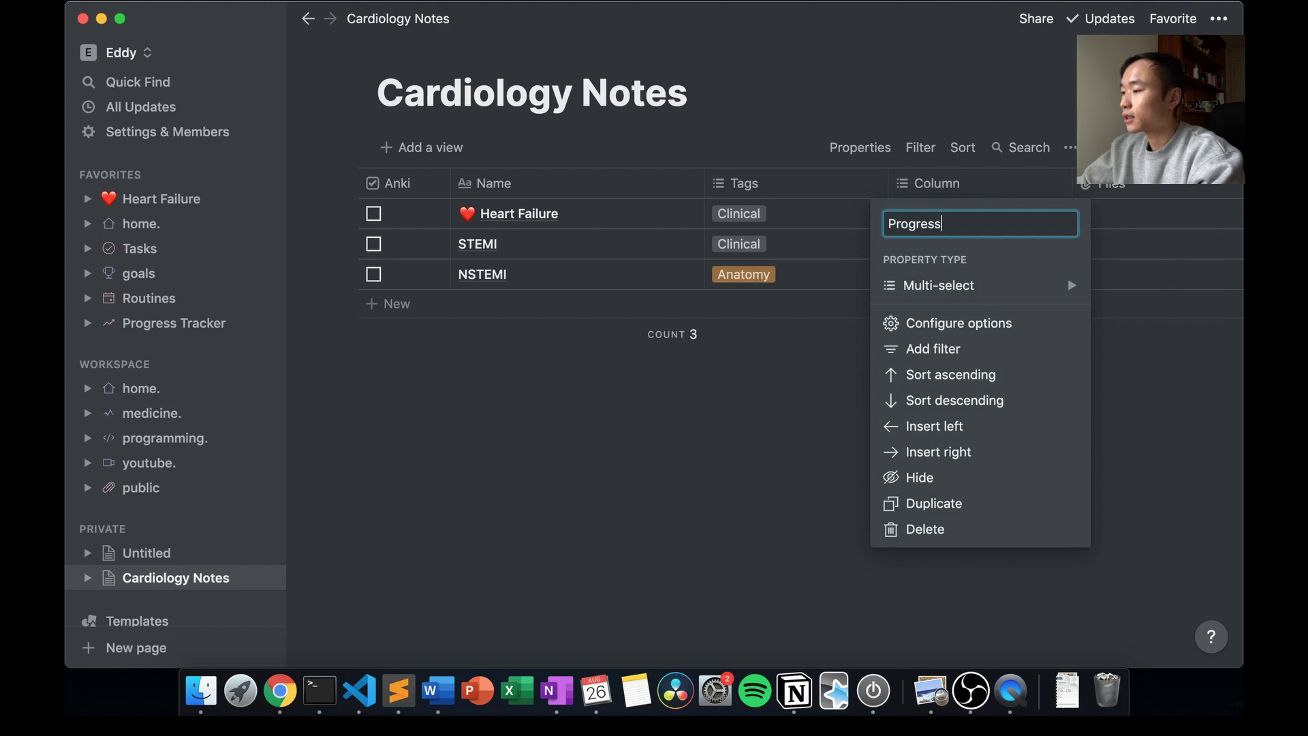
key(Return)
Create and assign the Progress options "Started" for Heart Failure and "Completed" for STEMI.
click(960, 210)
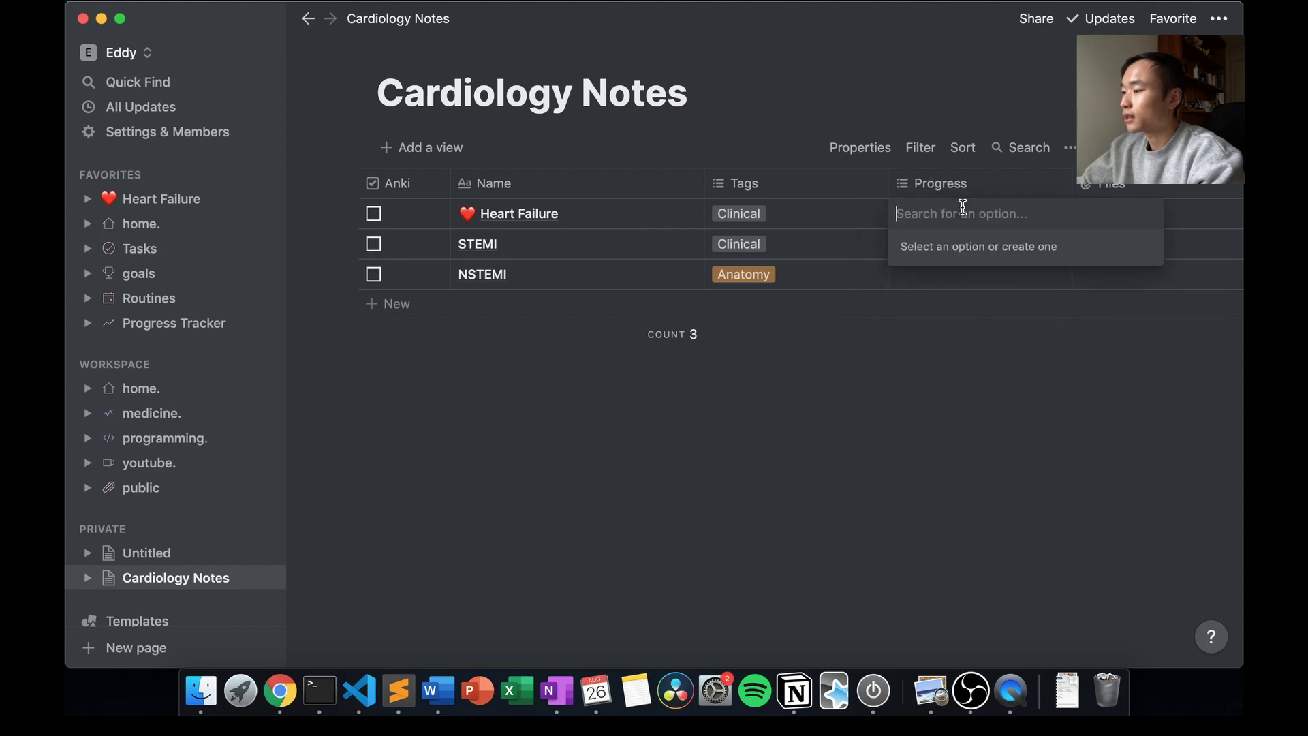
text(Started)
key(Return)
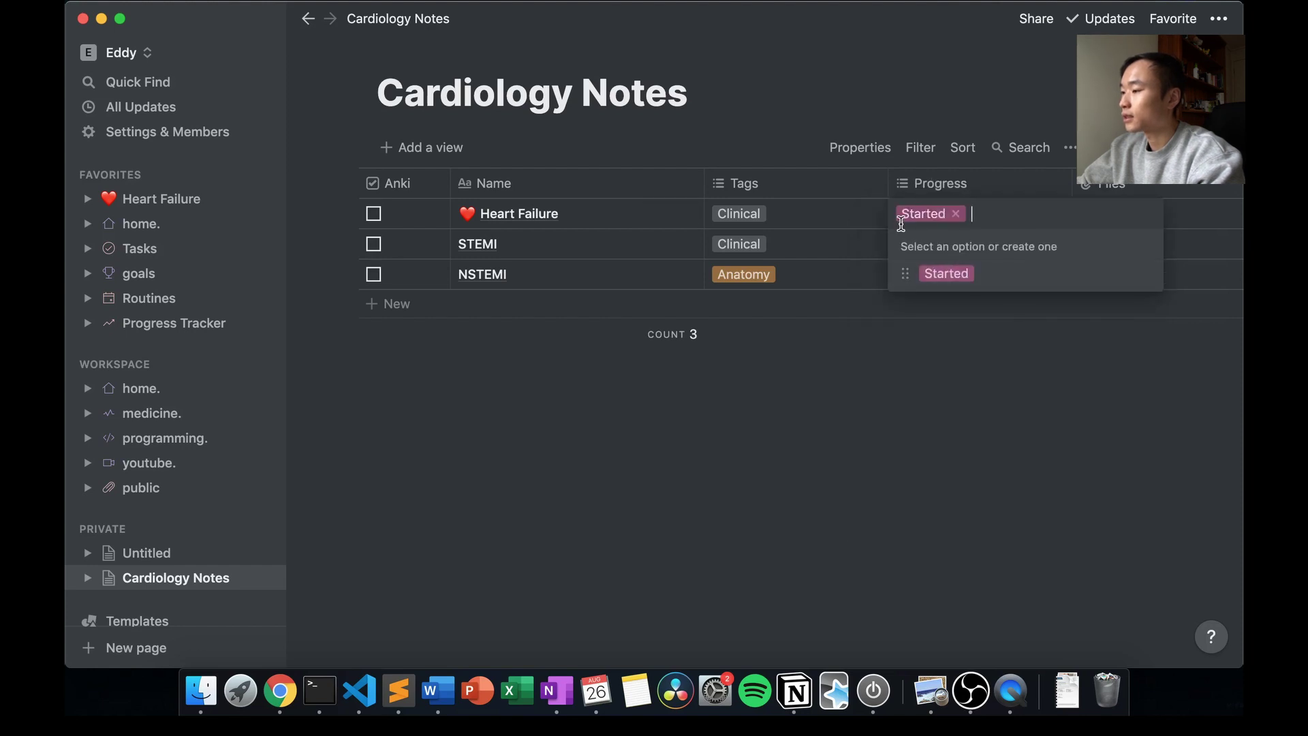
key(Escape)
click(934, 244)
text(Com)
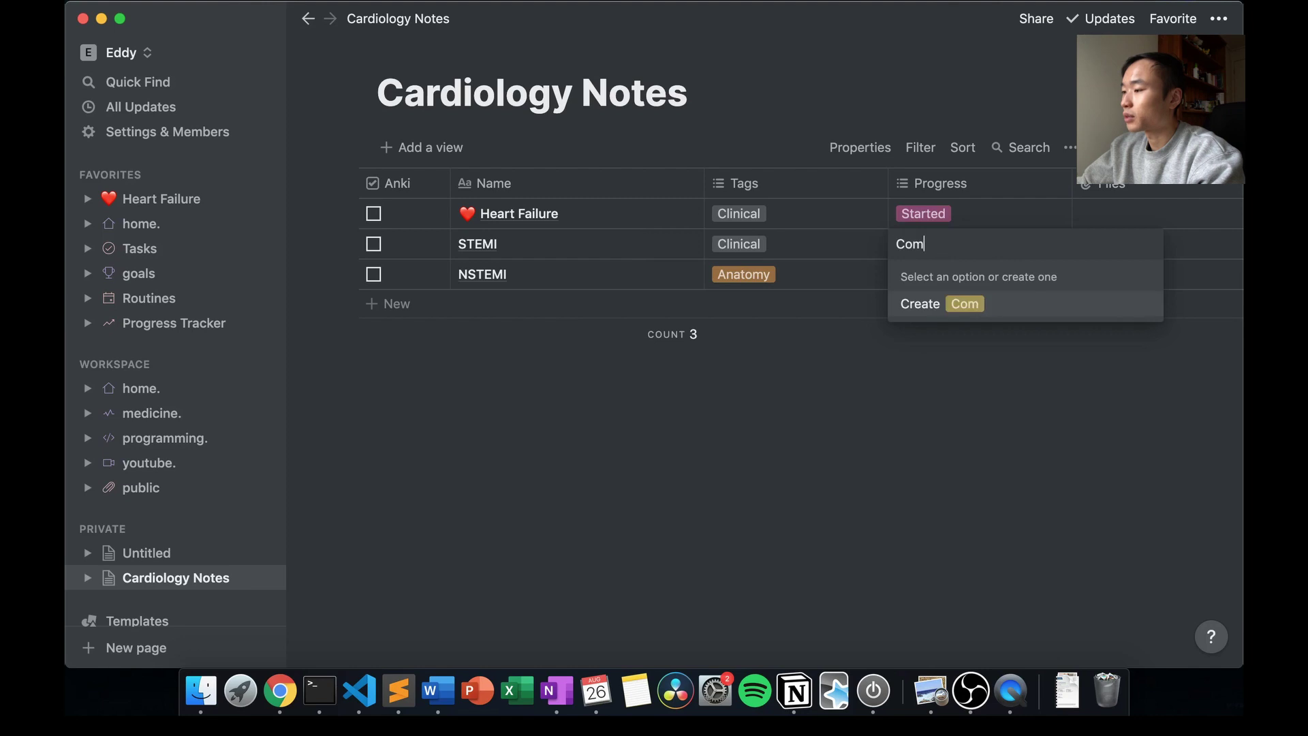
text(pleted)
key(Return)
key(Escape)
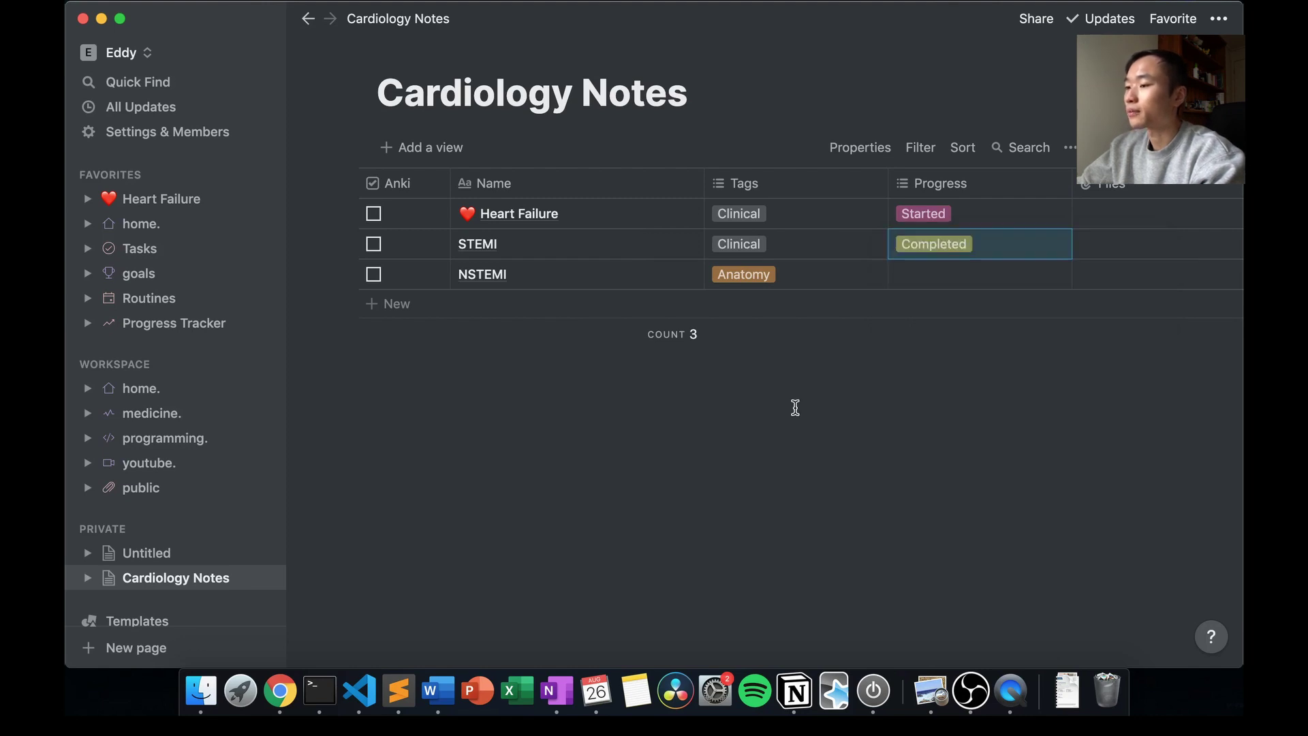
Open the Heart Failure entry to look over its properties and notes, and return to the Cardiology Notes table.
click(680, 214)
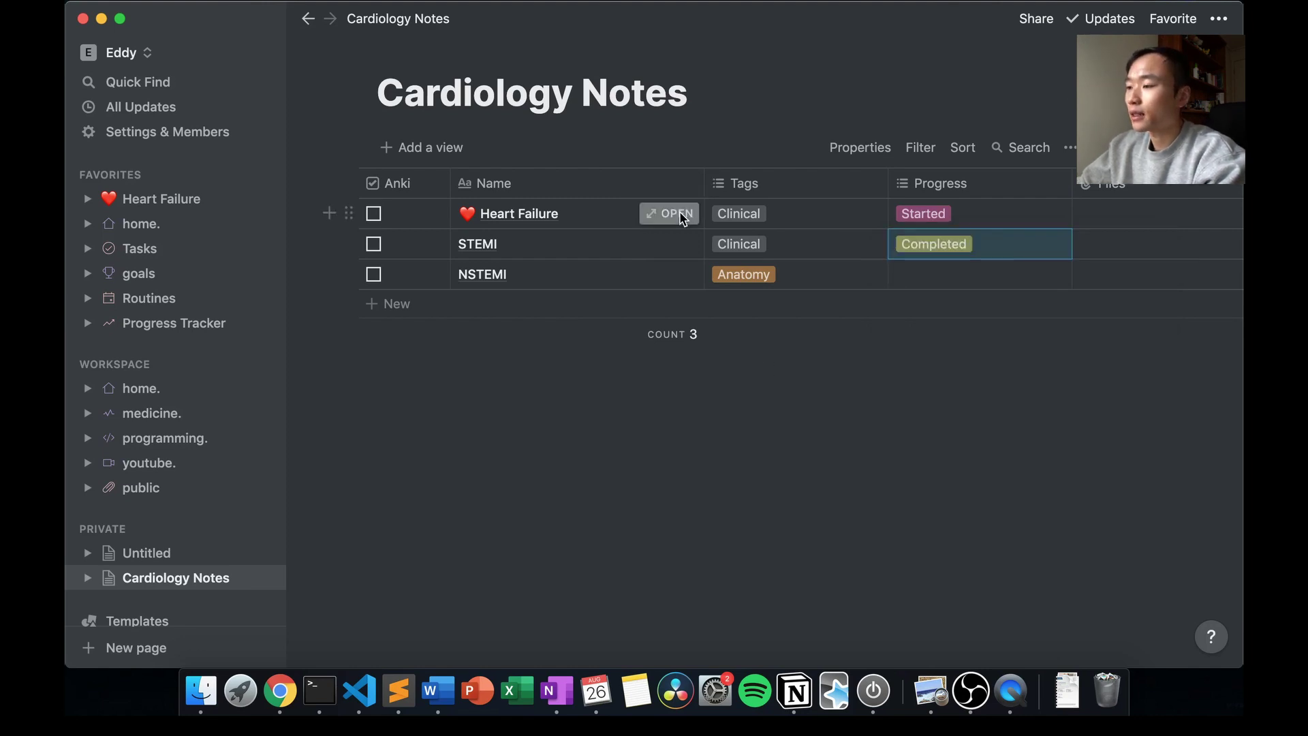
scroll(633, 392, down, 5)
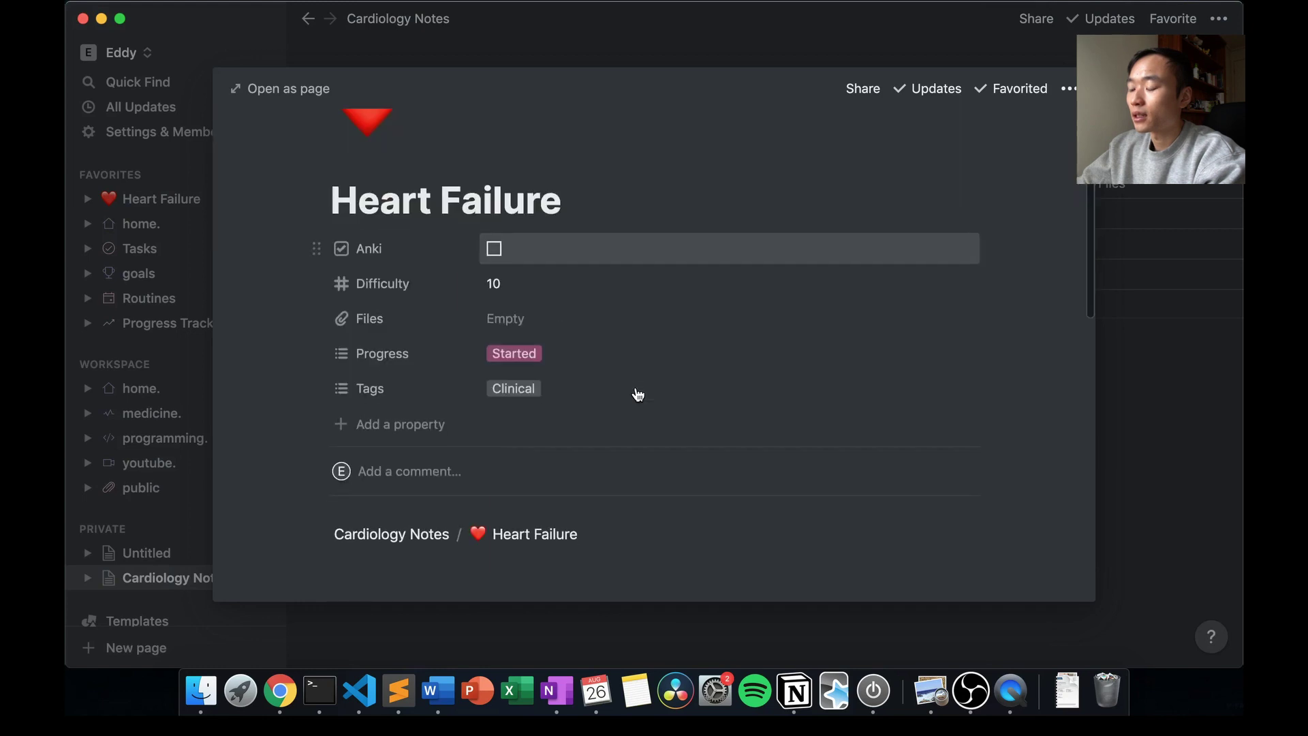
click(635, 425)
key(Escape)
key(shift+Up)
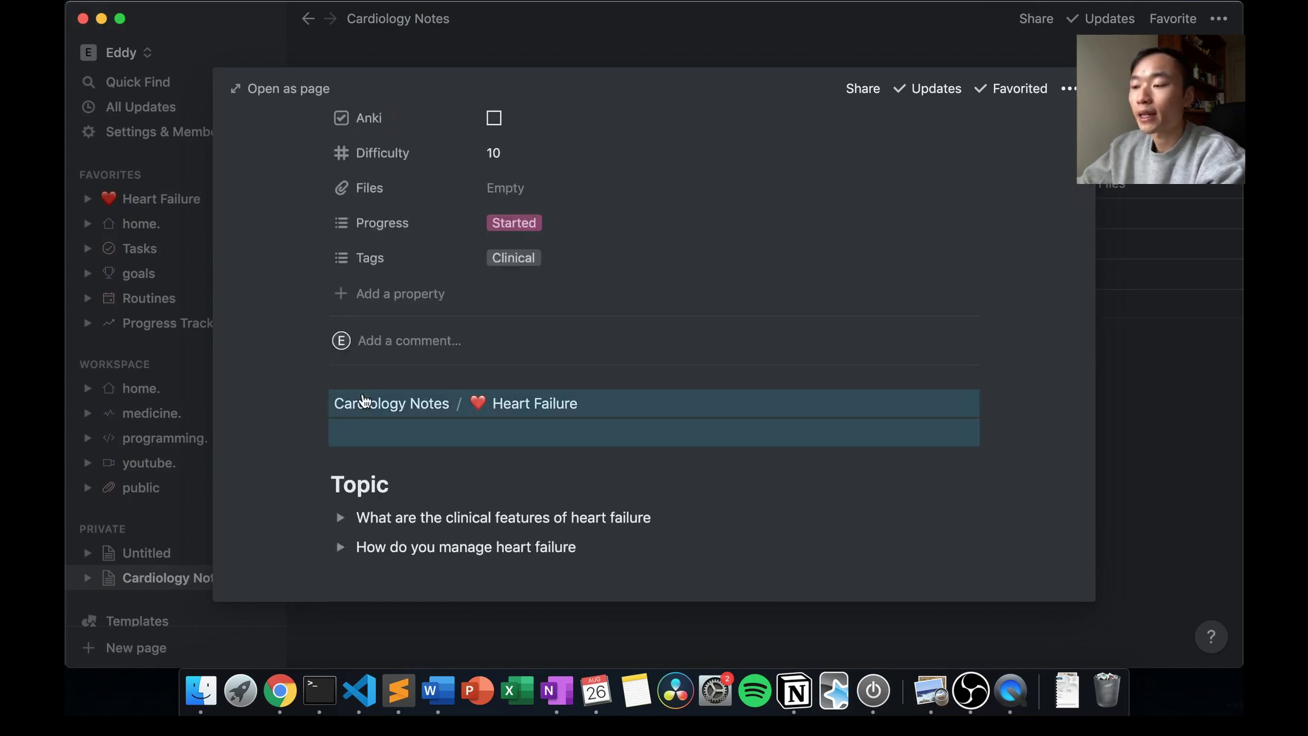
scroll(468, 490, down, 2)
scroll(468, 493, up, 7)
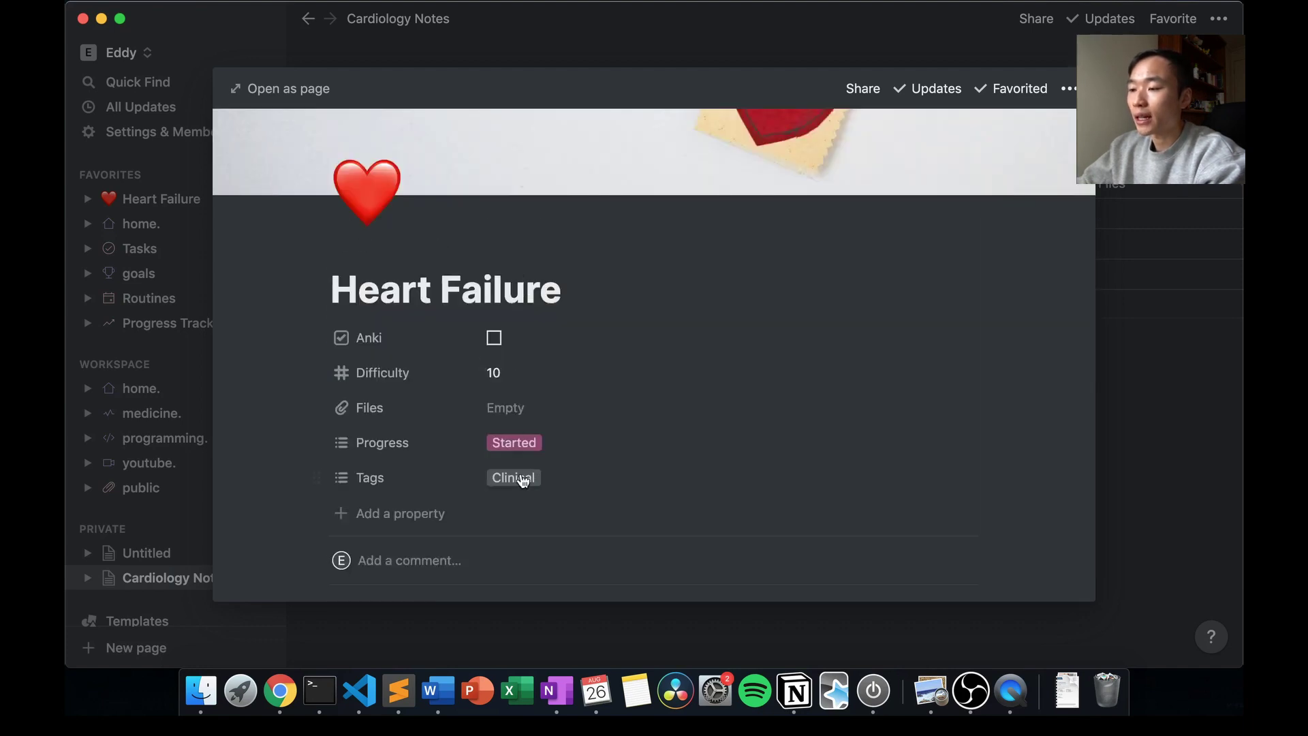
click(617, 27)
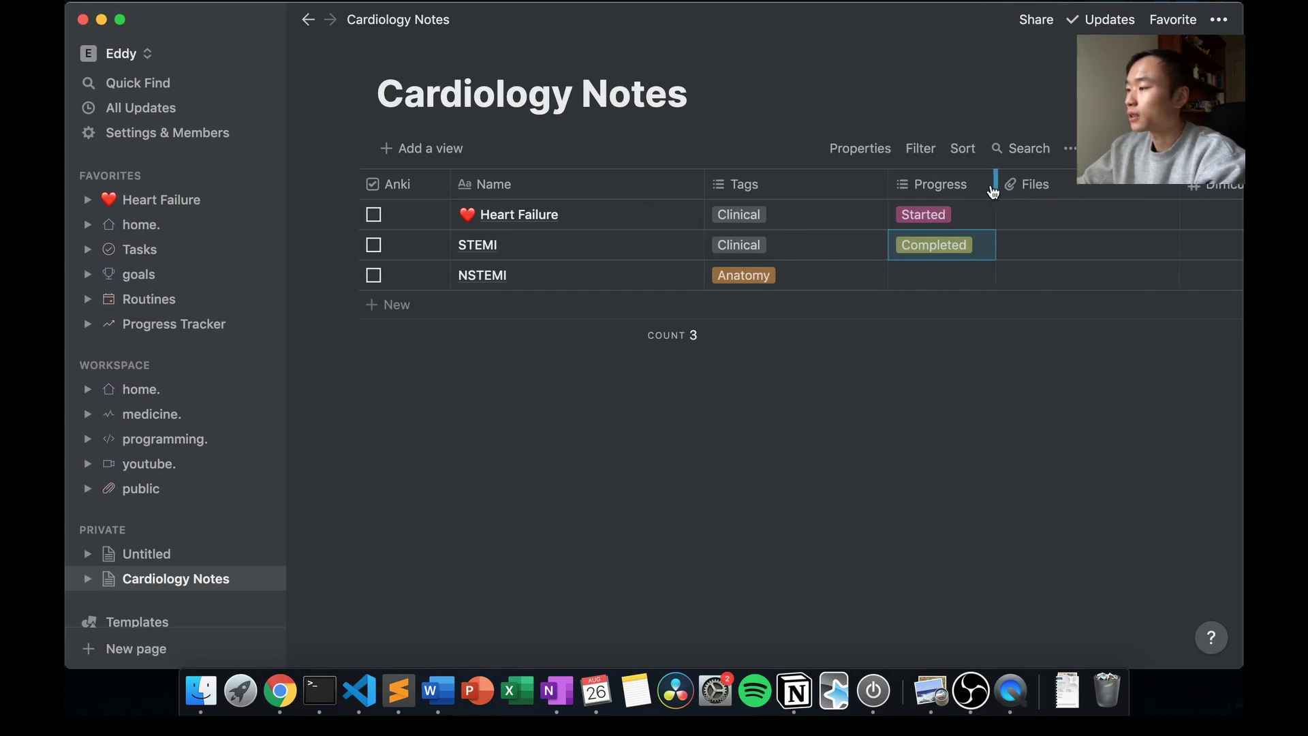
Move the Difficulty column directly after the Name column.
scroll(996, 193, right, 4)
drag(1092, 187, 665, 171)
scroll(708, 286, left, 4)
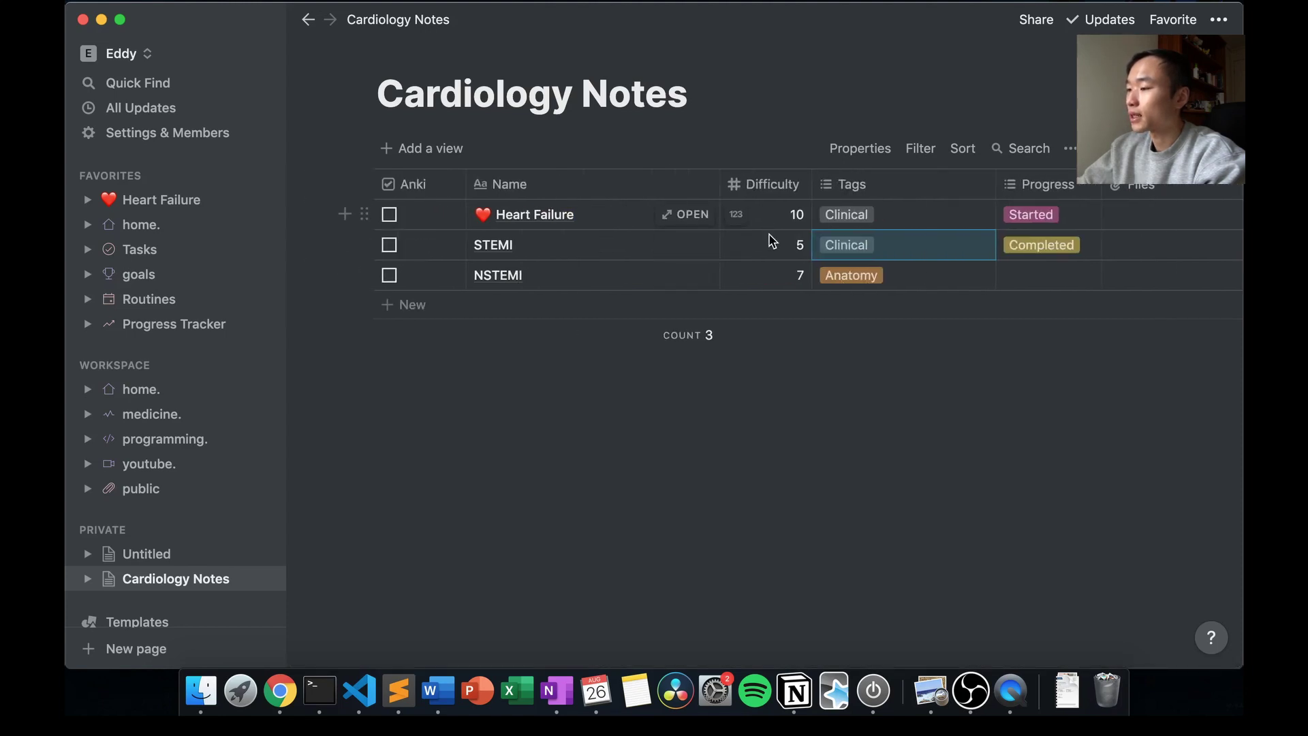
Sort the Cardiology Notes table by Difficulty in ascending order.
click(966, 156)
click(886, 320)
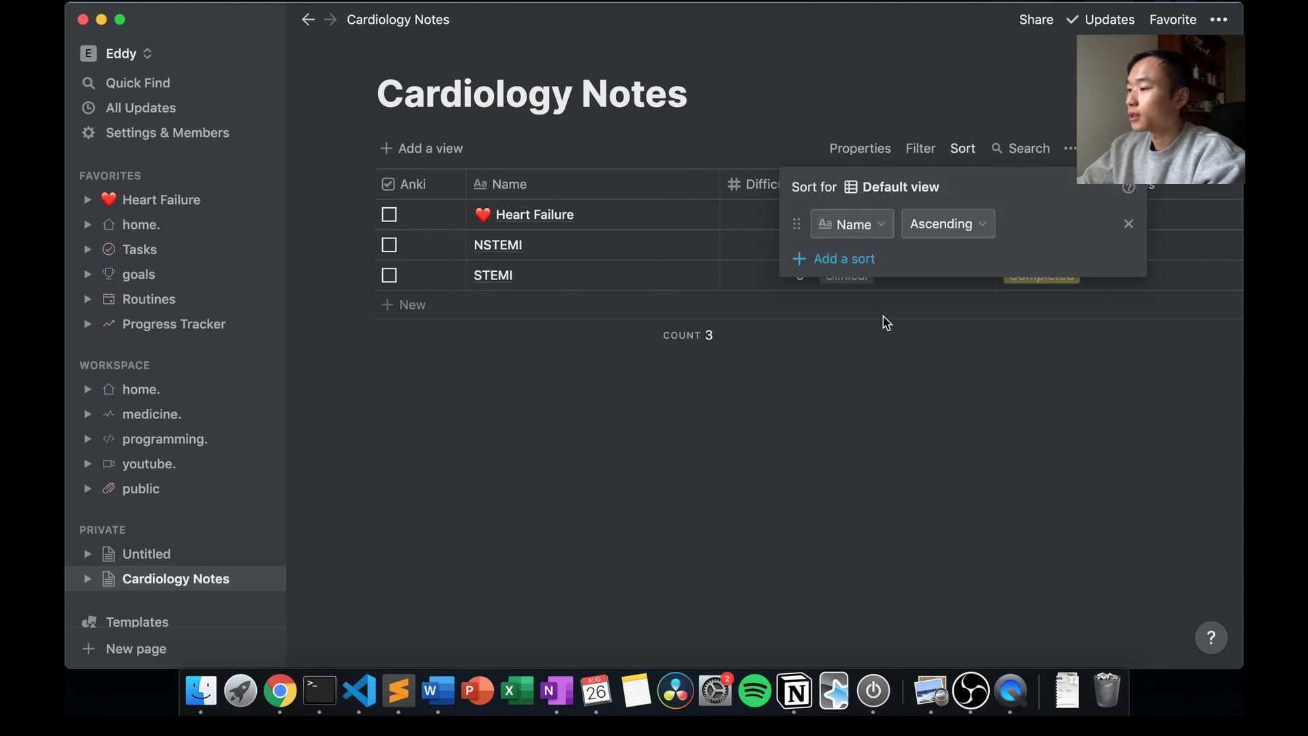
click(884, 225)
click(831, 354)
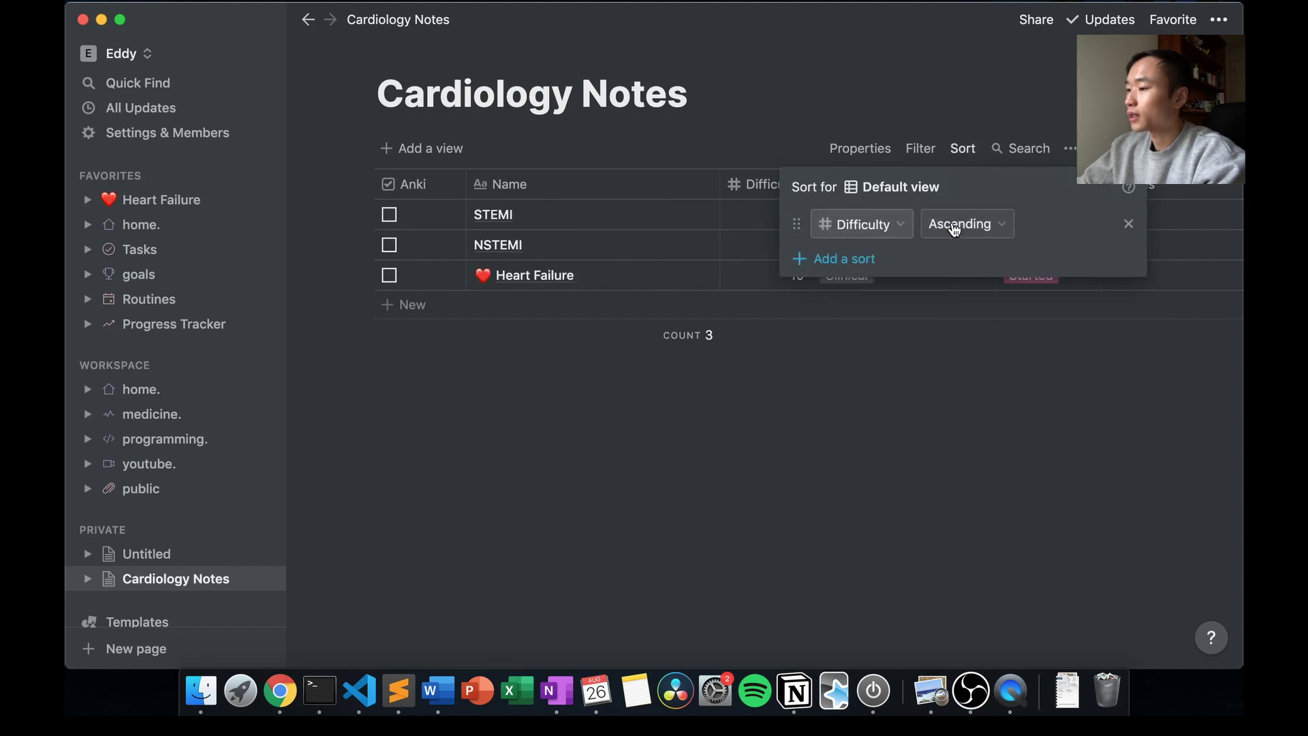
click(914, 368)
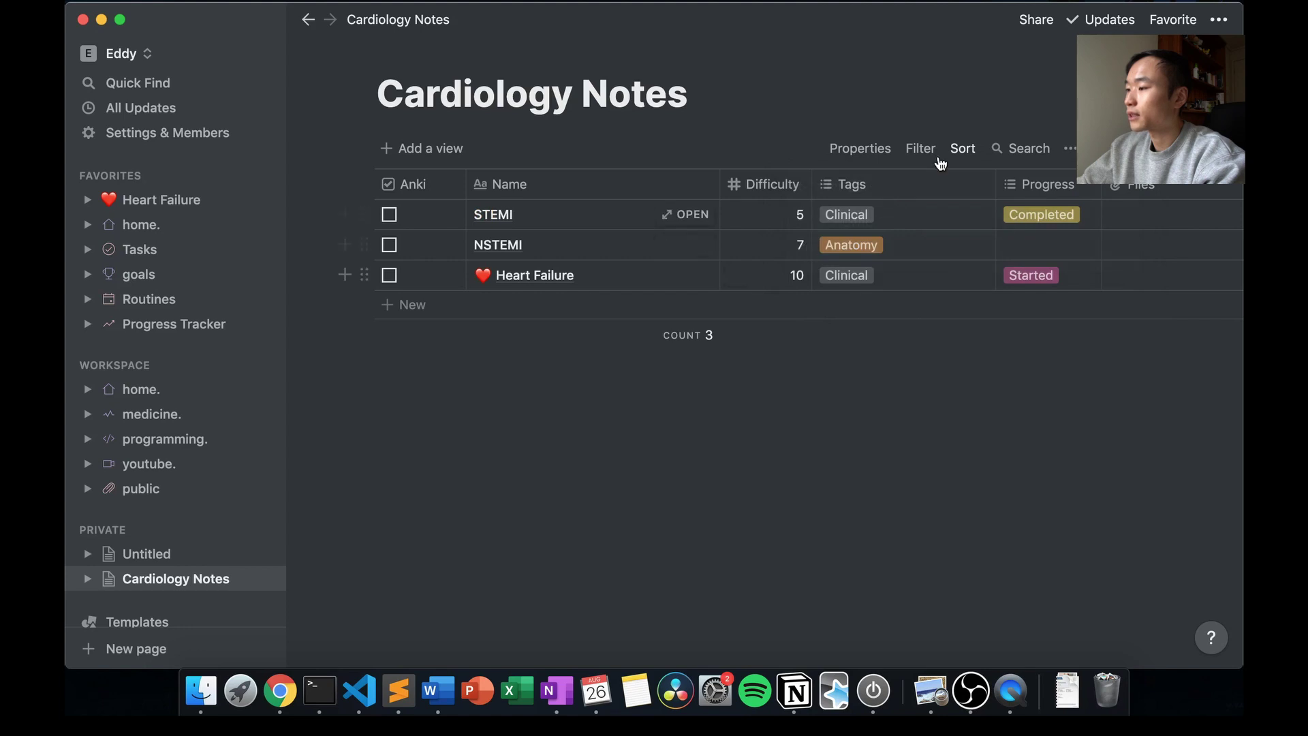
Switch the table's Difficulty sort to descending order.
click(963, 151)
click(971, 224)
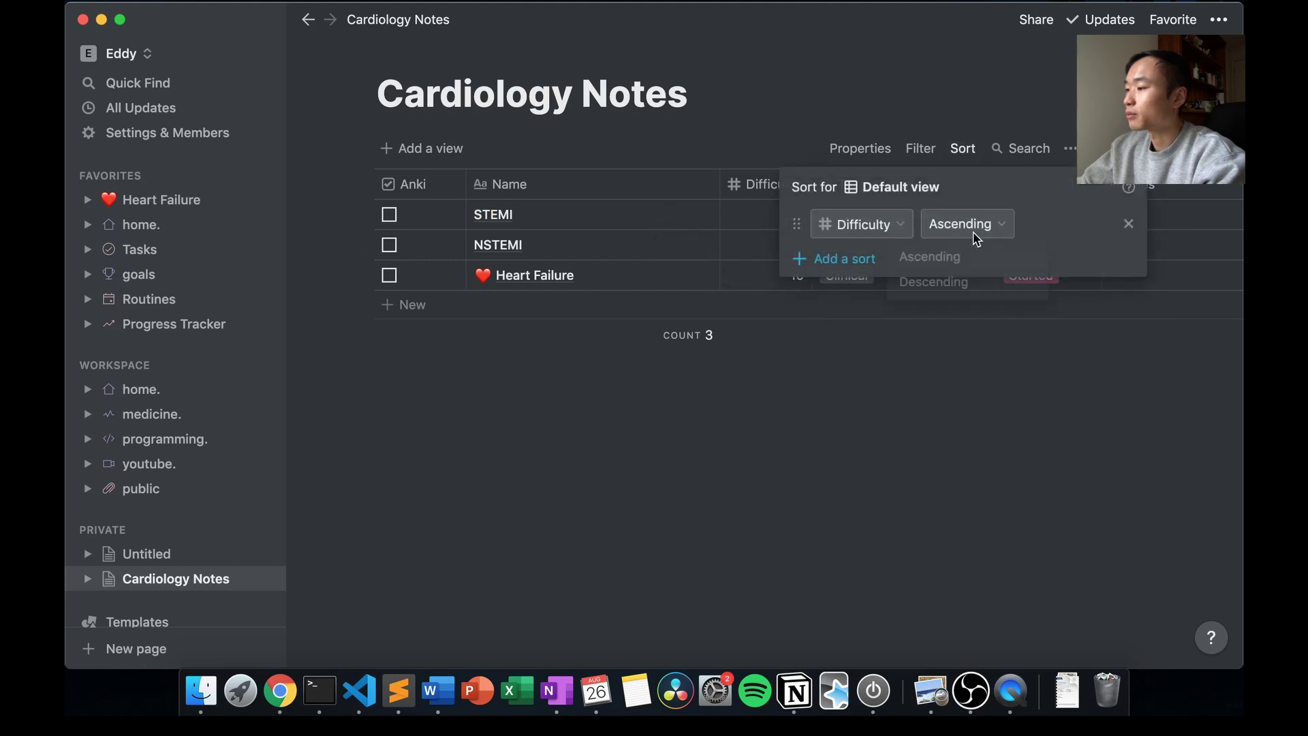
click(974, 281)
click(956, 385)
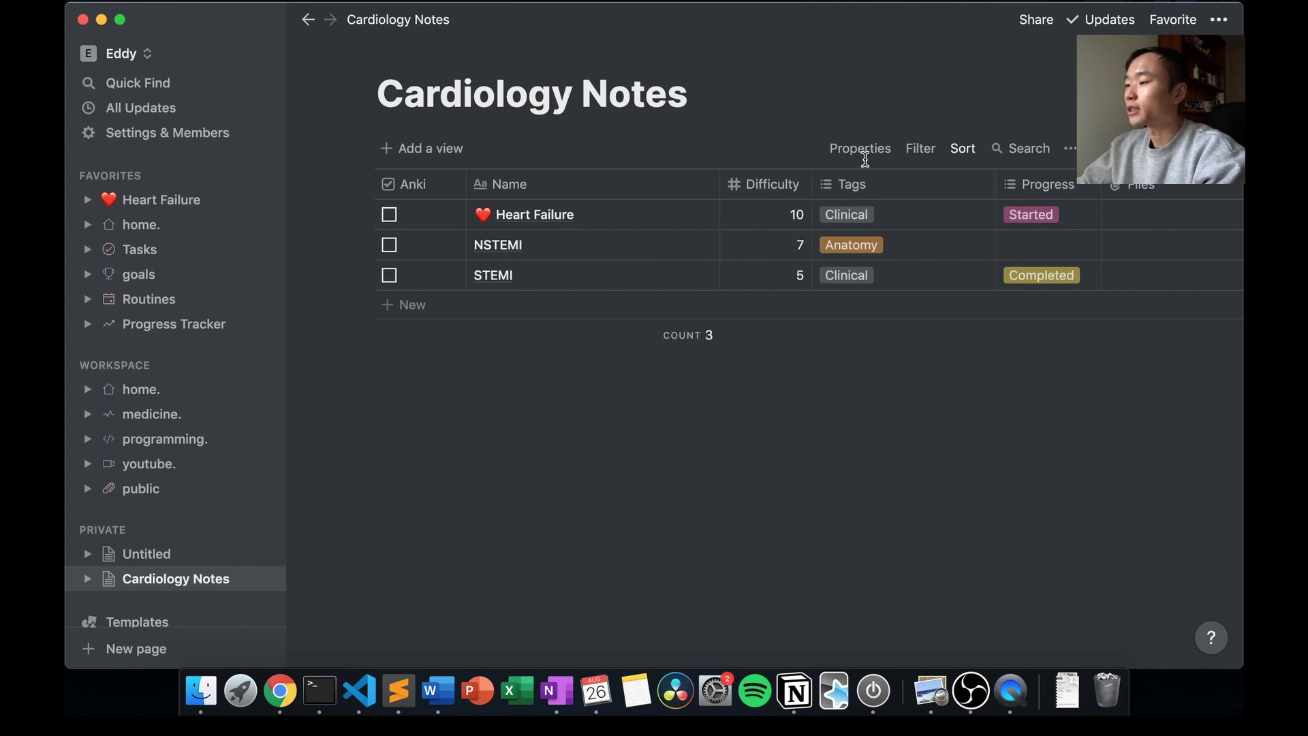
Add a Date column after the Files column and name it "Next Review".
scroll(1126, 194, right, 5)
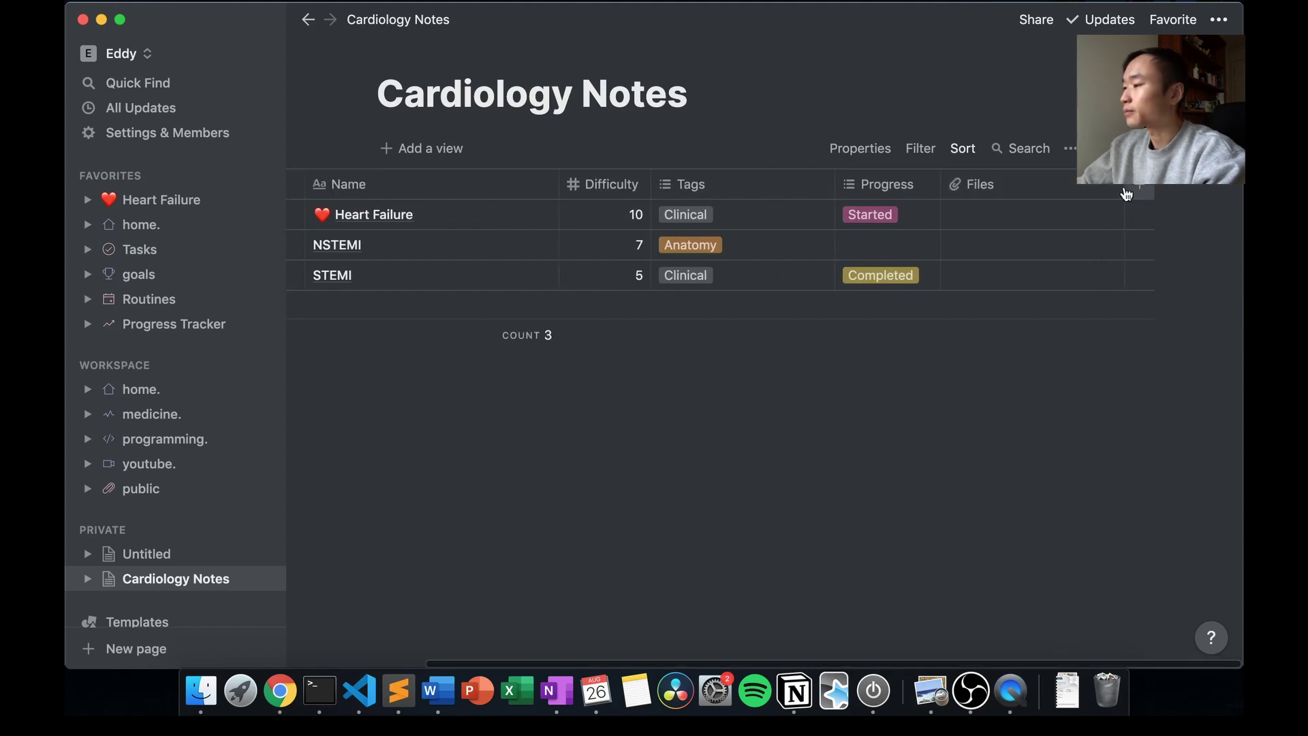
click(1144, 192)
click(1146, 294)
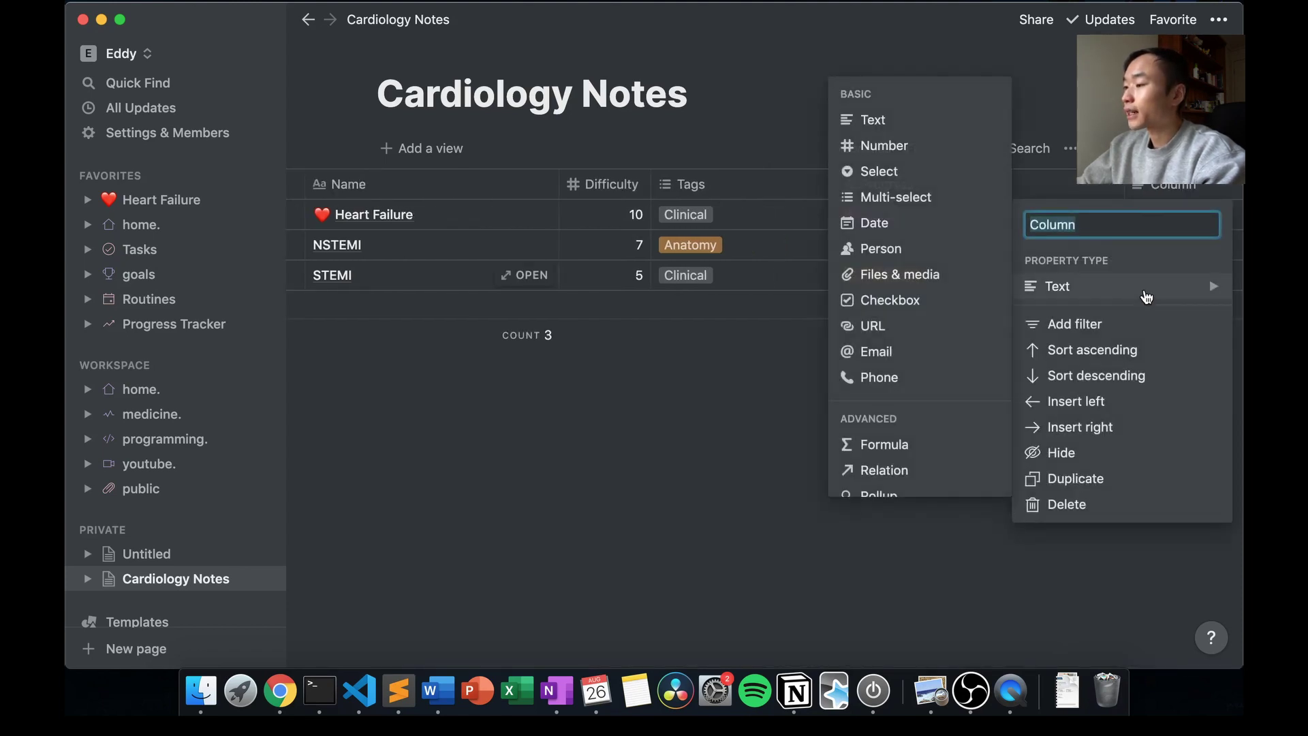
click(940, 223)
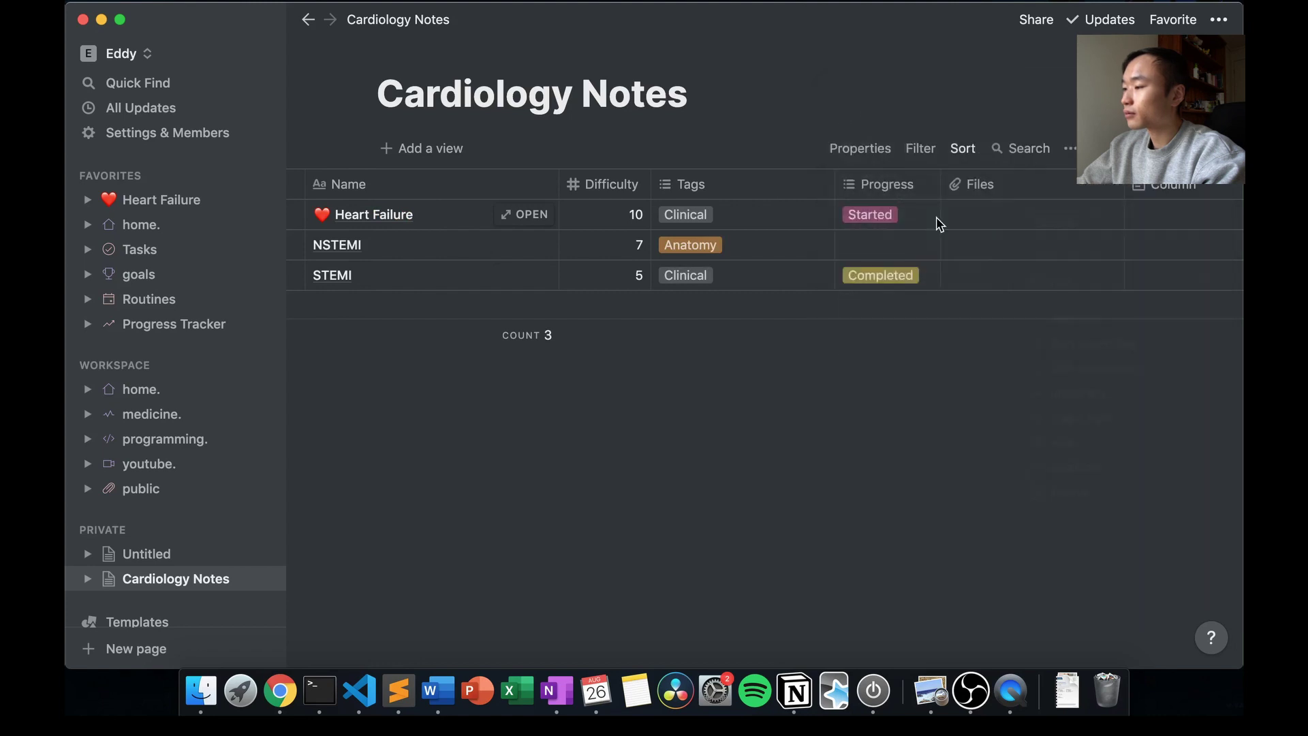
text(Date)
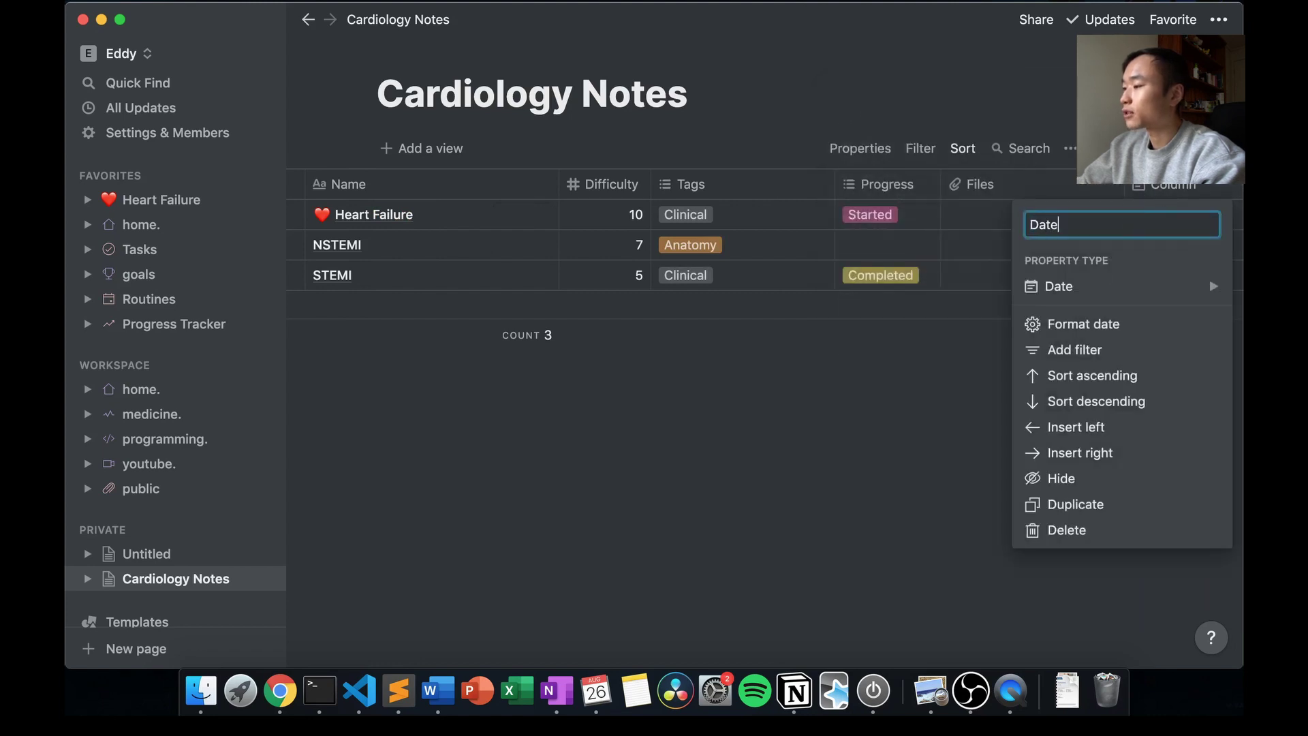
key(Return)
click(1167, 194)
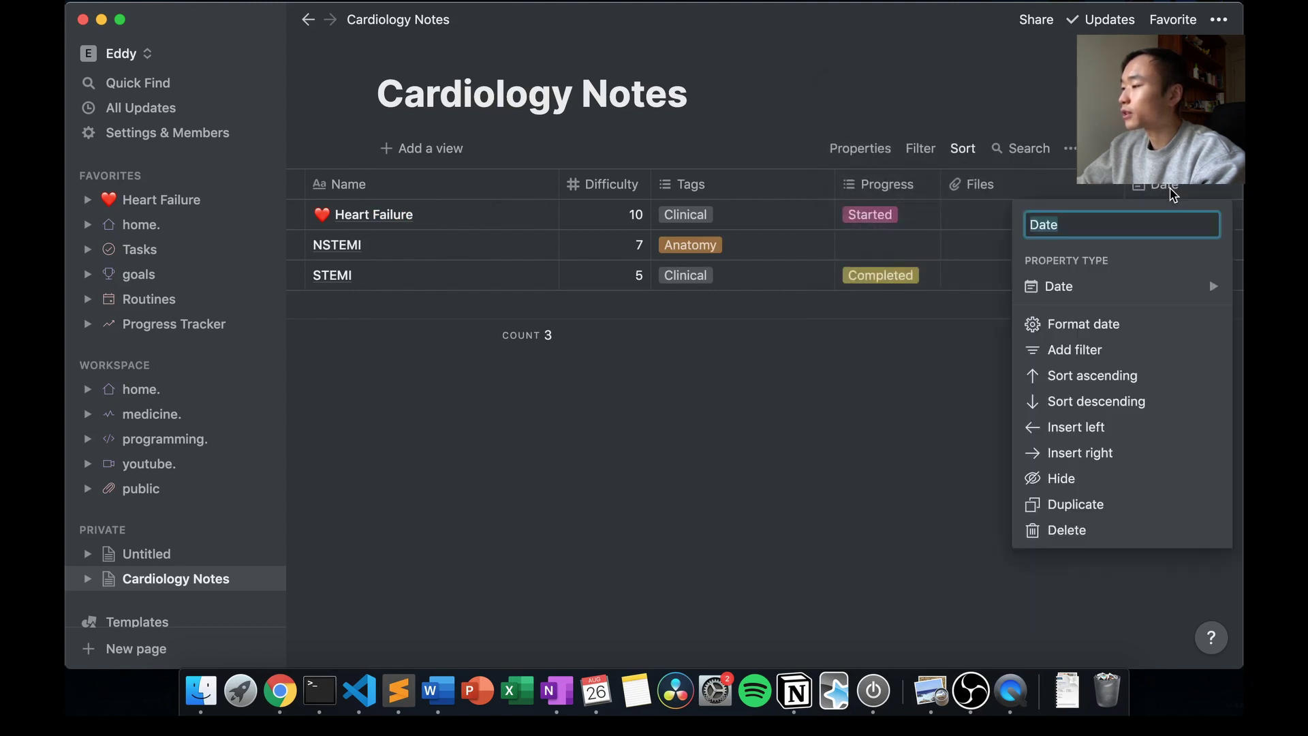
text(Next R)
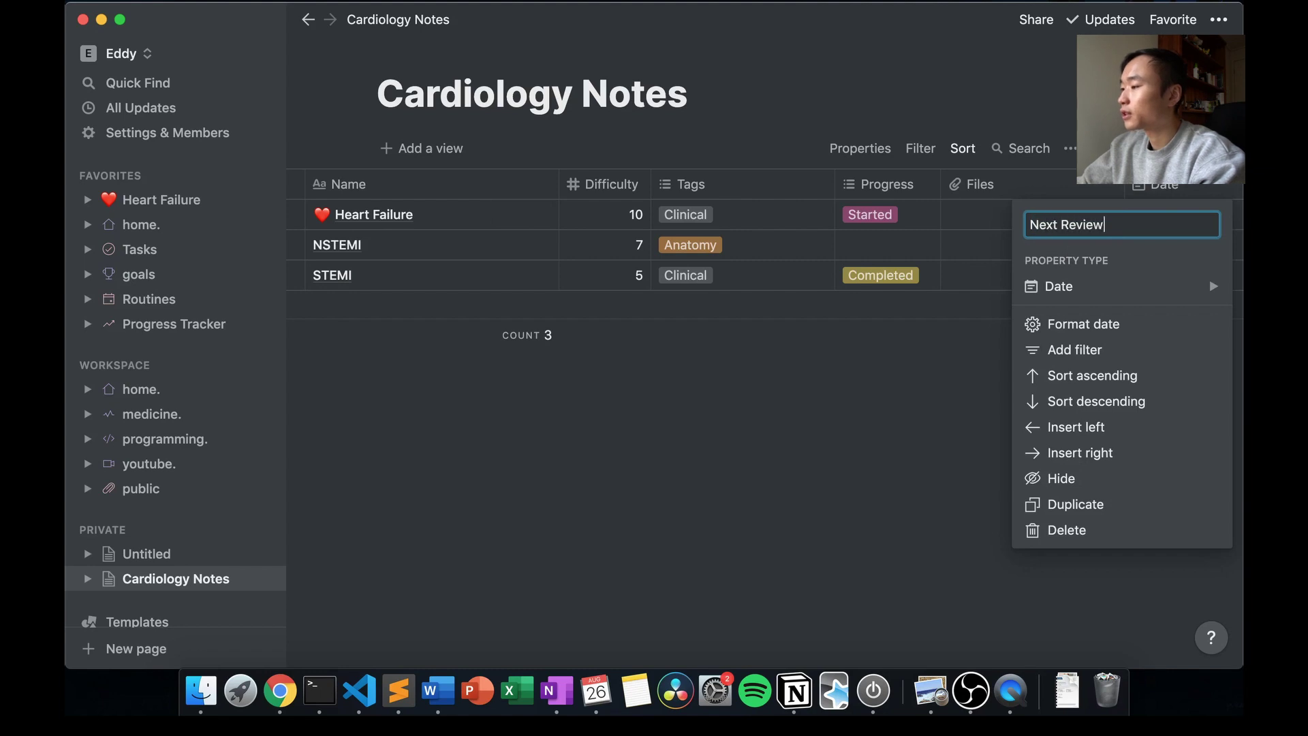
text(eview)
key(Return)
Set the Next Review date to Aug 28, 2020 for Heart Failure and Aug 29, 2020 for NSTEMI.
click(1178, 215)
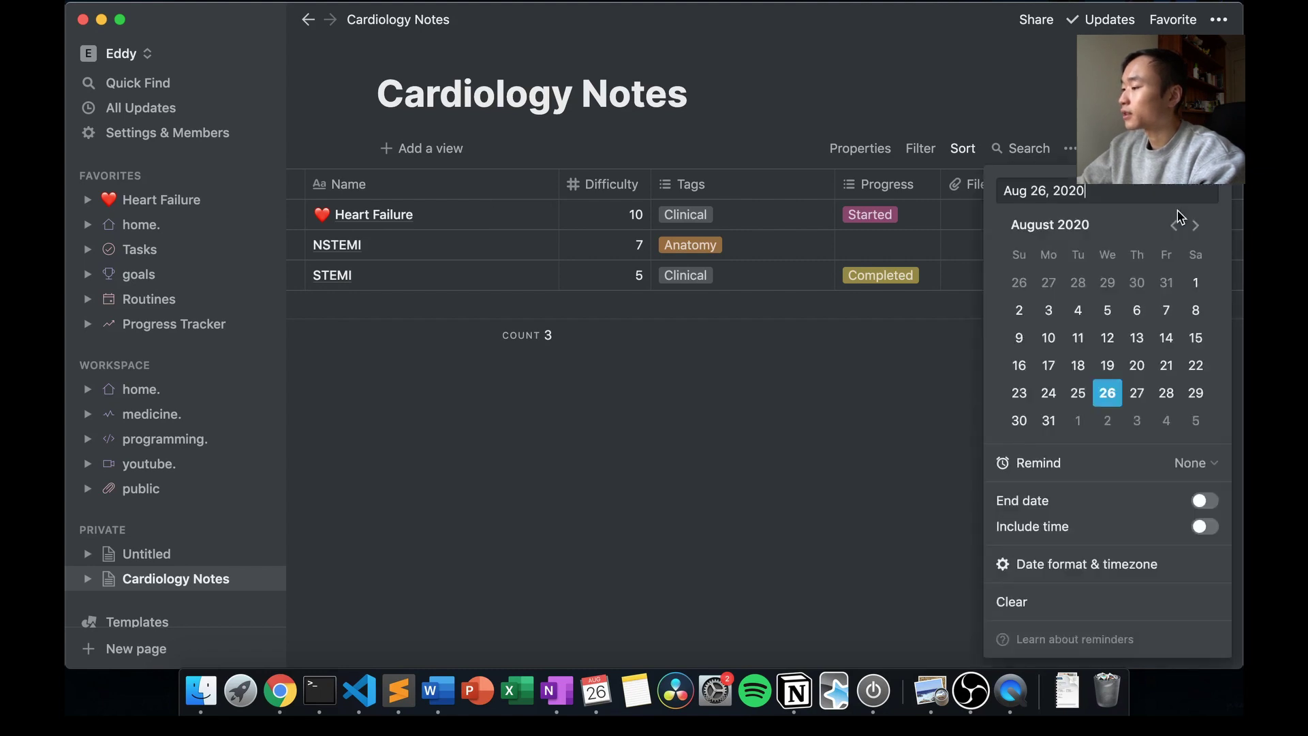
click(1167, 393)
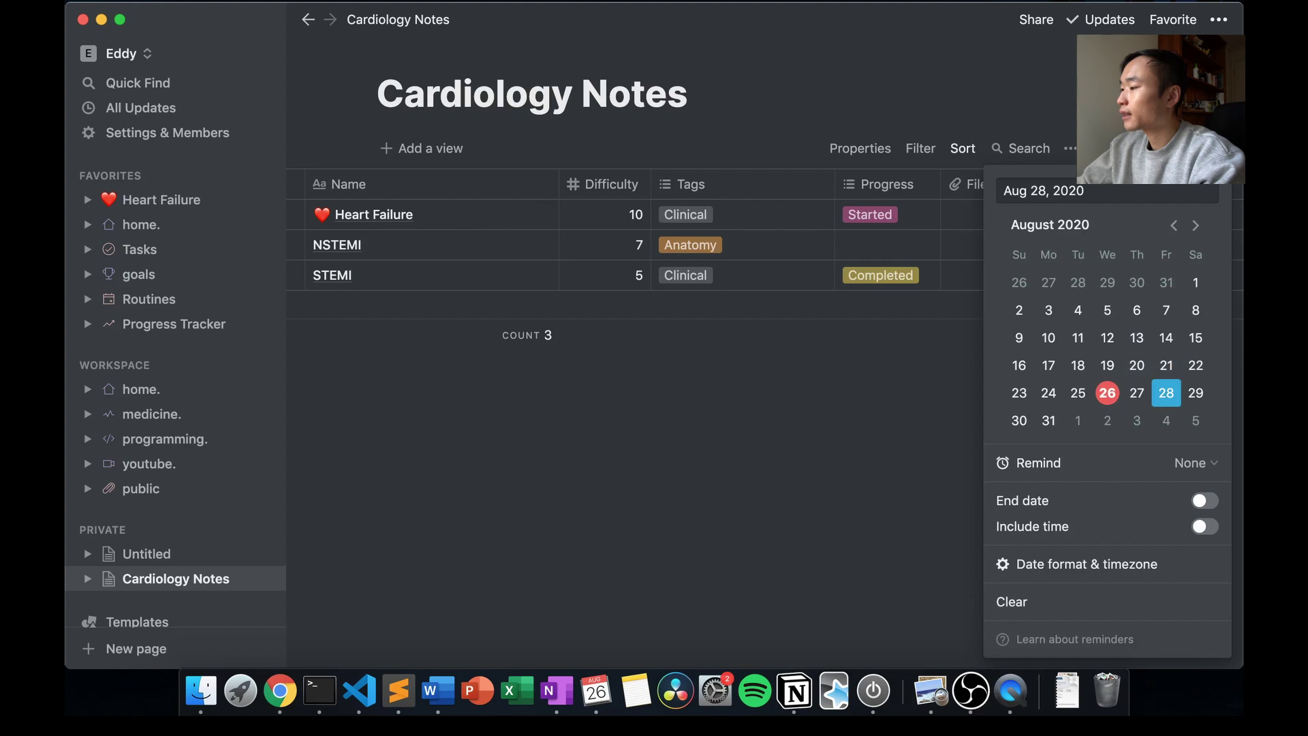
key(Escape)
click(1200, 244)
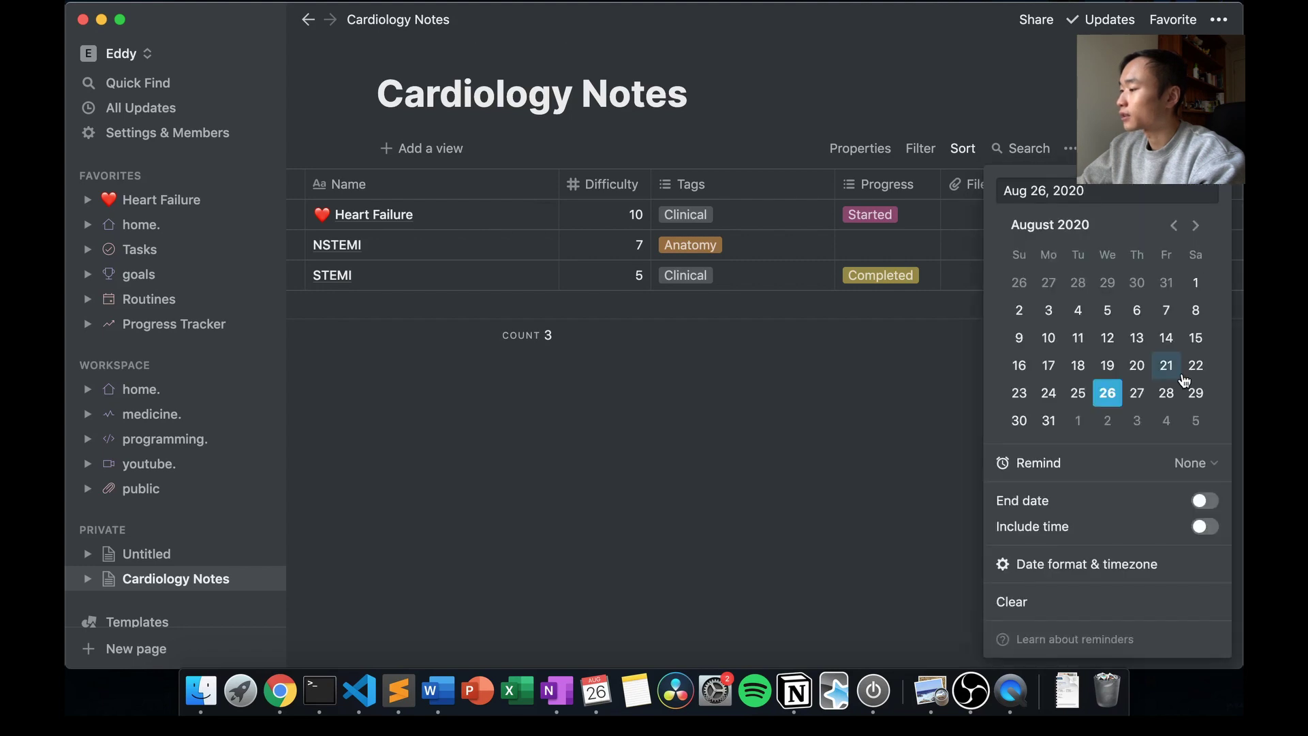
click(1196, 393)
key(Escape)
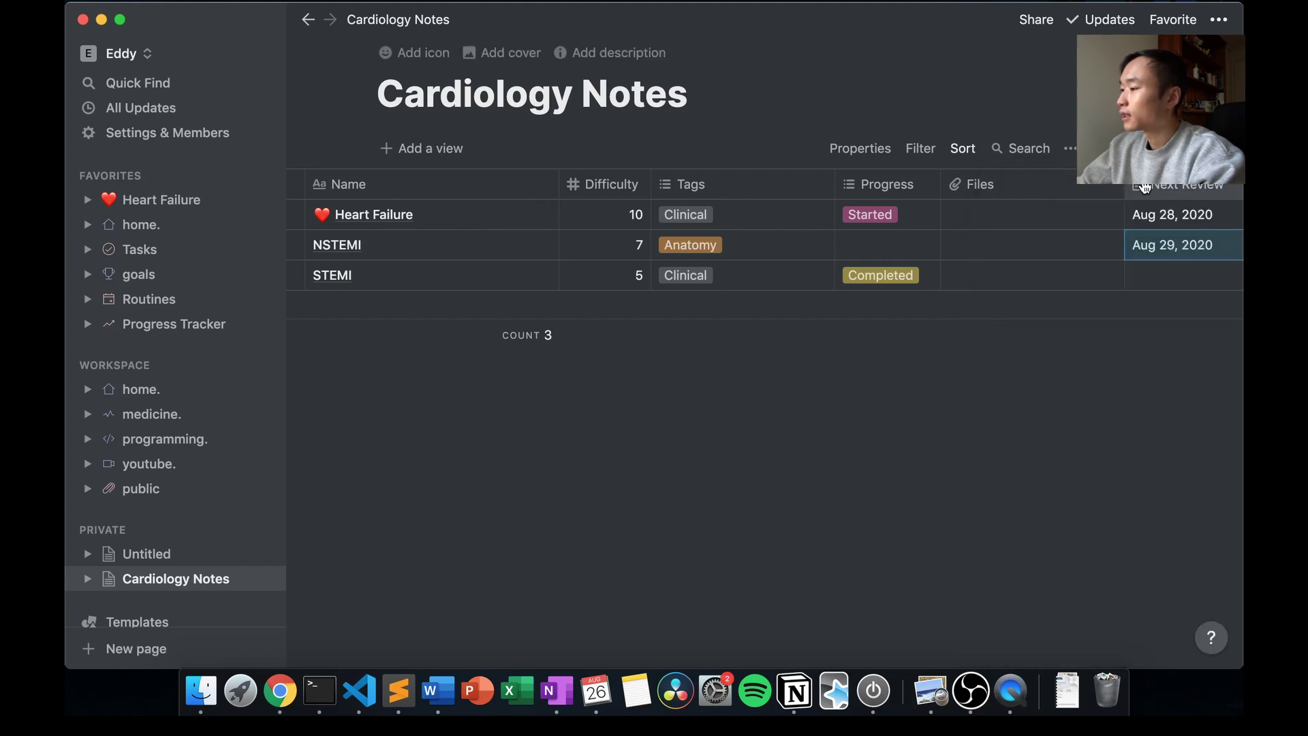
Replace the table's Difficulty sort with a descending sort by Next Review.
click(961, 150)
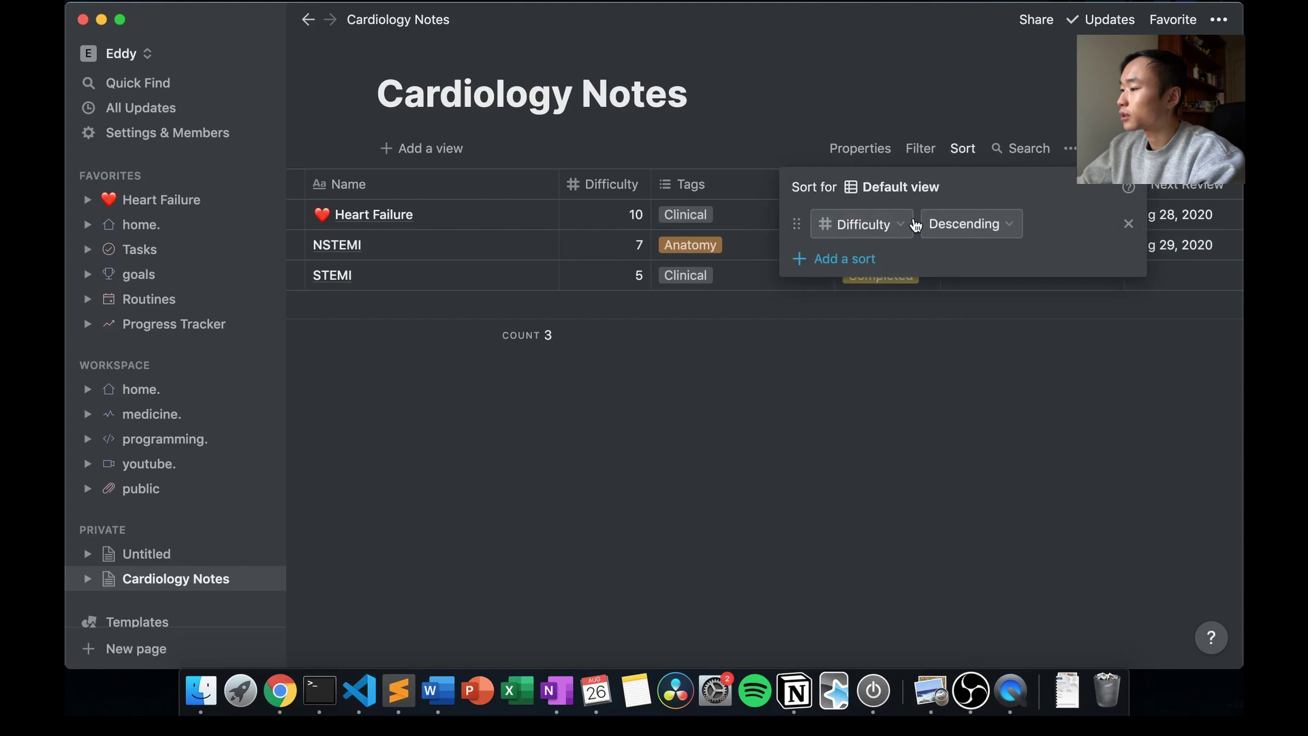
click(866, 257)
click(1128, 224)
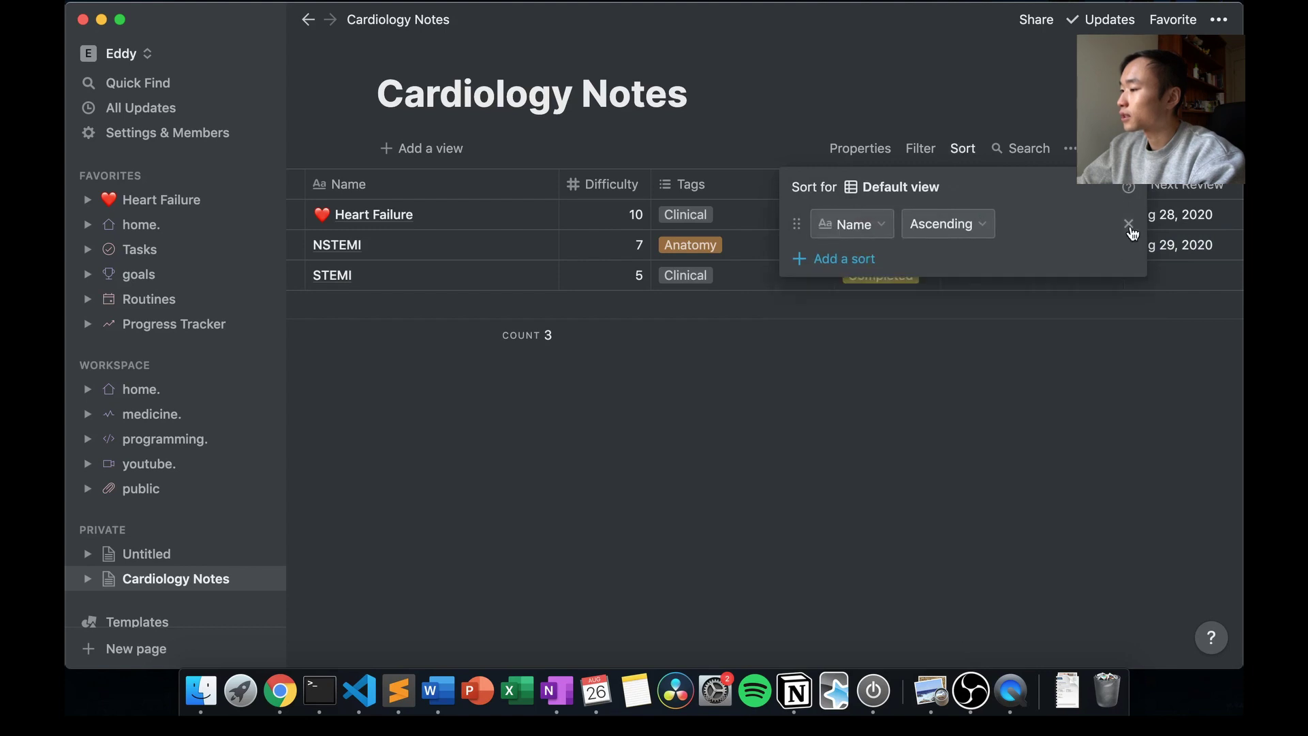
click(874, 227)
click(868, 401)
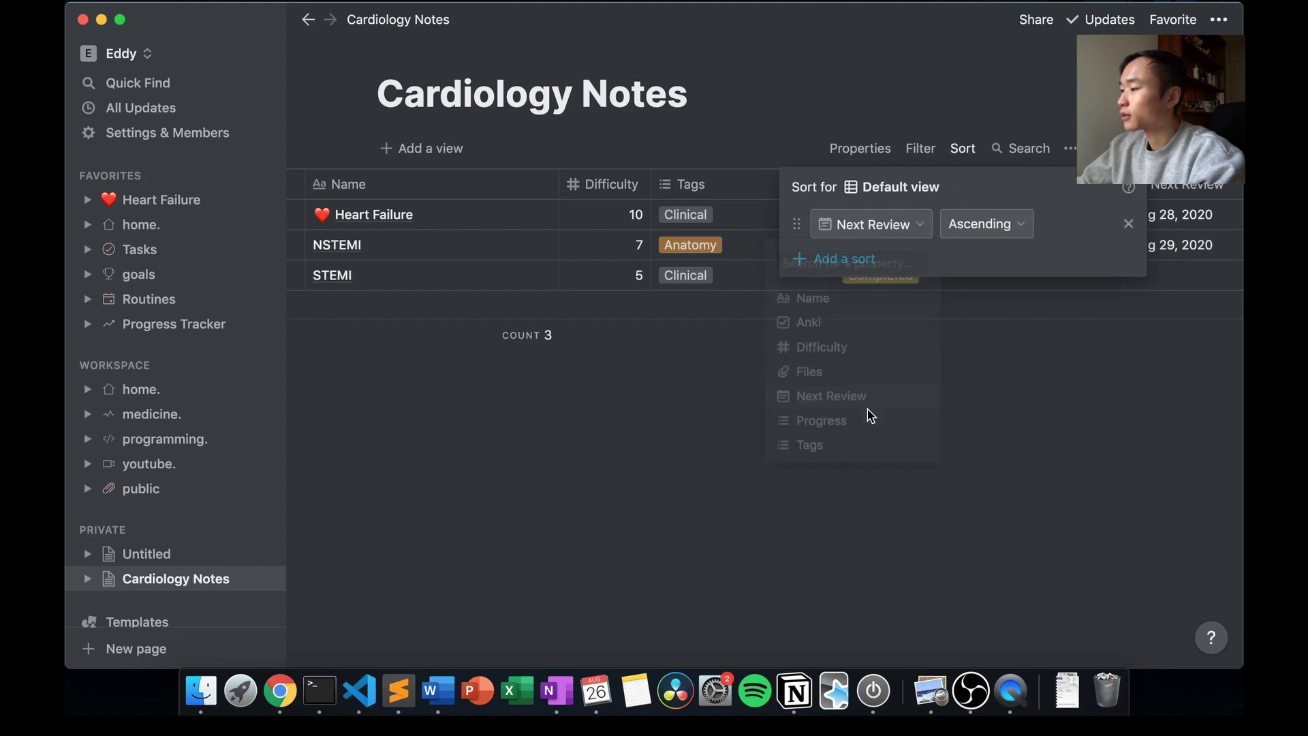
click(995, 223)
click(995, 283)
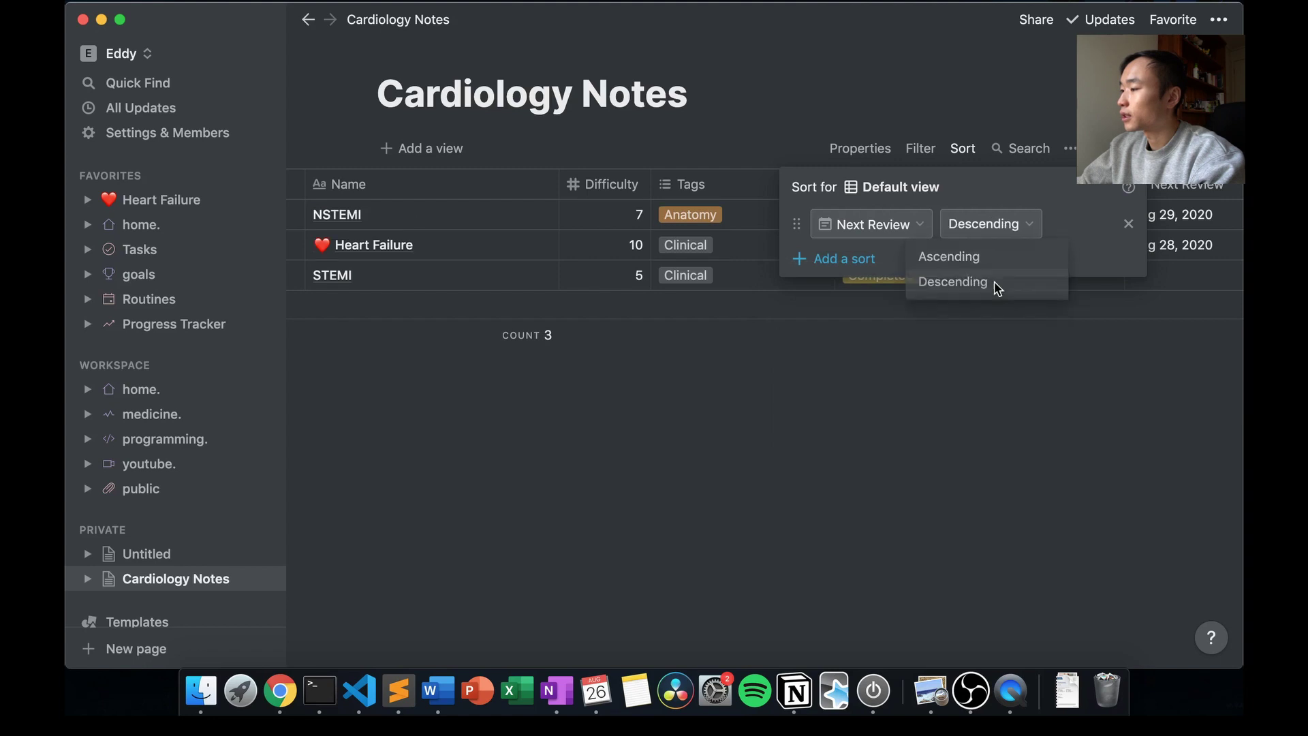
Add a table filter that shows only notes whose Anki checkbox is unchecked.
click(1053, 396)
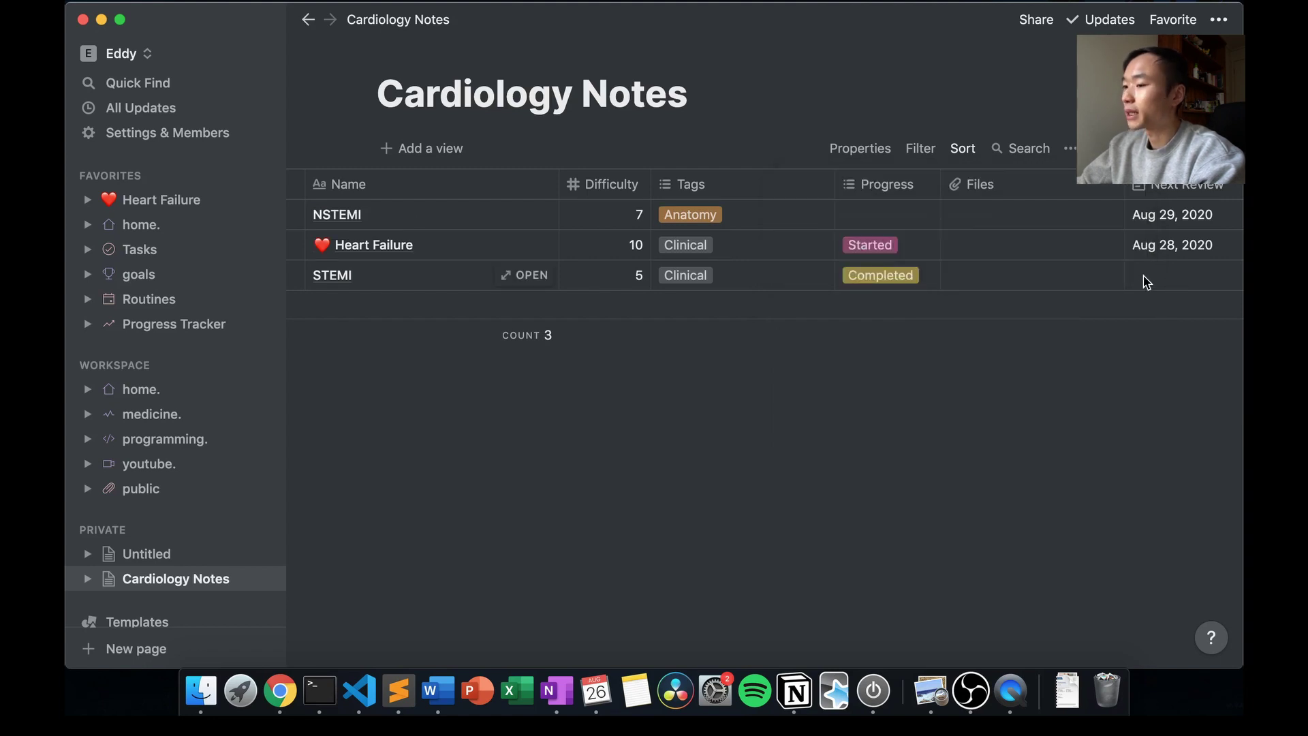
click(960, 149)
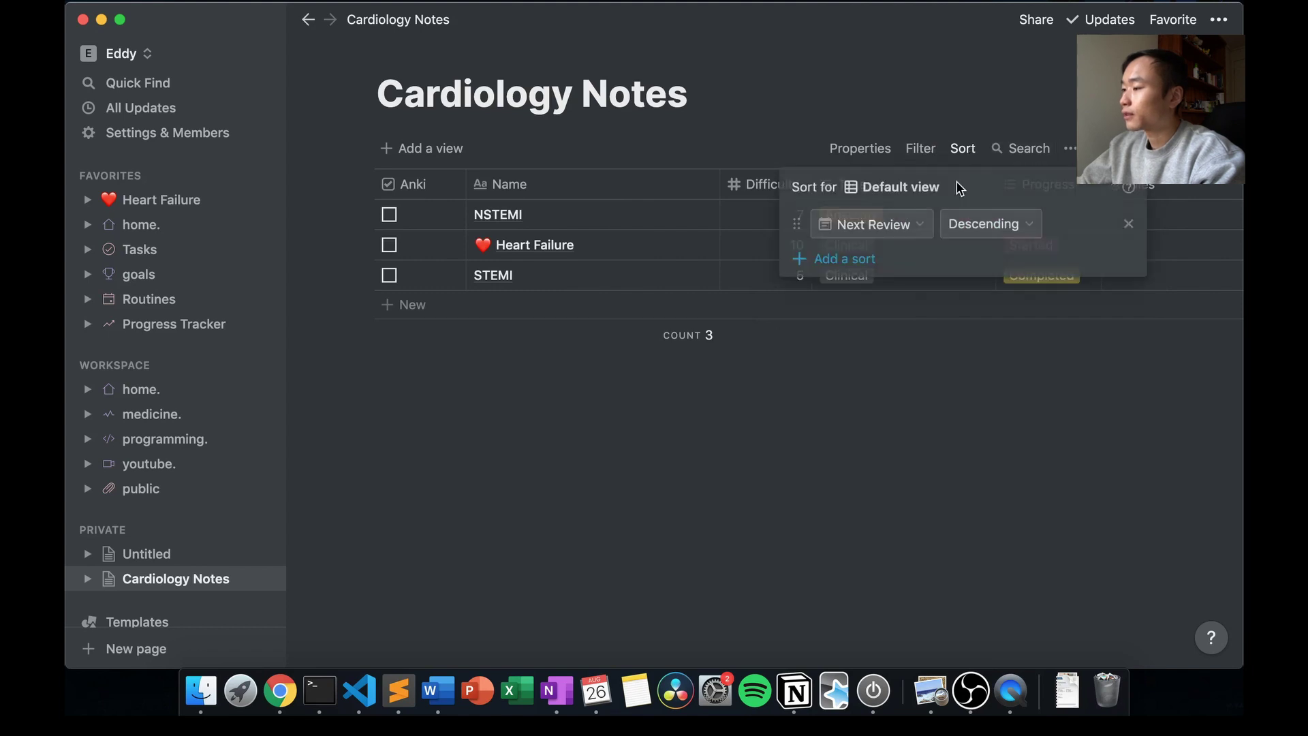
click(921, 148)
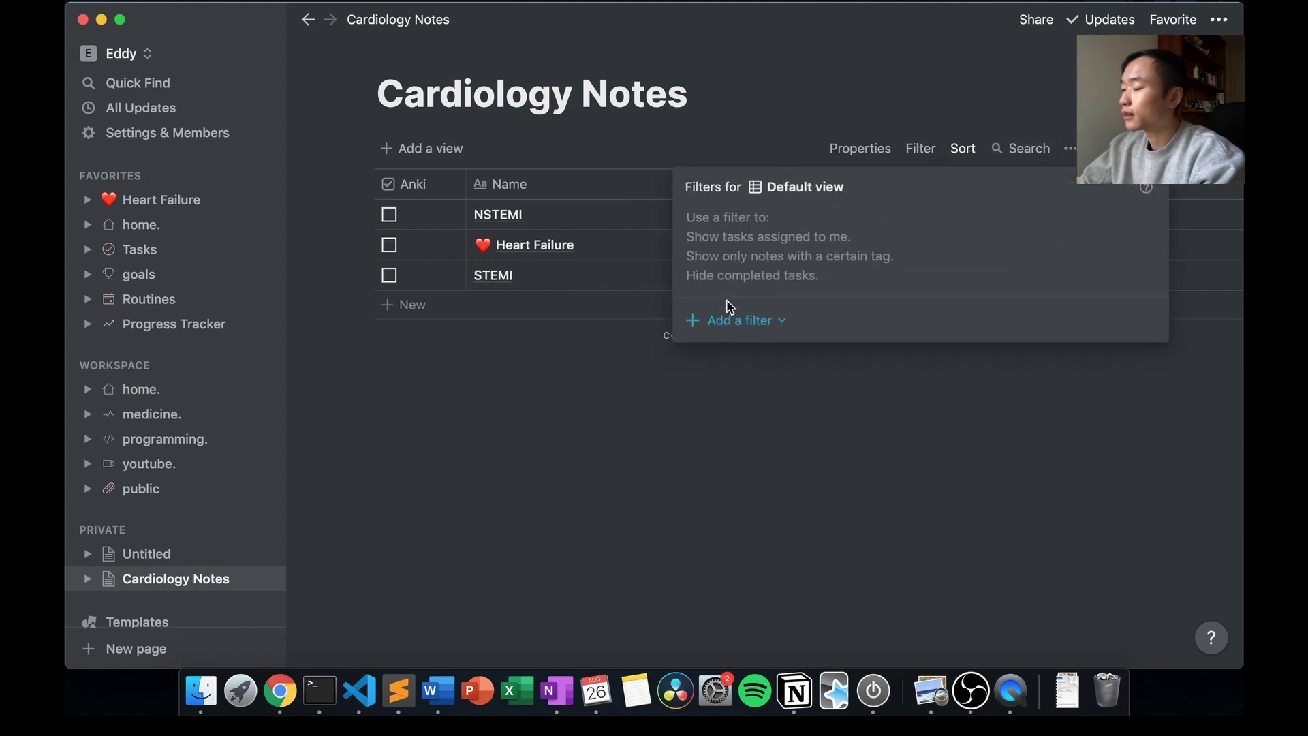
click(735, 319)
click(754, 356)
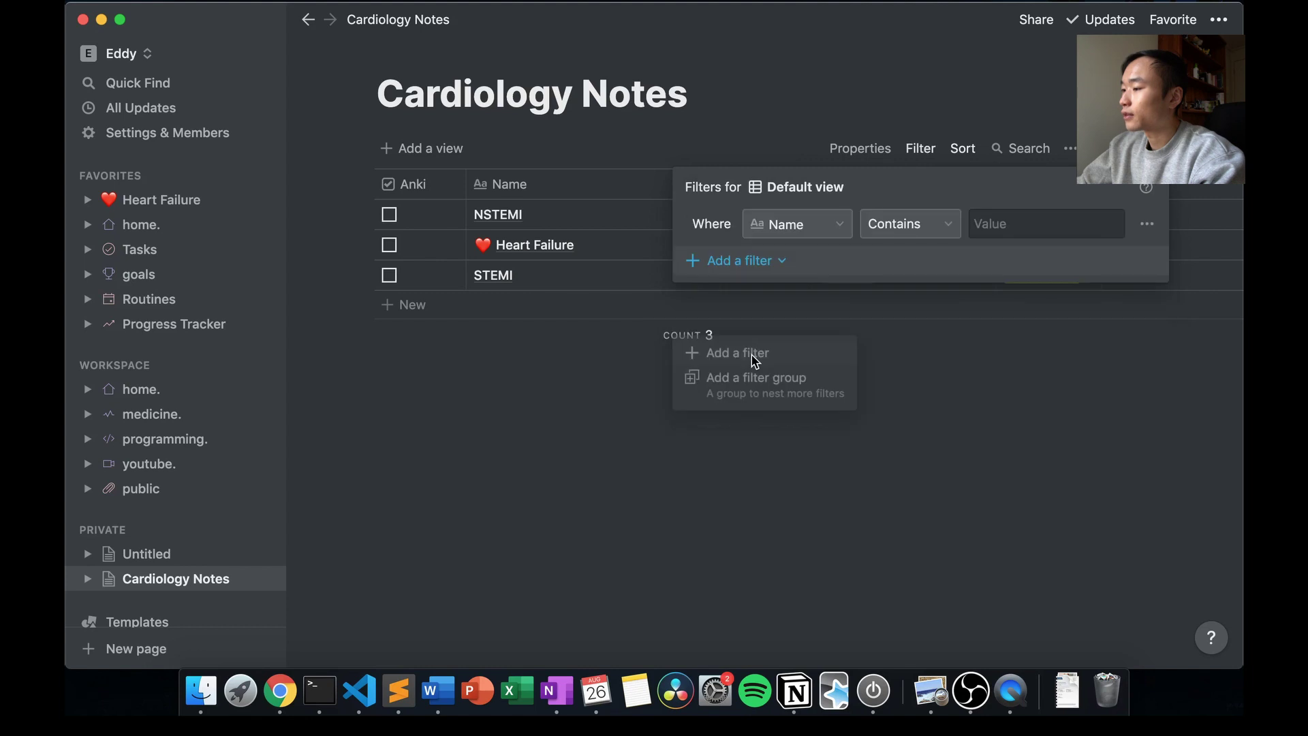
click(812, 227)
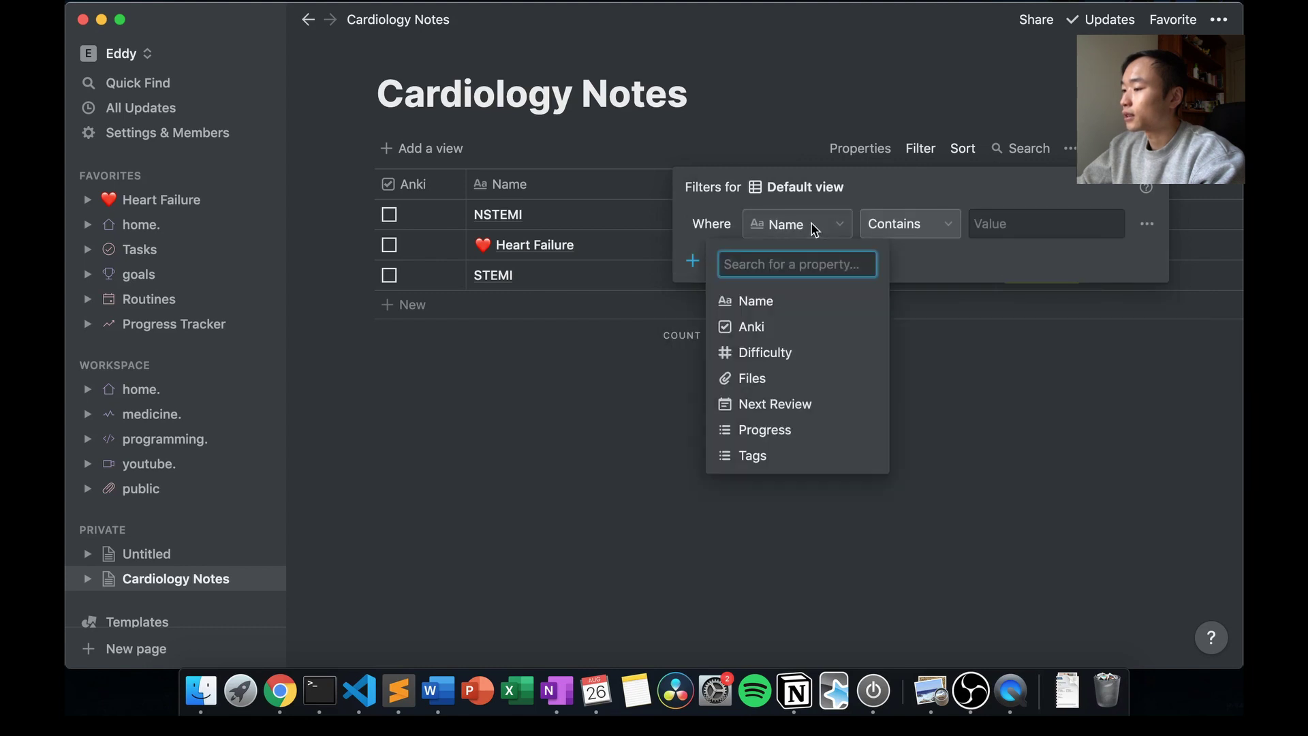
click(732, 327)
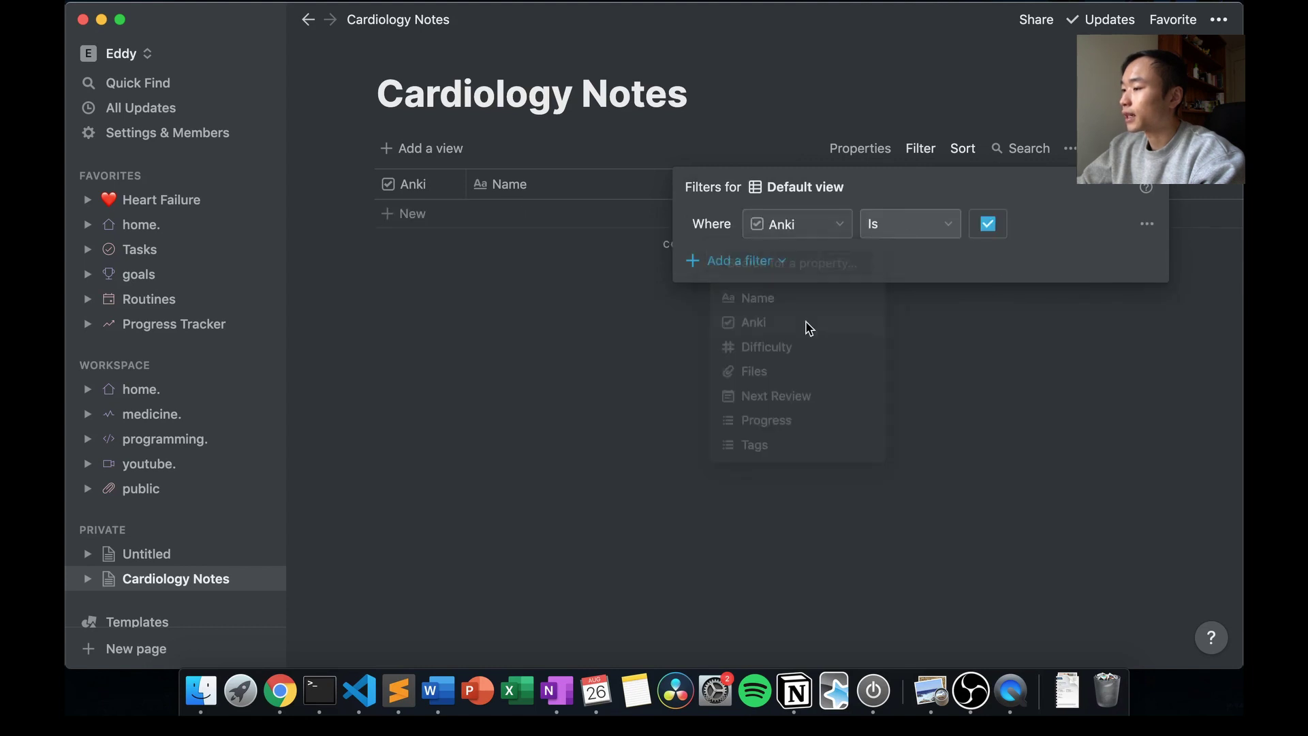
click(989, 224)
Change the table filter to show only notes whose Tags contain Clinical.
click(807, 226)
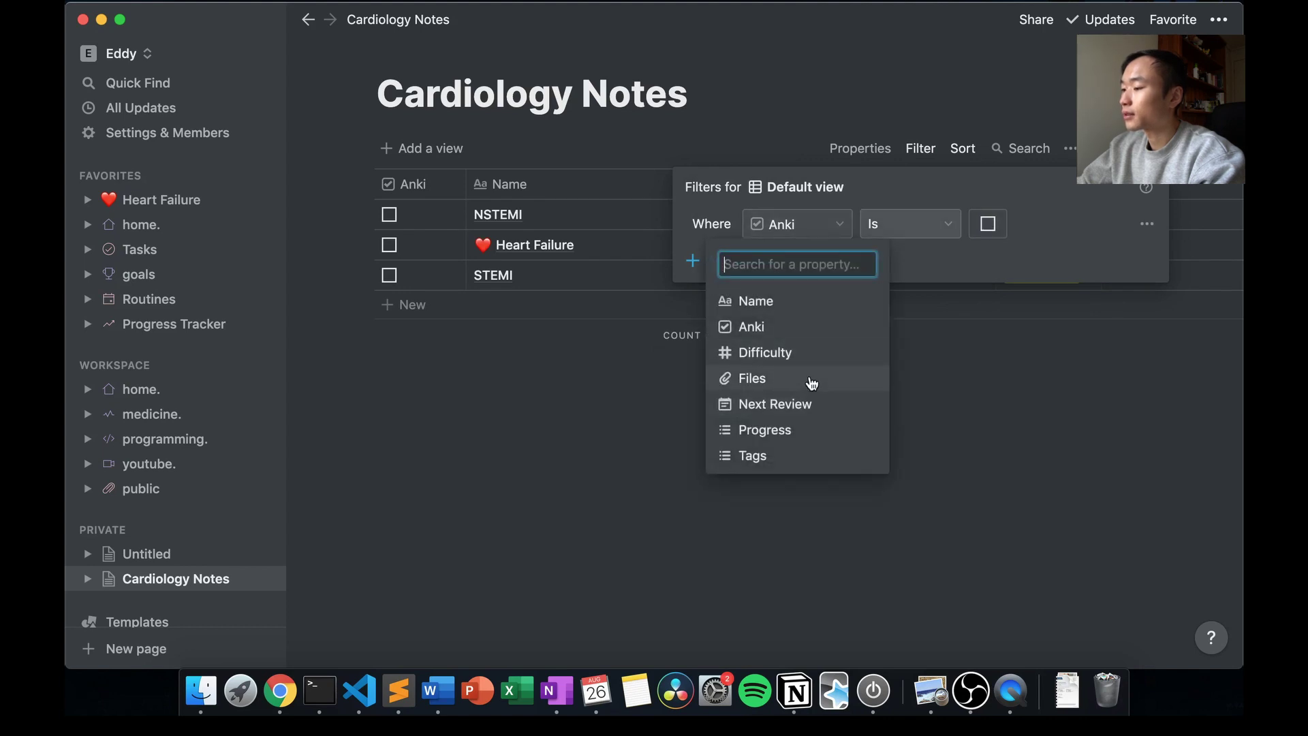
click(817, 454)
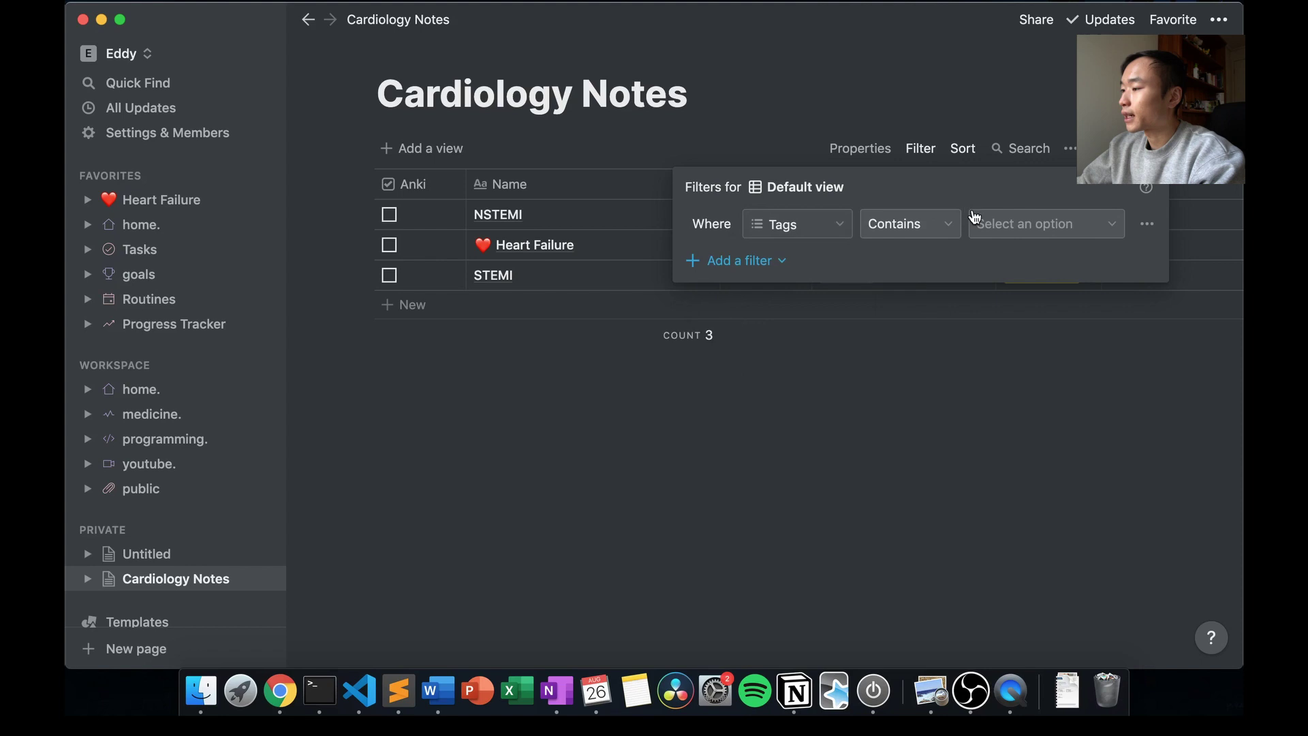
click(988, 223)
click(1012, 329)
click(823, 394)
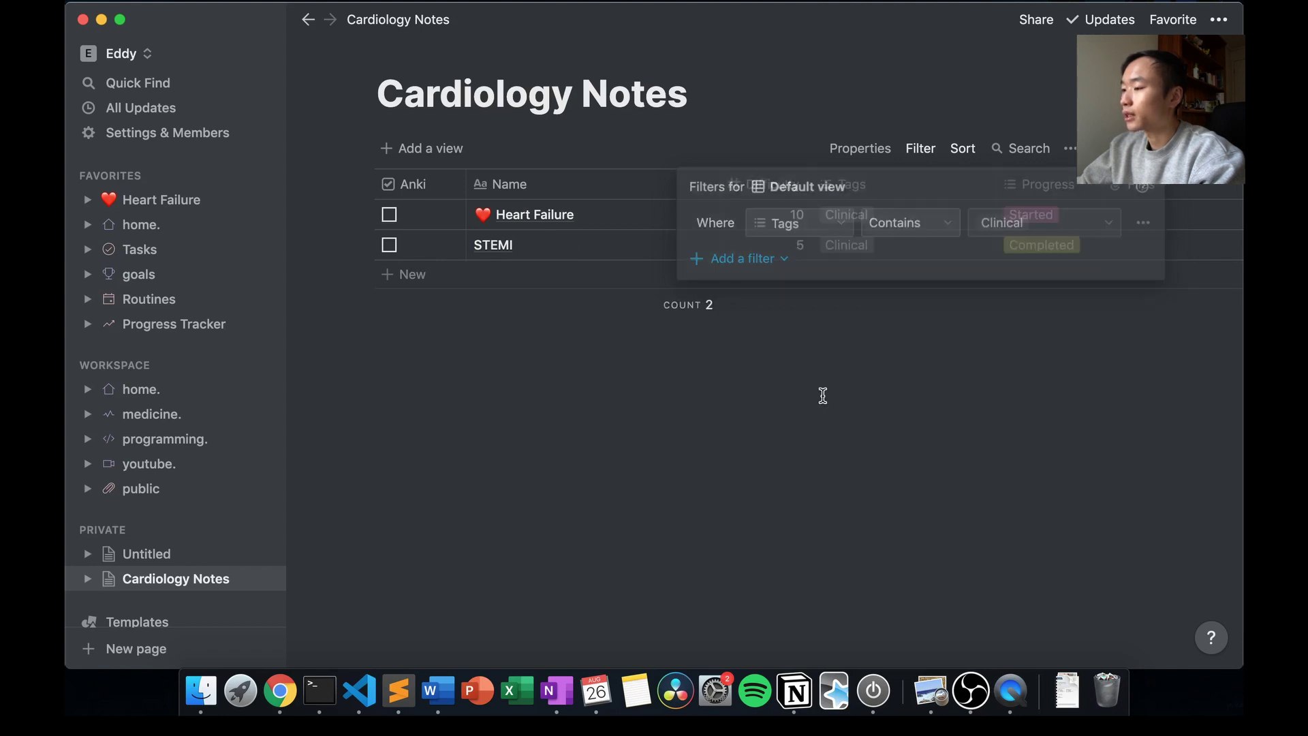
Change the table filter to show only notes whose Progress contains Completed, and look over the filtered table.
click(920, 148)
click(830, 225)
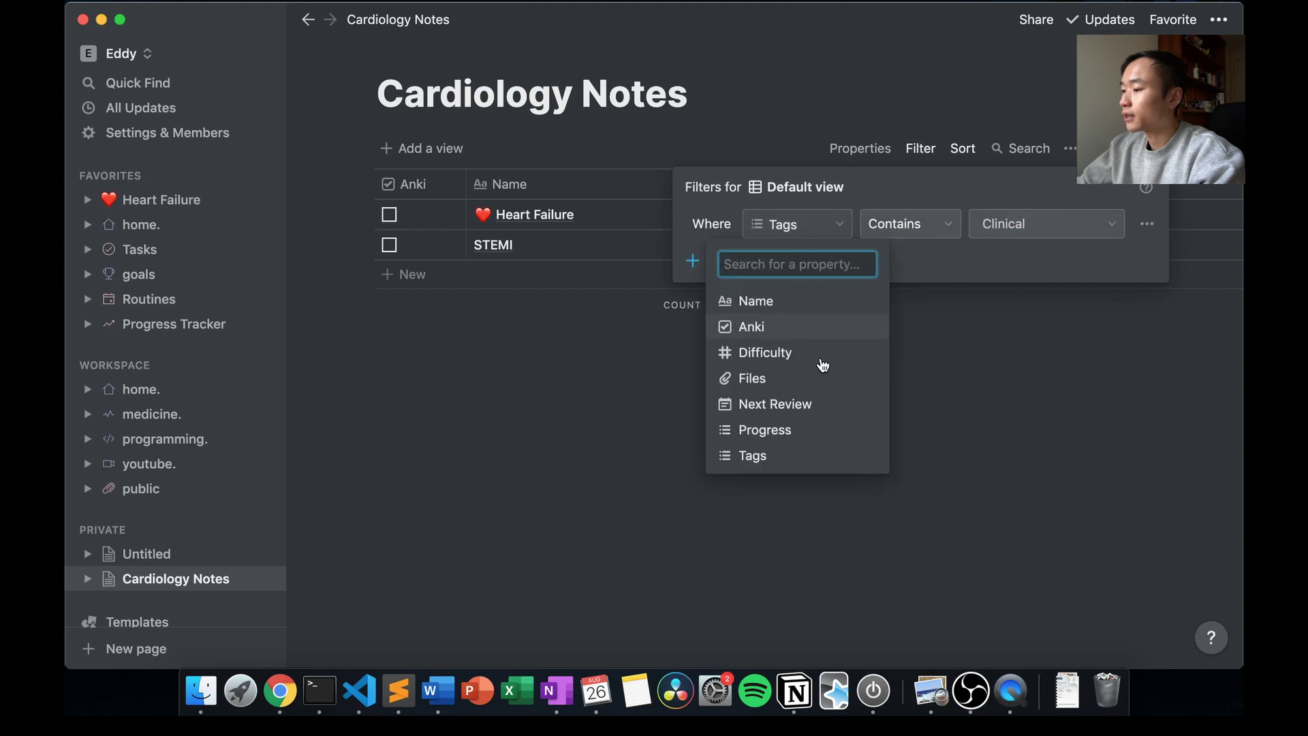
click(814, 432)
click(1008, 225)
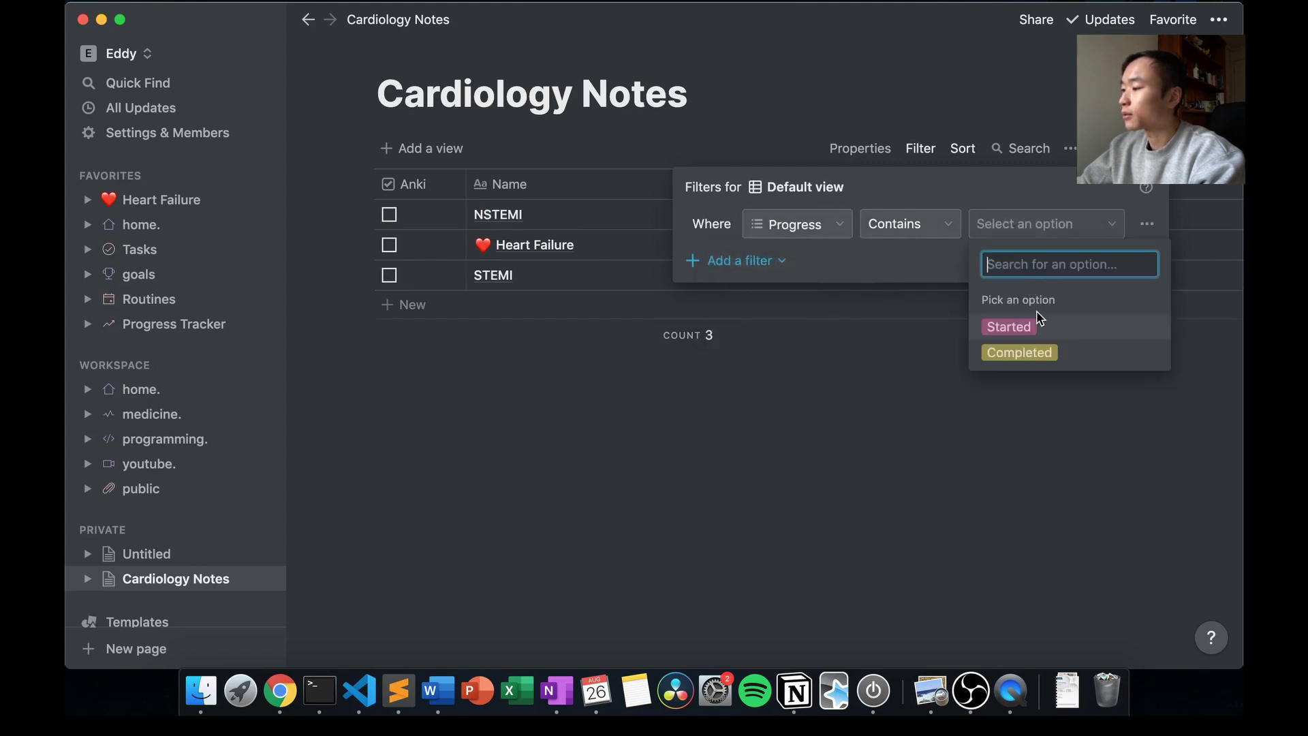
click(1042, 353)
click(984, 402)
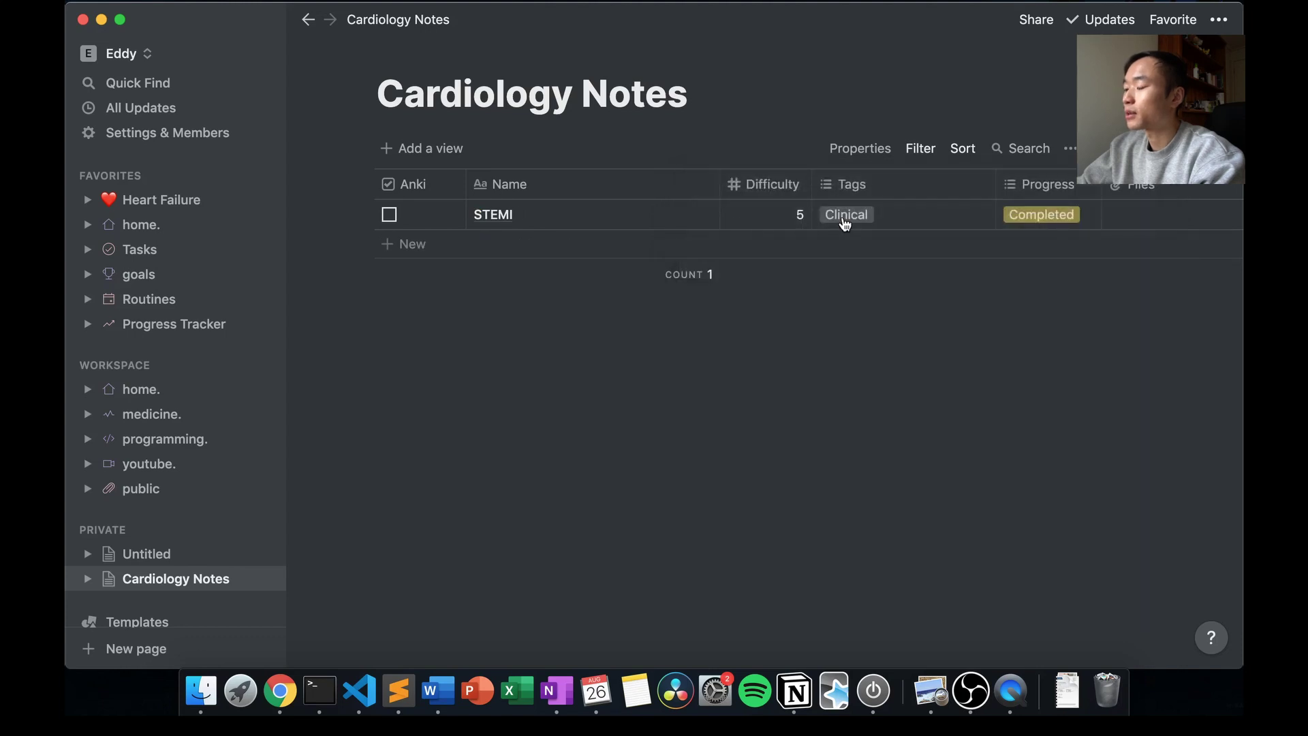
scroll(851, 253, right, 4)
scroll(806, 243, left, 4)
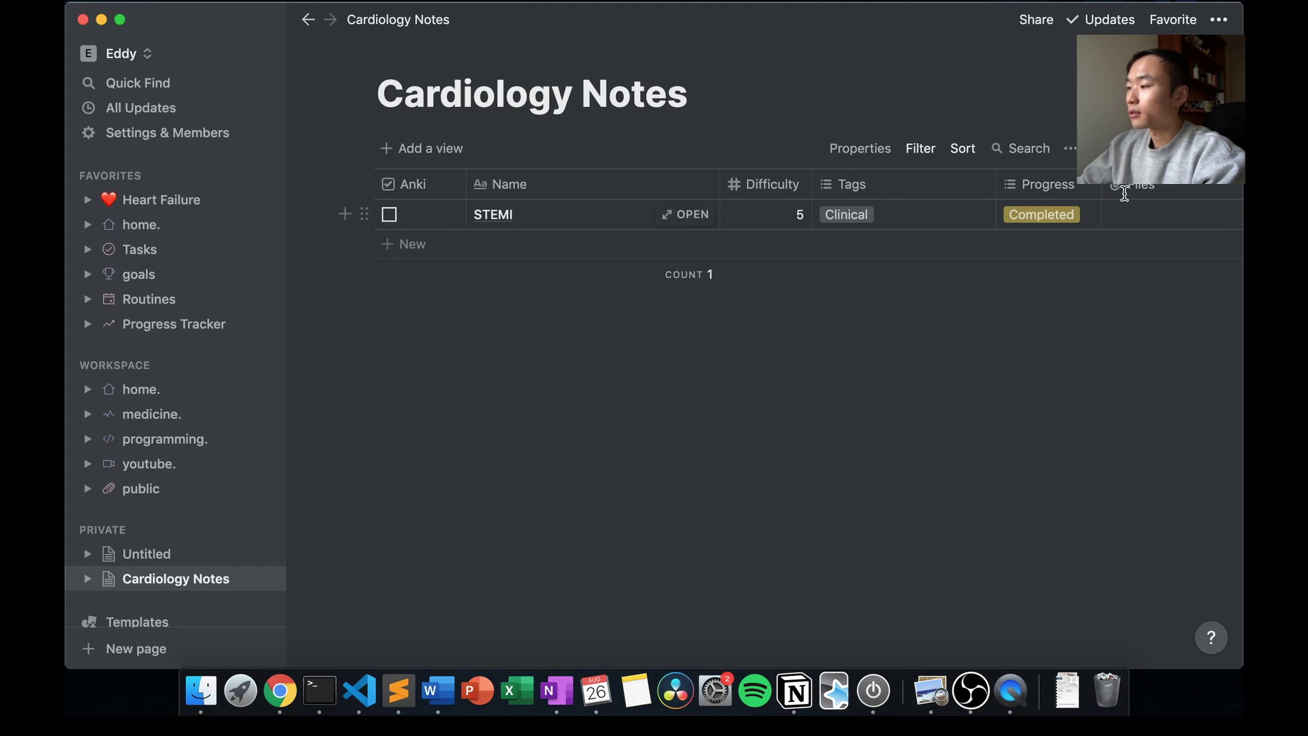
Remove the Progress filter and the Next Review sort from the table.
click(917, 150)
click(1151, 225)
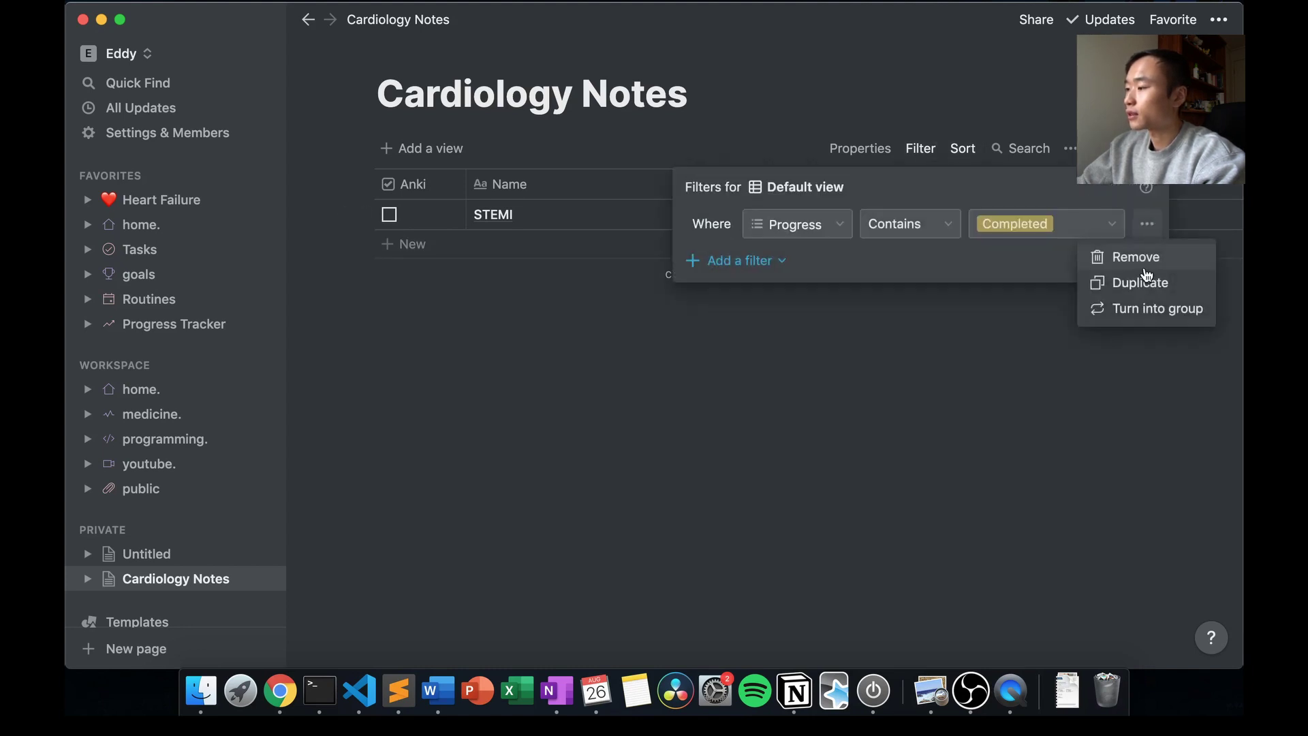
click(1146, 266)
click(967, 150)
click(964, 149)
click(1124, 222)
Create a new page template for the Cardiology Notes database and title it "New Note".
click(1220, 149)
click(1219, 148)
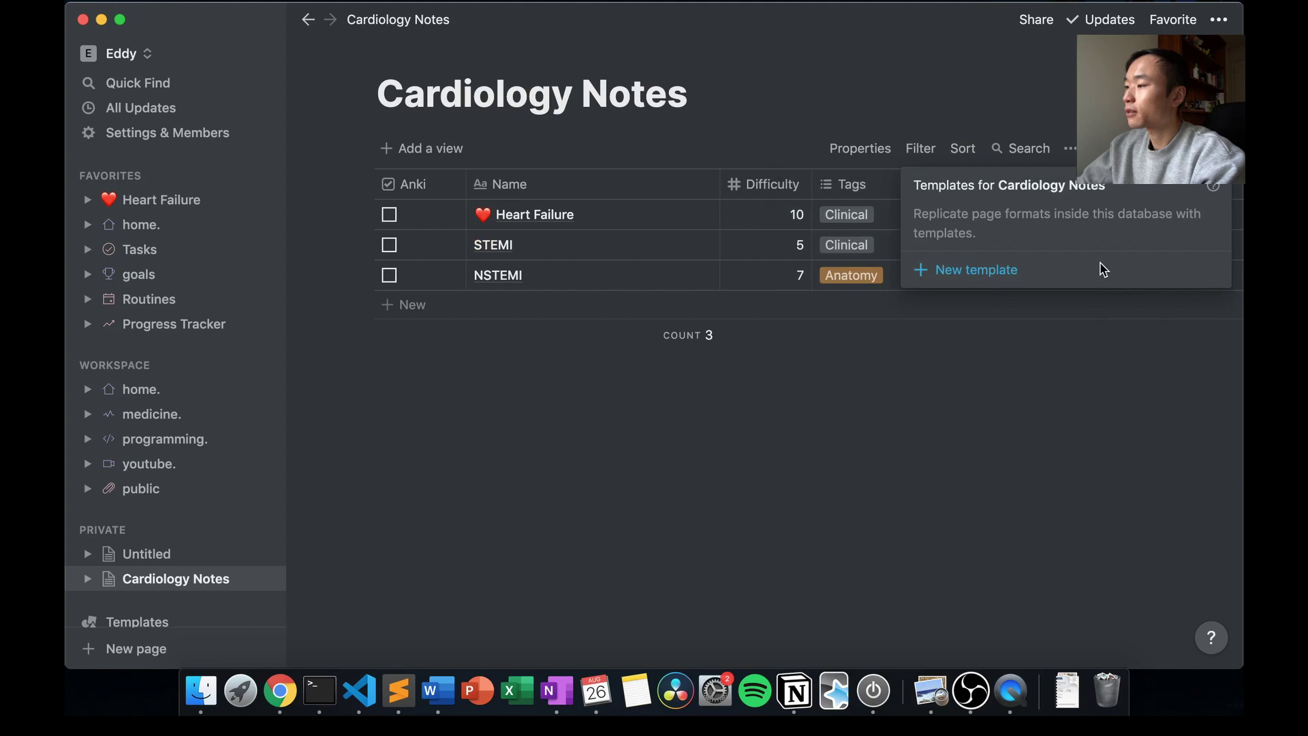
click(1100, 267)
scroll(529, 400, down, 2)
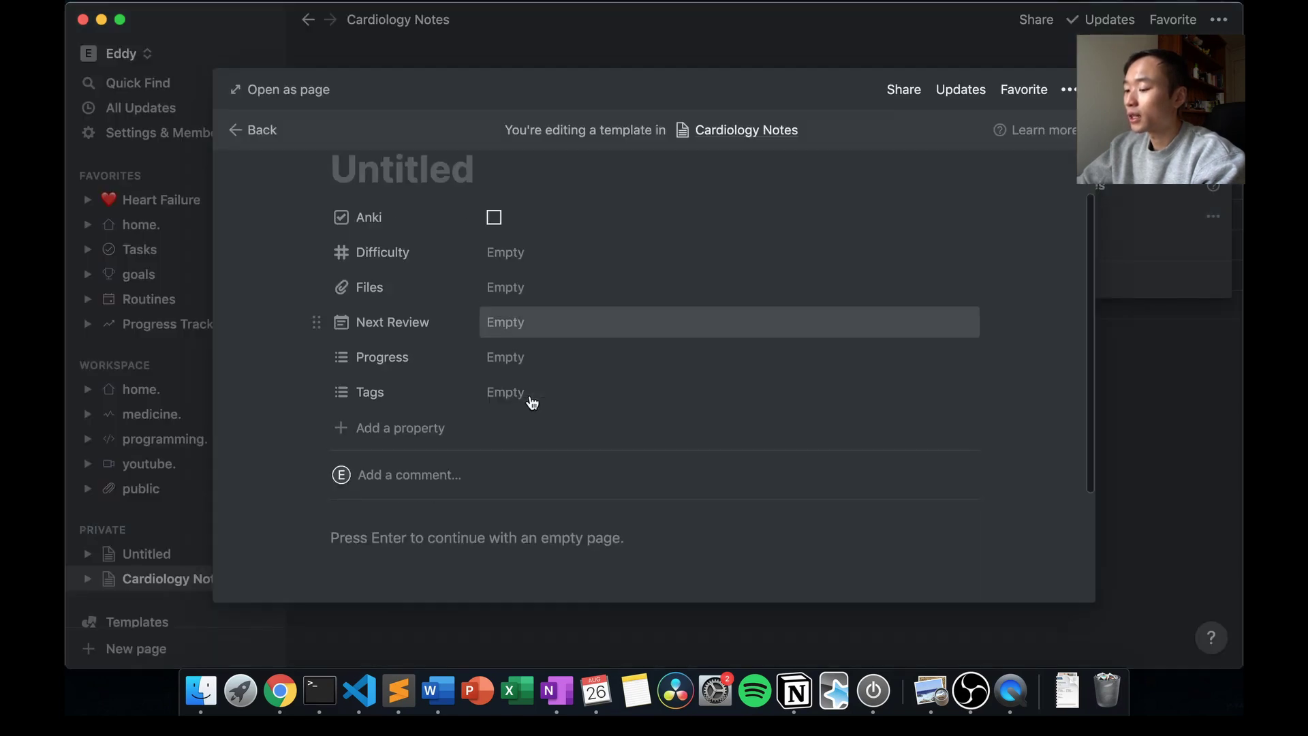
text(NEw)
key(BackSpace)
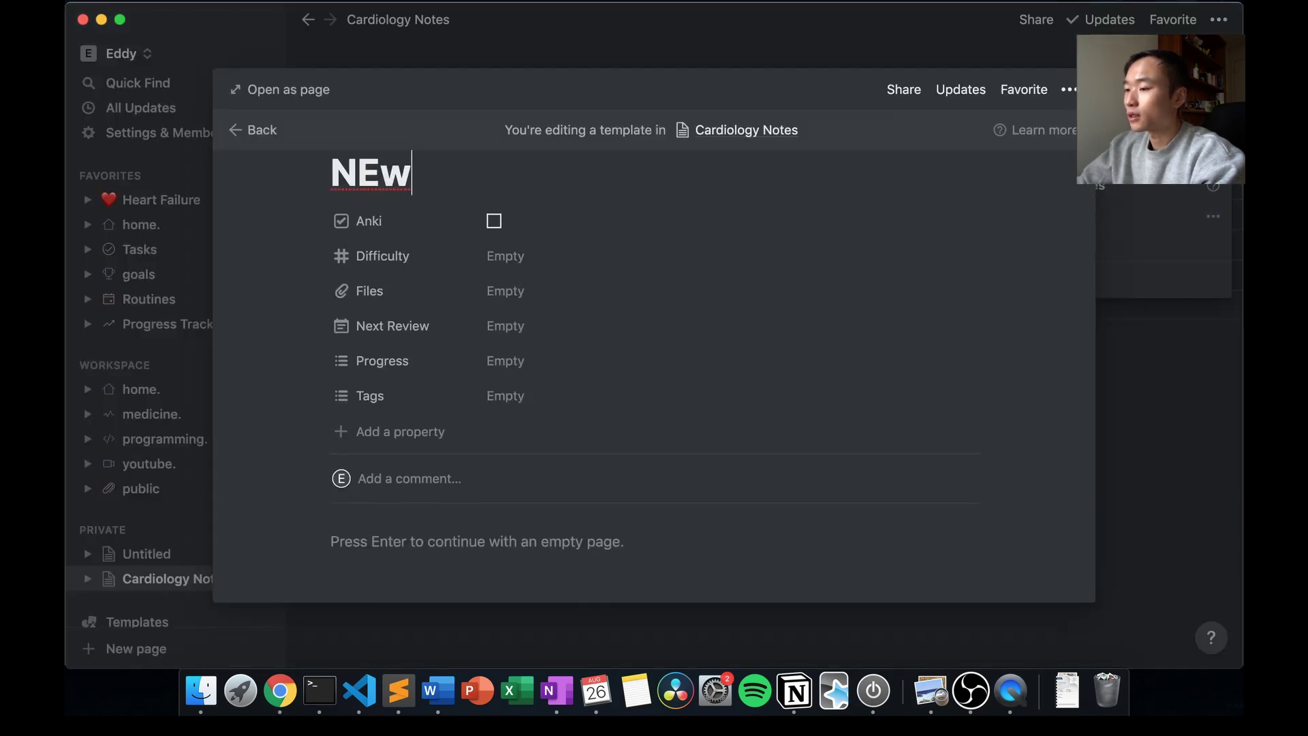
key(BackSpace)
key(BackSpace)
text(ew N)
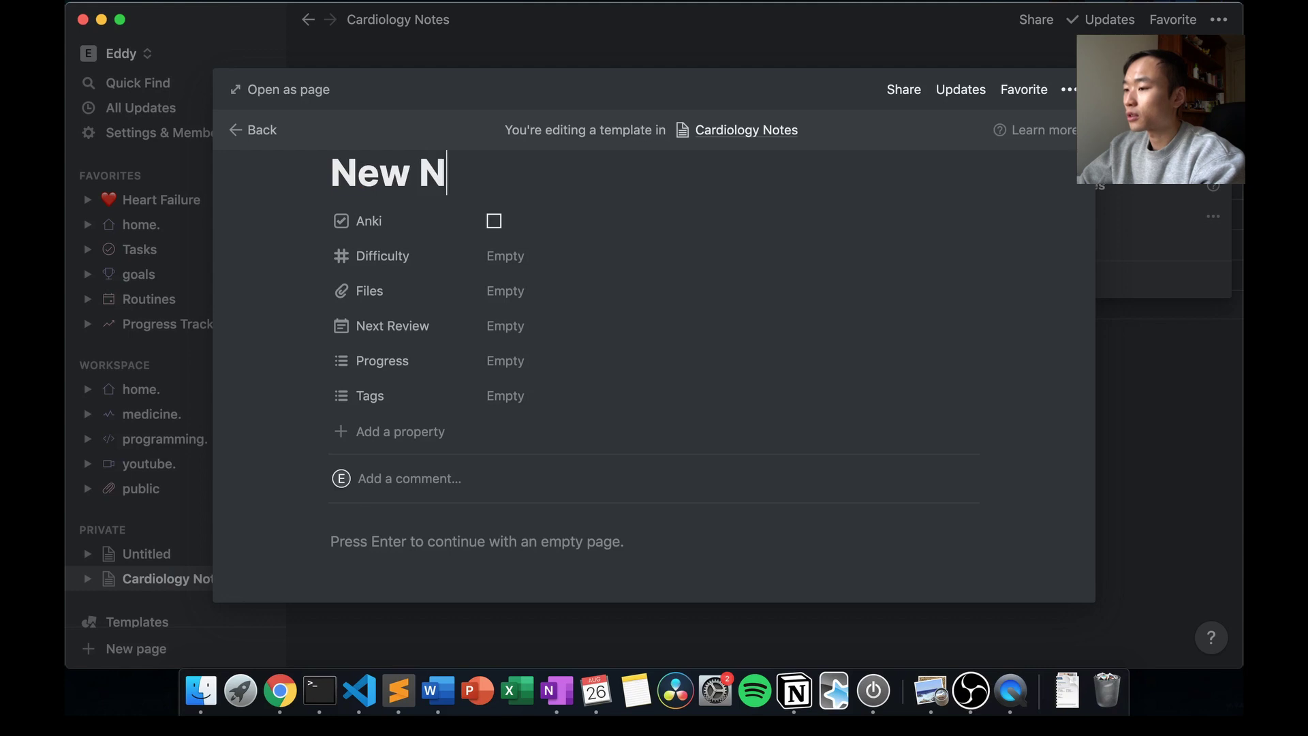
text(ote)
Insert a breadcrumb block at the start of the New Note template's body.
key(Return)
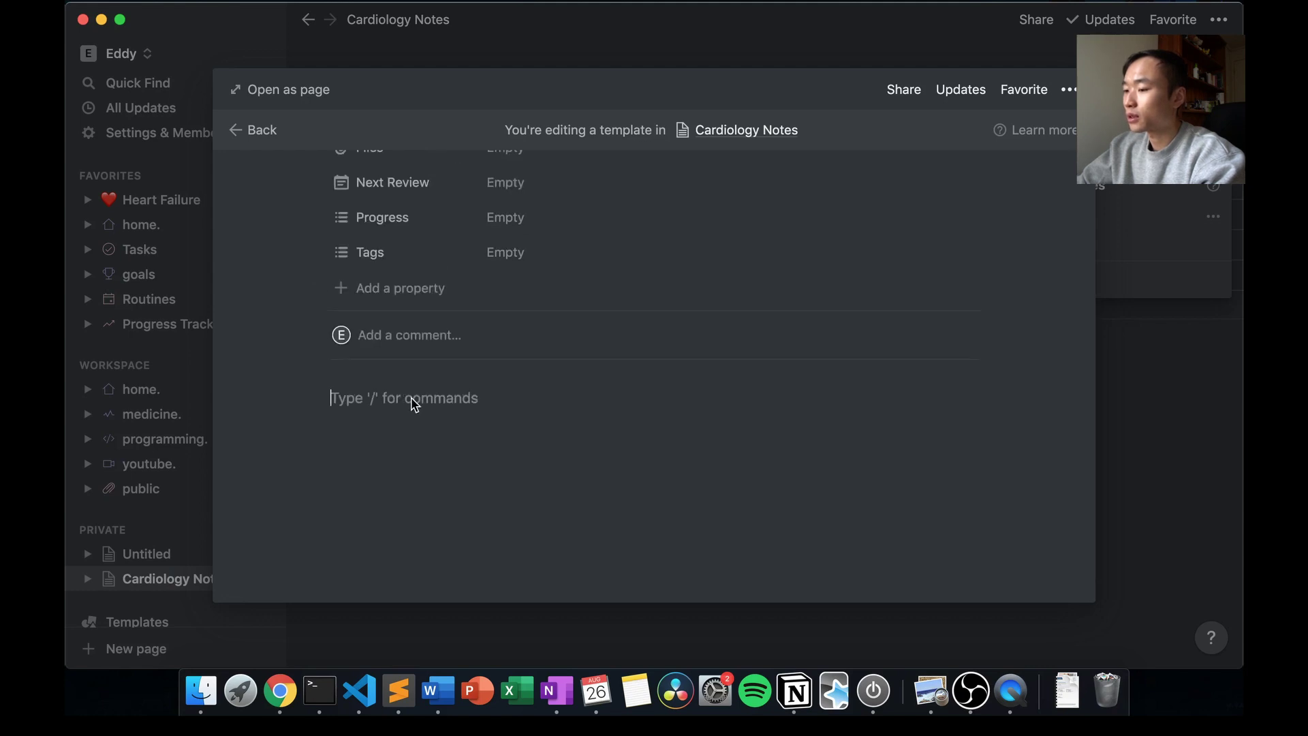
text(/brea)
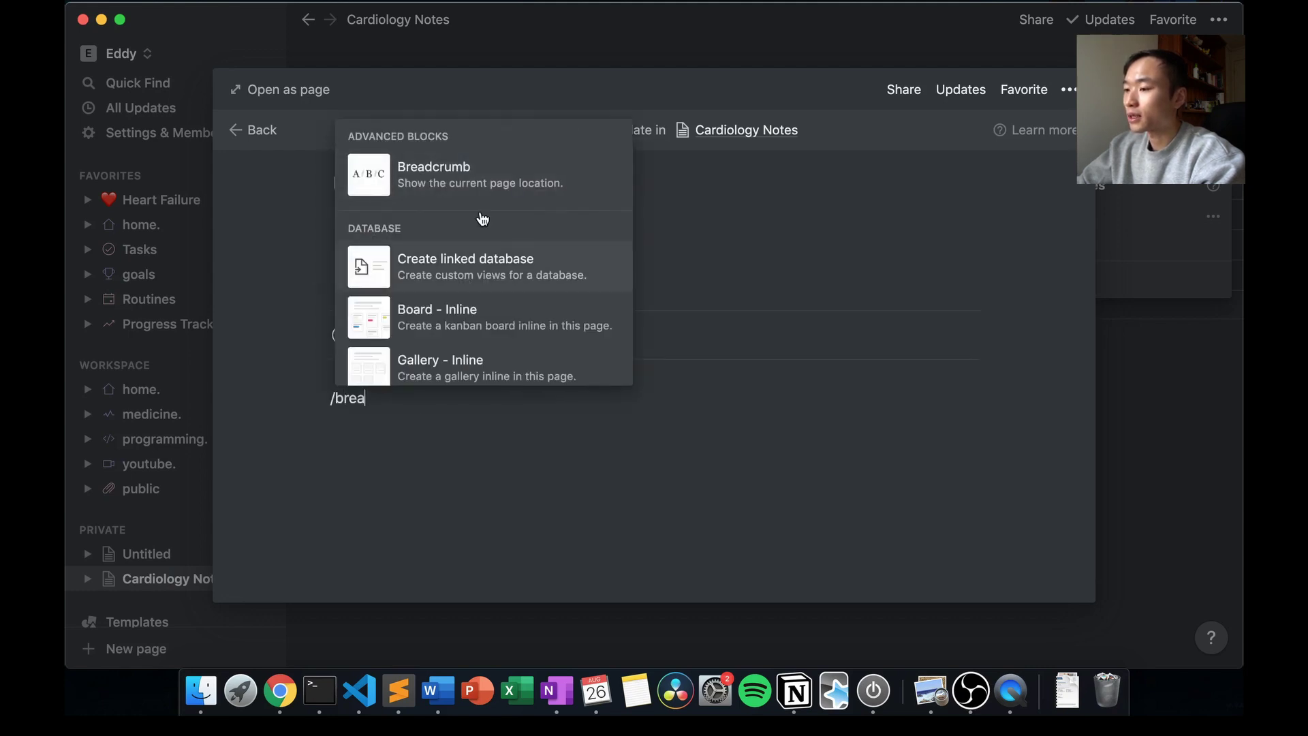
click(487, 195)
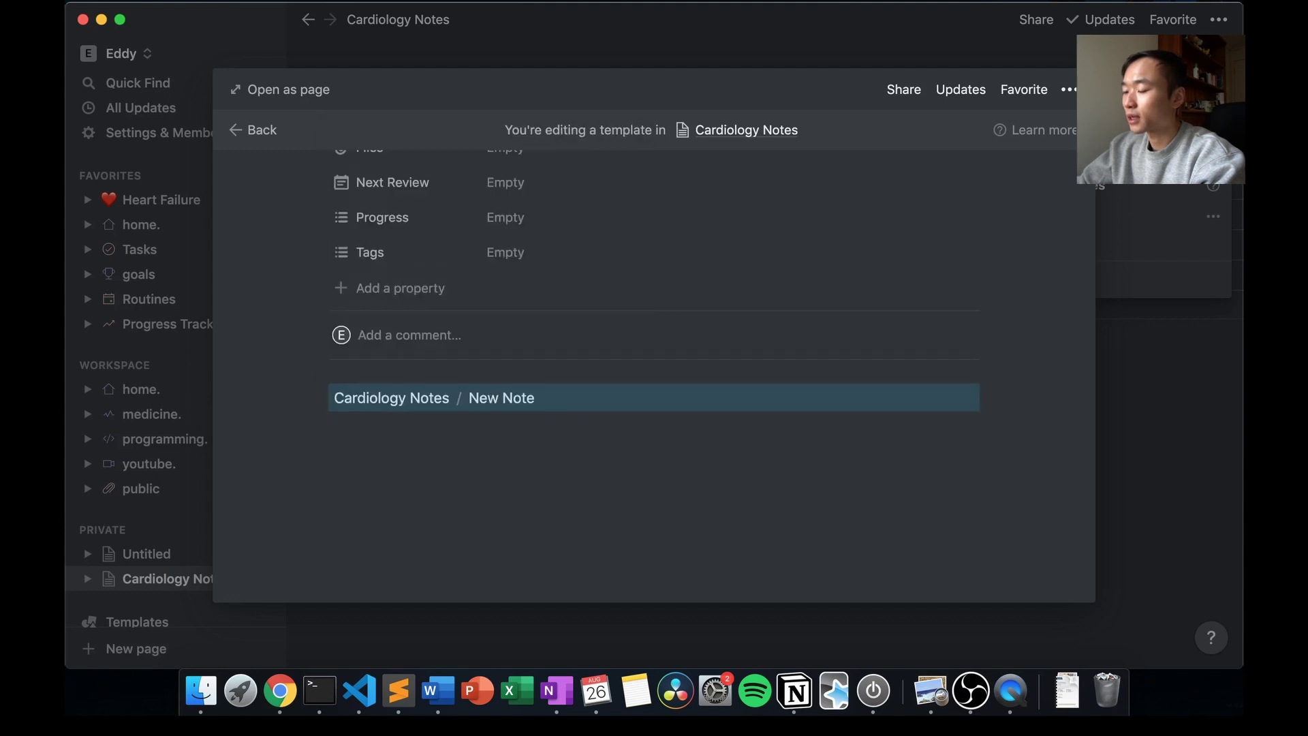
Add two Heading 2 blocks below the breadcrumb, "Topic" and "Summary", with an empty line between them.
click(467, 440)
text(/h2)
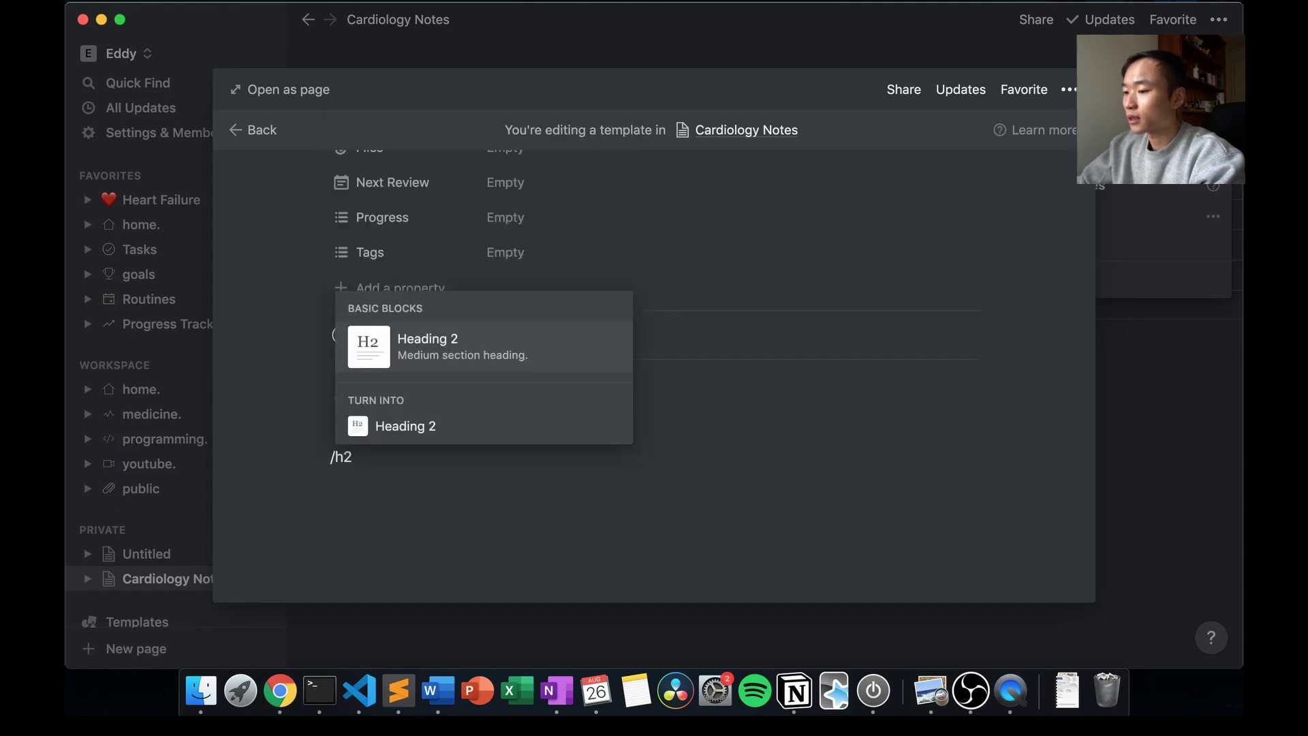
key(Return)
text(op)
key(BackSpace)
key(BackSpace)
text(Topic)
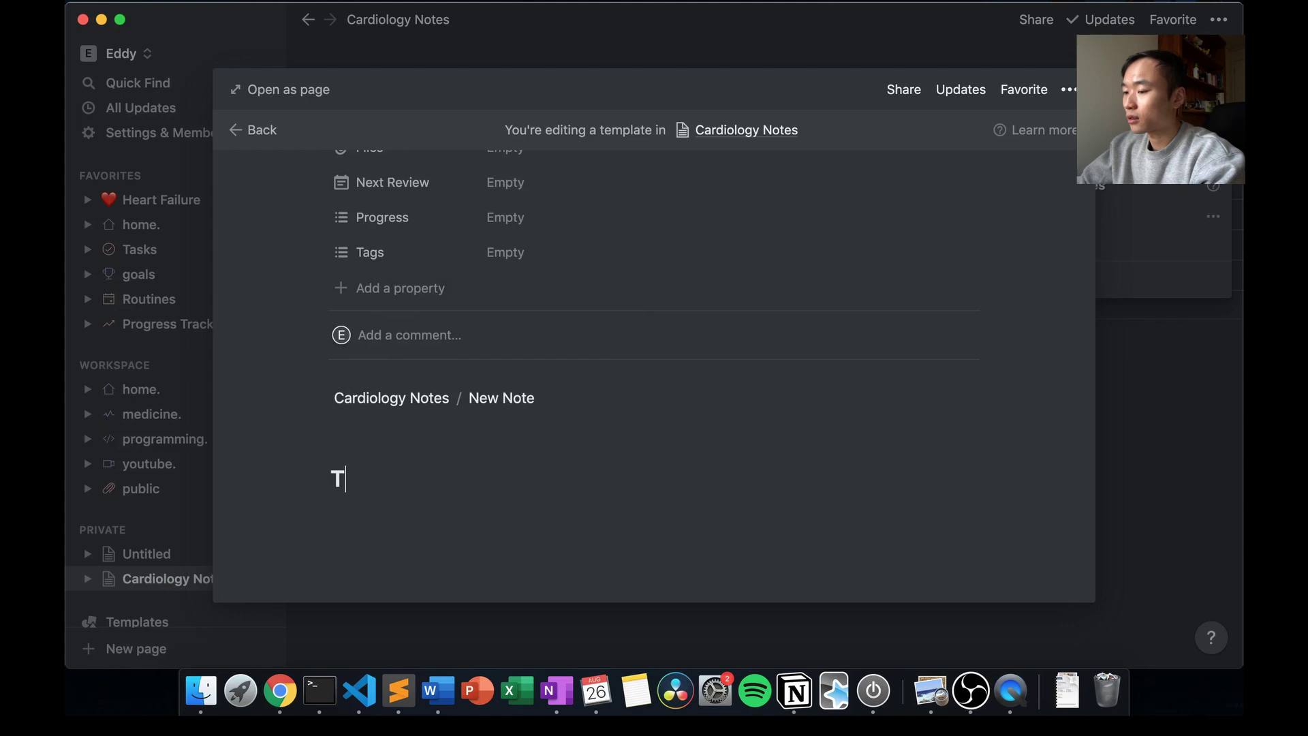
key(Return)
text(/h2)
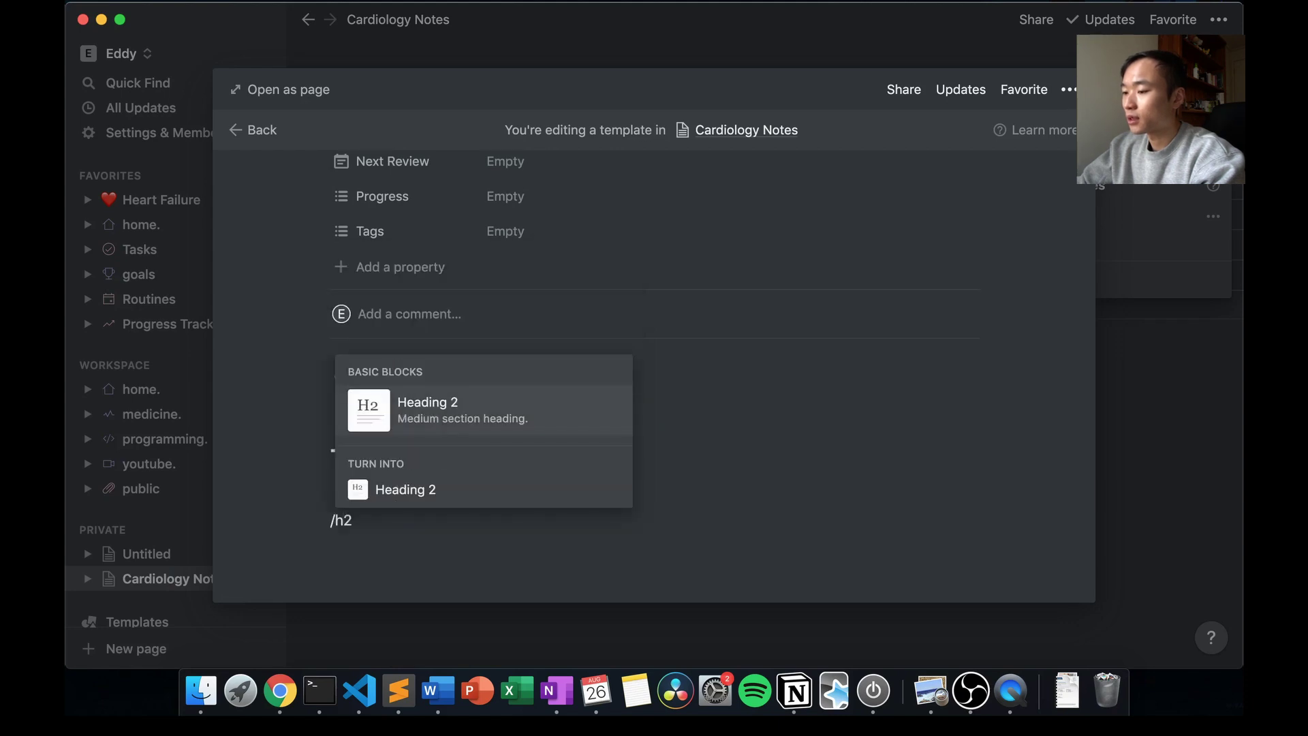
key(Return)
text(Summary)
Add a third Heading 2 for additional resources, leaving an empty line below the Summary heading.
key(Return)
text(/h2)
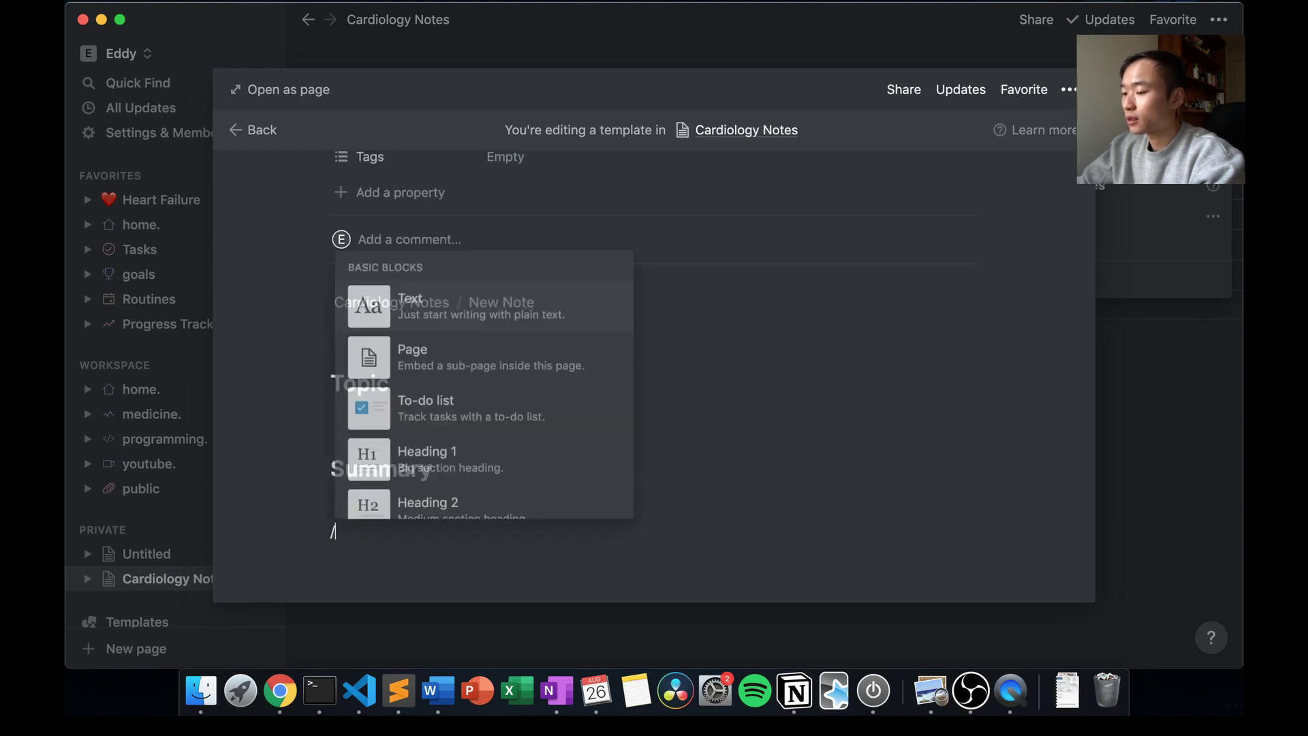
key(Return)
text(ditio)
key(BackSpace)
key(BackSpace)
key(BackSpace)
key(BackSpace)
key(BackSpace)
text(Addition)
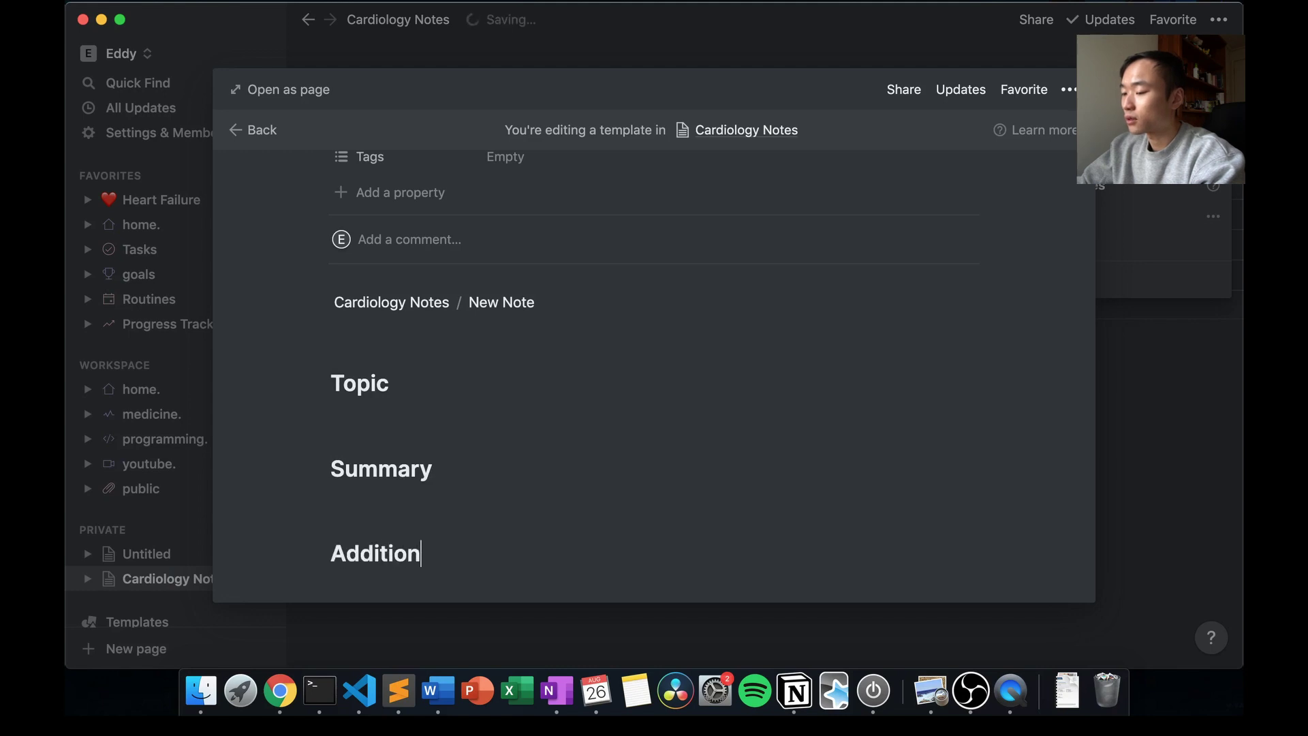
text(al Resourve)
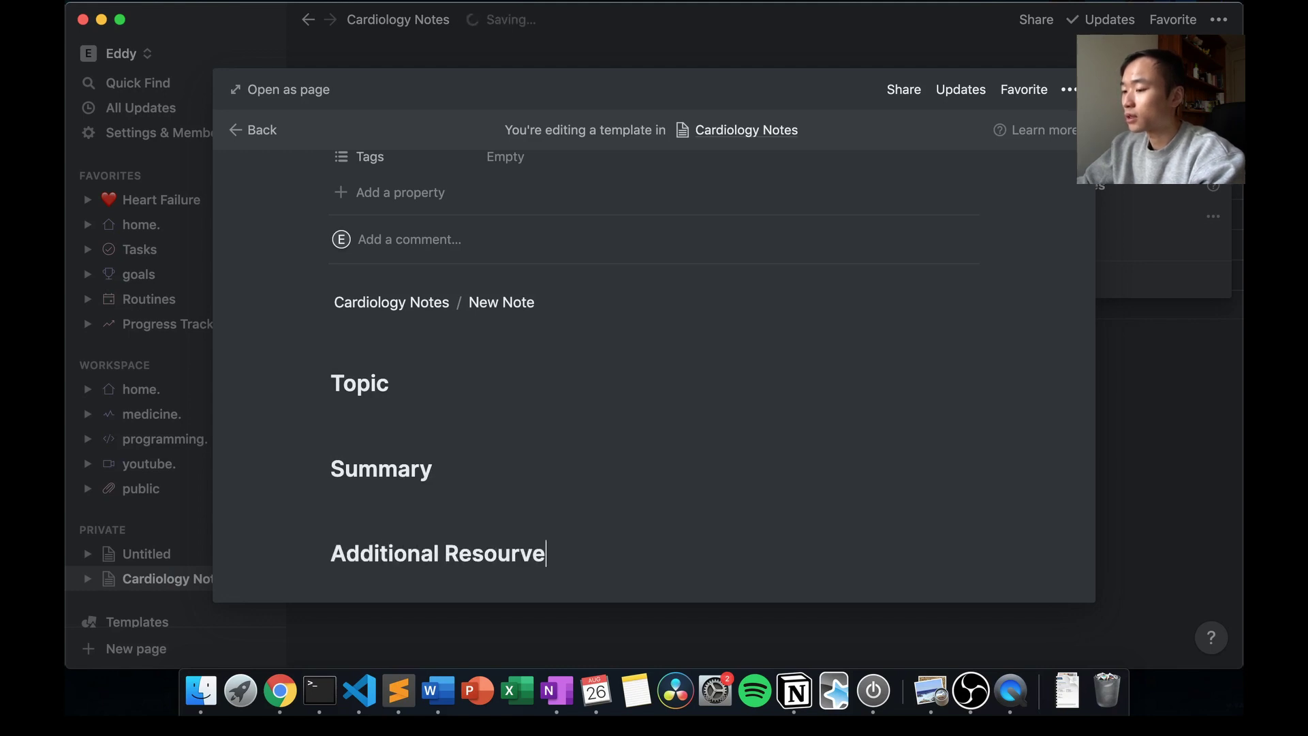
text(s)
key(Up)
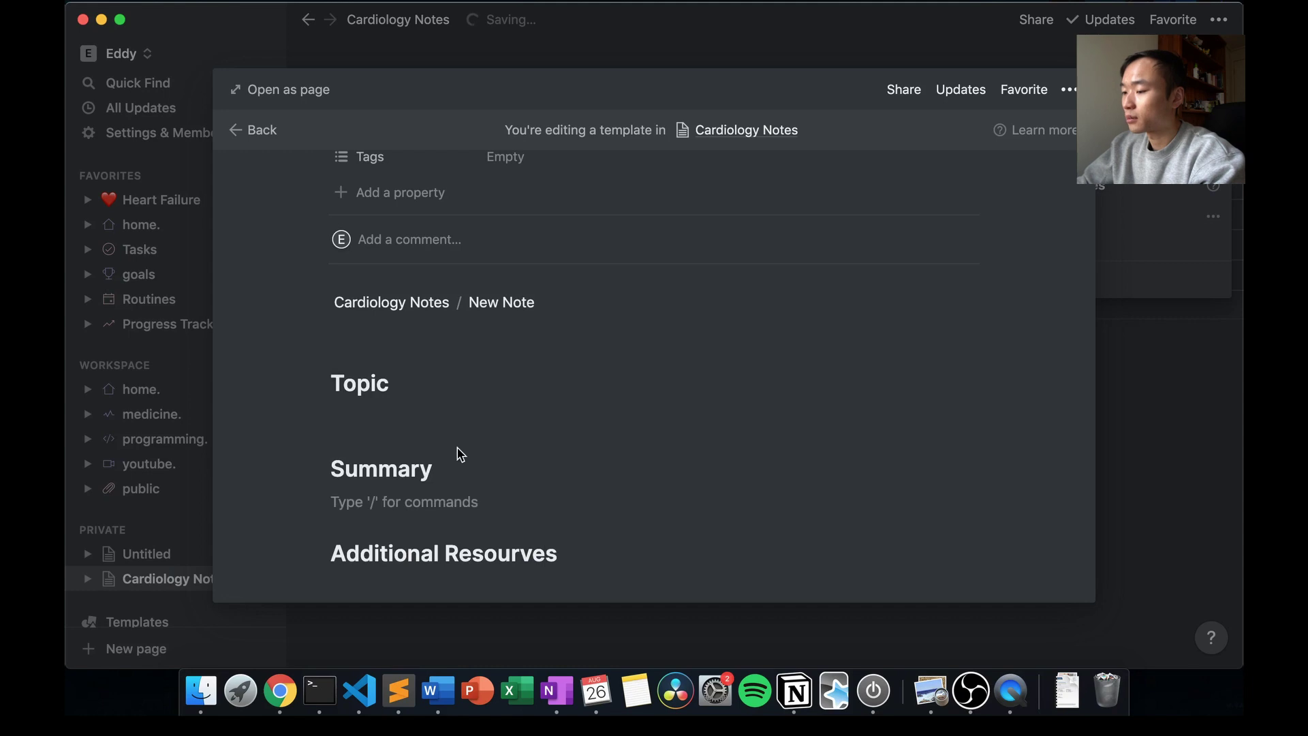
key(Delete)
key(super+z)
Correct the spelling of the last heading to "Additional Resources".
click(532, 553)
key(BackSpace)
text(c)
Insert a toggle list under the Topic heading and a callout under the Summary heading.
click(477, 418)
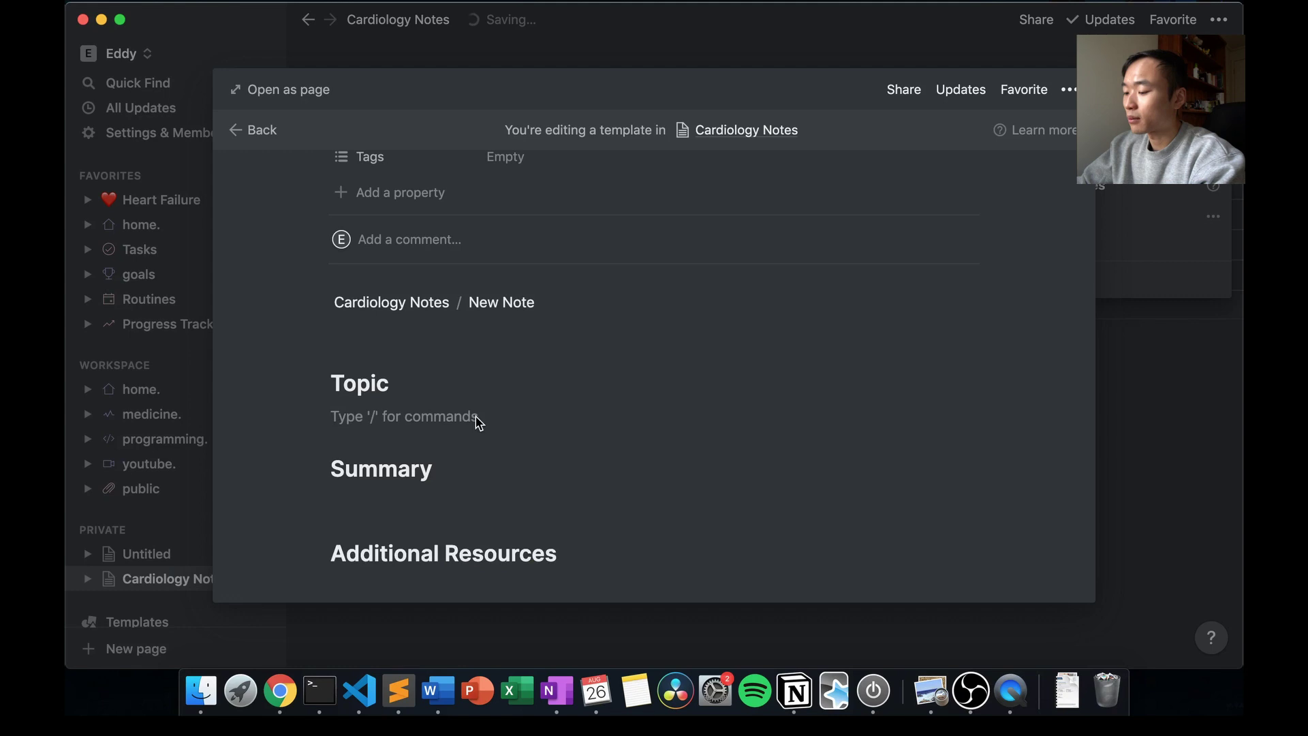
text(/toggl)
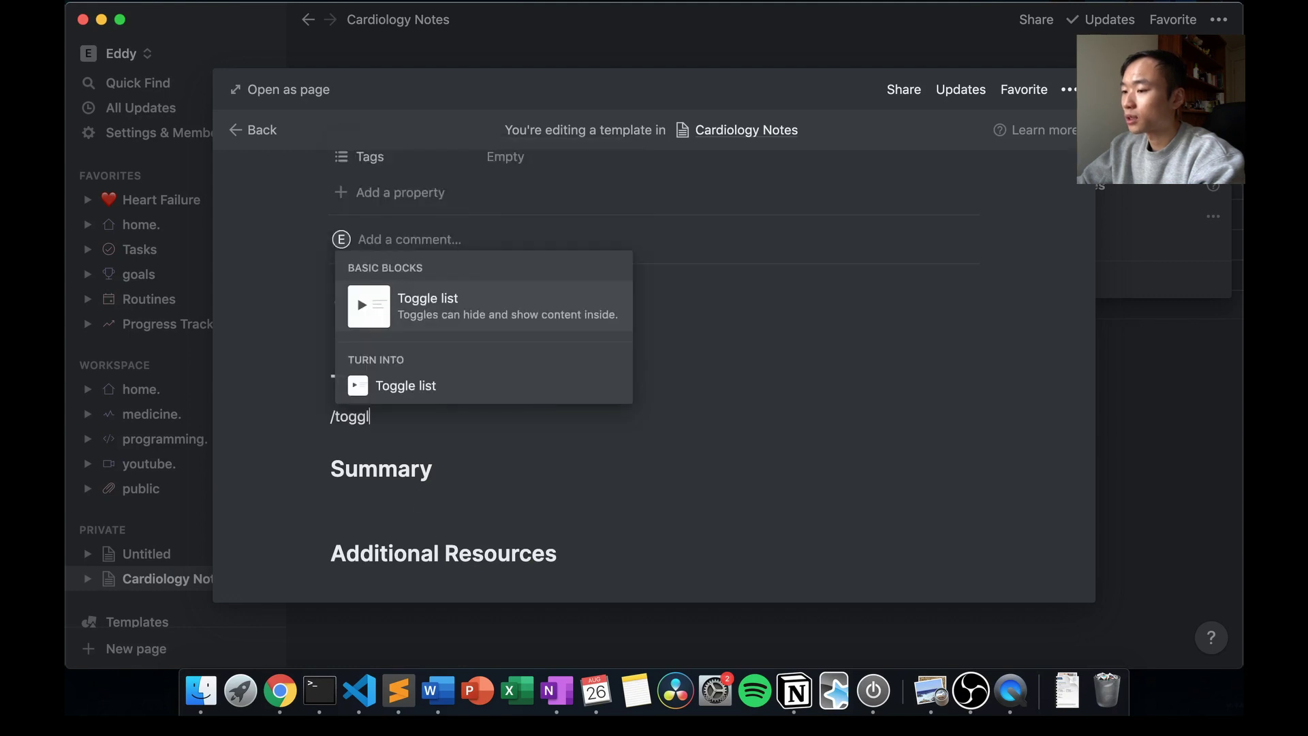
key(Return)
click(368, 501)
text(/call)
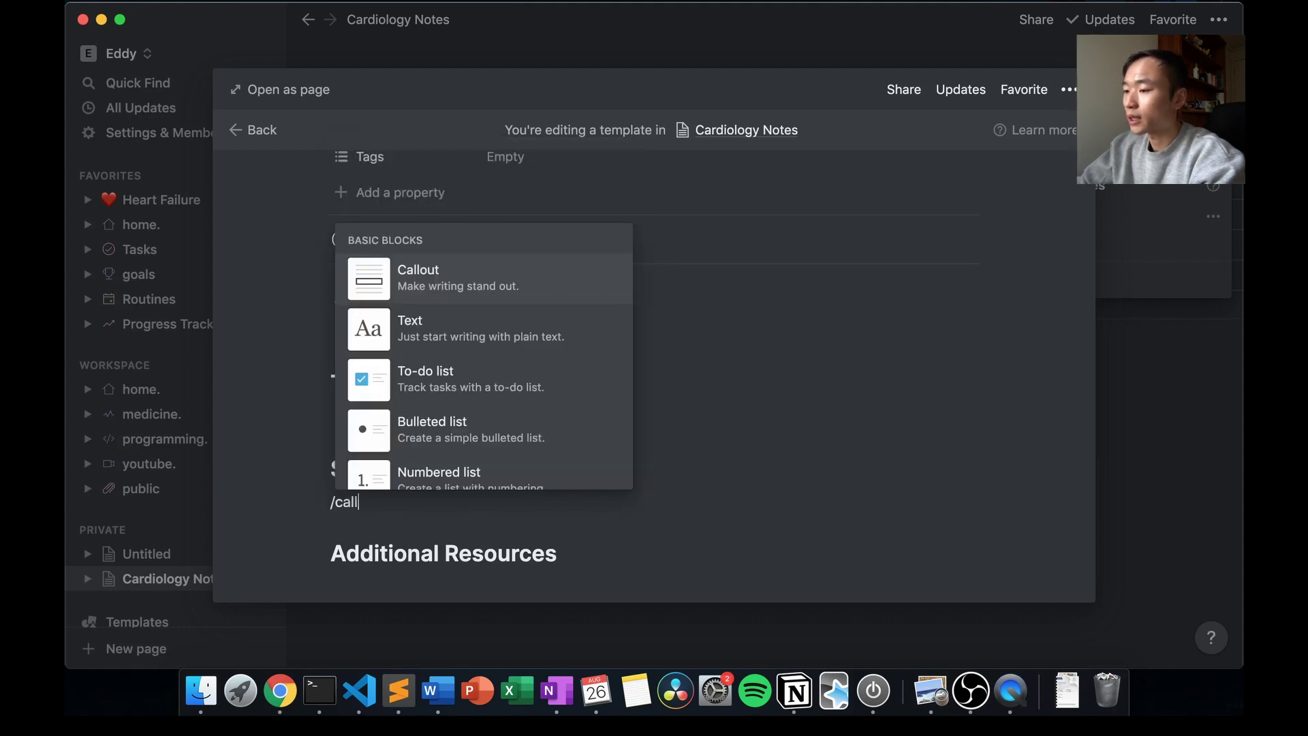
Set the New Note template's Progress property to Started.
scroll(978, 170, up, 5)
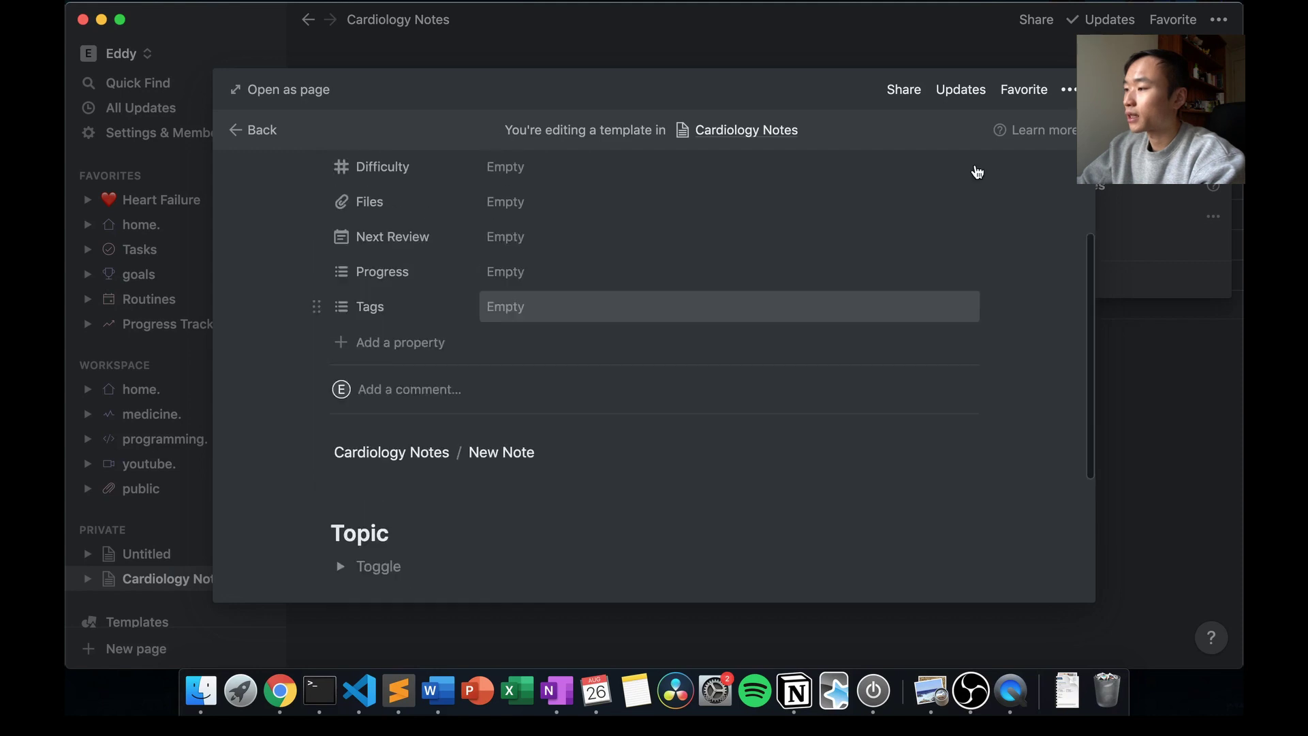
scroll(905, 283, up, 2)
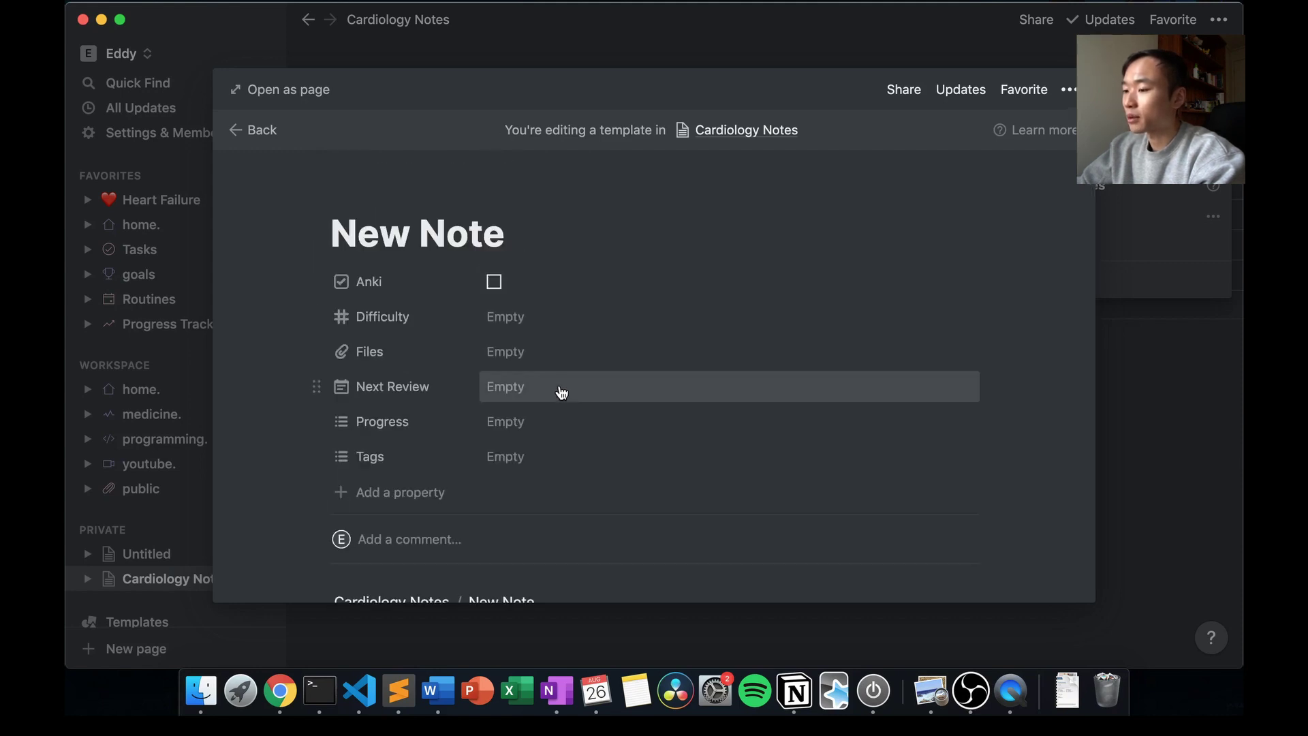
click(563, 421)
click(563, 482)
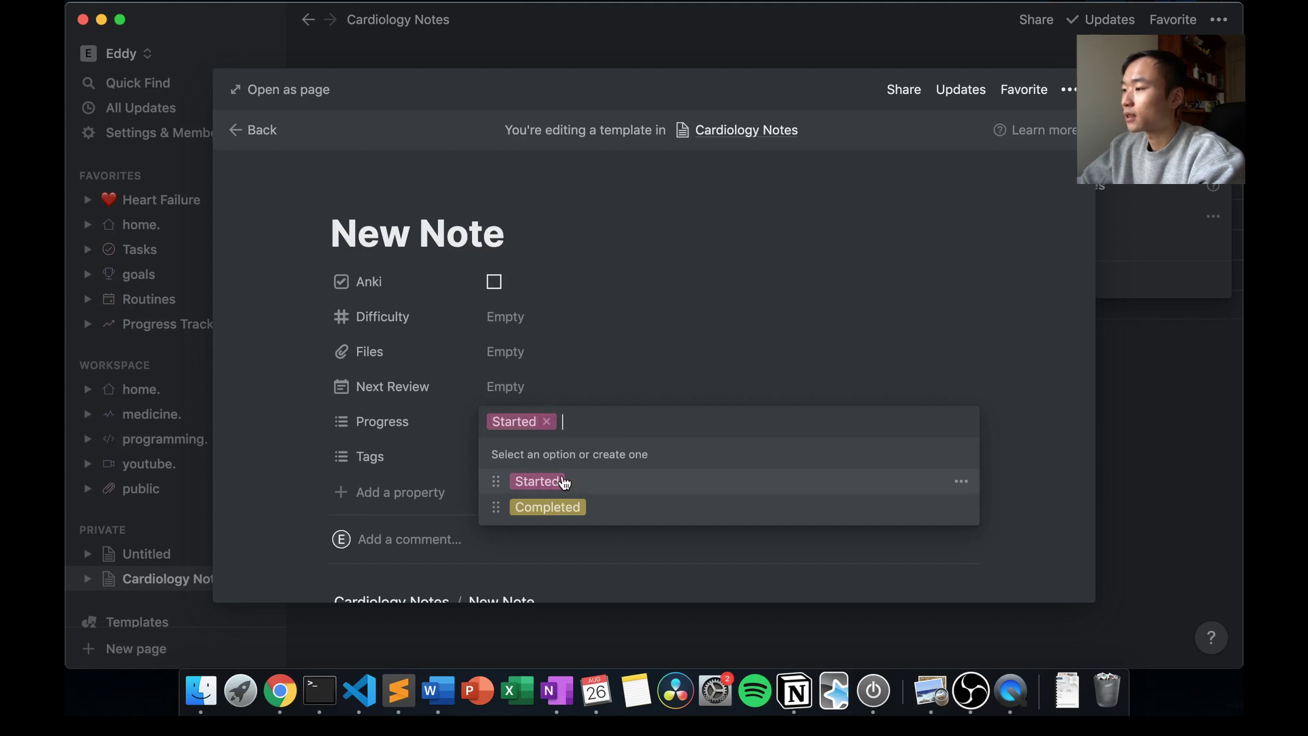
click(674, 191)
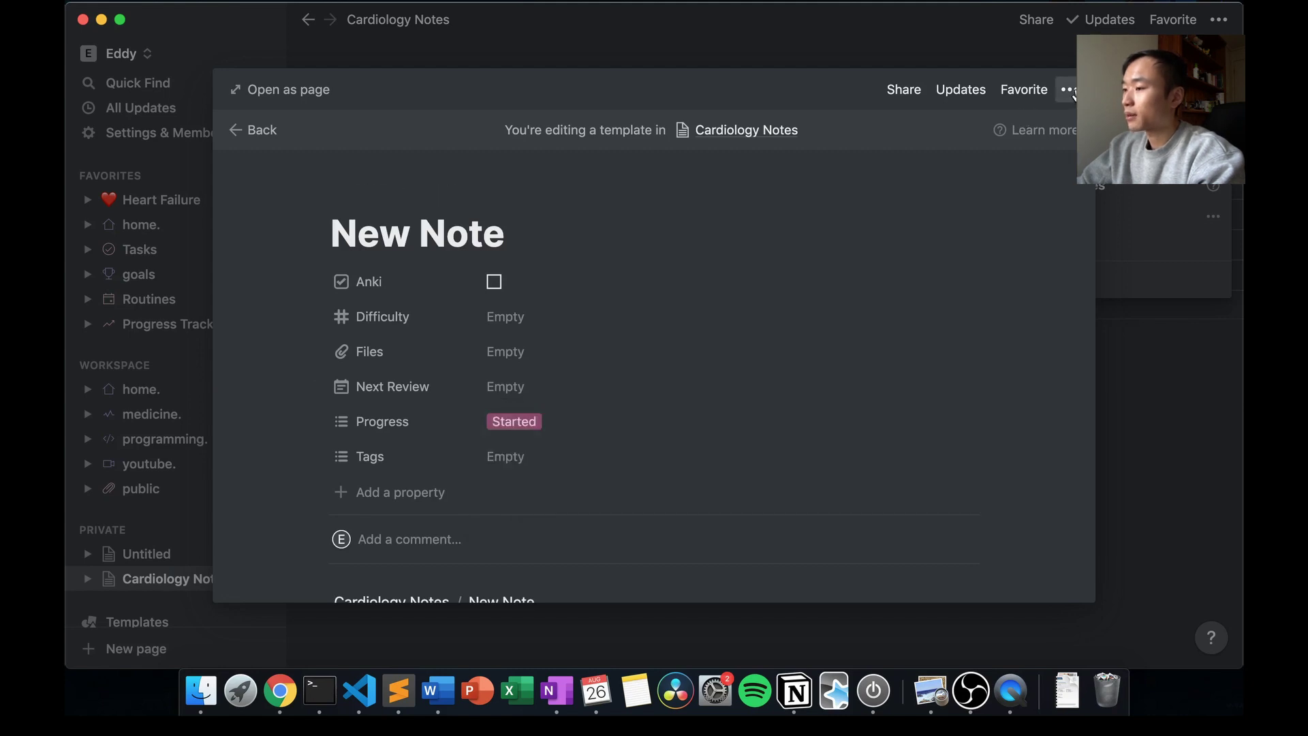
Create a new Cardiology Notes entry from the New Note template and review its prefilled properties and headings.
click(1211, 400)
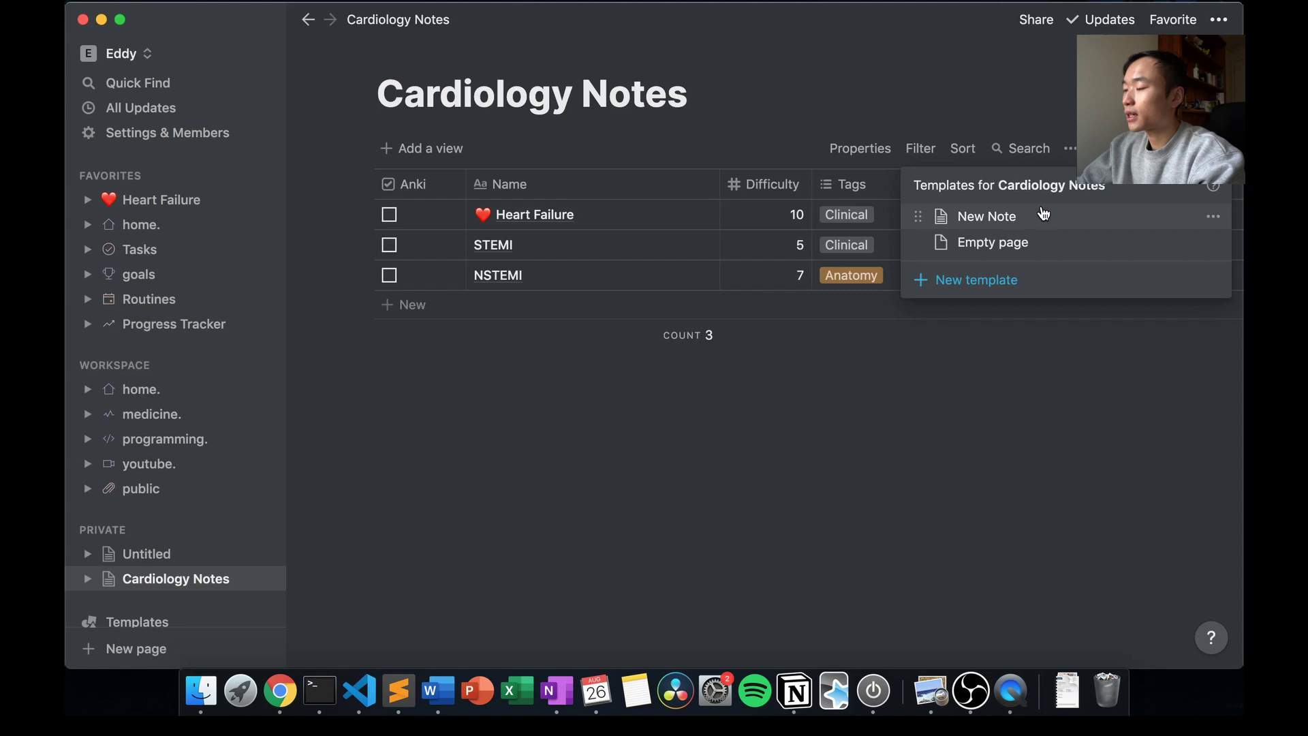
click(997, 220)
scroll(550, 336, down, 1)
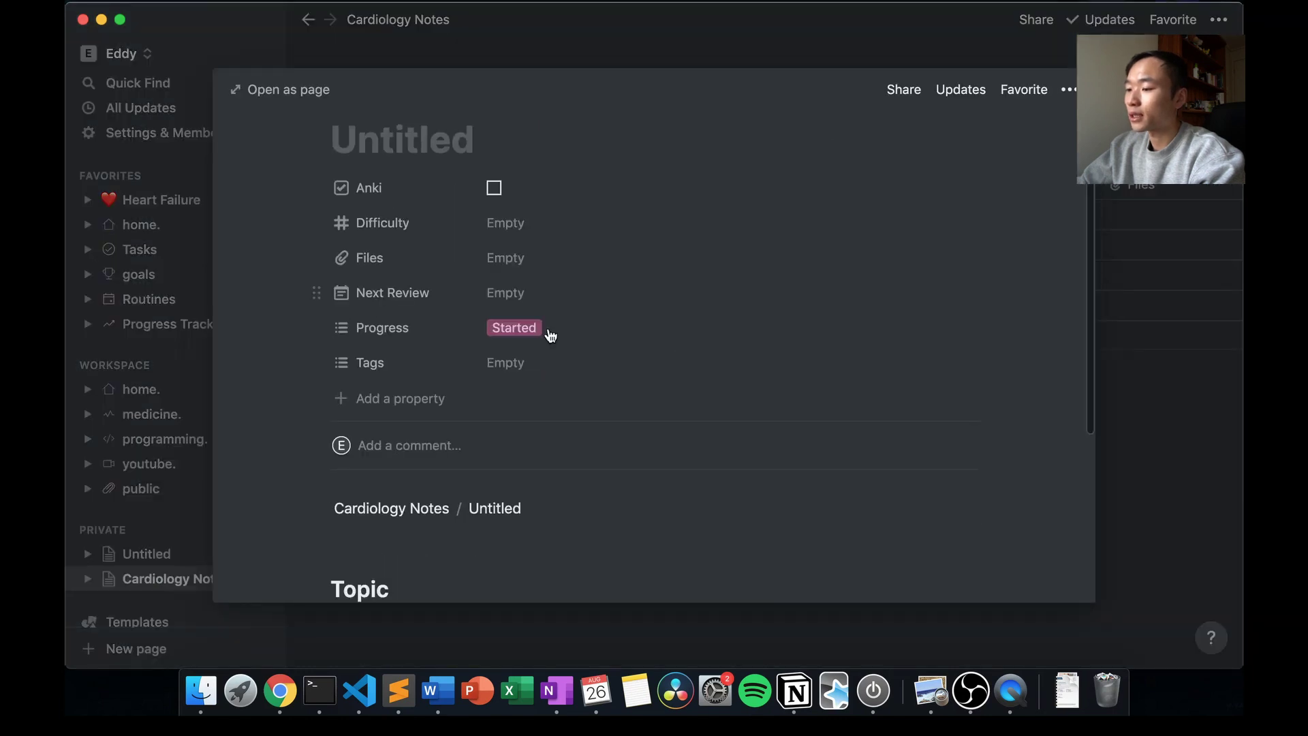
scroll(590, 426, down, 3)
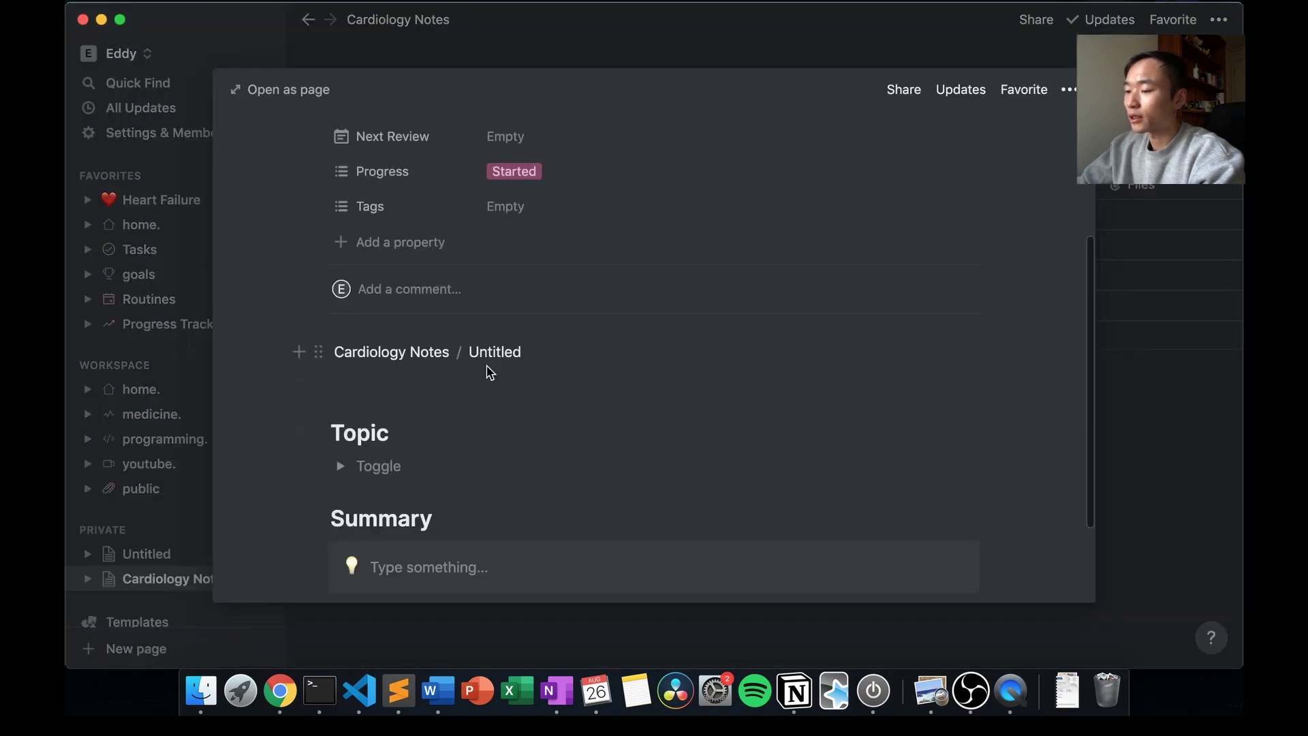
scroll(495, 394, down, 2)
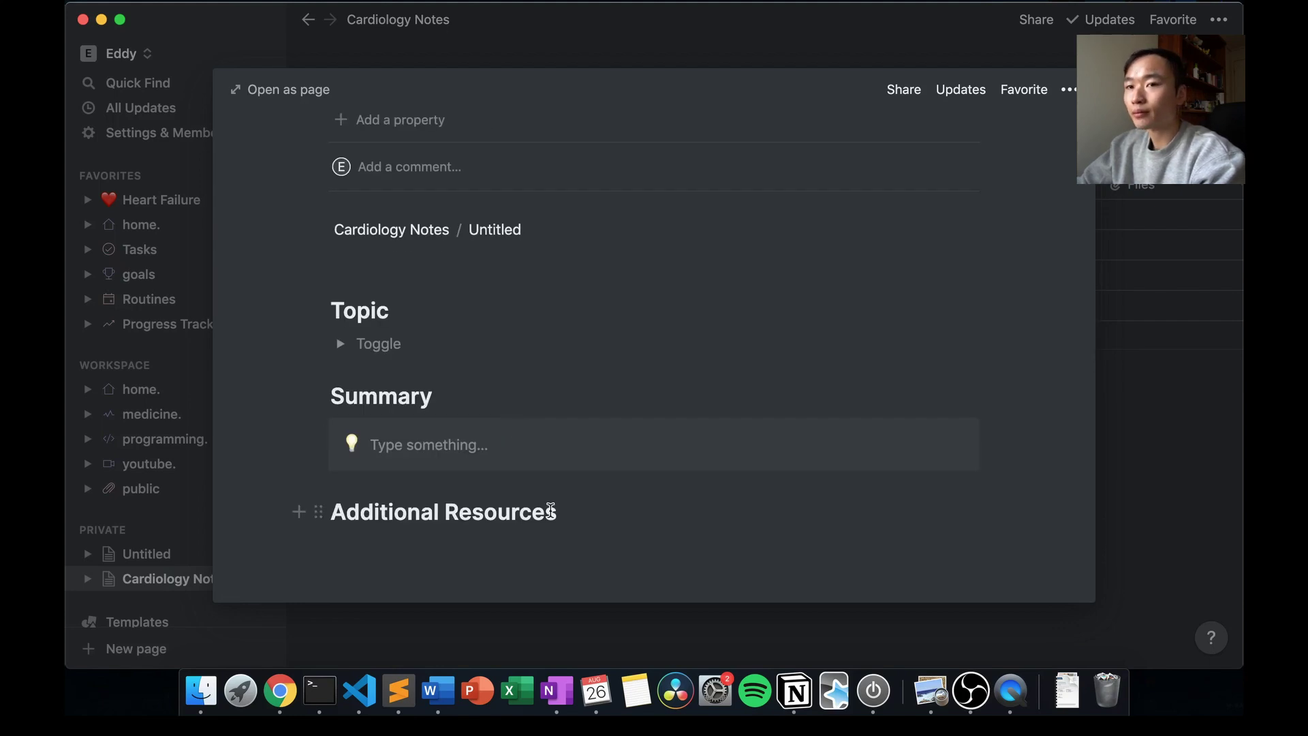
click(652, 630)
click(1228, 148)
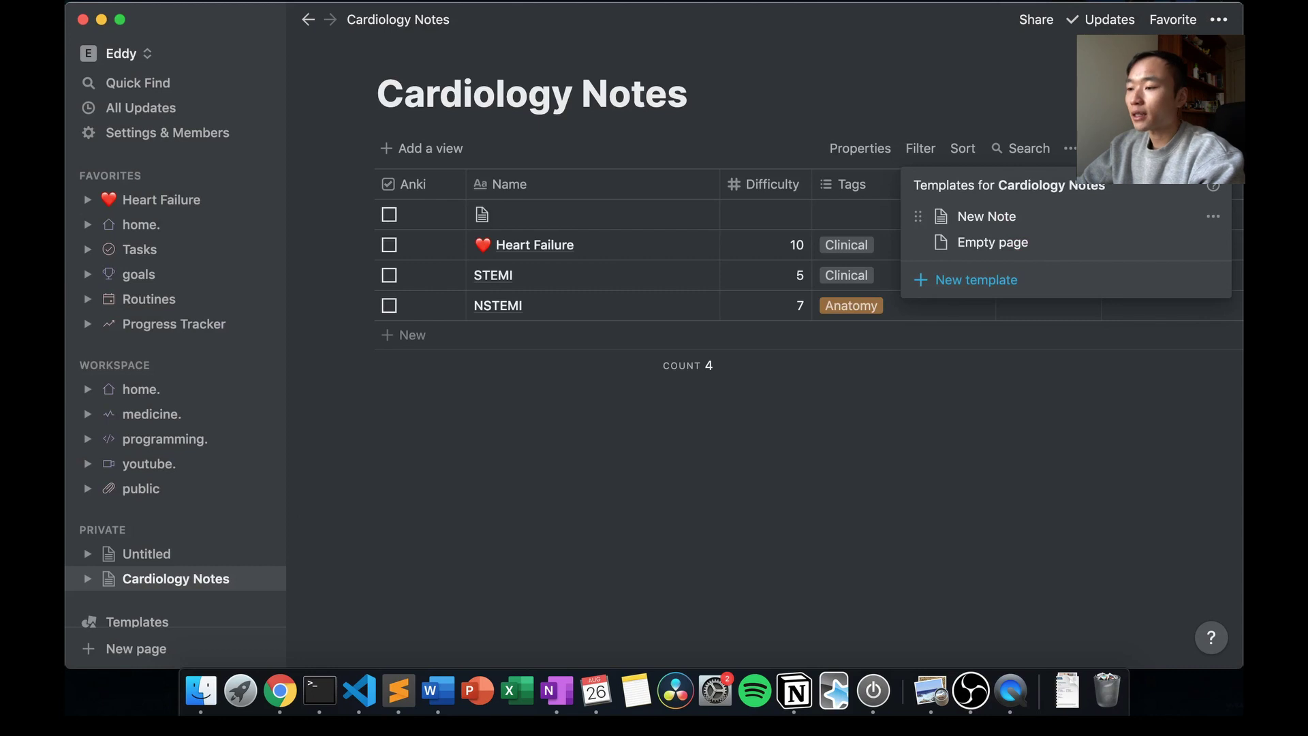
key(Escape)
Clear the stray slash from the untitled private page and title the page "Medical School Notes".
click(207, 555)
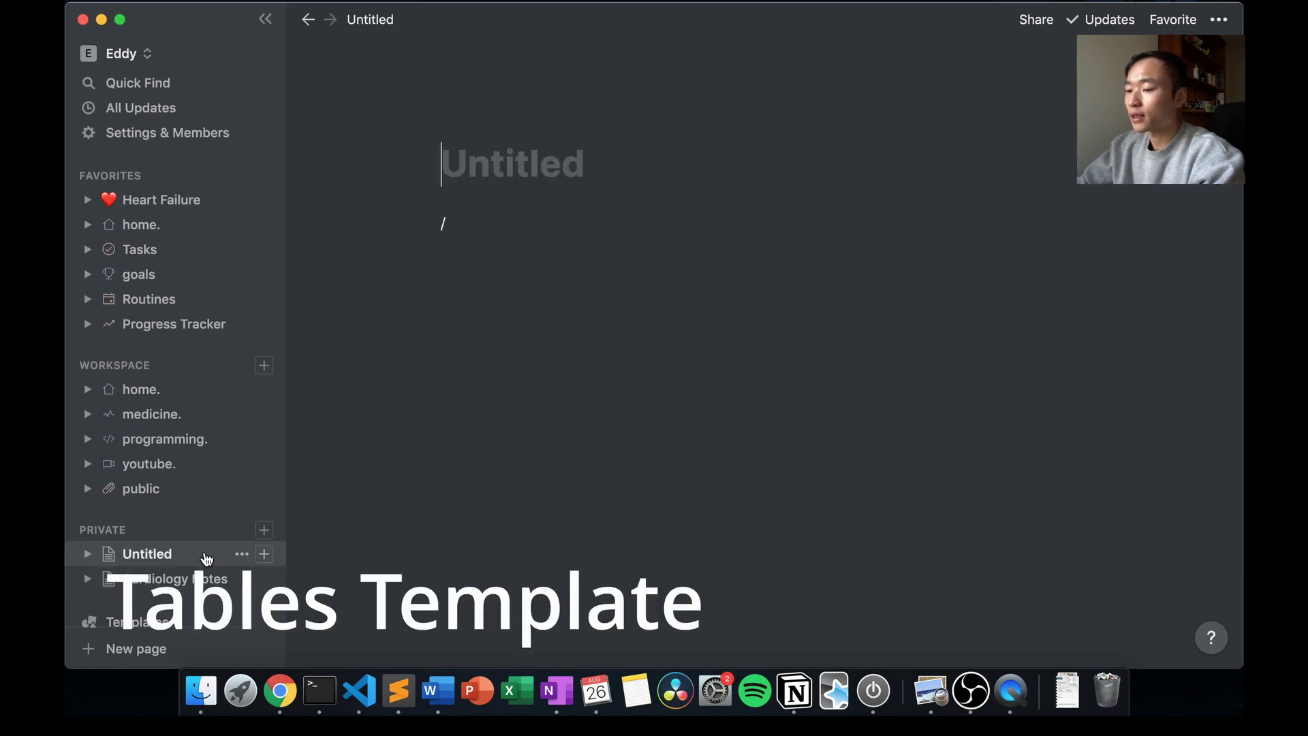
click(470, 224)
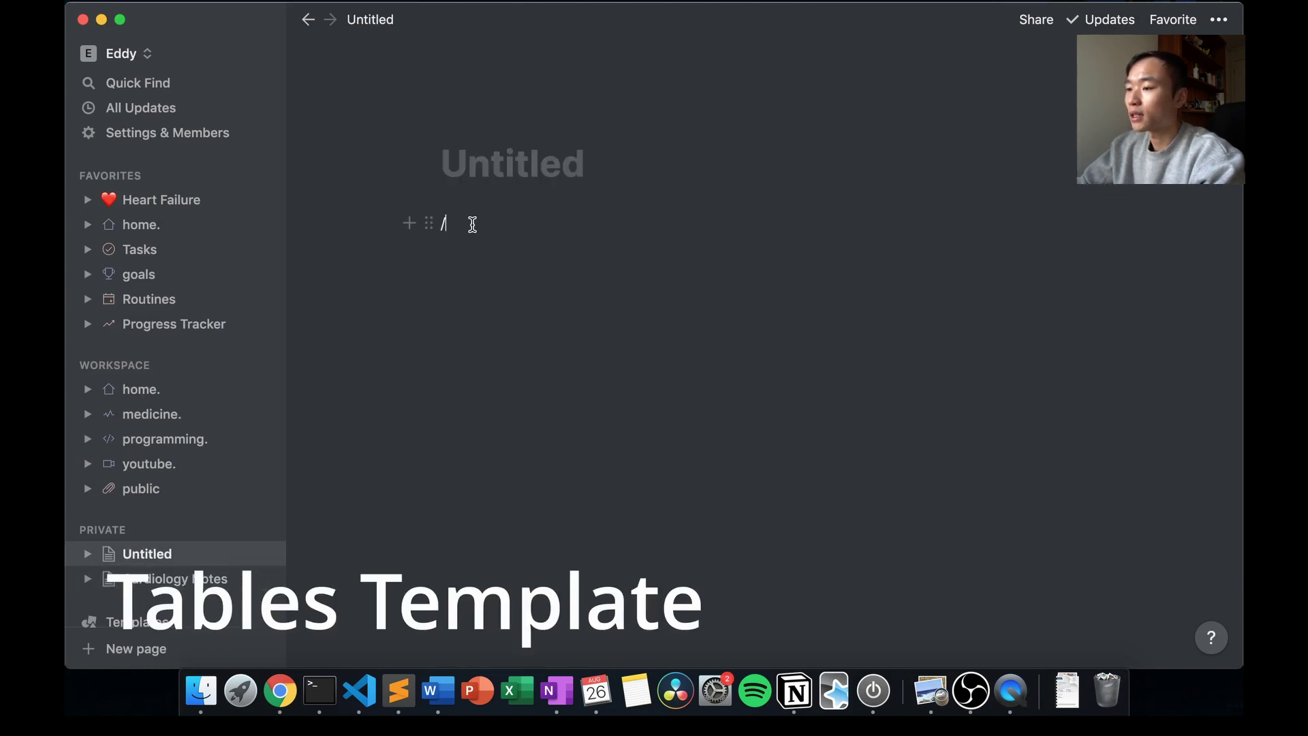
key(BackSpace)
click(507, 175)
text(Me)
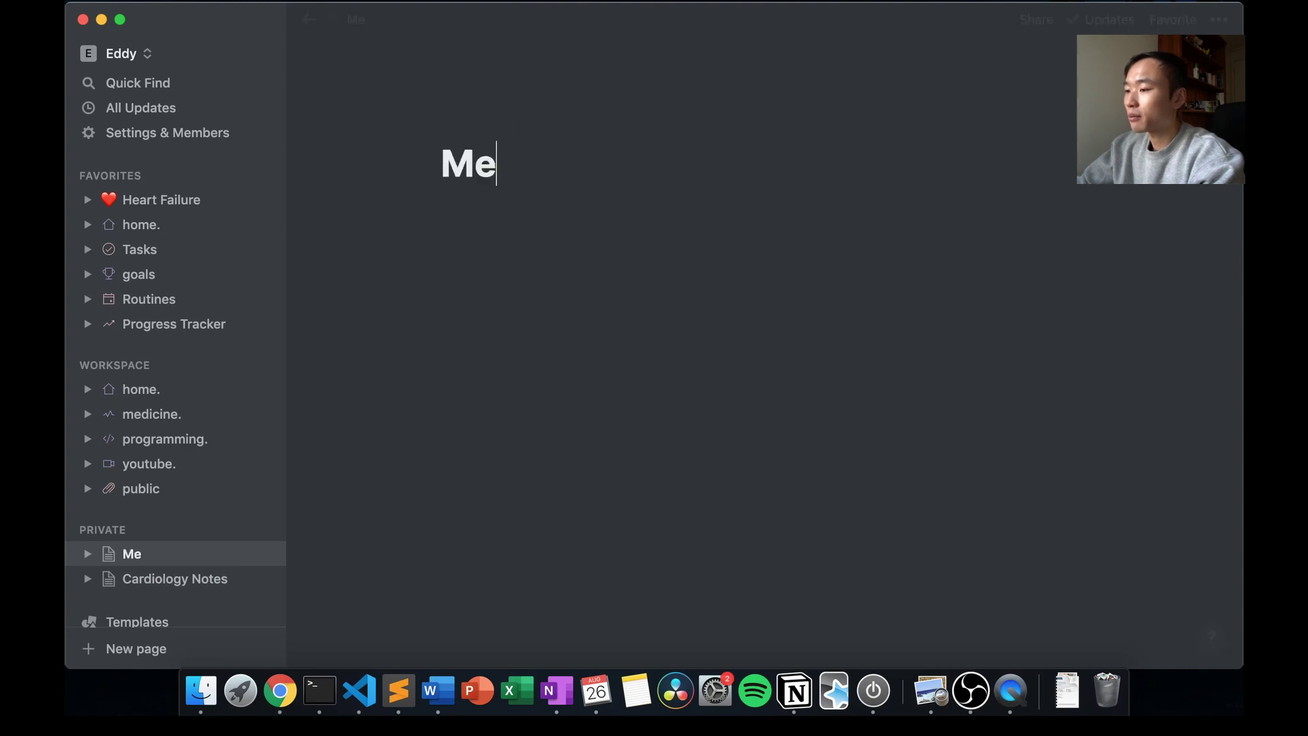
text(dical School Notes)
key(Return)
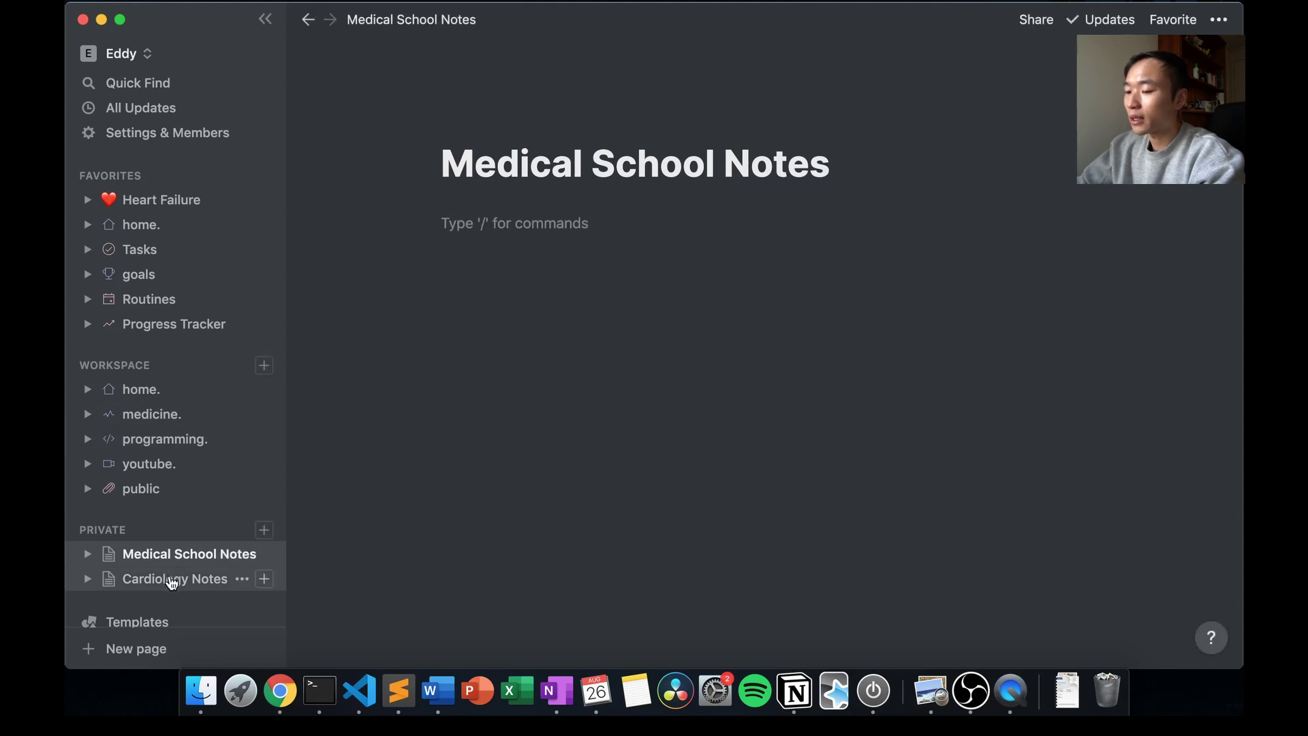
Move the Cardiology Notes database into the Medical School Notes page and back out to the private pages.
drag(194, 585, 569, 195)
click(555, 298)
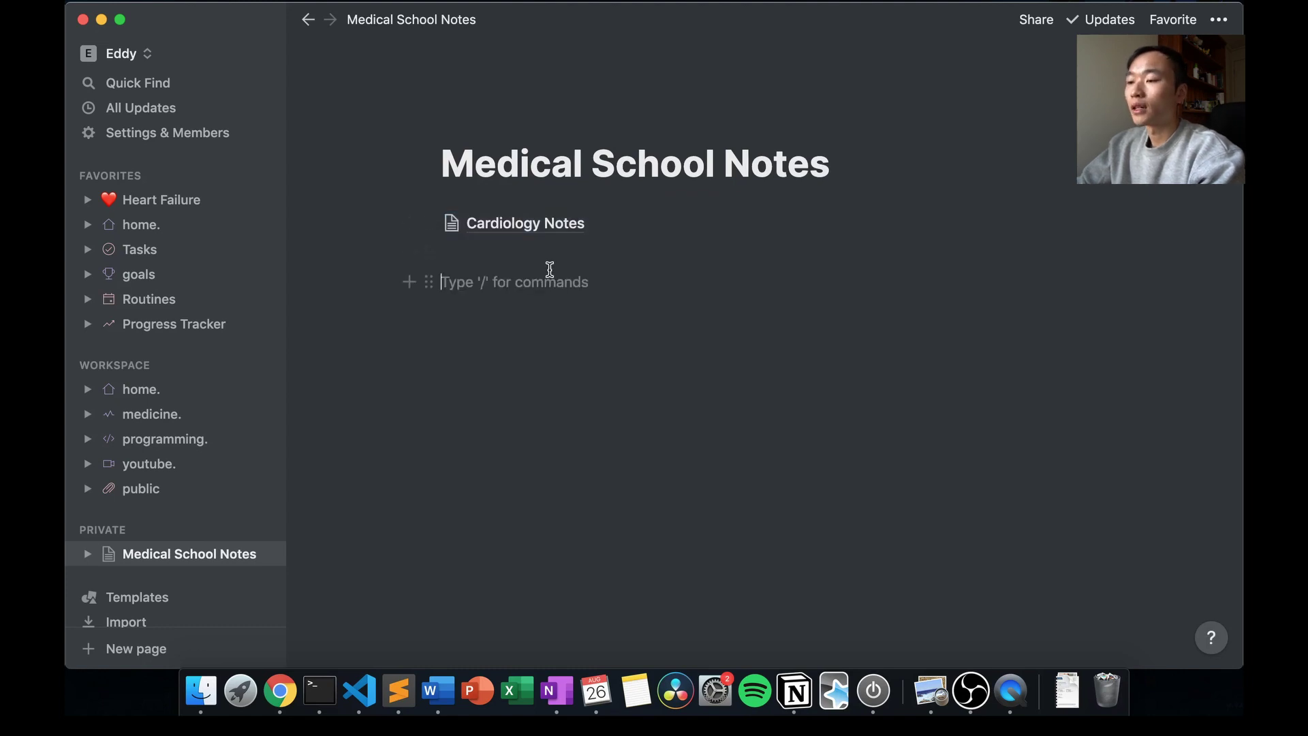
drag(528, 231, 175, 545)
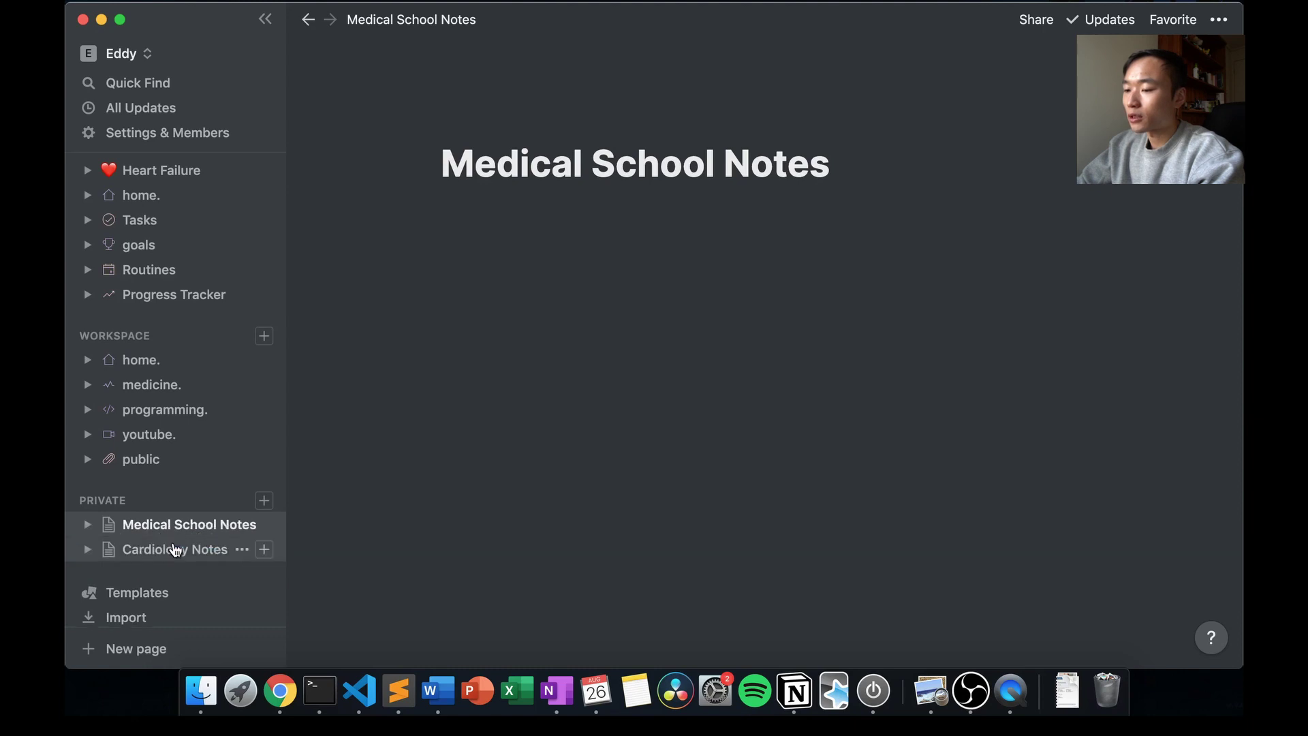
Duplicate the Cardiology Notes database among the private pages.
right_click(175, 545)
click(256, 362)
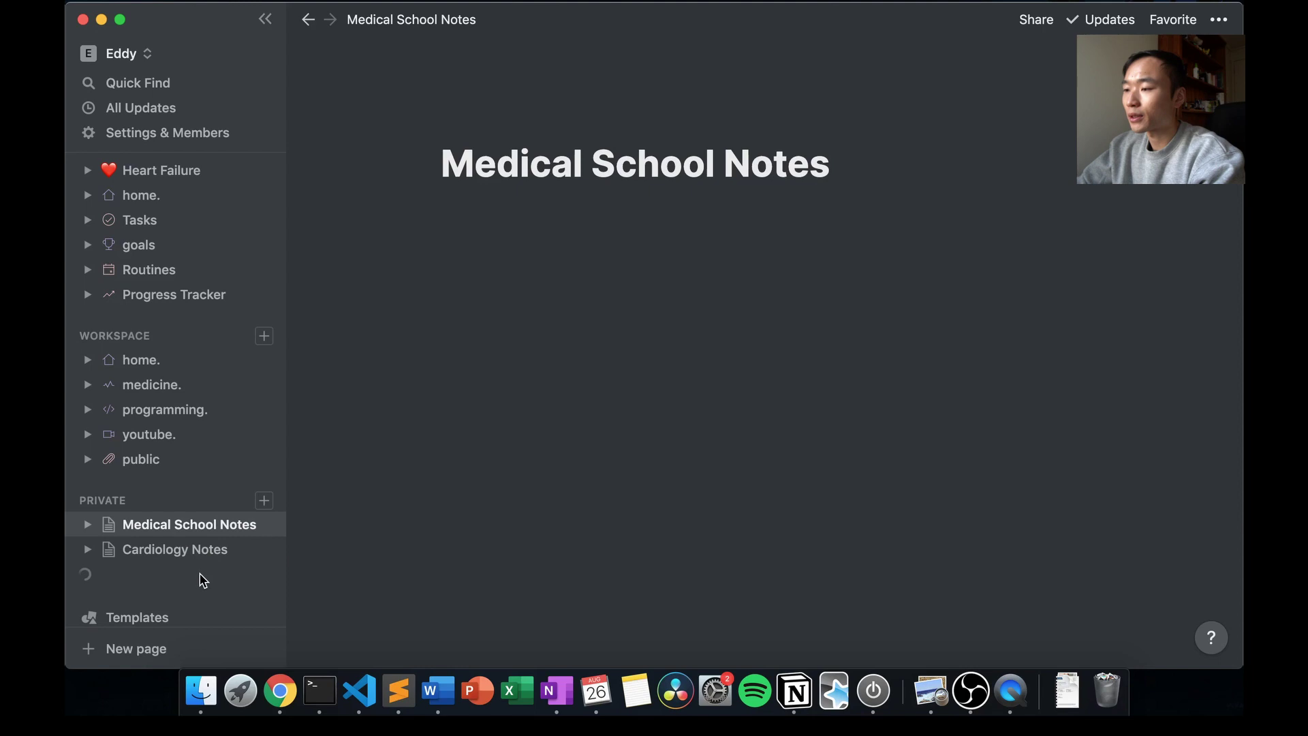
click(637, 208)
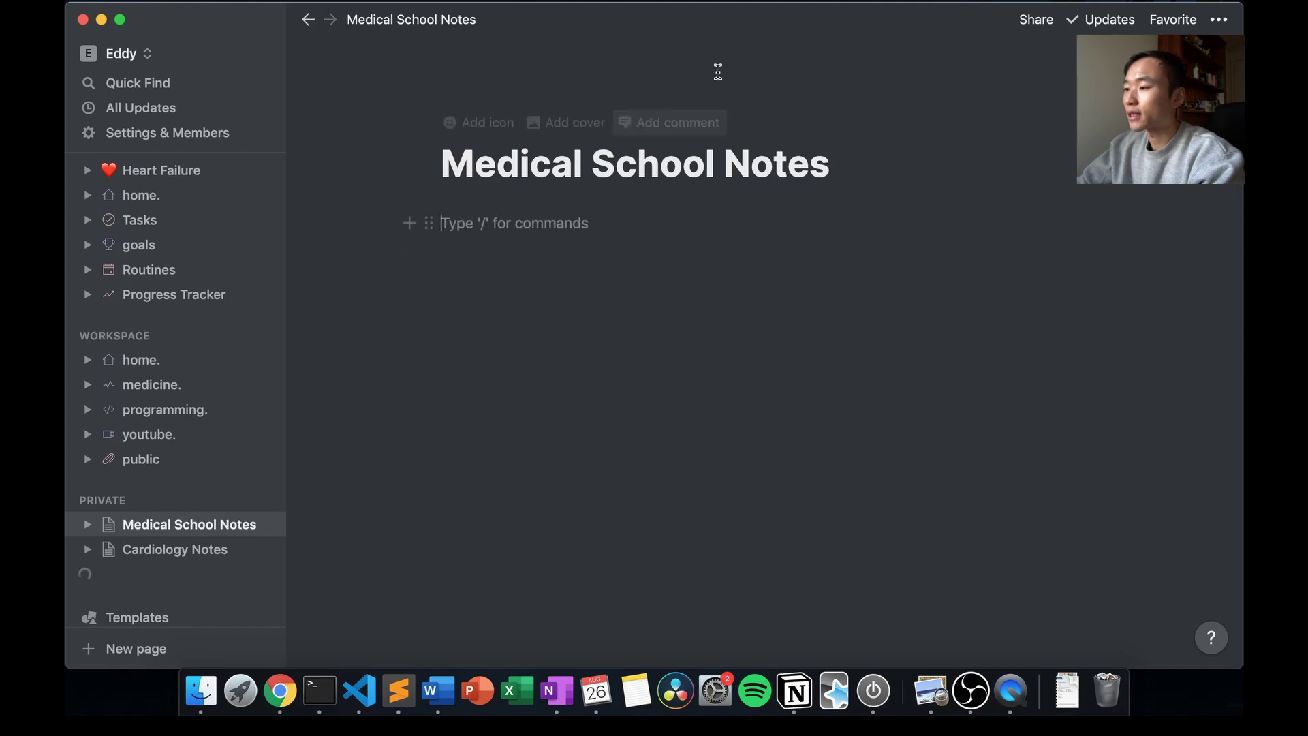
click(172, 552)
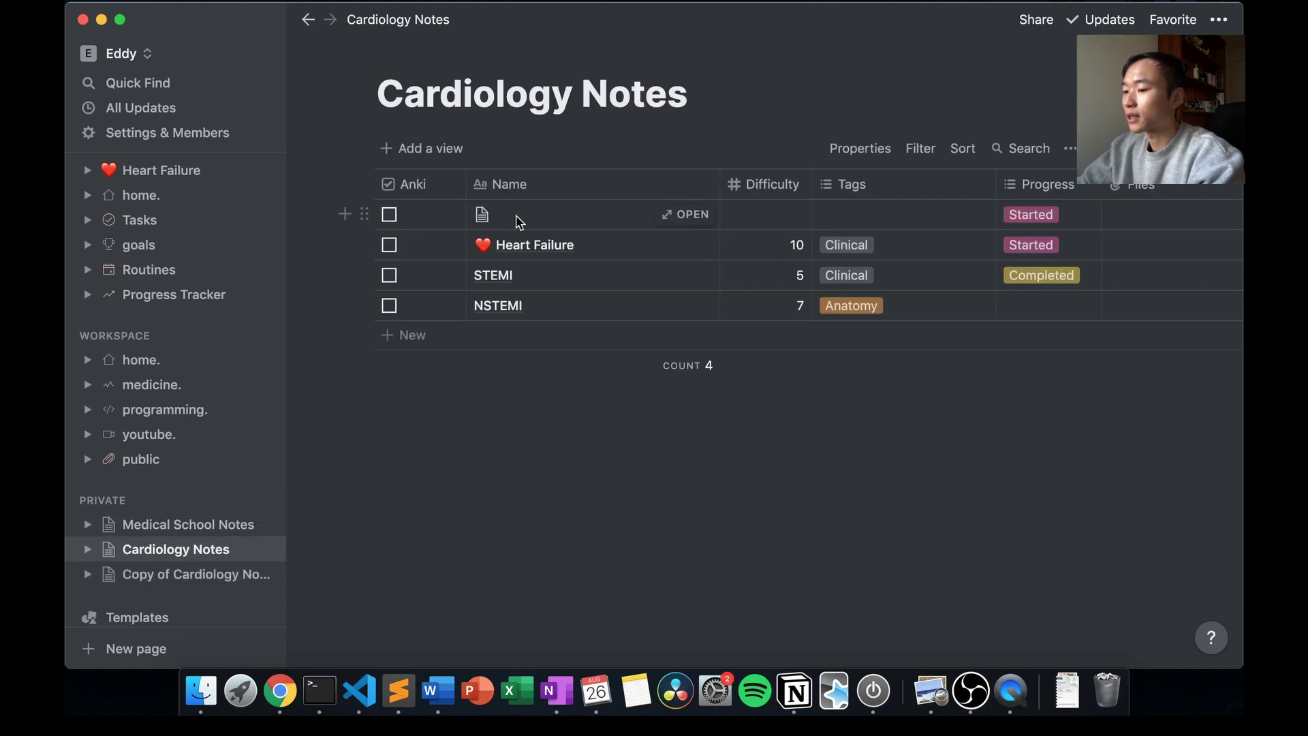
click(211, 525)
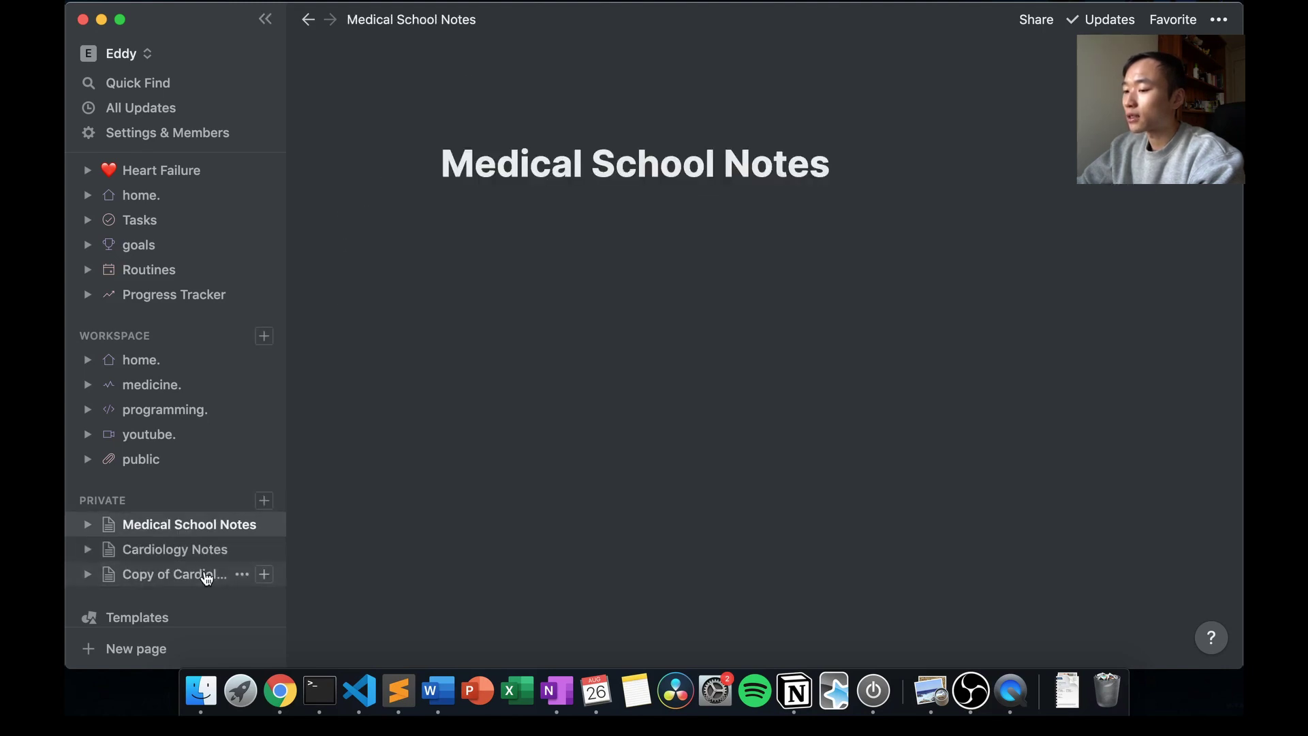
Delete every entry from the copied Cardiology Notes database, including the untitled one.
click(204, 574)
click(365, 214)
click(369, 306)
click(369, 305)
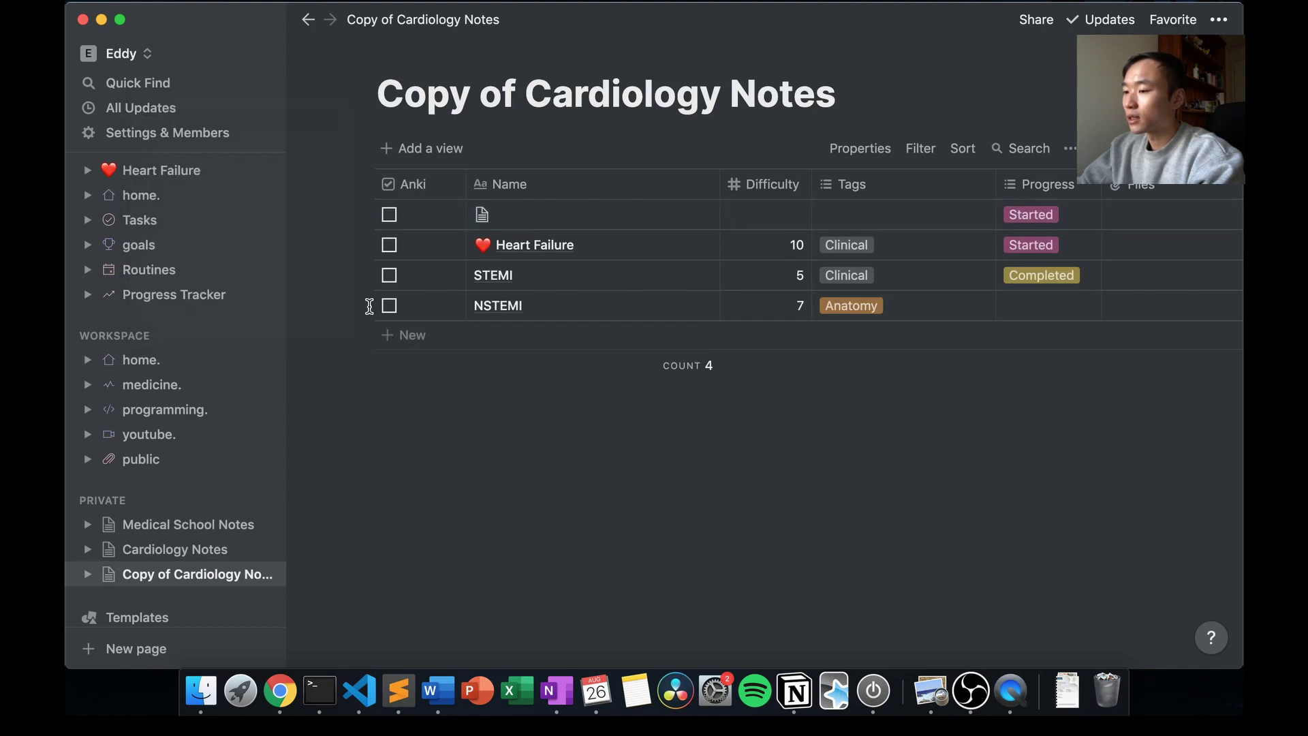
click(365, 306)
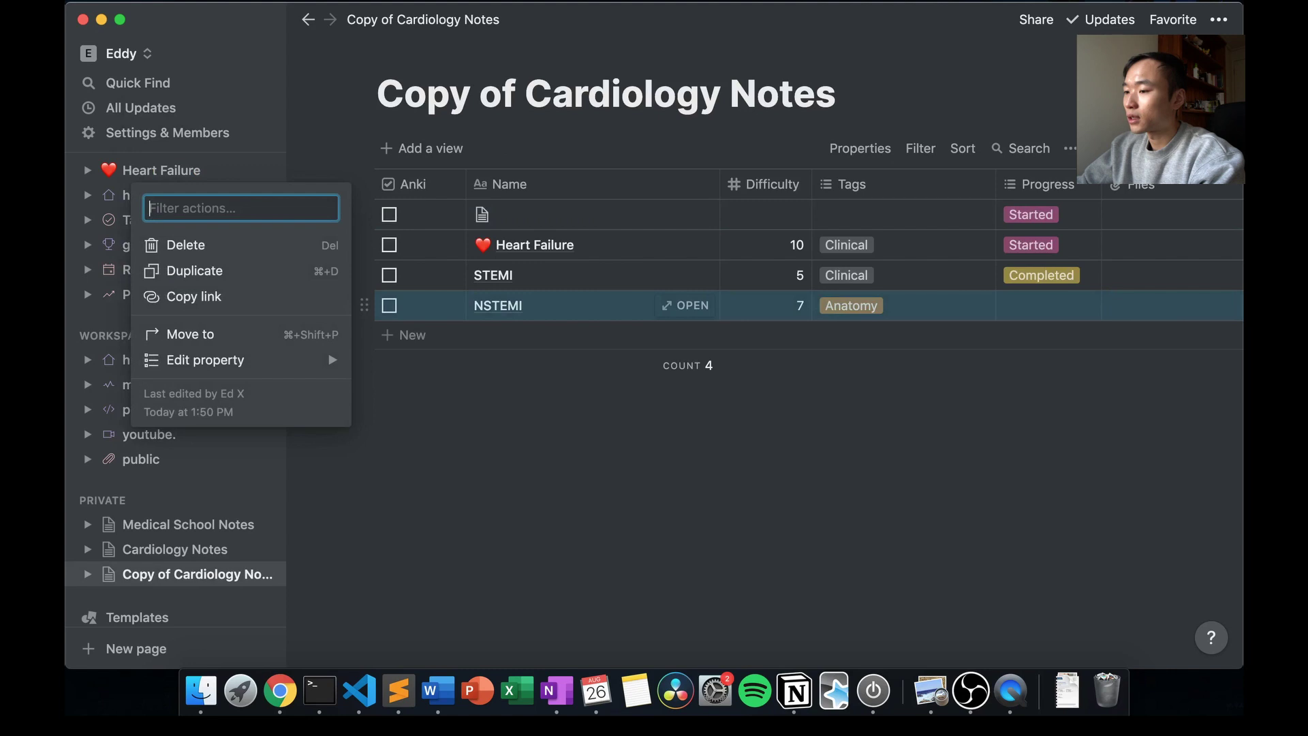
key(Delete)
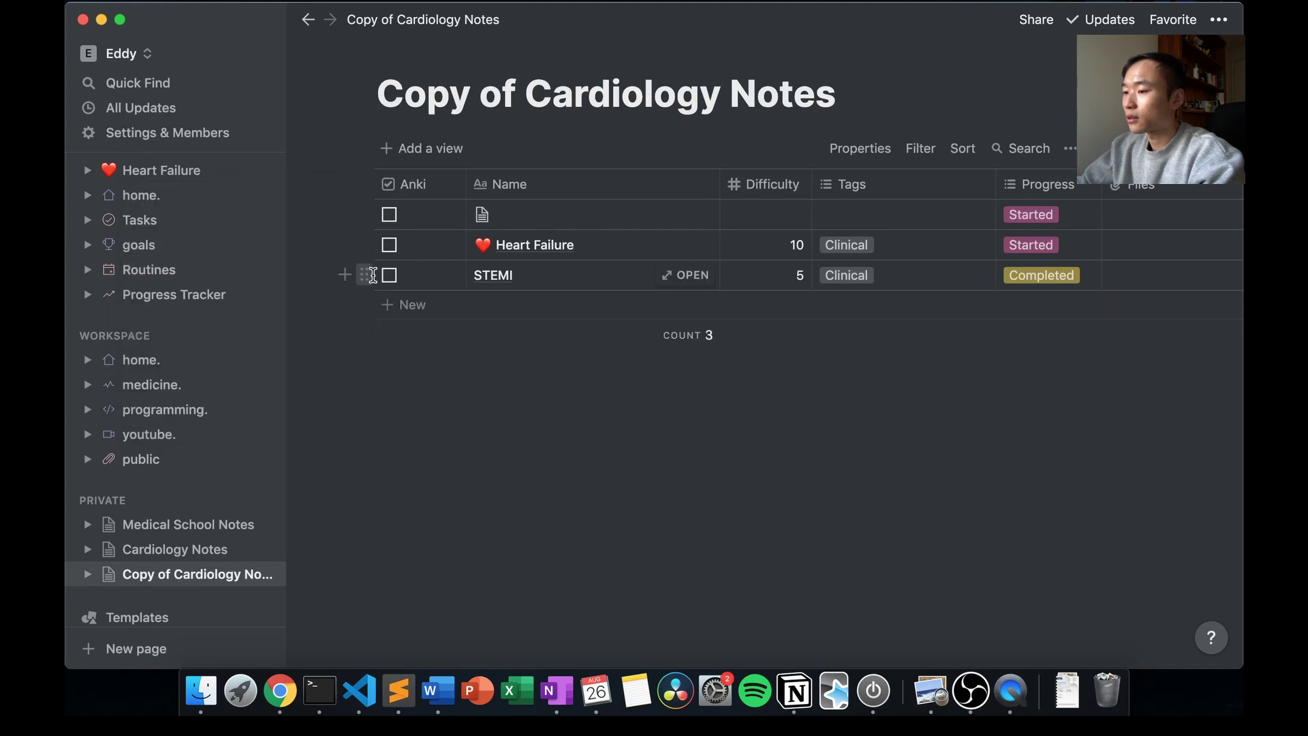
click(371, 275)
key(Delete)
drag(368, 244, 364, 215)
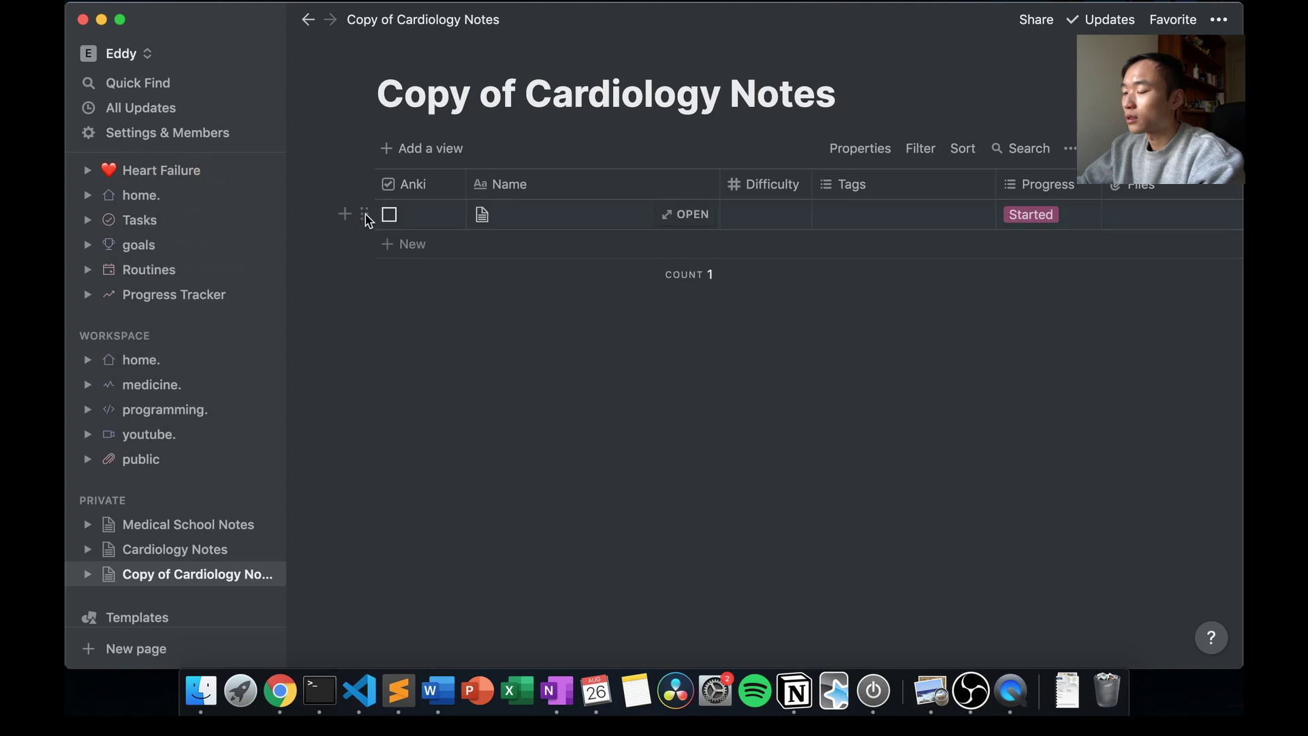
click(364, 214)
key(Delete)
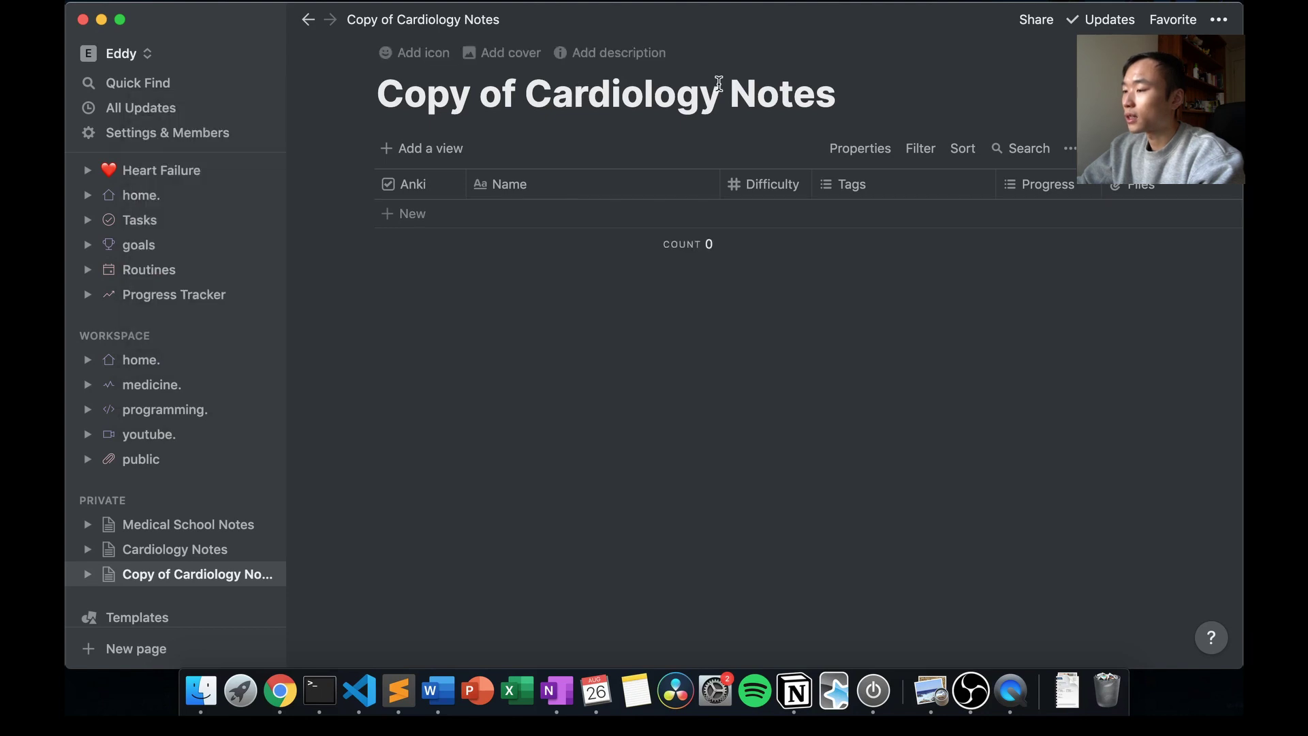
Rename the emptied database copy "Topic Notes" and move it into the Medical School Notes page.
drag(725, 86, 378, 94)
key(BackSpace)
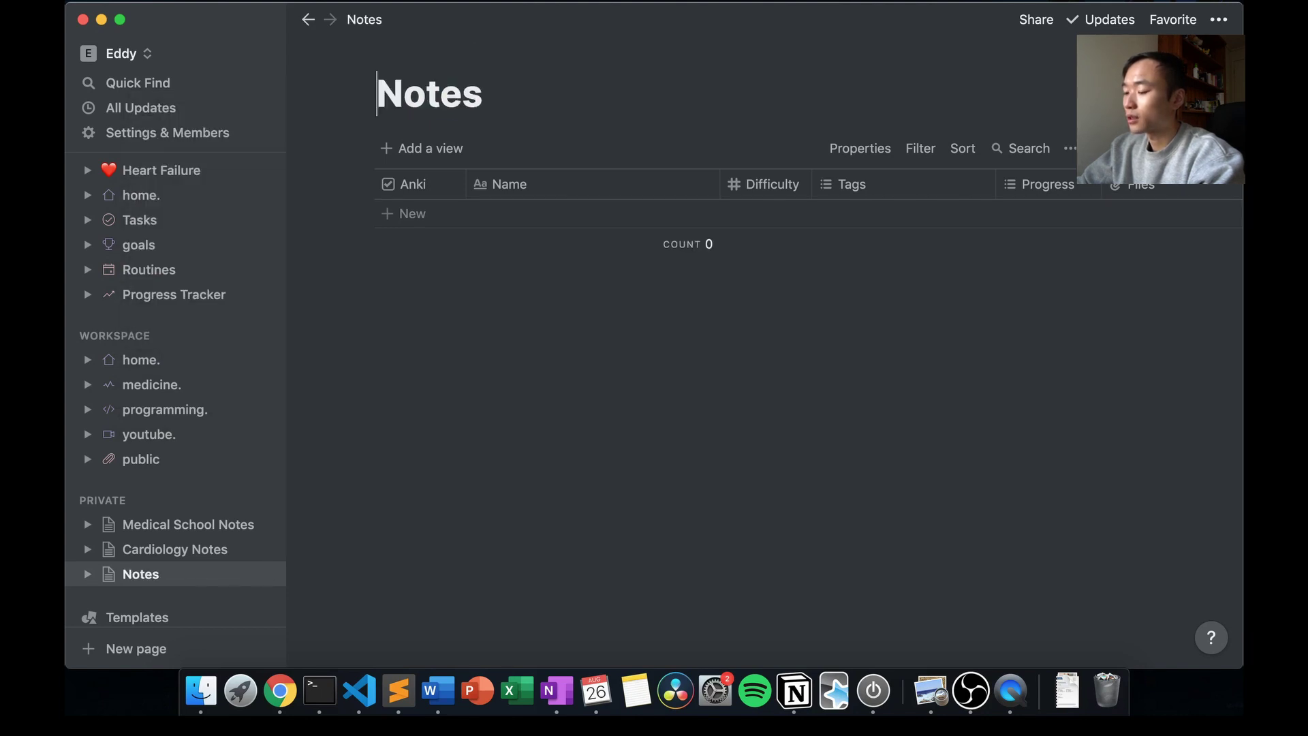
text(Topic)
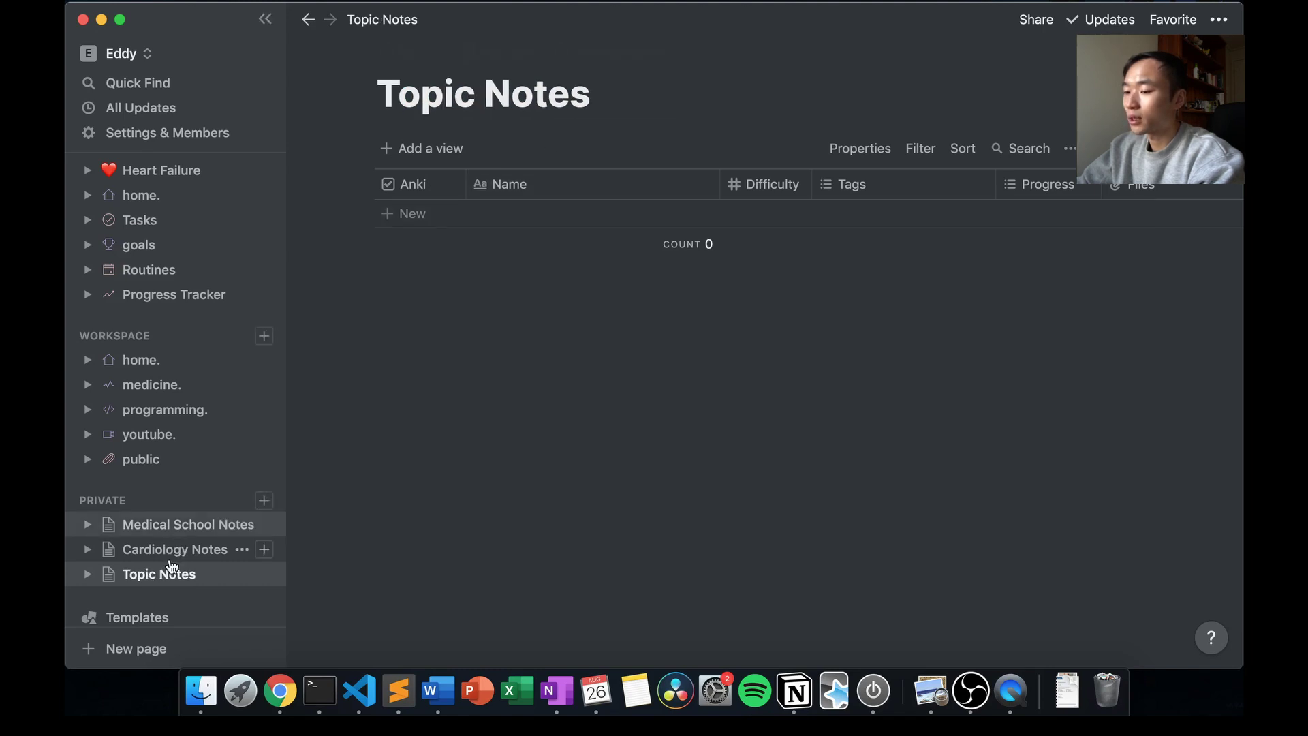
drag(172, 566, 176, 528)
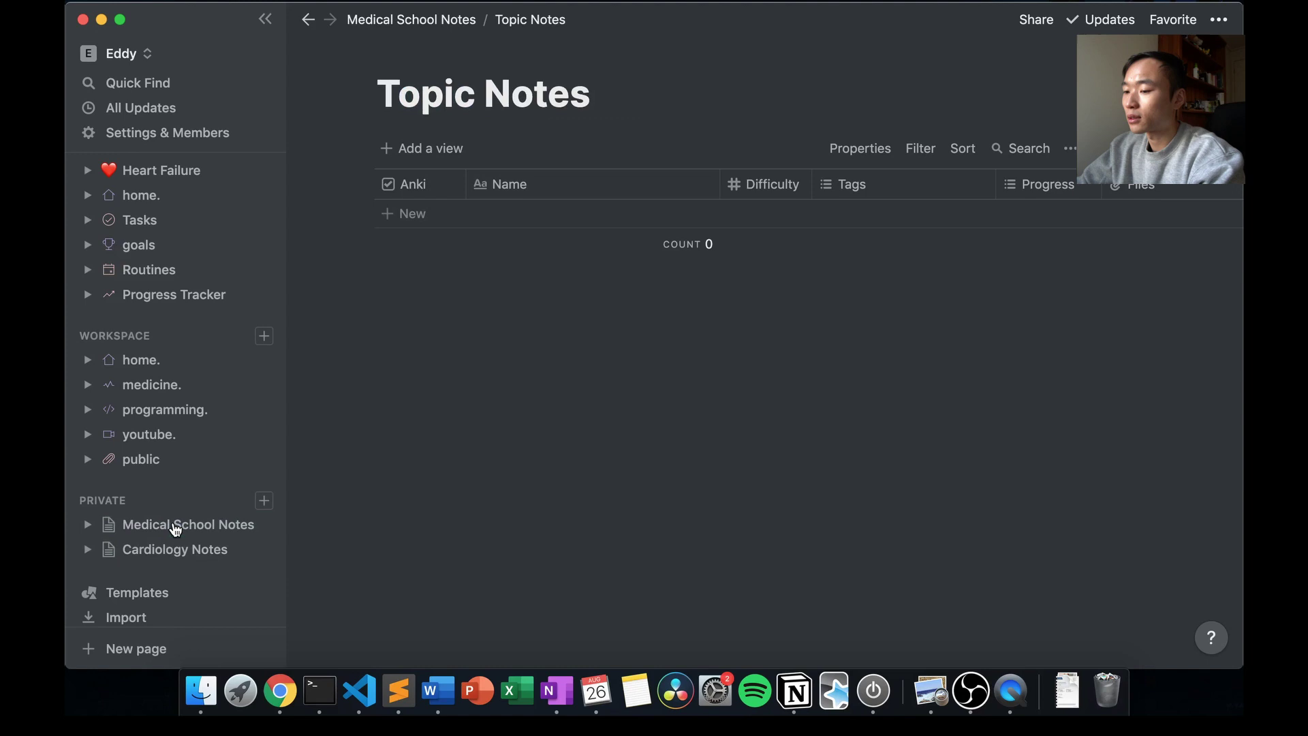
click(176, 525)
Insert a template button above Topic Notes and name it "Add a new Topic Table".
click(579, 243)
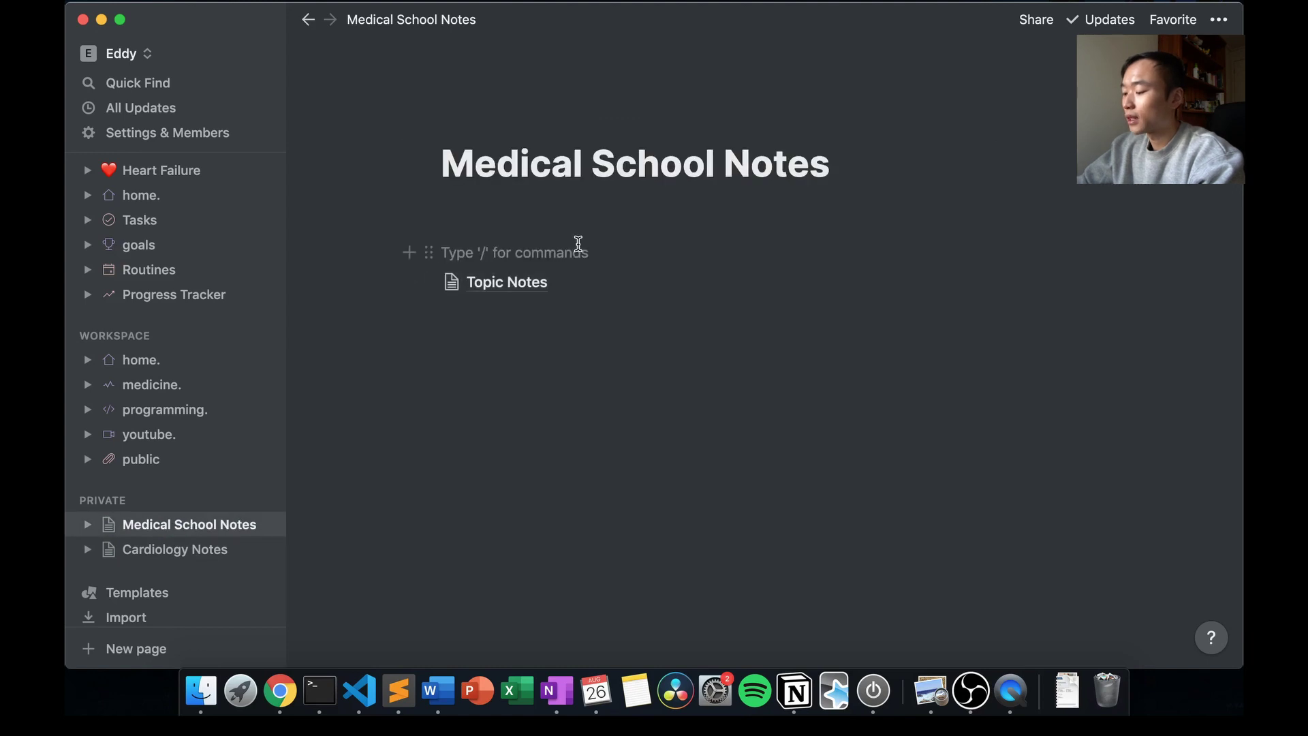
text(/temp)
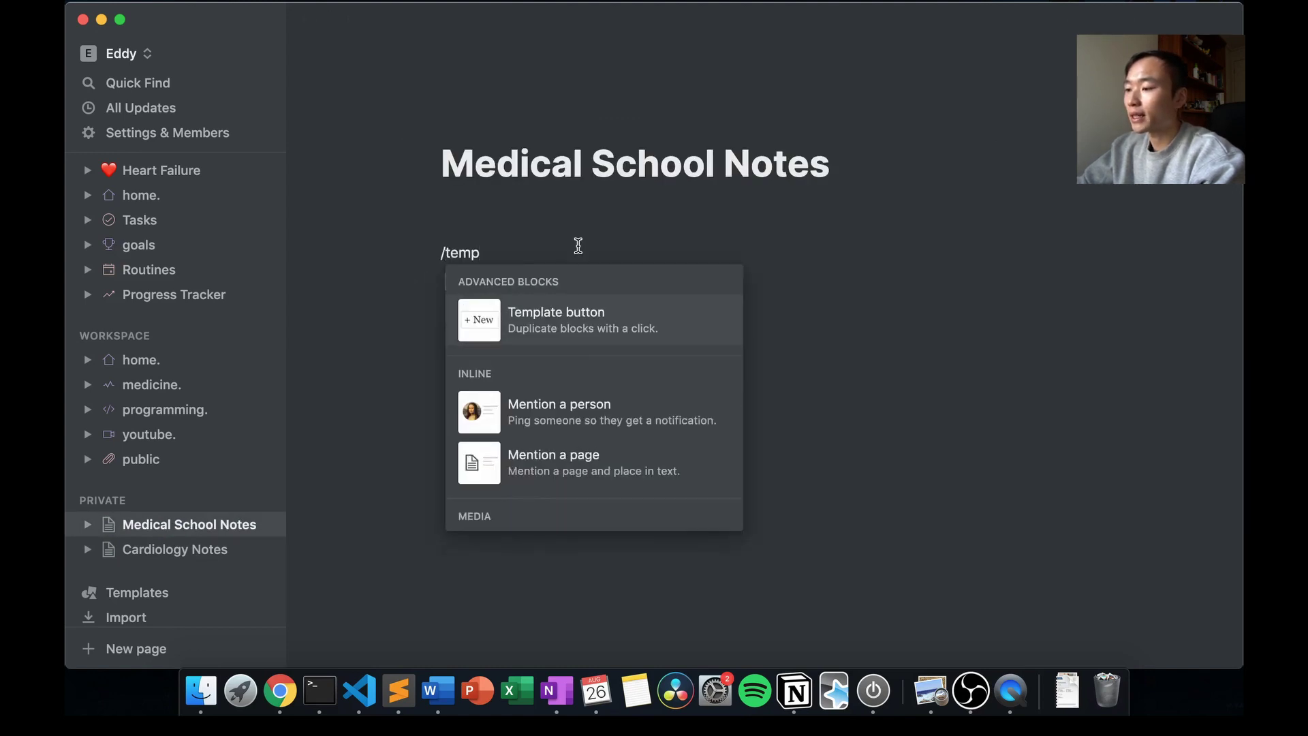
click(587, 304)
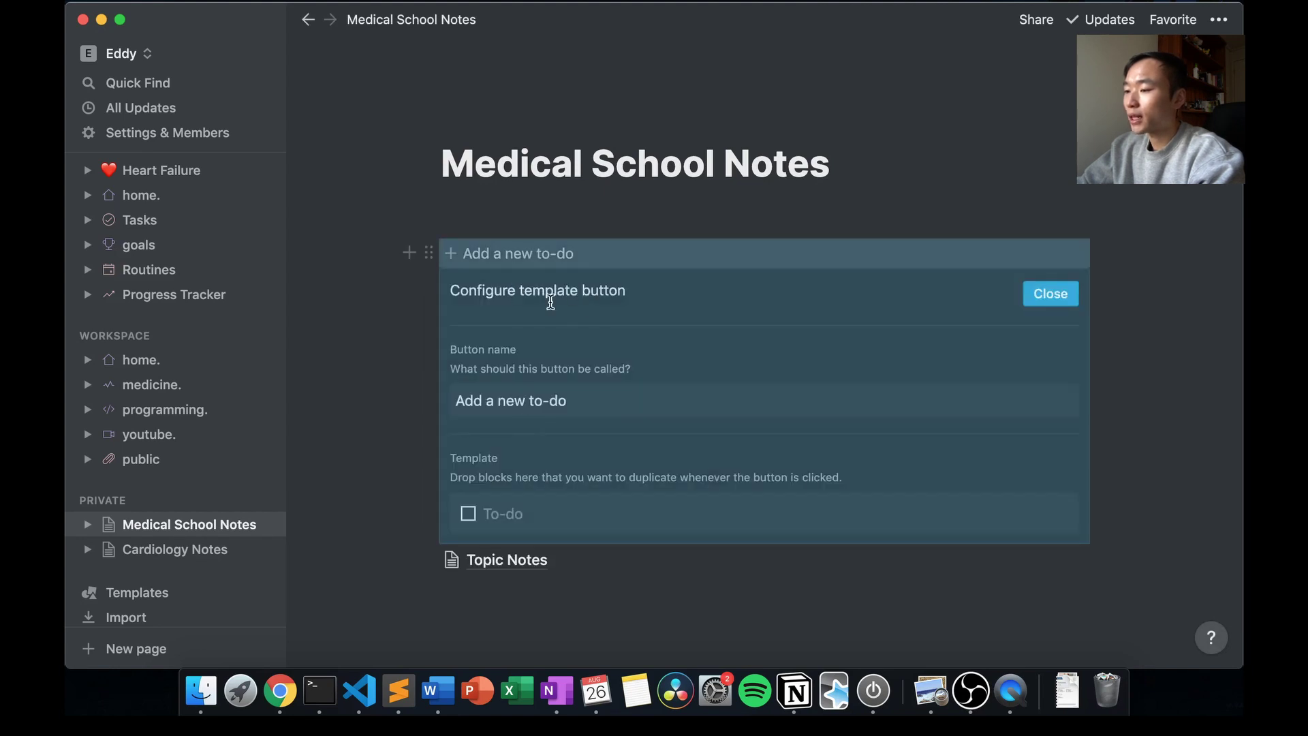
drag(613, 401, 525, 404)
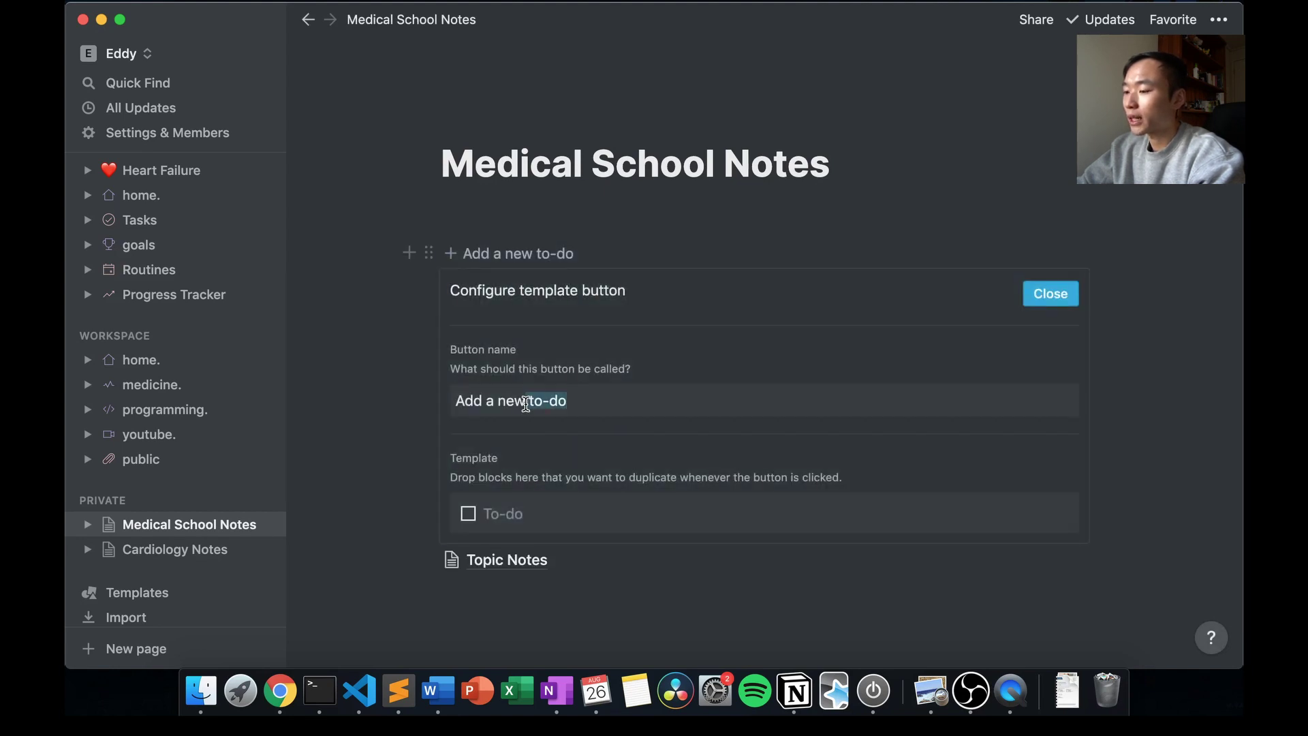
text(Topic Table)
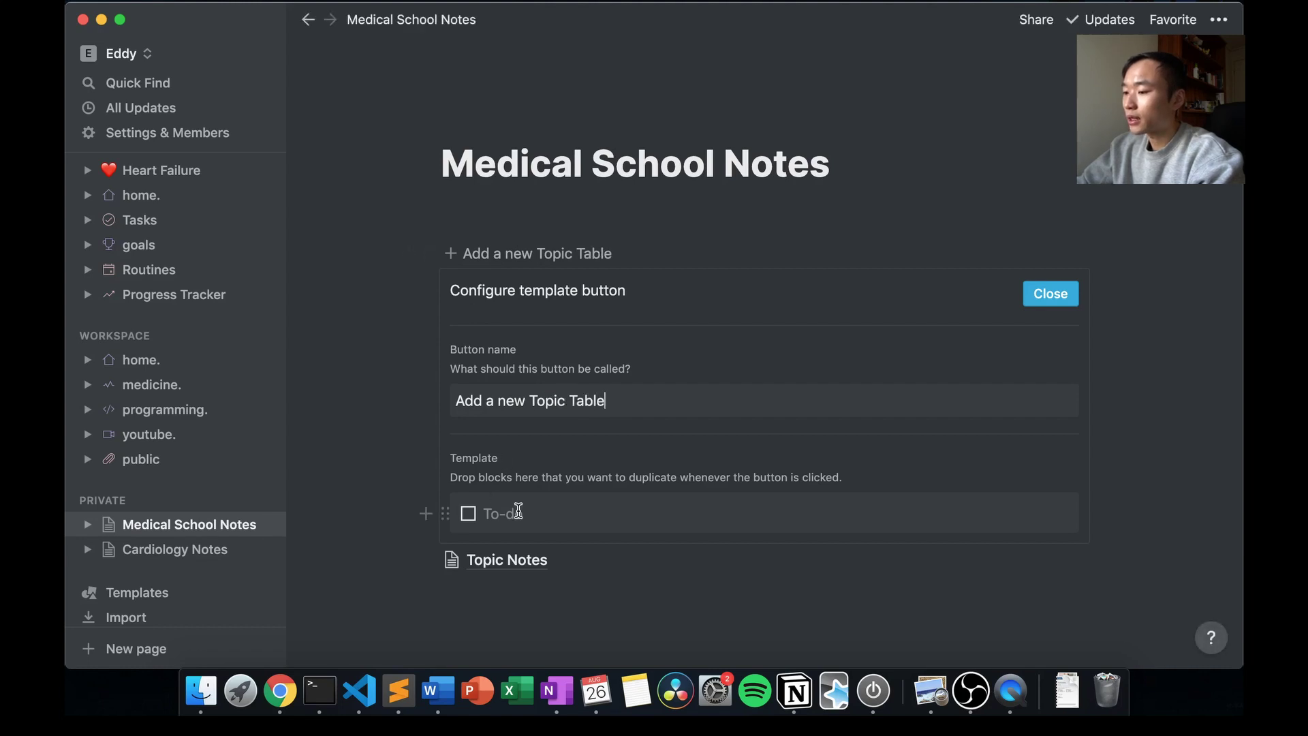
Replace the default to-do in the button's template with the Topic Notes database, remove the empty line, and finish the configuration.
click(540, 511)
key(BackSpace)
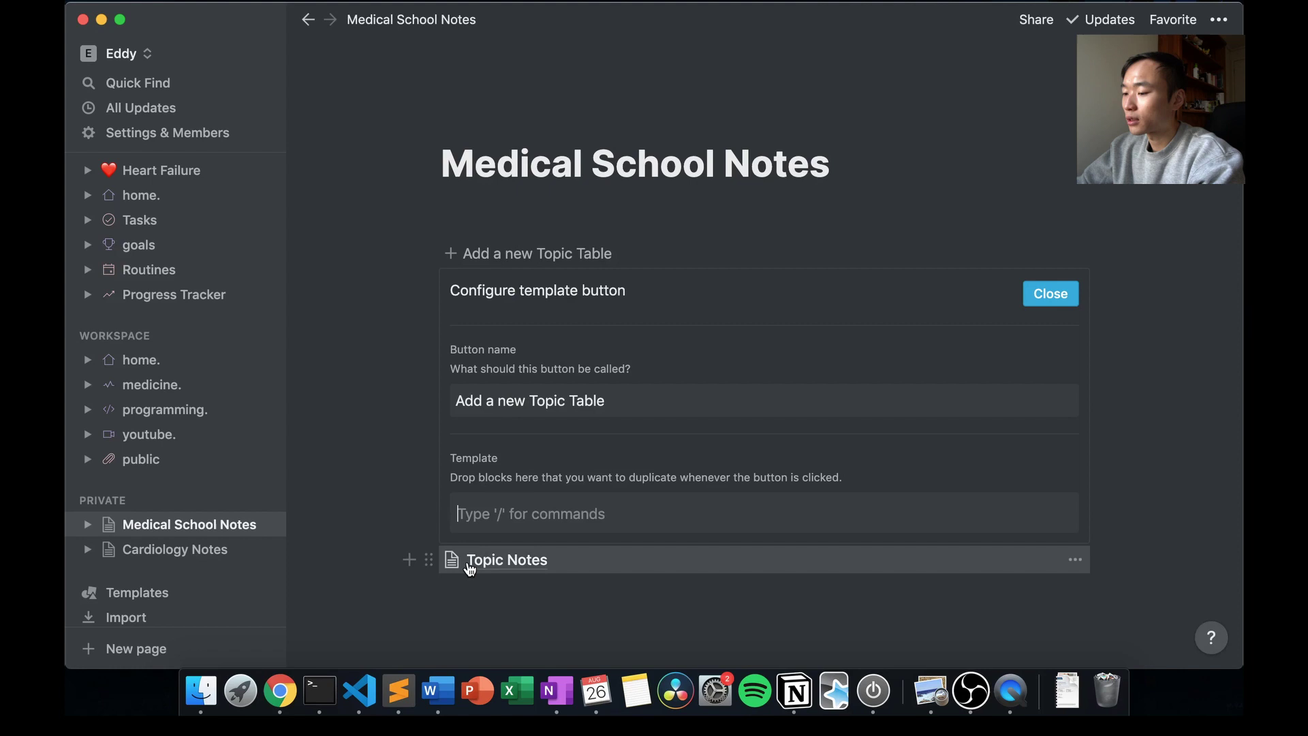
drag(482, 536, 499, 516)
click(555, 552)
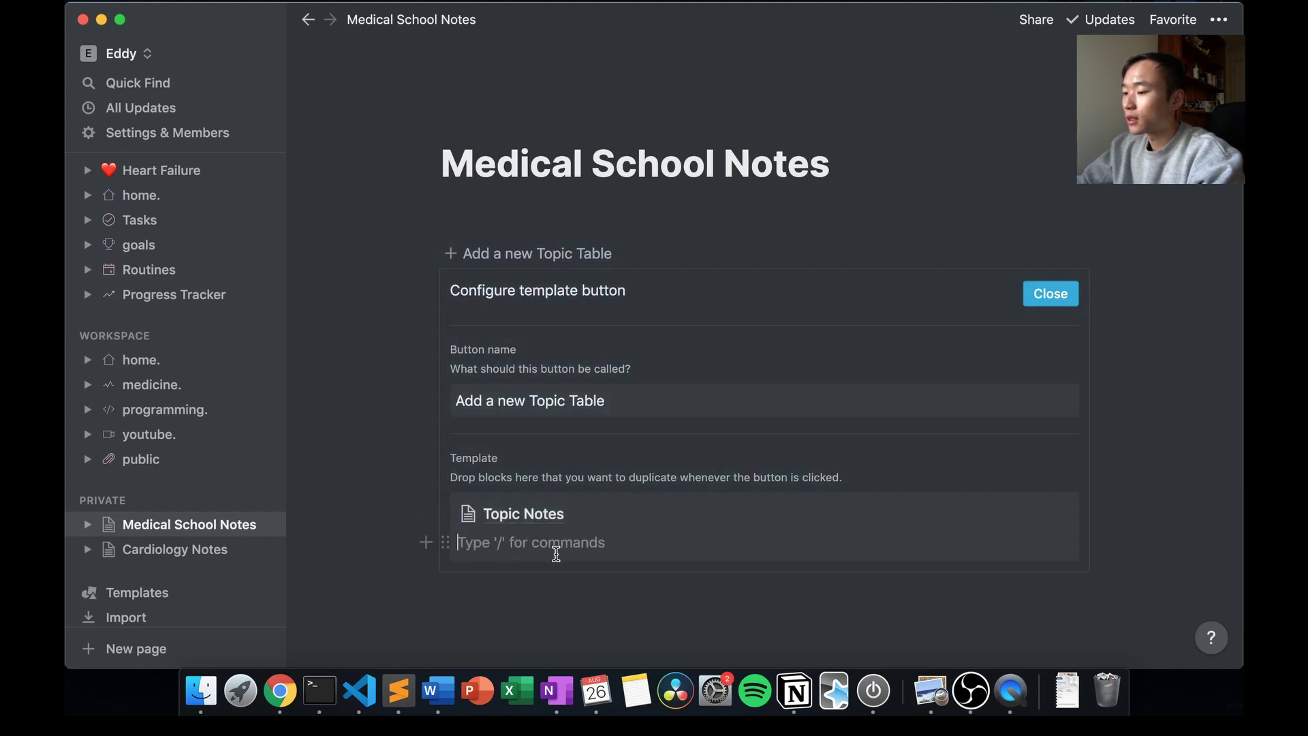
key(BackSpace)
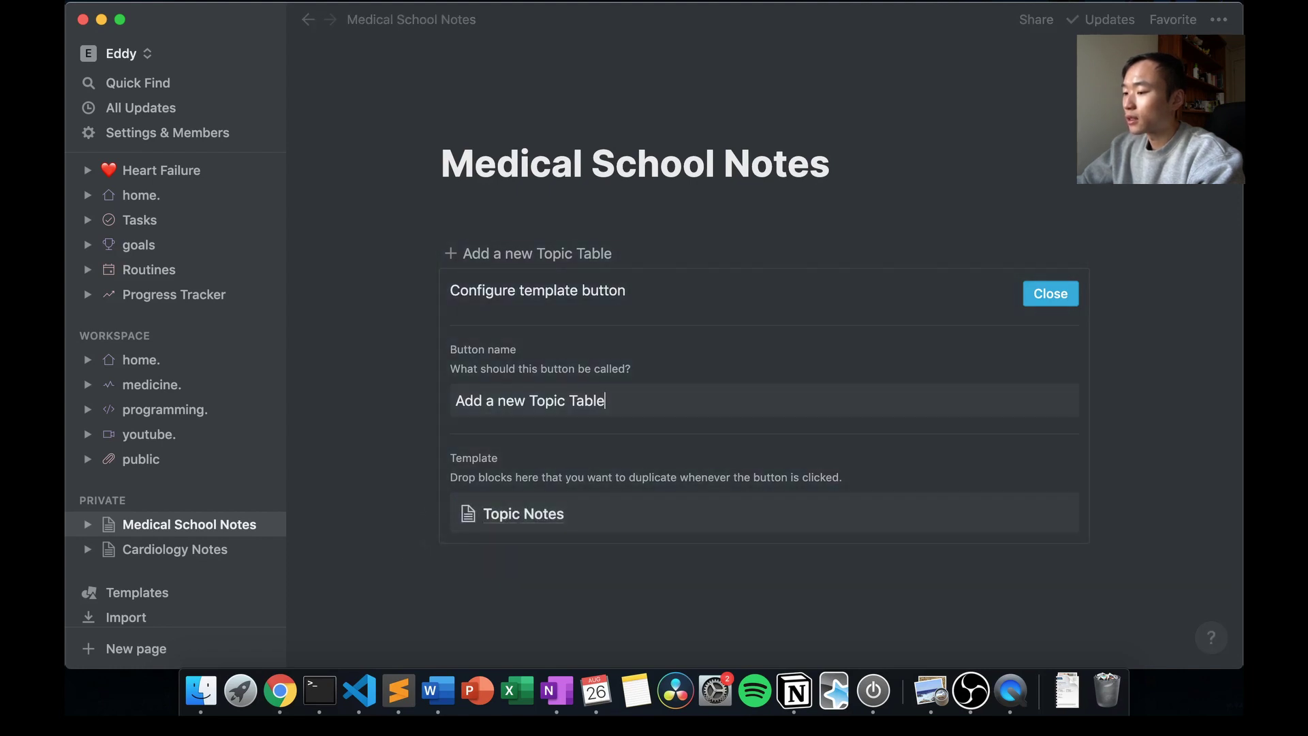
click(1069, 294)
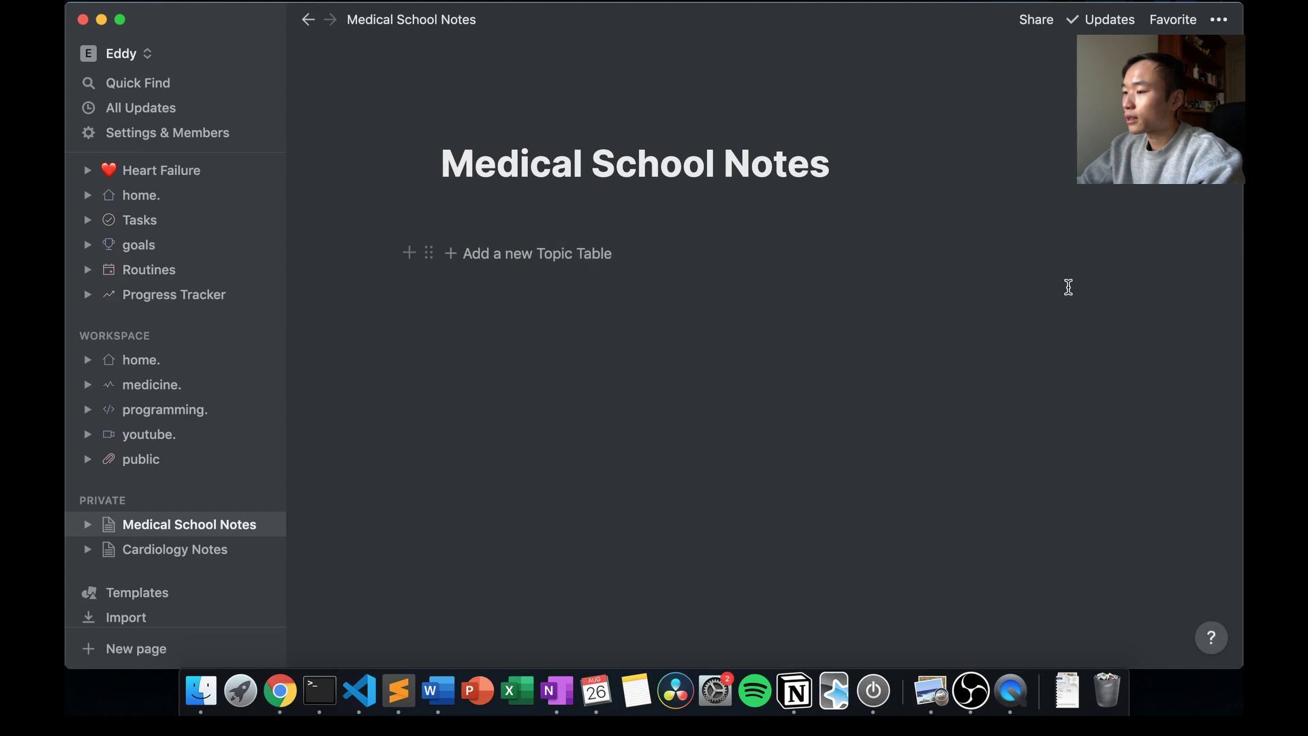
Generate a Topic Notes database with the template button, open it and display its available page templates.
click(502, 254)
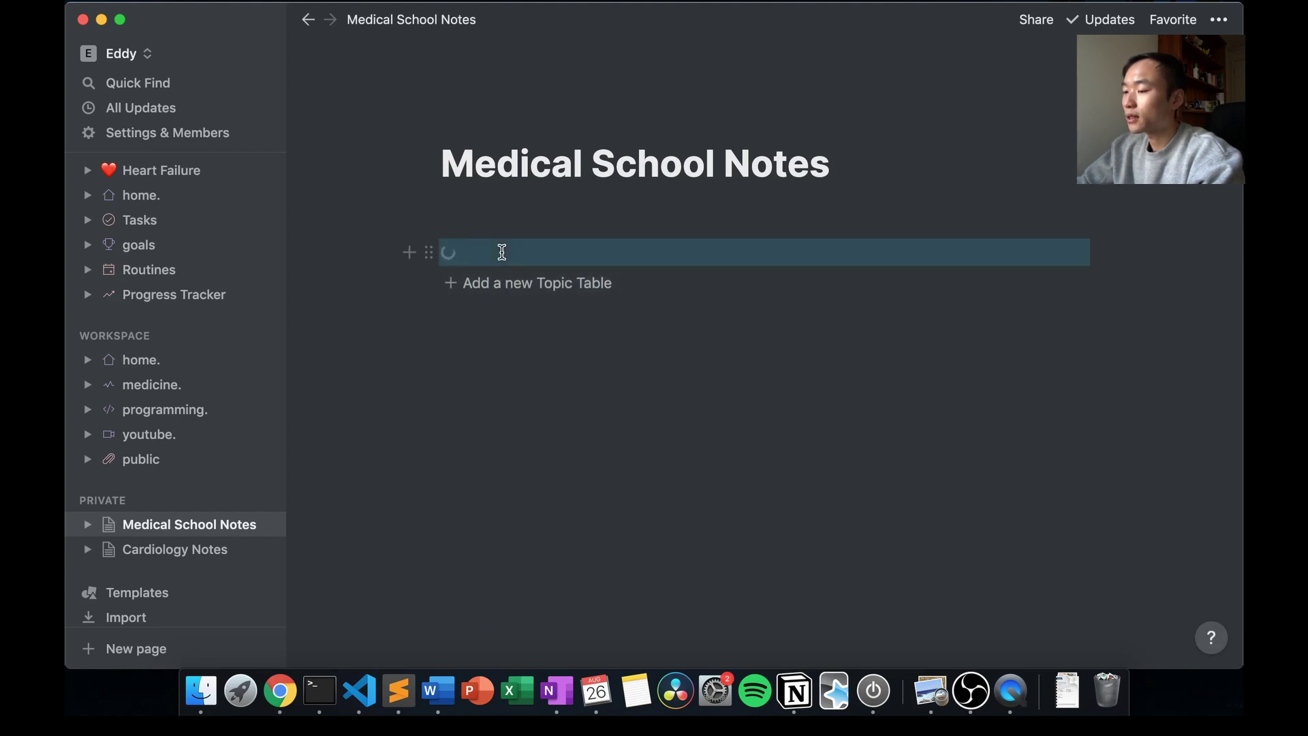
click(503, 252)
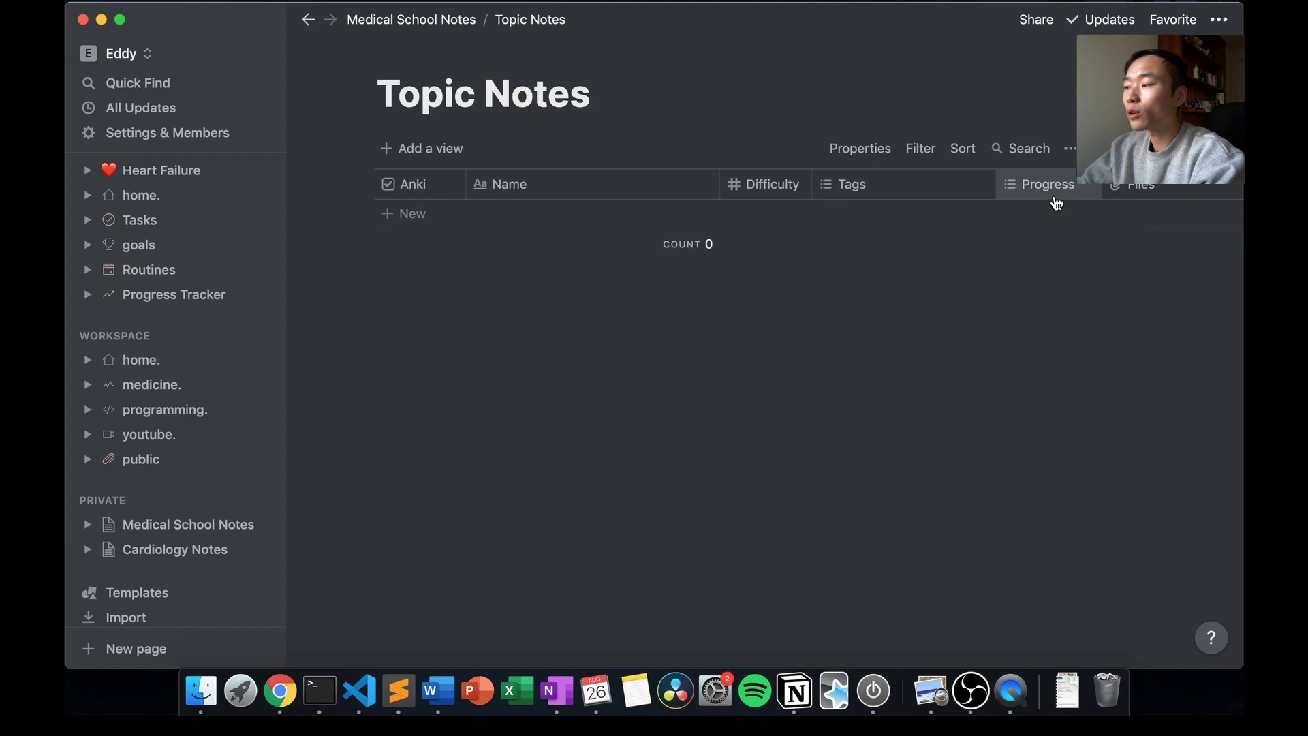
click(1216, 148)
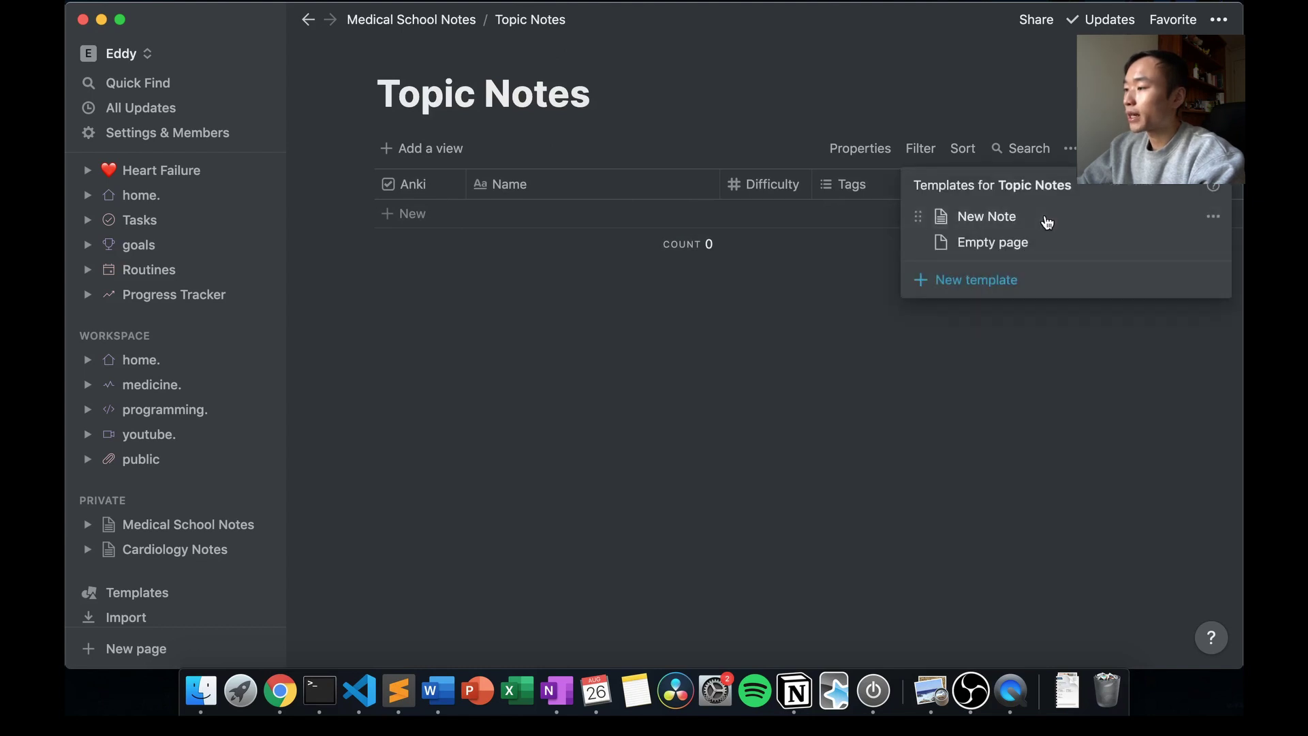
Create a note in Topic Notes from the New Note template, and check the options available for its Tags and Progress properties.
click(1047, 219)
scroll(712, 458, down, 5)
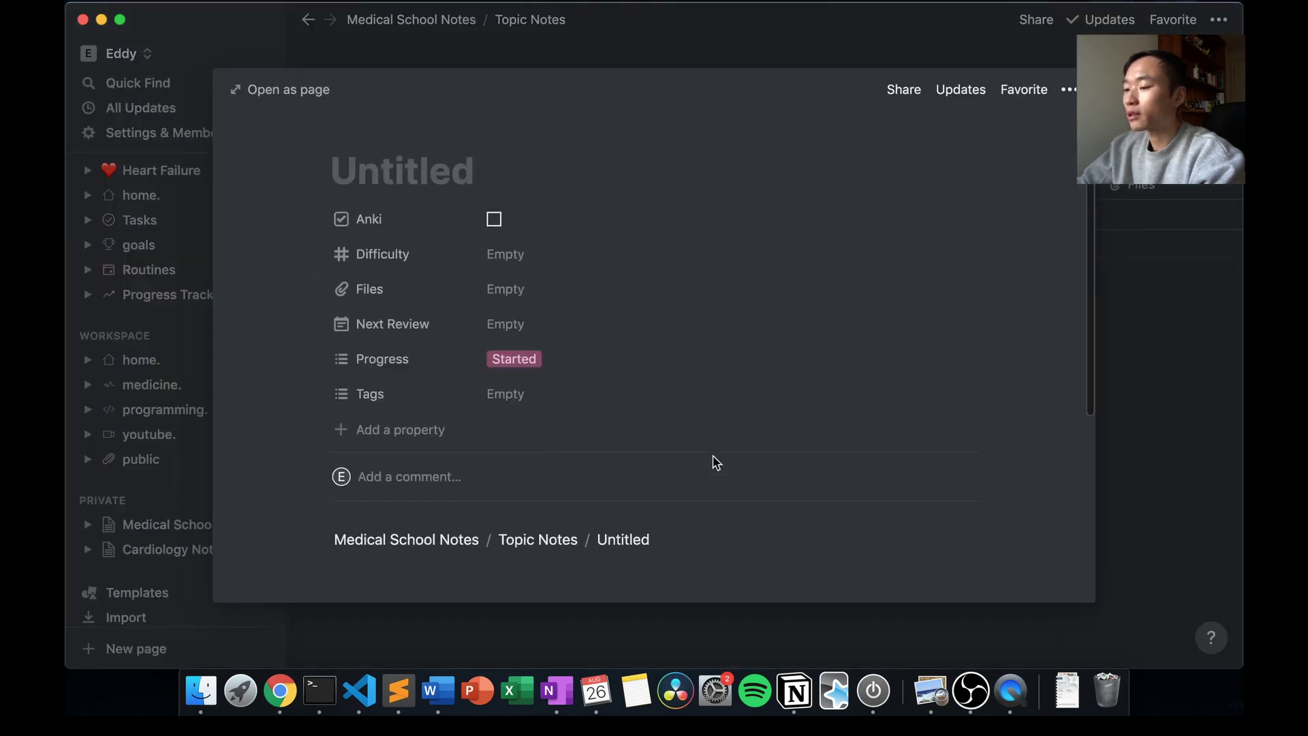
click(772, 41)
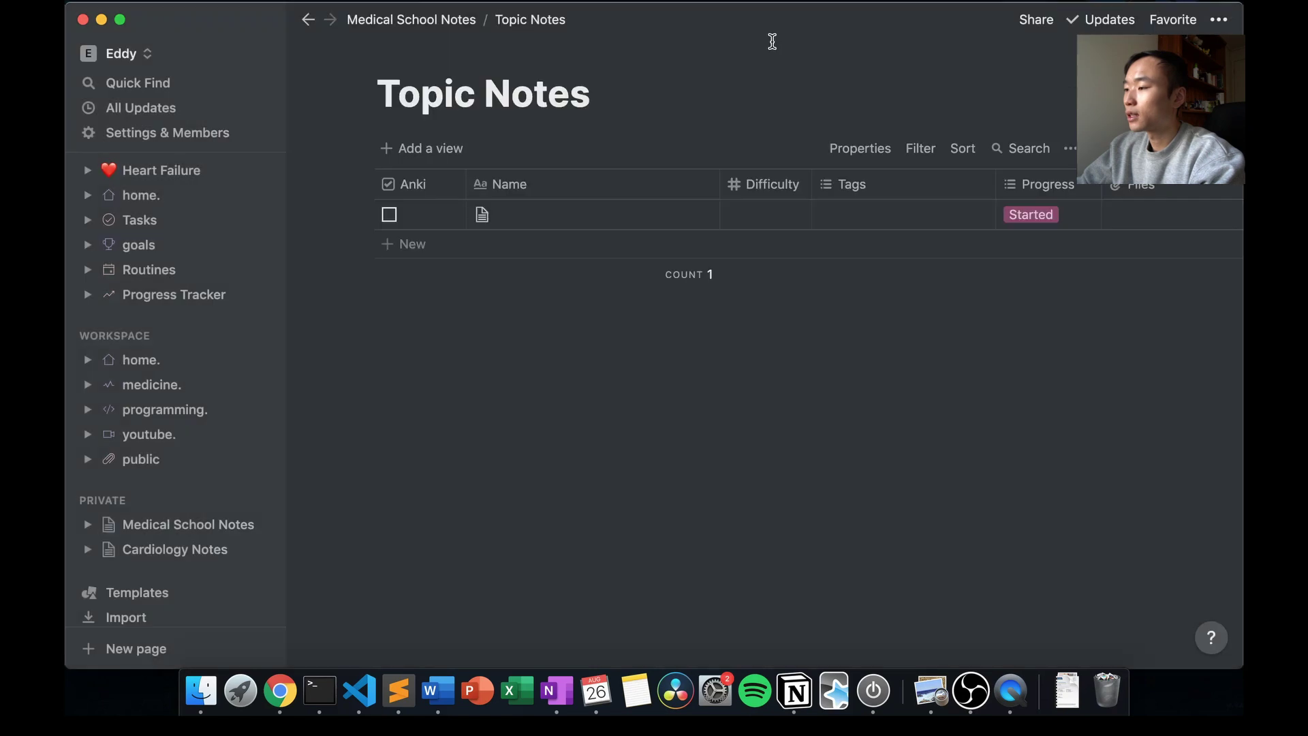
click(936, 215)
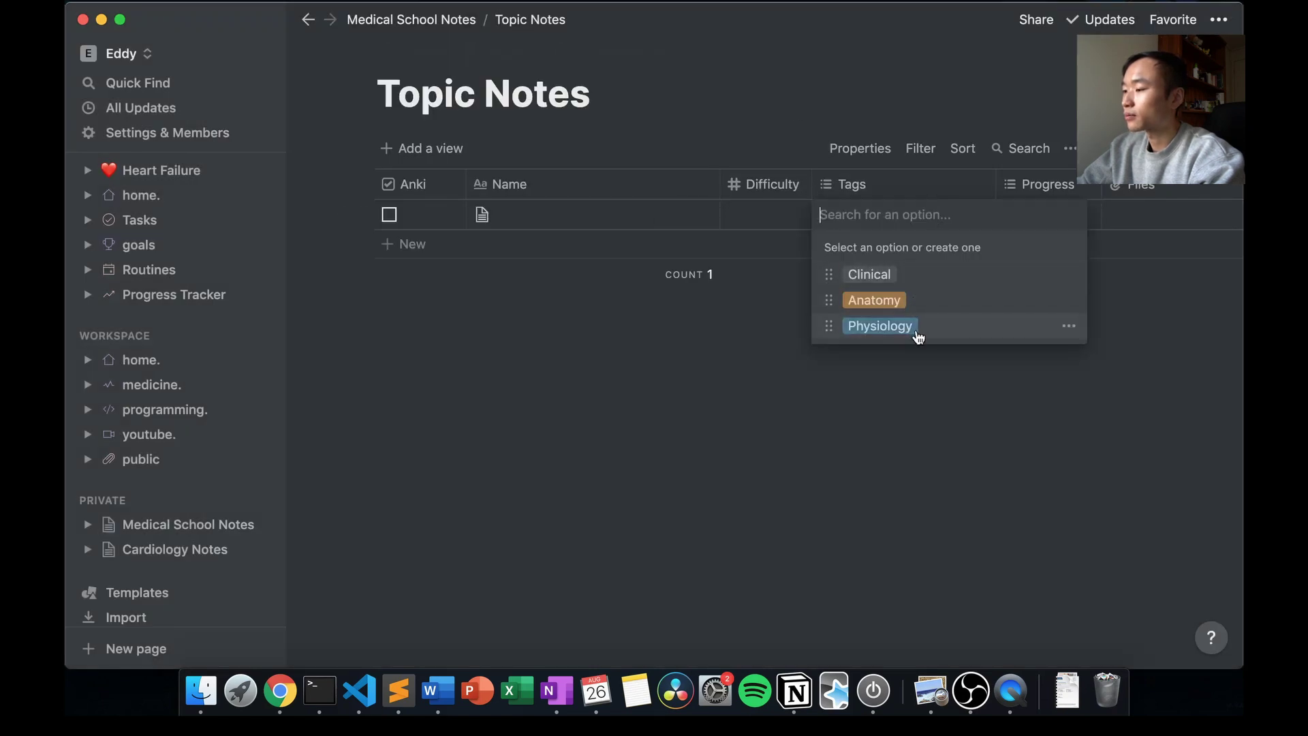
key(Escape)
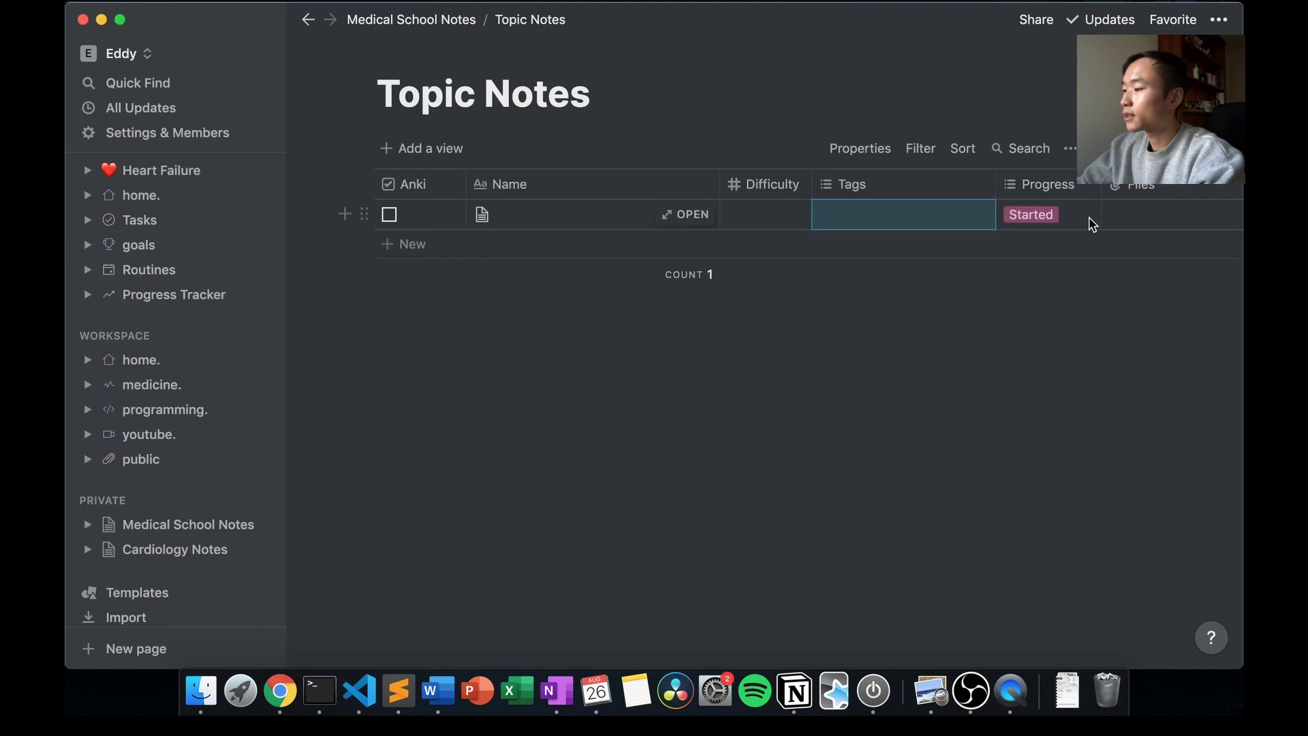
click(1088, 224)
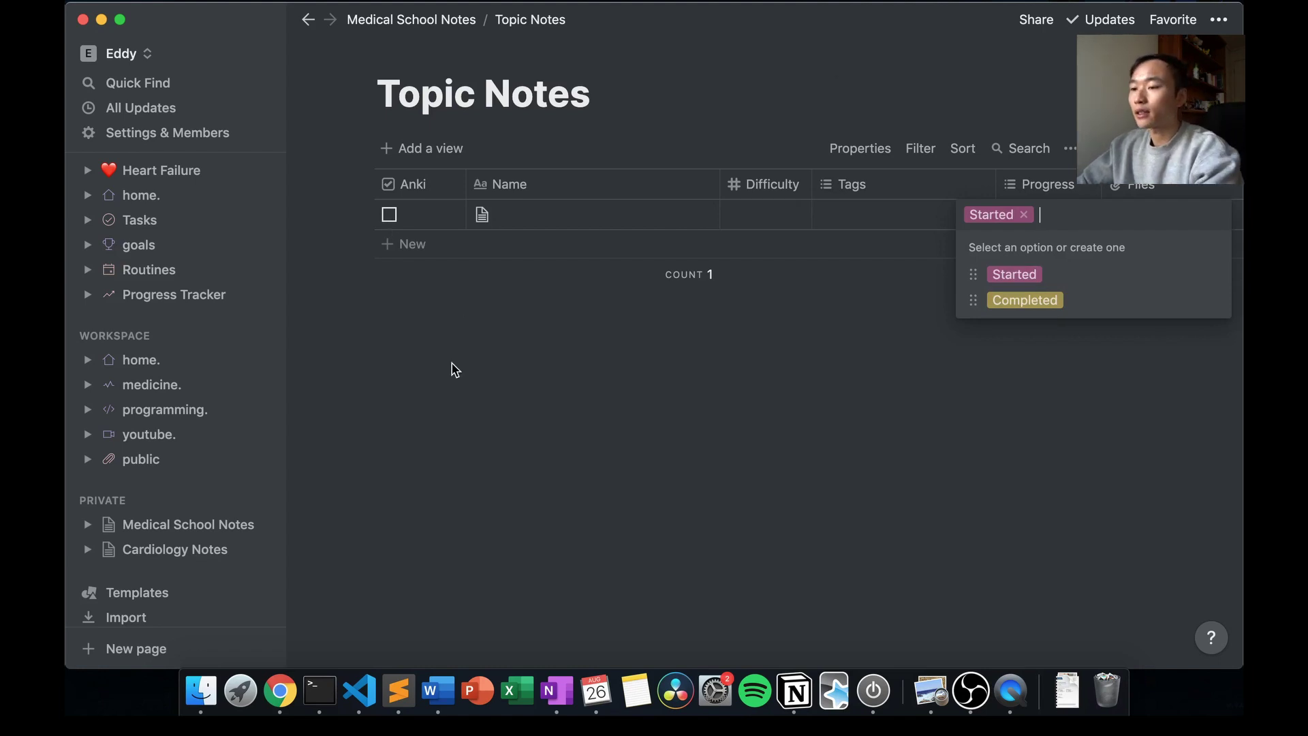
key(Escape)
Open the medicine. page, generate a topic database with its New Topic template button and open that Topic Template database.
click(238, 387)
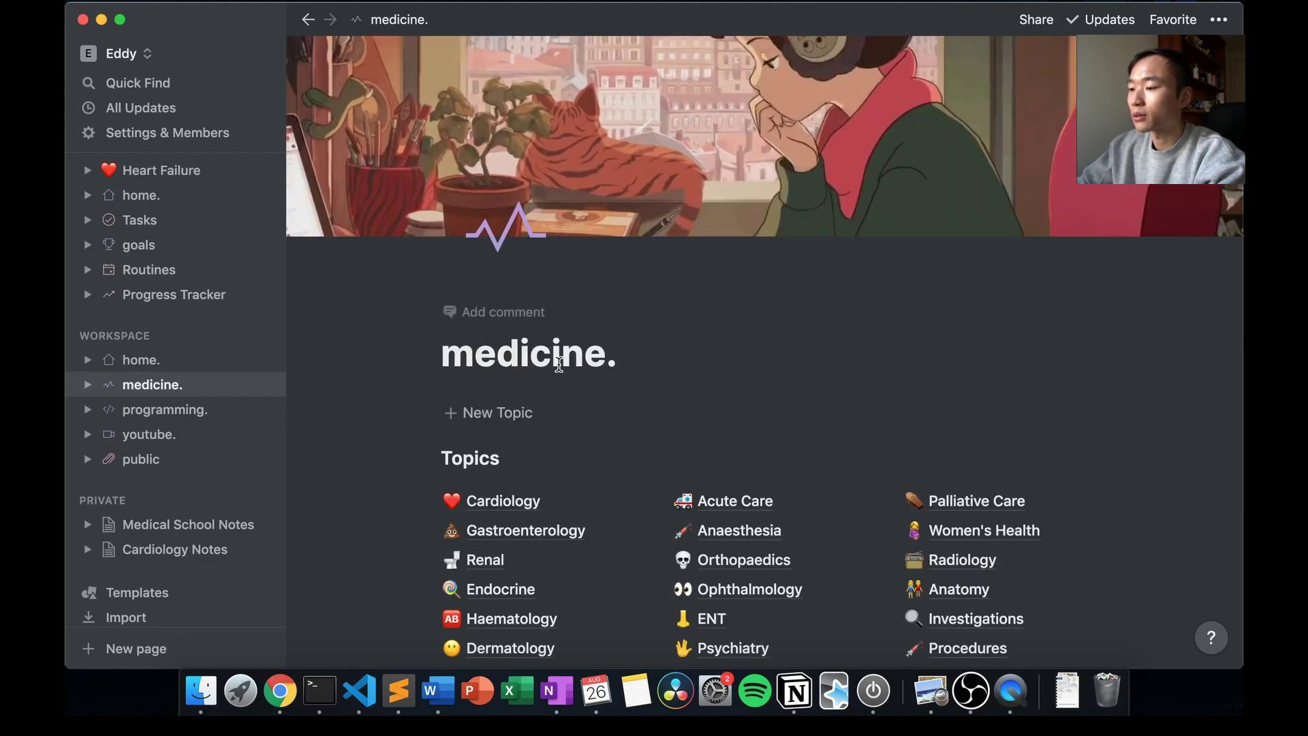
scroll(605, 431, down, 2)
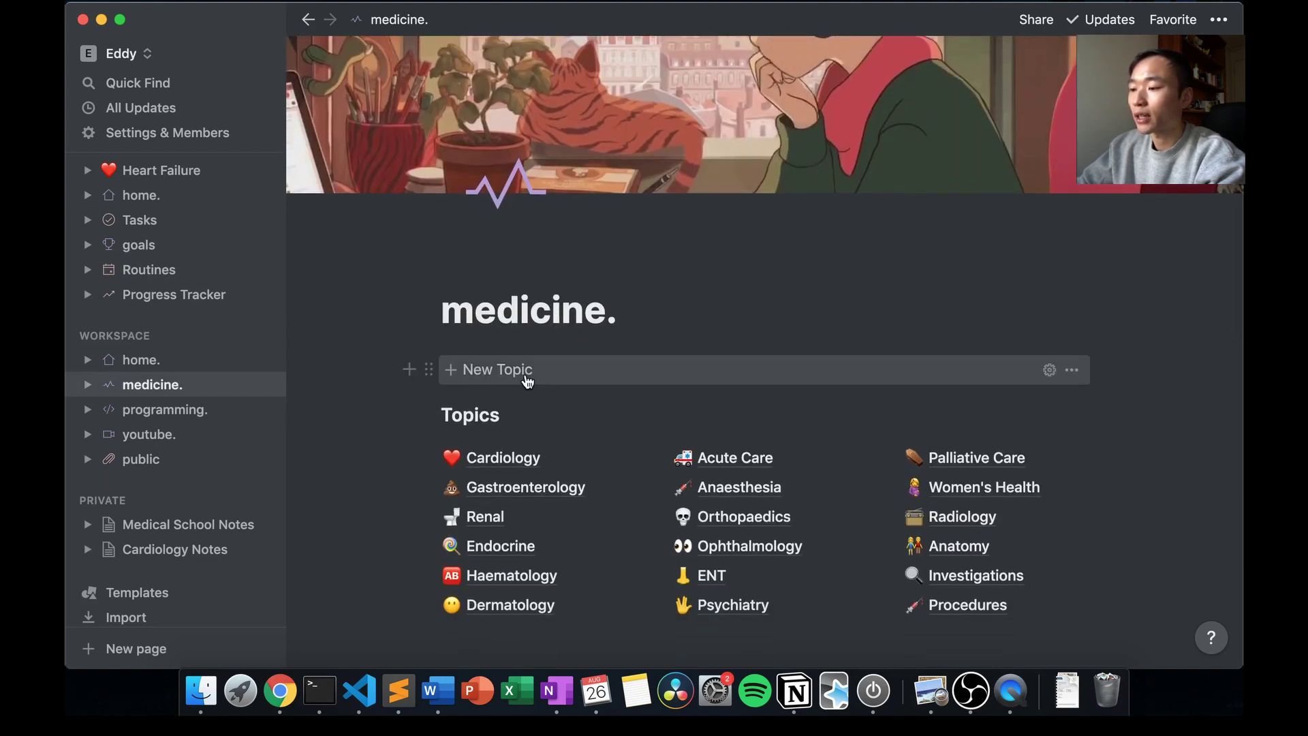
click(527, 376)
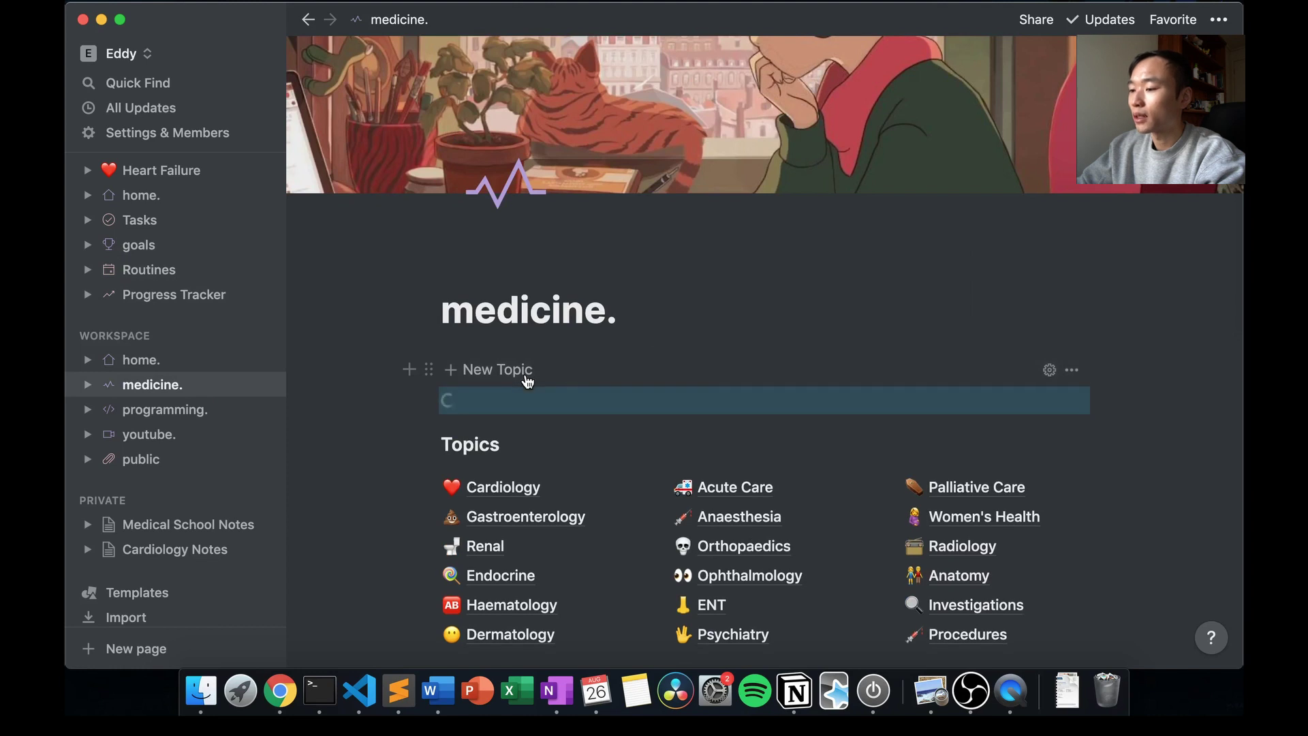
scroll(558, 446, down, 1)
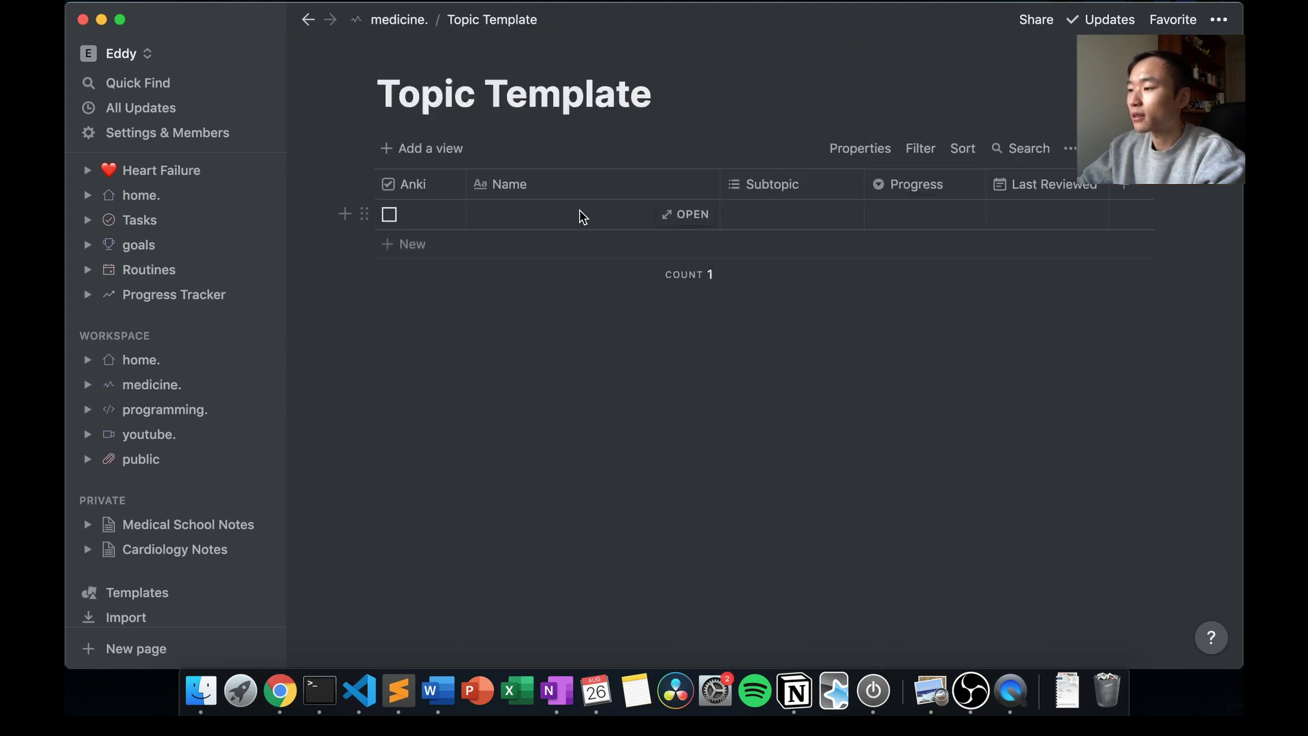
Create a page in Topic Template from the New Page template and review its Topic, Summary and Additional Reading sections.
click(1136, 149)
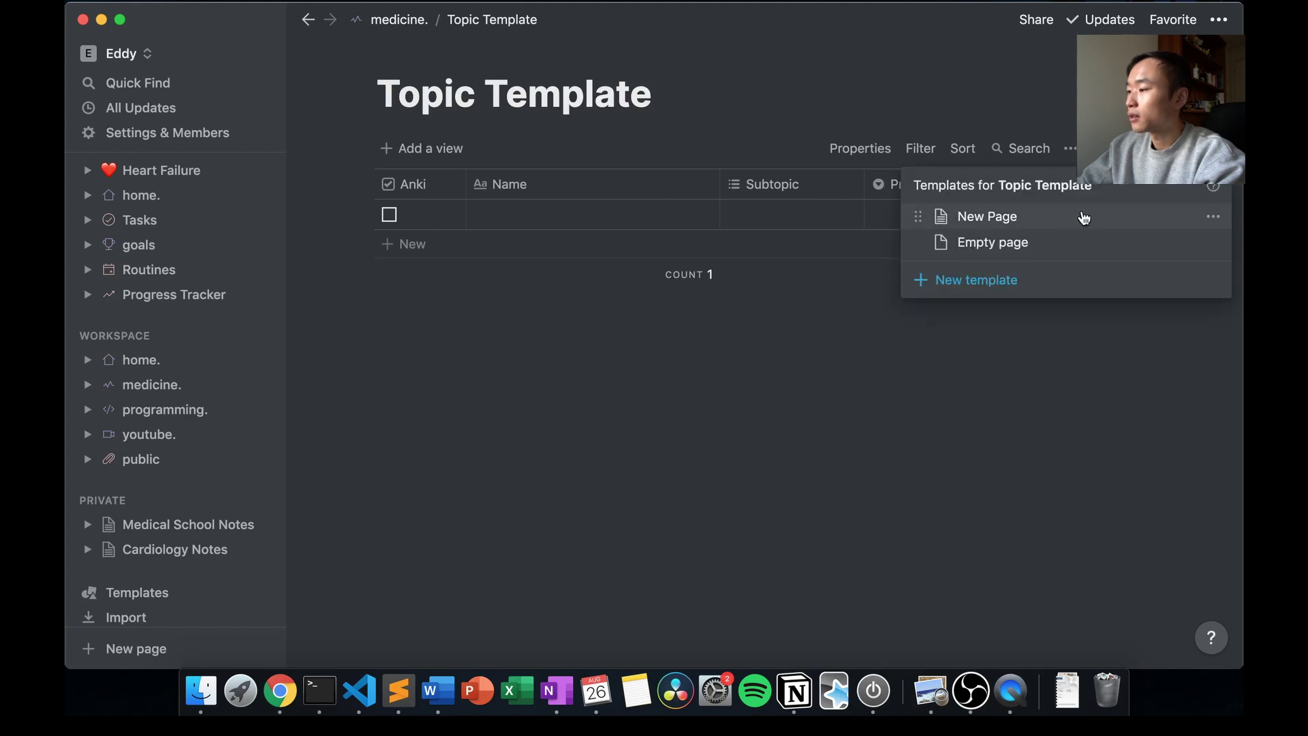
click(987, 216)
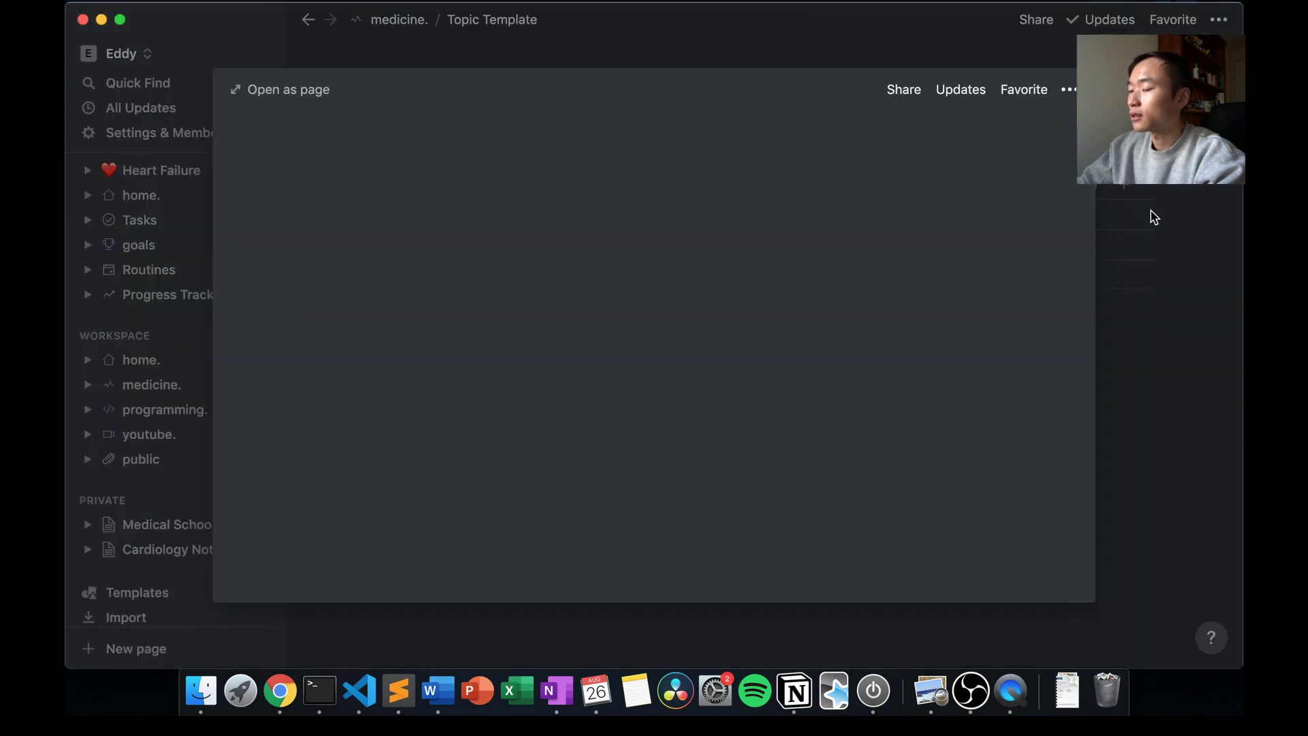
scroll(783, 387, down, 3)
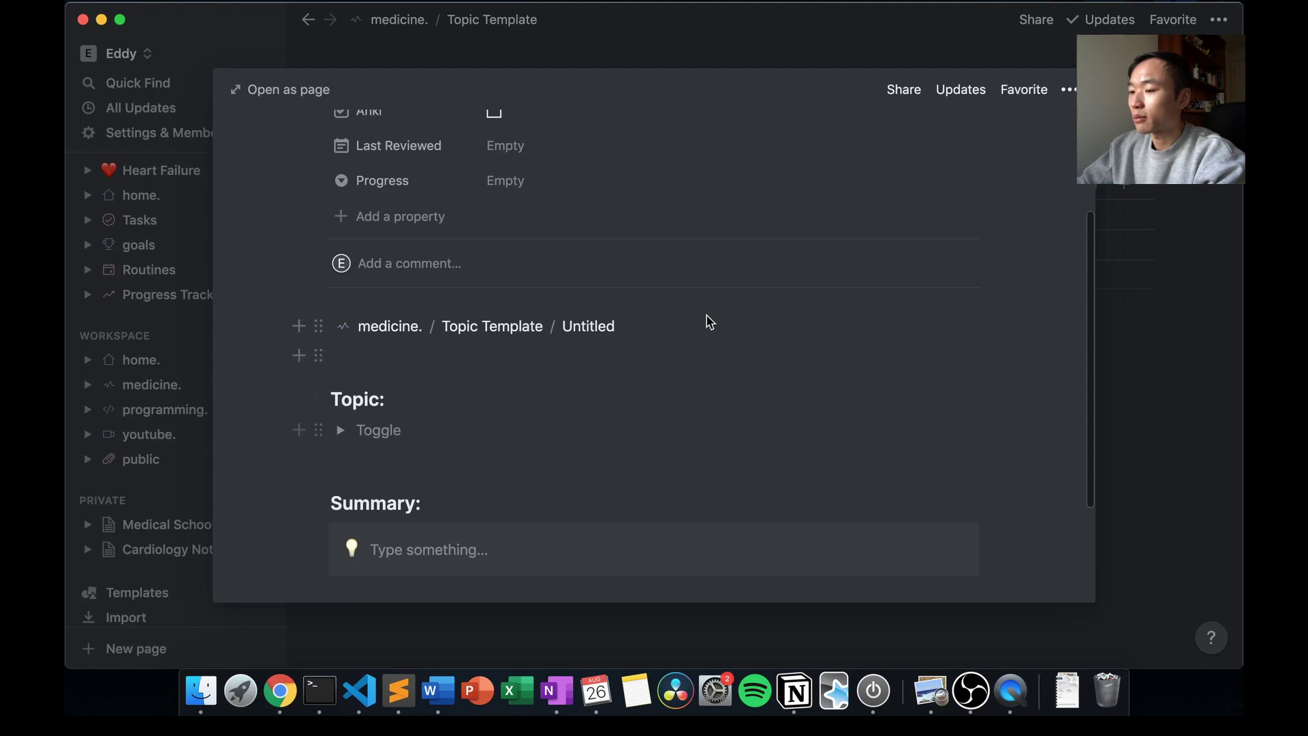
scroll(714, 395, down, 3)
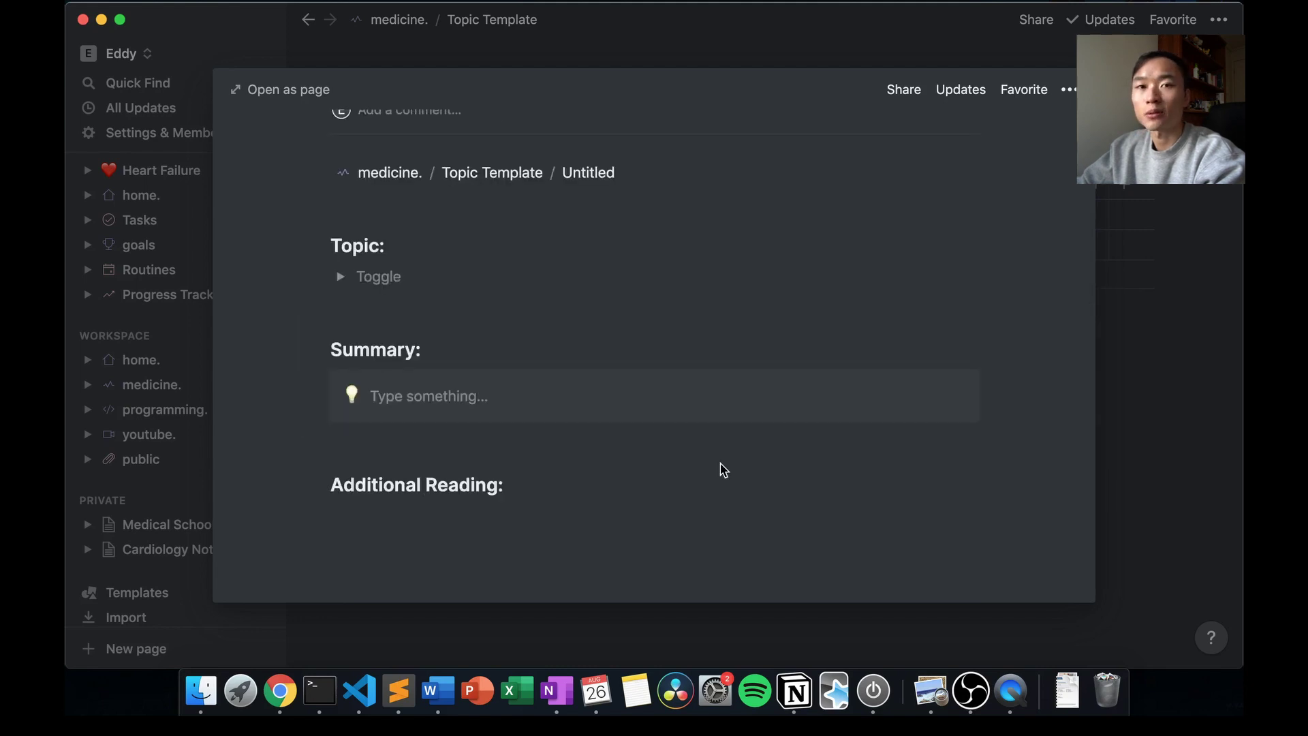